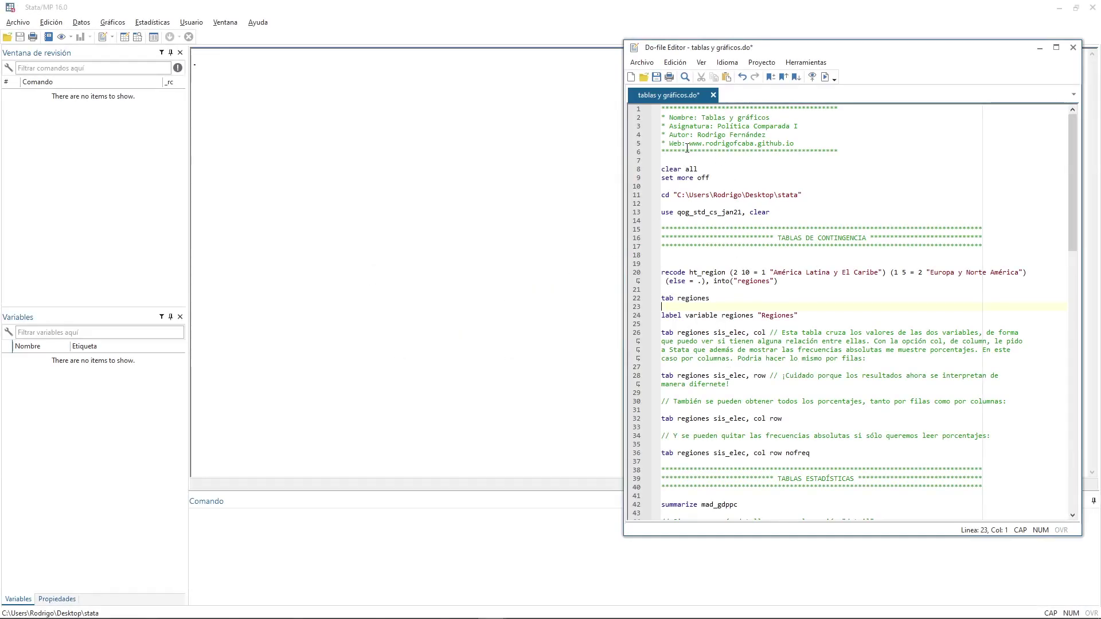
# Run the clear all and set more off lines, and the cd line that sets the Desktop stata folder as working directory
pyautogui.moveTo(678, 169); pyautogui.dragTo(691, 180)
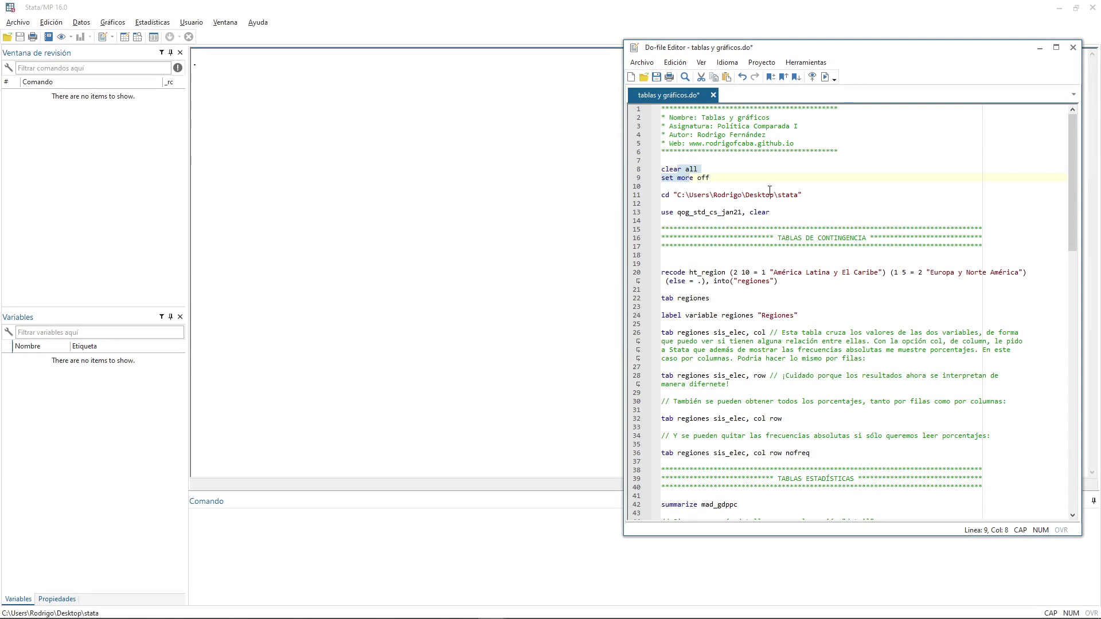
pyautogui.hotkey('ctrl', 'd')
pyautogui.click(752, 195)
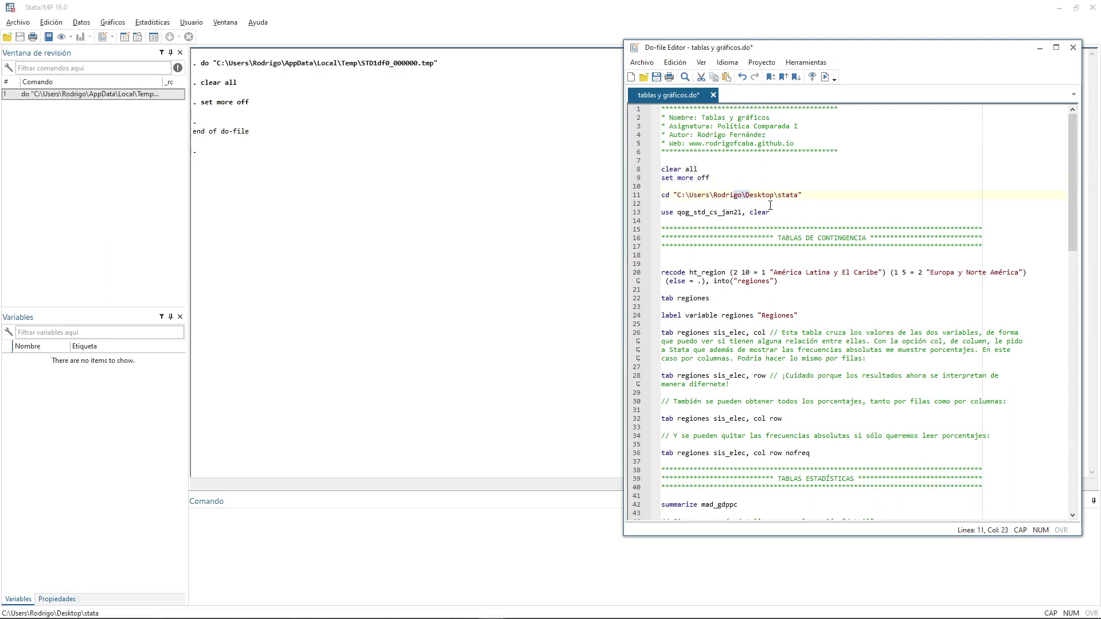
pyautogui.press('Home')
pyautogui.hotkey('shift', 'End')
pyautogui.hotkey('ctrl', 'd')
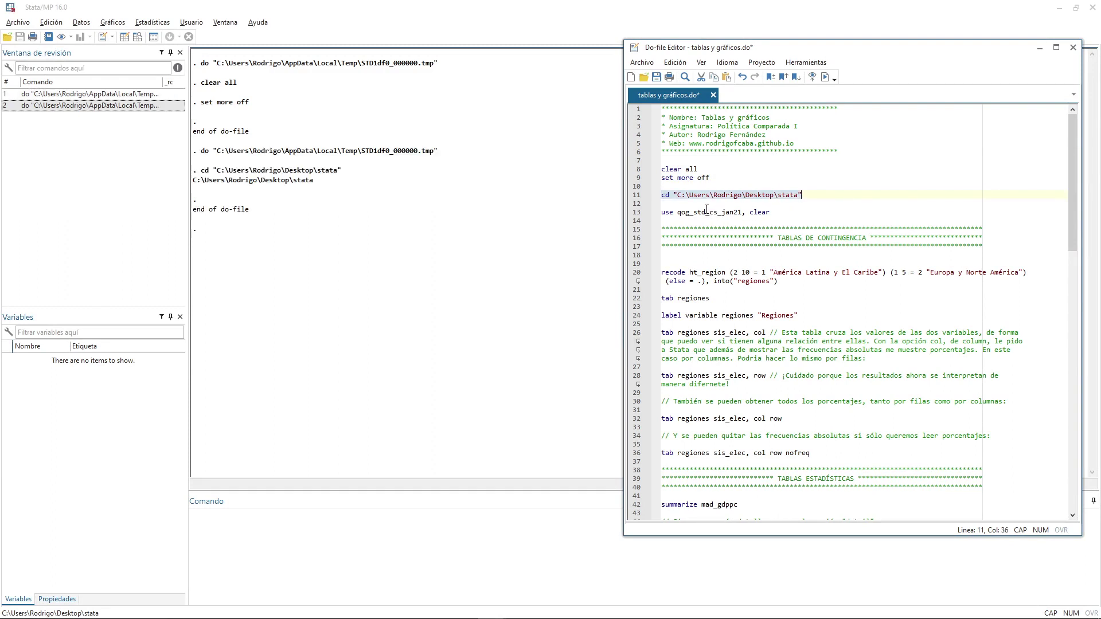
# Load the qog_std_cs_jan21 dataset by running the use line of the do-file
pyautogui.moveTo(709, 212); pyautogui.dragTo(729, 212)
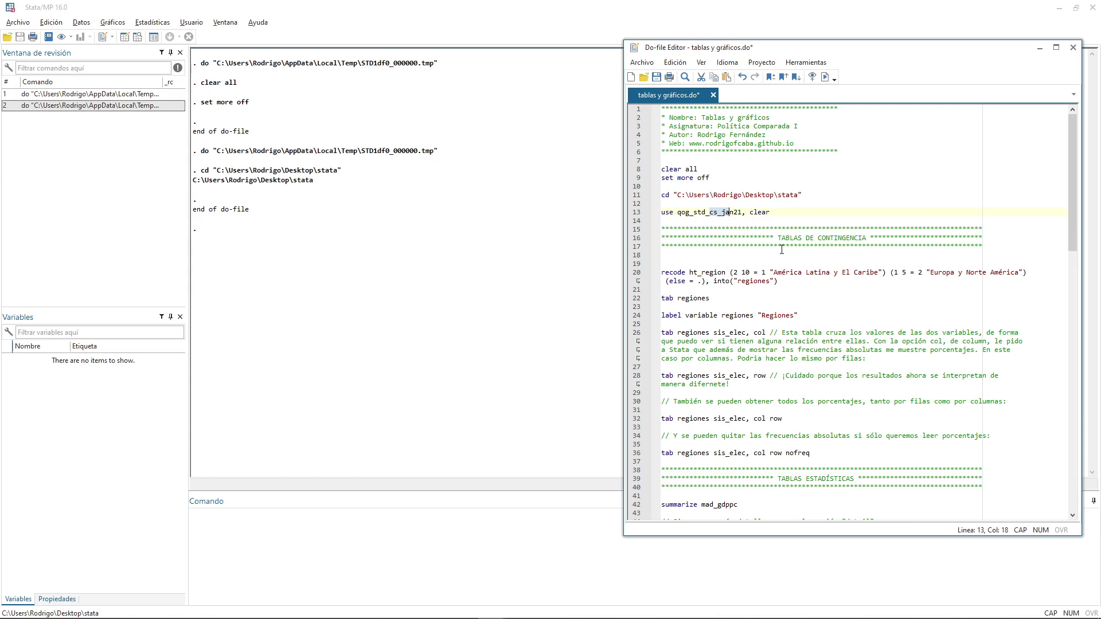
pyautogui.hotkey('ctrl', 'd')
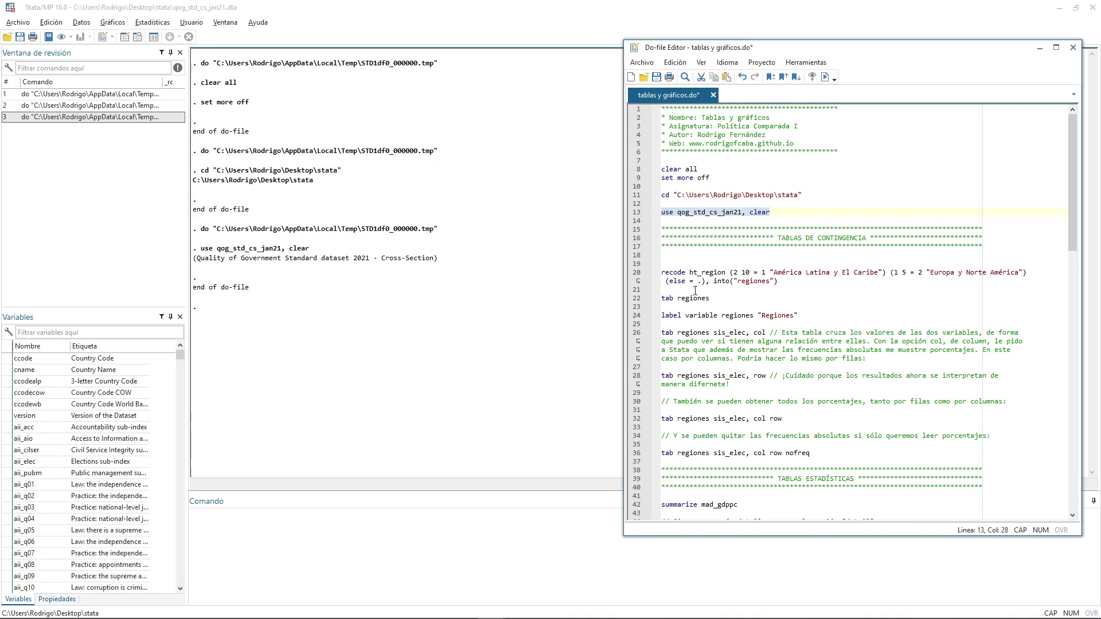
# Run the recode of ht_region into regiones, with categories "América Latina y El Caribe" and "Europa y Norte América"
pyautogui.scroll(-2, 713, 303)
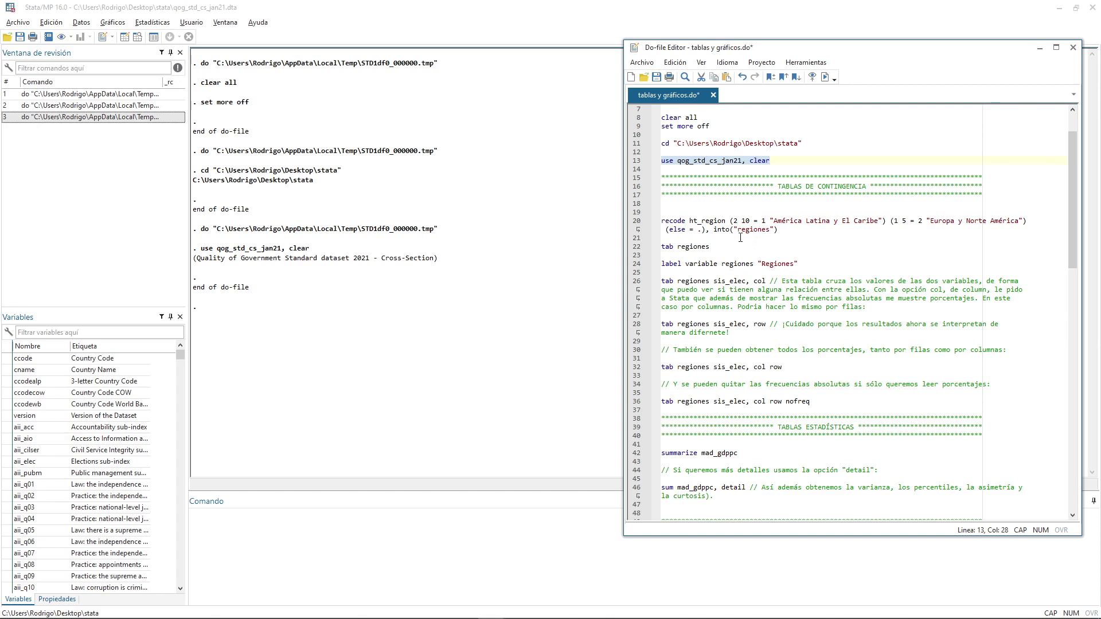
pyautogui.click(715, 221)
pyautogui.moveTo(715, 221); pyautogui.dragTo(714, 229)
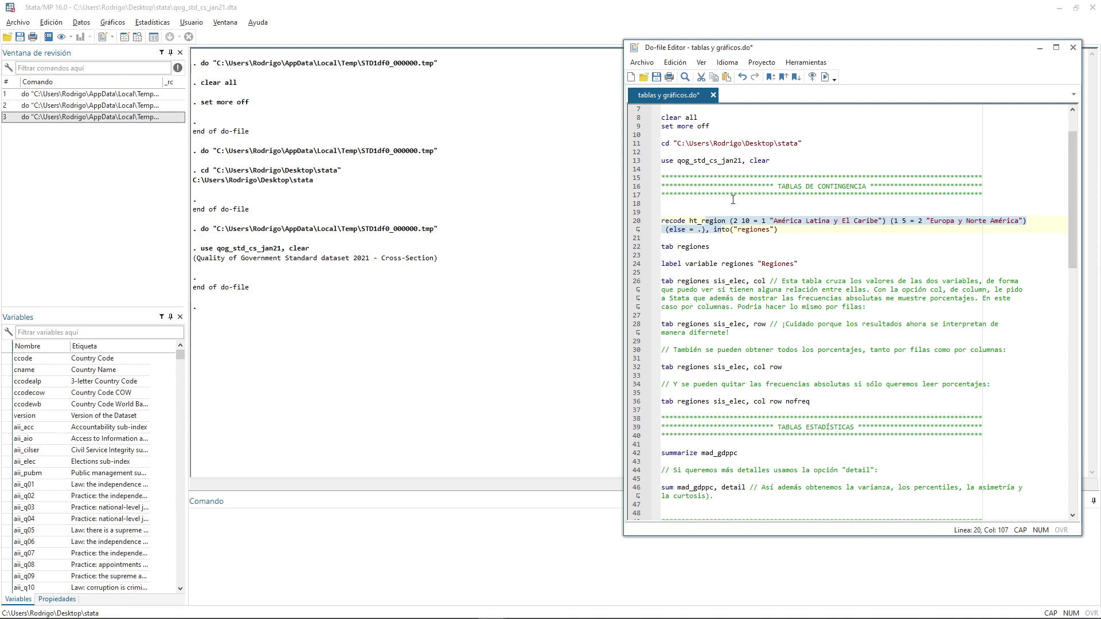
pyautogui.click(740, 223)
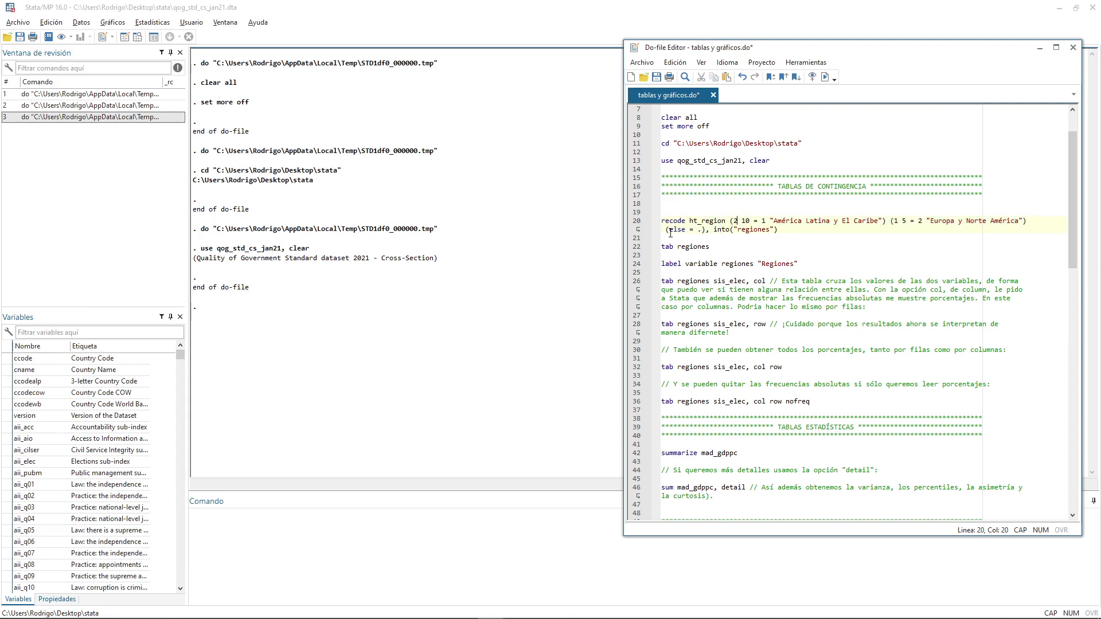
pyautogui.moveTo(728, 221); pyautogui.dragTo(733, 229)
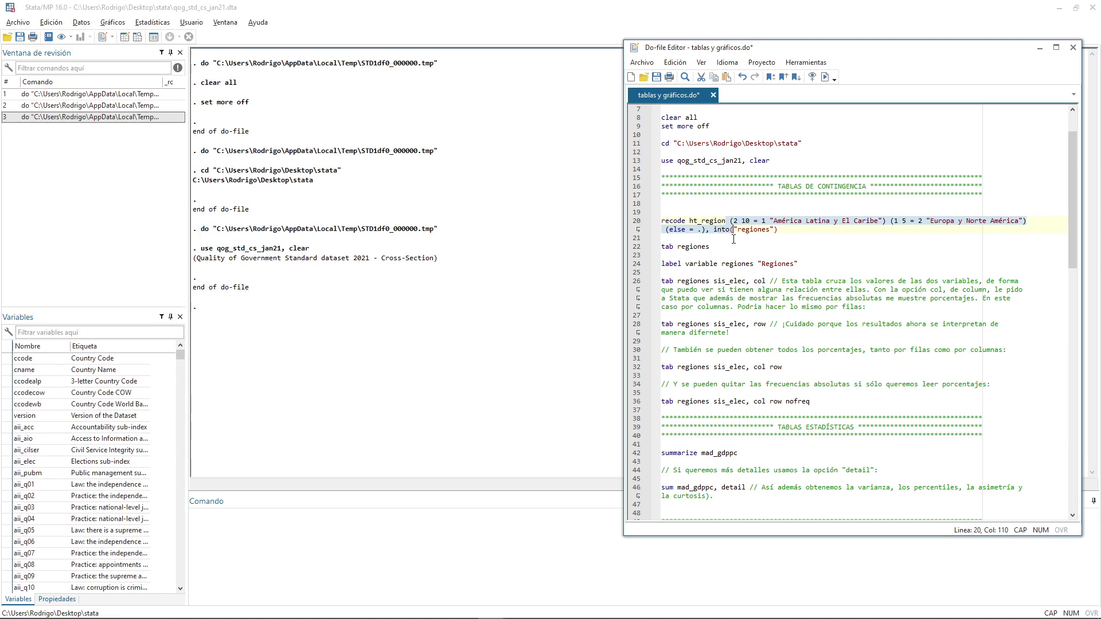
pyautogui.hotkey('ctrl', 'd')
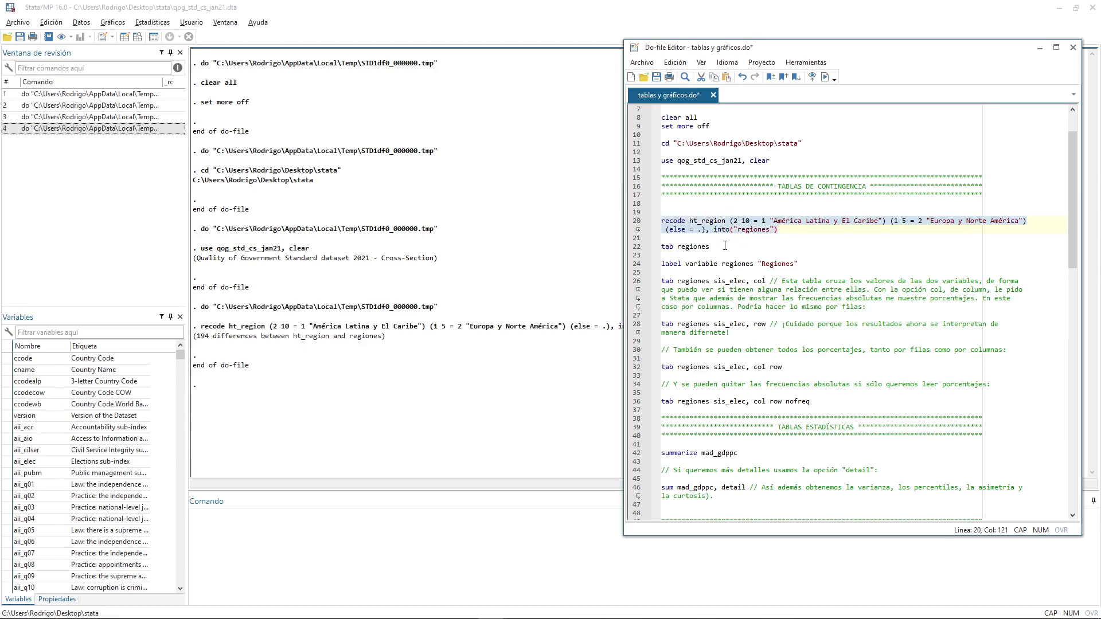
# Run the tab regiones line to tabulate the recoded region variable
pyautogui.click(699, 247)
pyautogui.press('Home')
pyautogui.hotkey('shift', 'End')
pyautogui.hotkey('ctrl', 'd')
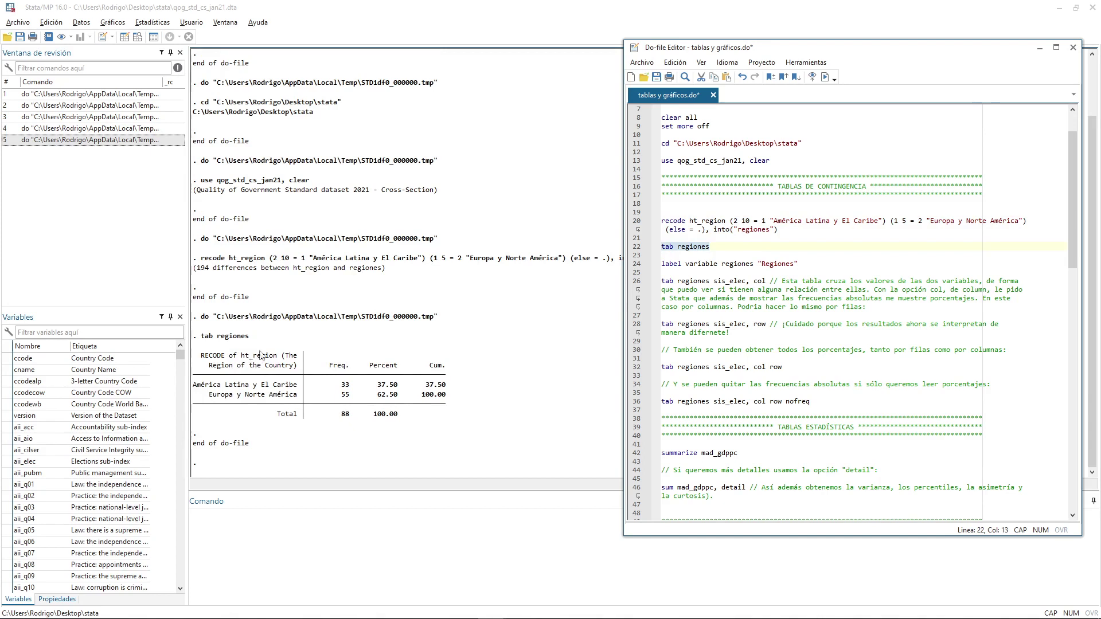
# Run the line labelling the regiones variable "Regiones", and rerun tab regiones
pyautogui.click(701, 263)
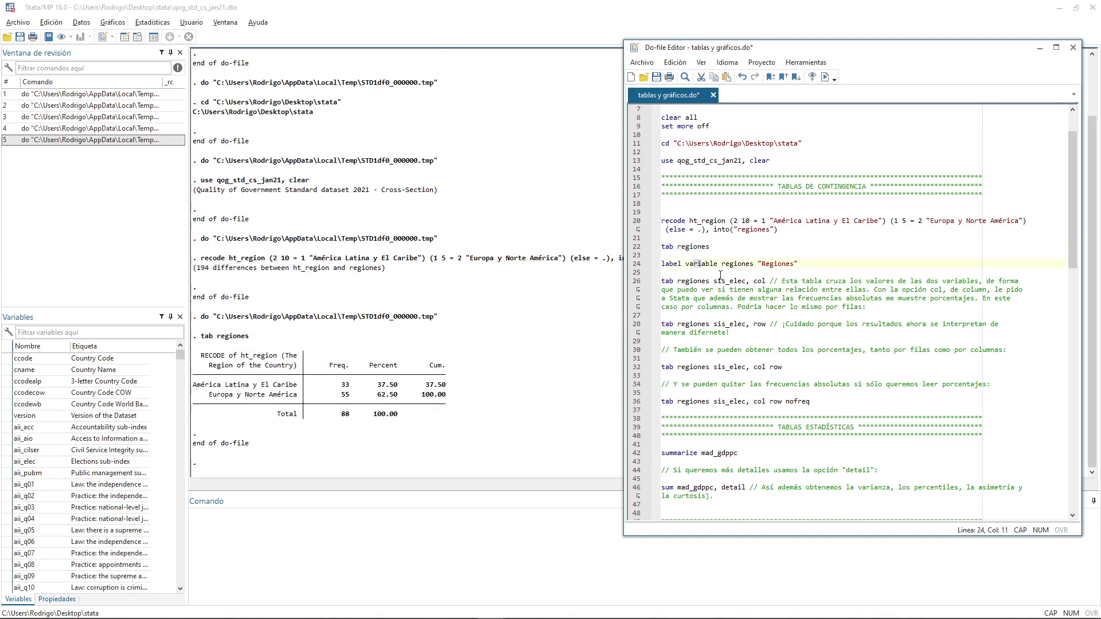
pyautogui.hotkey('ctrl', 'd')
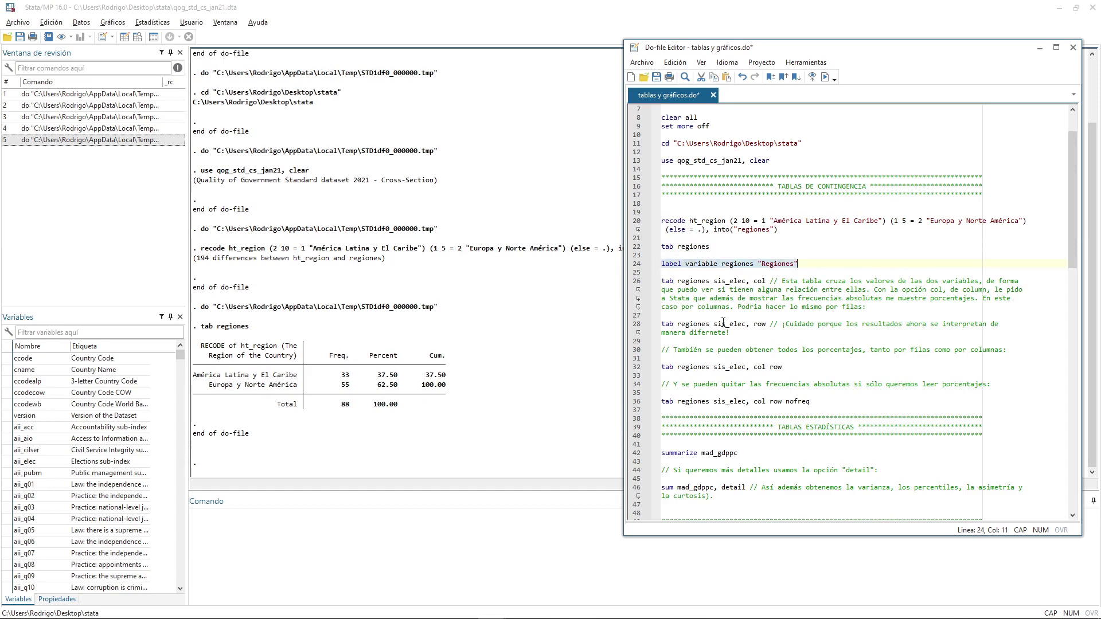
pyautogui.click(689, 246)
pyautogui.hotkey('ctrl', 'd')
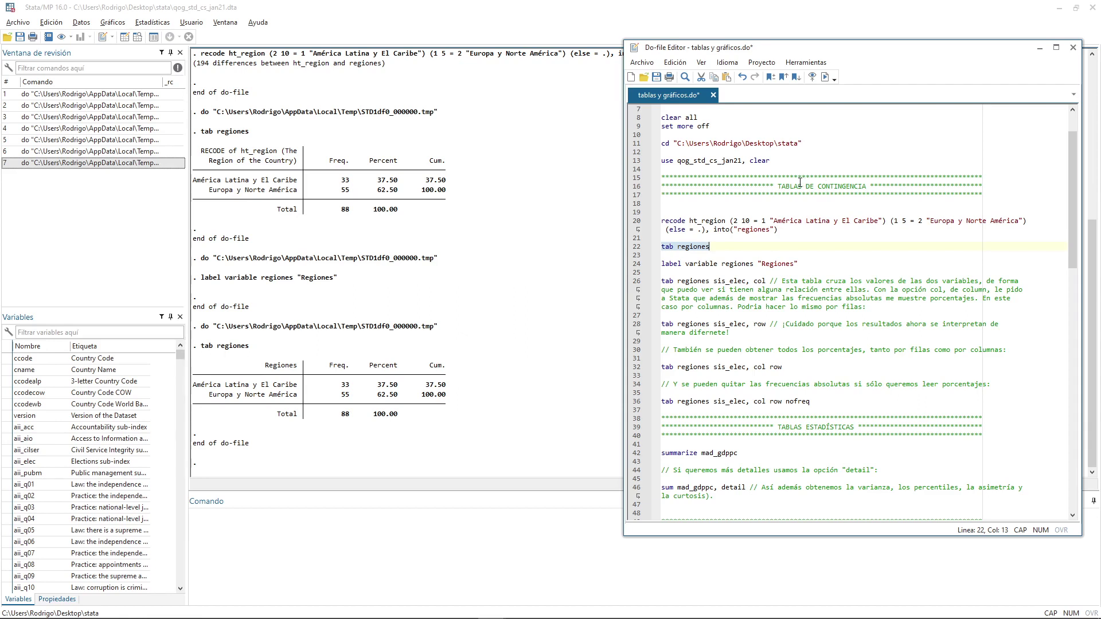
# Examine the contingency tables section, including the lines that clone gol_est as sis_elec and recode value 3 to missing
pyautogui.moveTo(778, 187); pyautogui.dragTo(859, 192)
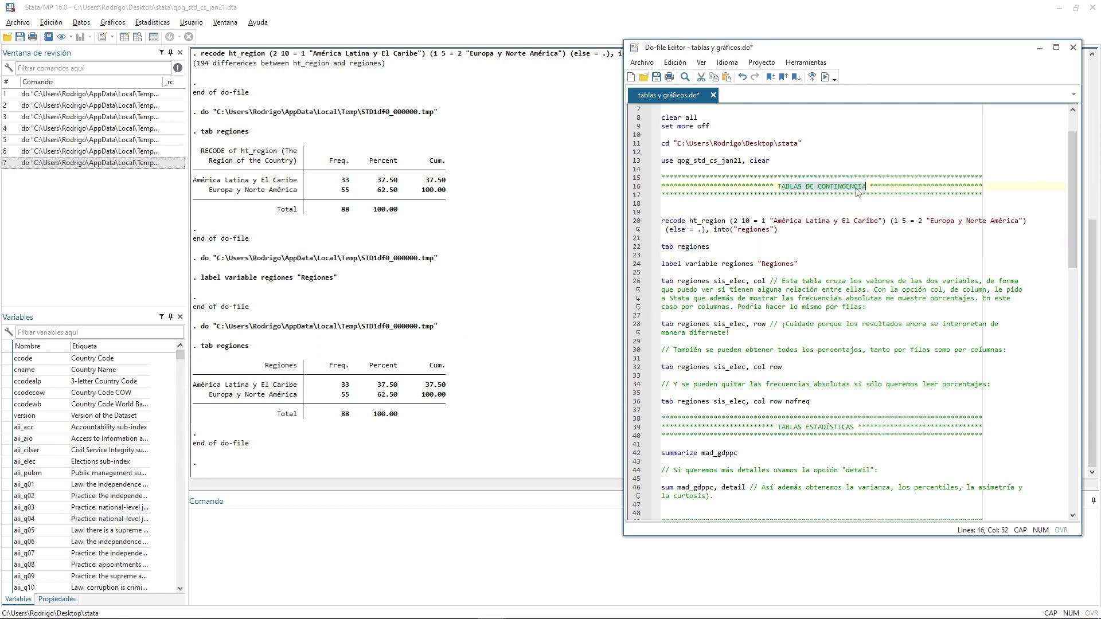
pyautogui.click(850, 187)
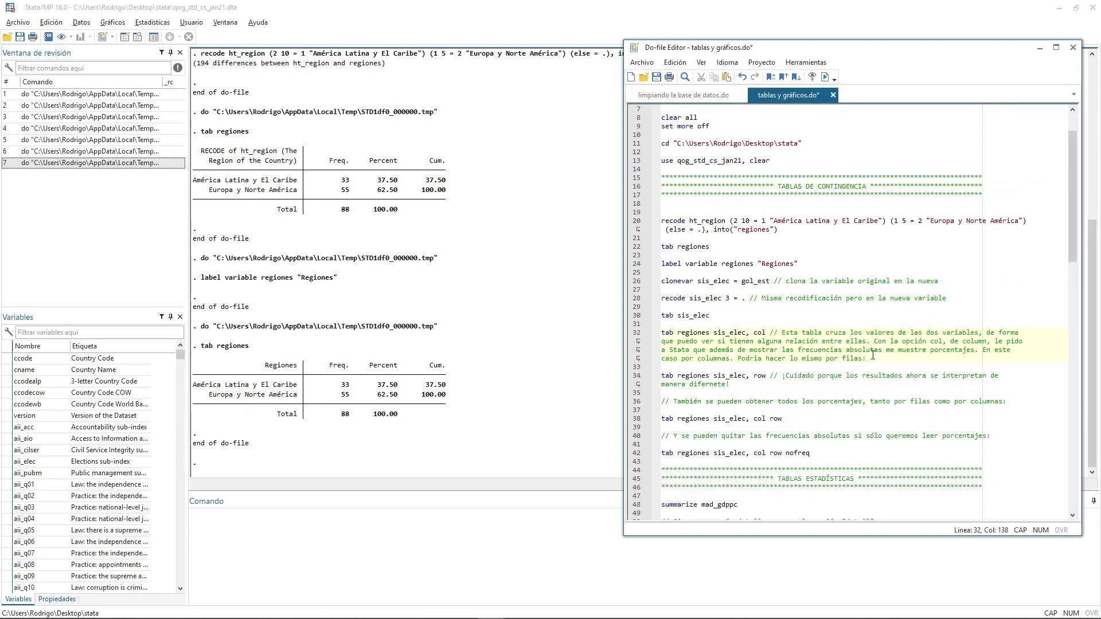
pyautogui.doubleClick(726, 335)
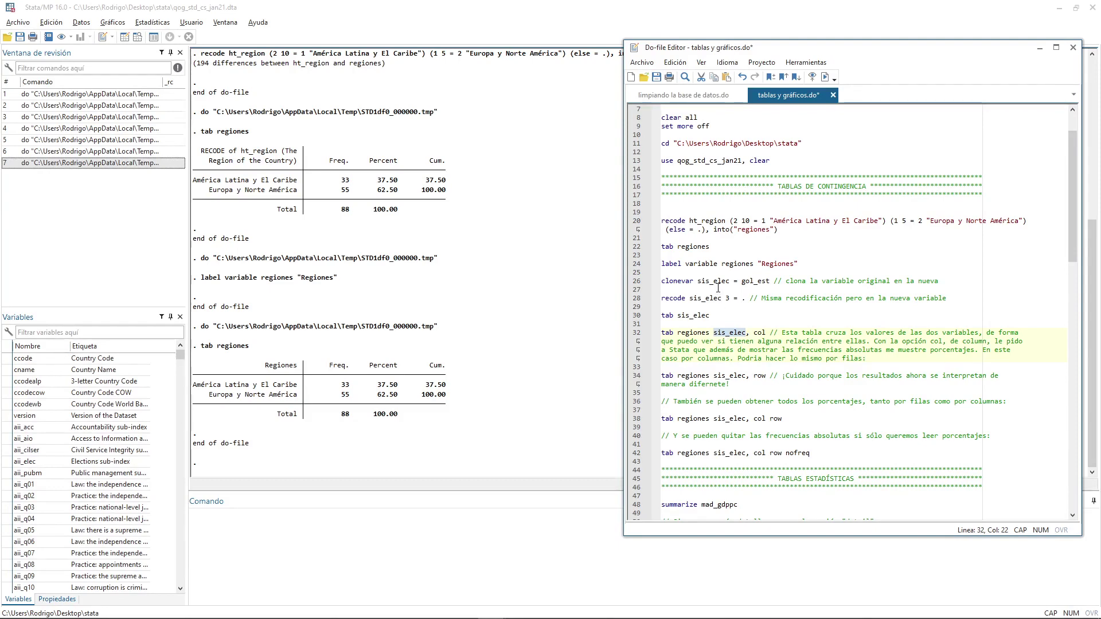
pyautogui.moveTo(698, 281); pyautogui.dragTo(770, 283)
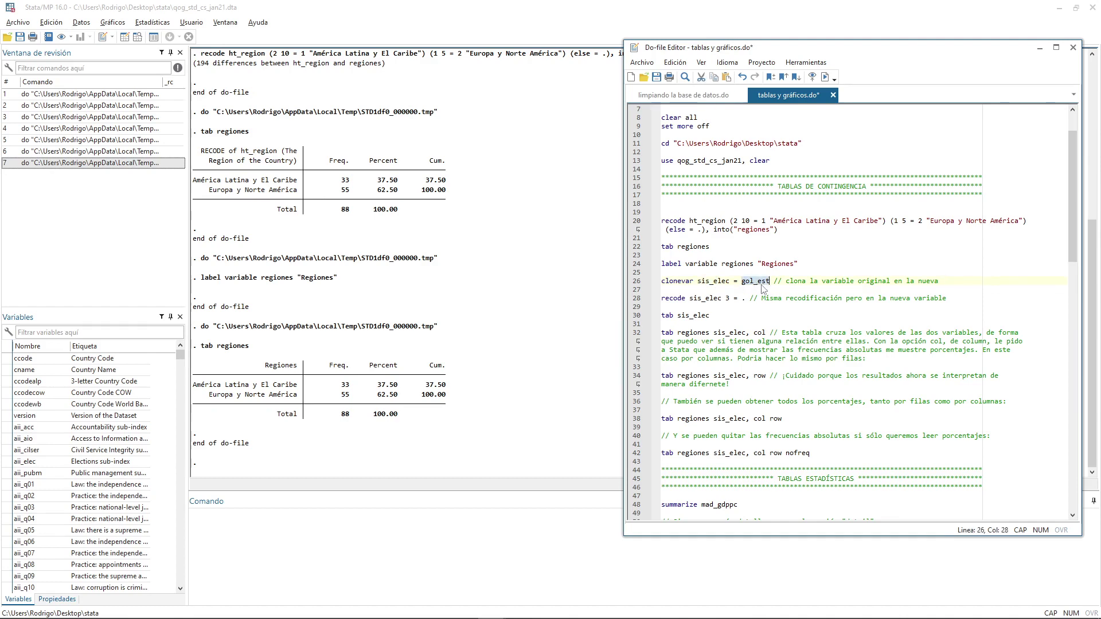
pyautogui.doubleClick(717, 282)
pyautogui.doubleClick(691, 298)
pyautogui.click(724, 282)
pyautogui.moveTo(709, 281); pyautogui.dragTo(724, 299)
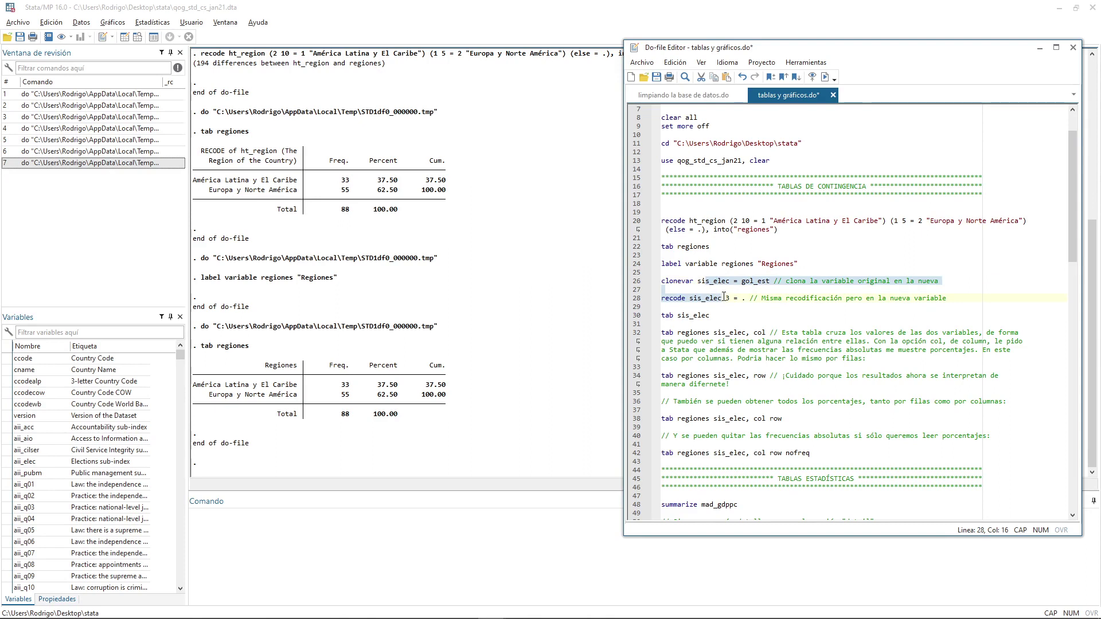
pyautogui.click(745, 311)
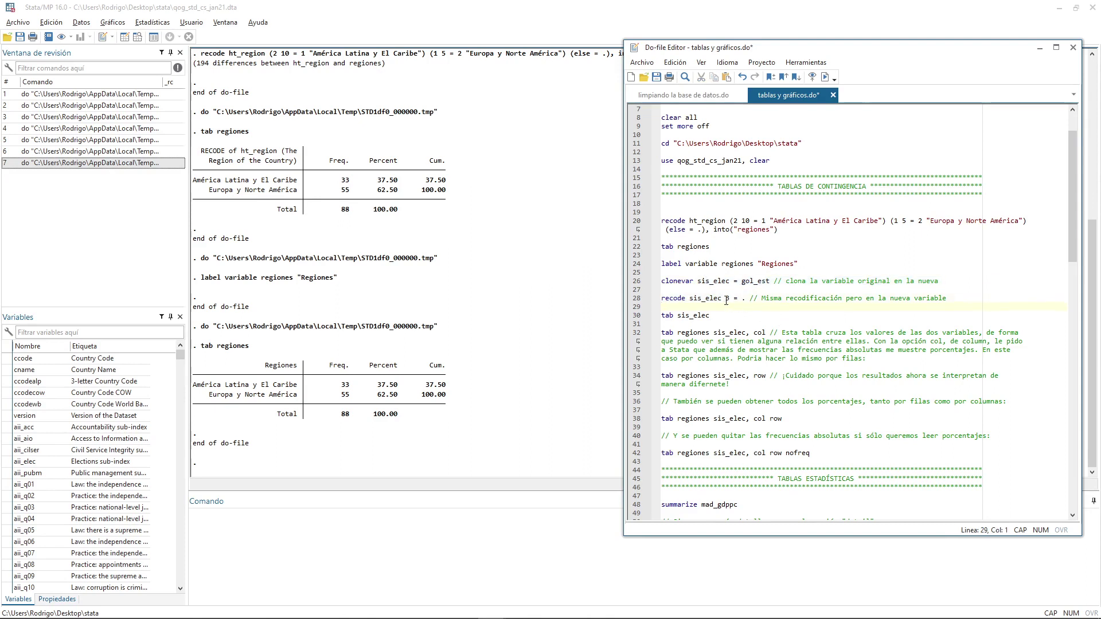
pyautogui.click(730, 299)
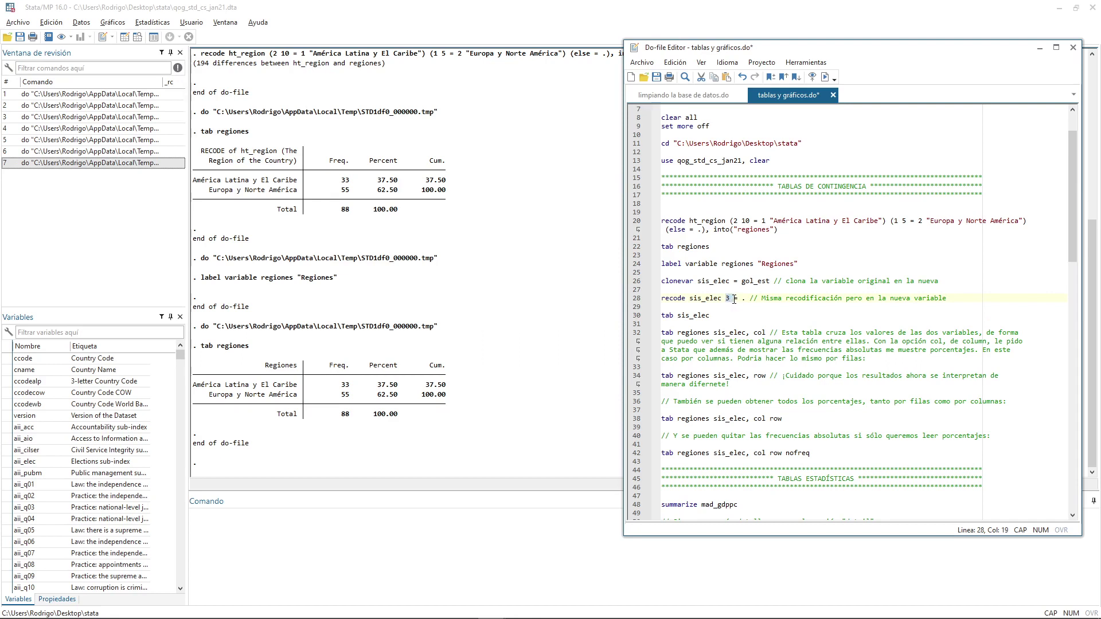
pyautogui.press('Left')
pyautogui.press('Left')
# Run the clonevar and recode lines that create sis_elec from gol_est, and tabulate sis_elec
pyautogui.moveTo(713, 282); pyautogui.dragTo(726, 300)
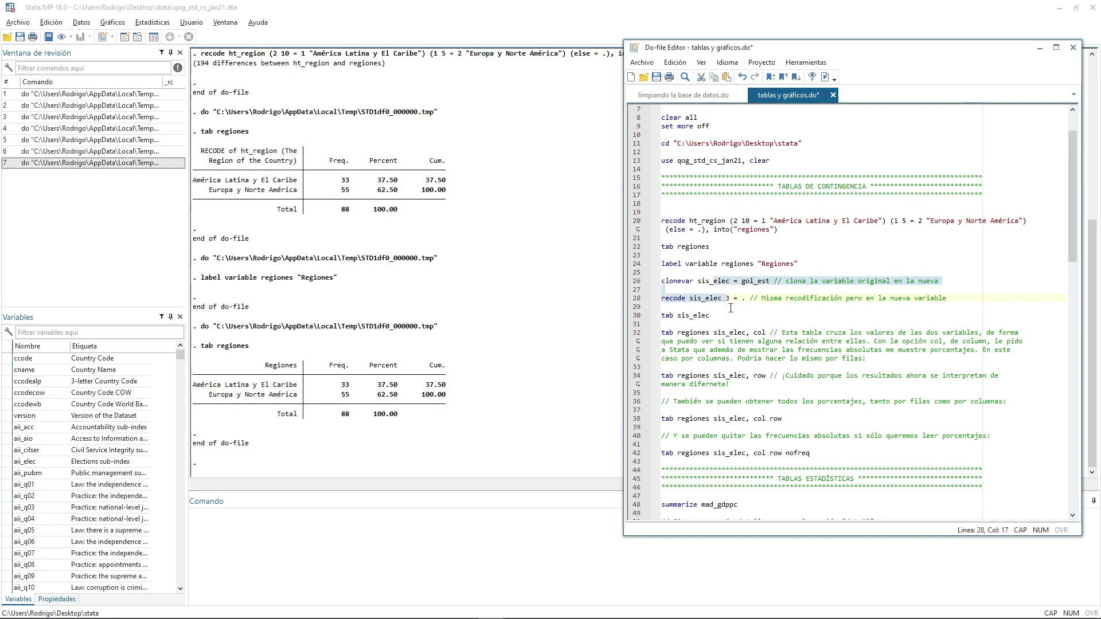
pyautogui.hotkey('ctrl', 'd')
pyautogui.moveTo(662, 316); pyautogui.dragTo(710, 315)
pyautogui.hotkey('ctrl', 'd')
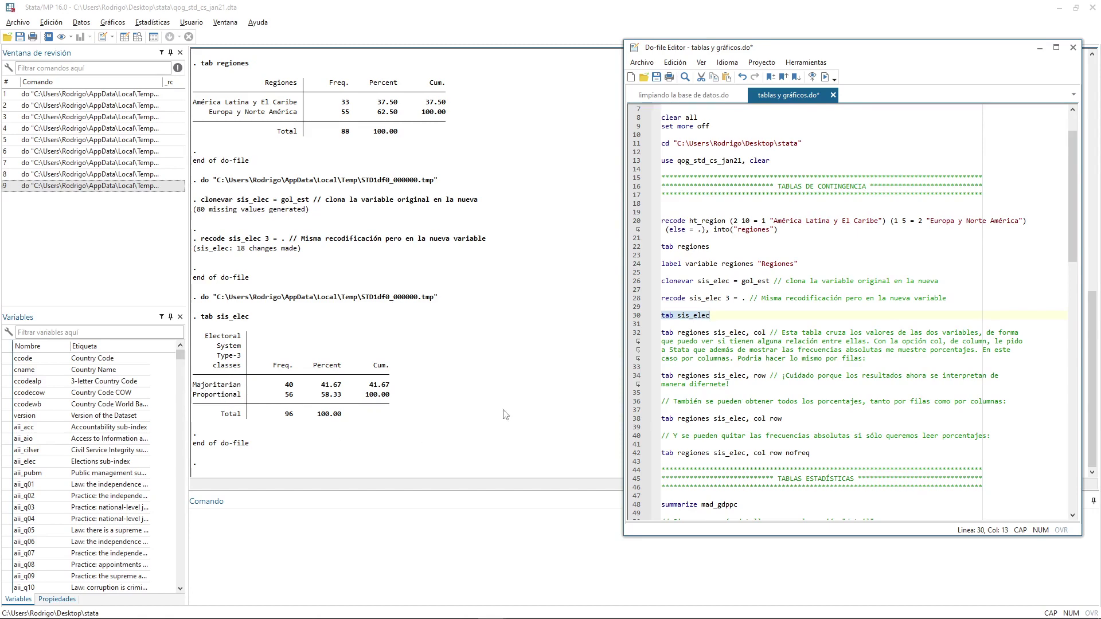
# Review the tab regiones sis_elec, col line and consult the value label definitions in limpiando la base de datos.do
pyautogui.click(777, 317)
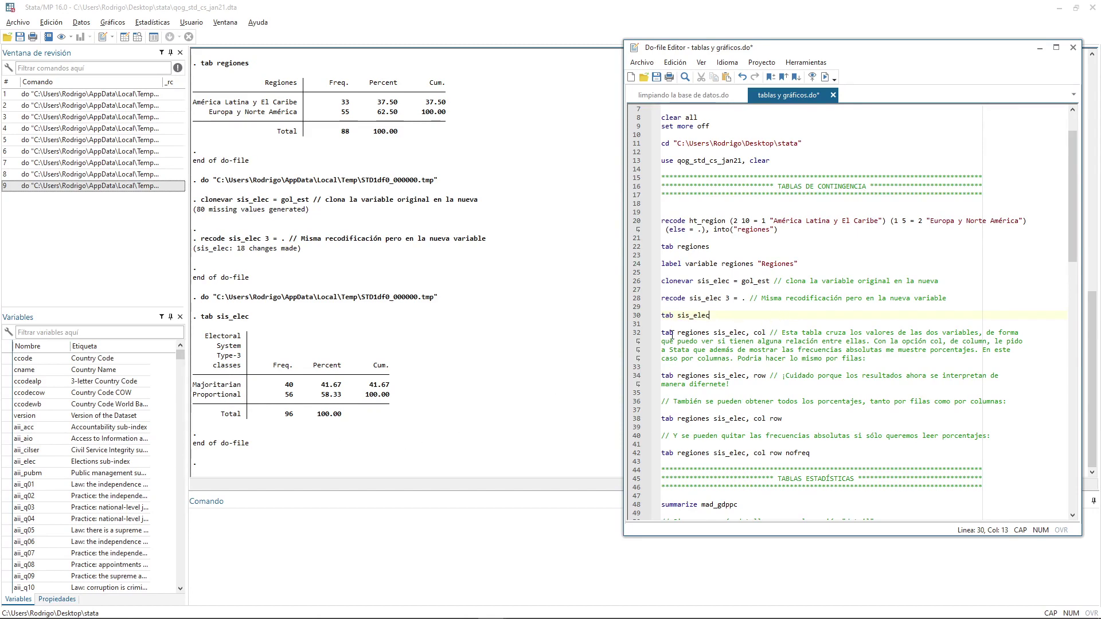
pyautogui.moveTo(662, 334); pyautogui.dragTo(766, 335)
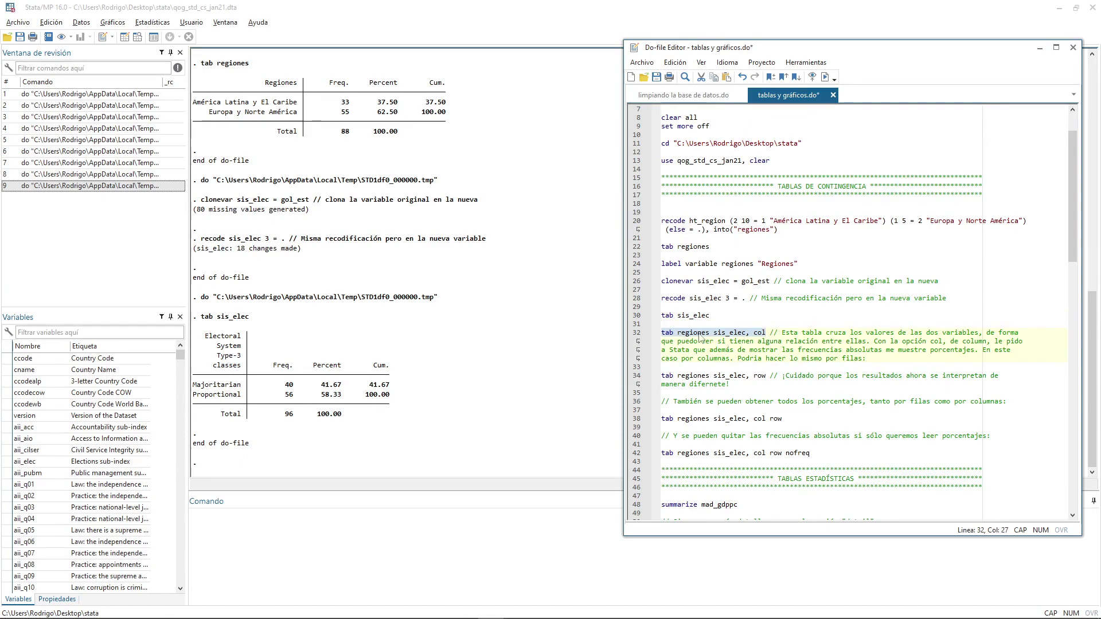
pyautogui.click(718, 333)
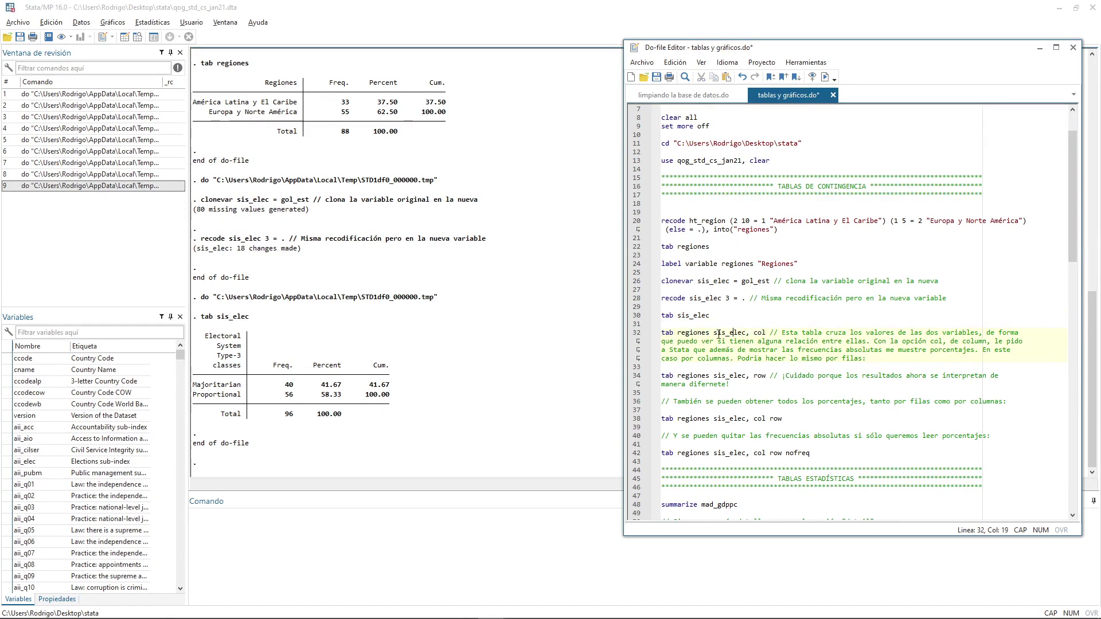
pyautogui.click(705, 334)
pyautogui.click(683, 95)
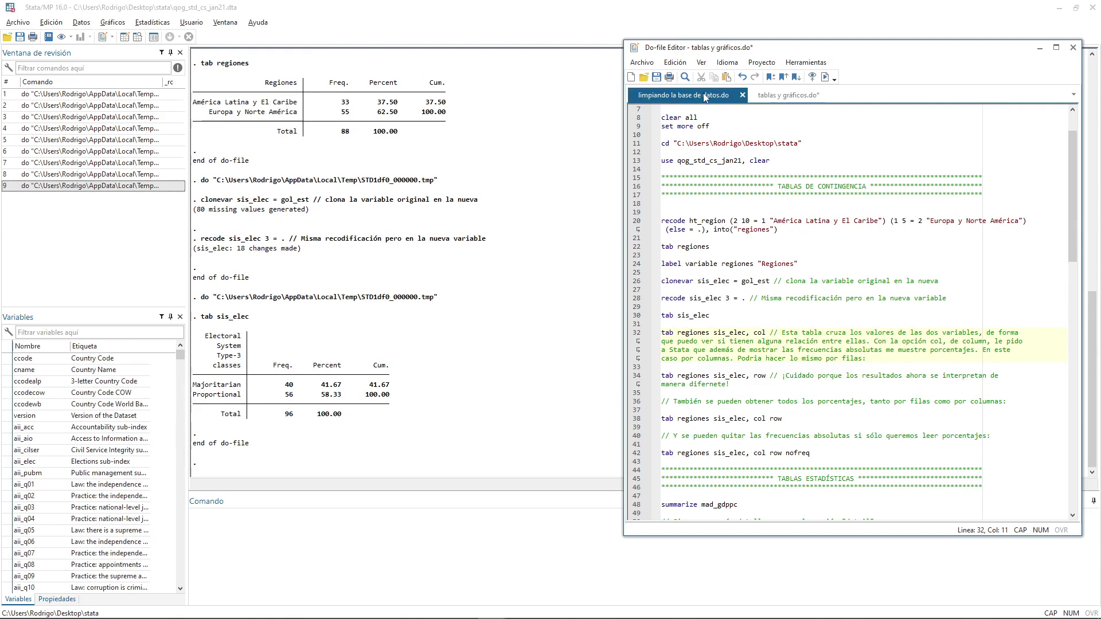
pyautogui.click(731, 290)
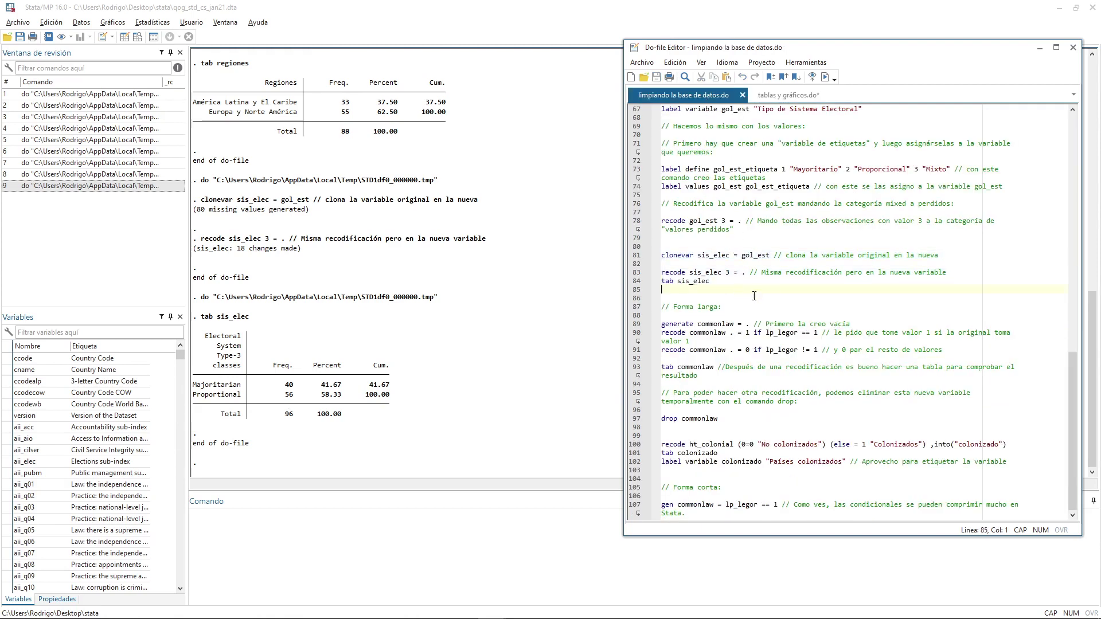
pyautogui.click(819, 179)
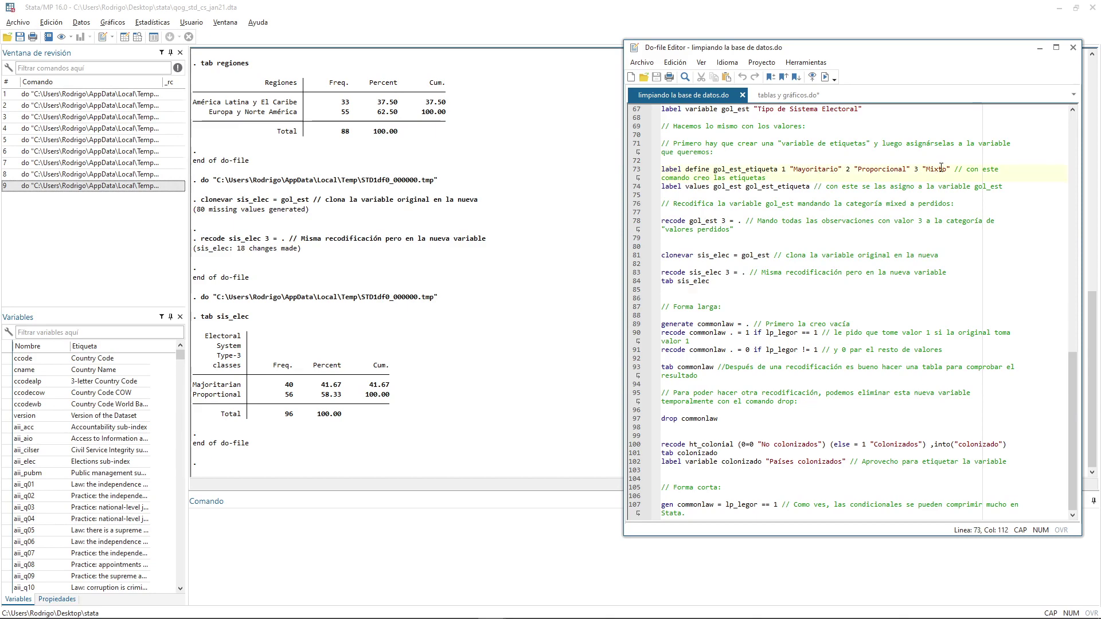
pyautogui.click(789, 95)
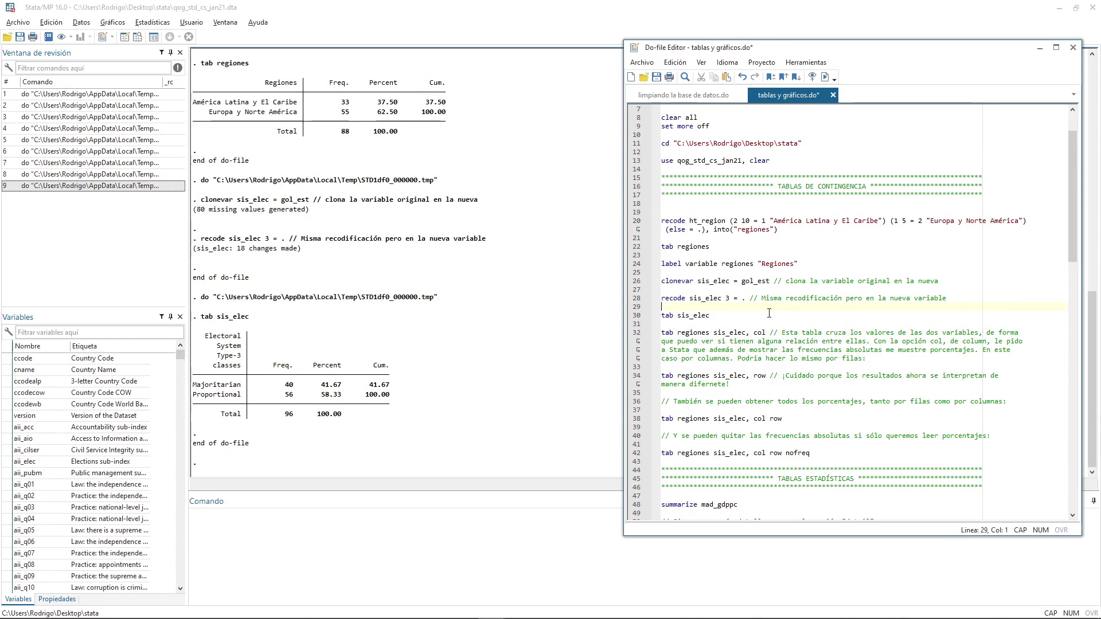
# Insert an empty line below tab sis_elec in tablas y gráficos.do for a new command
pyautogui.press('Return')
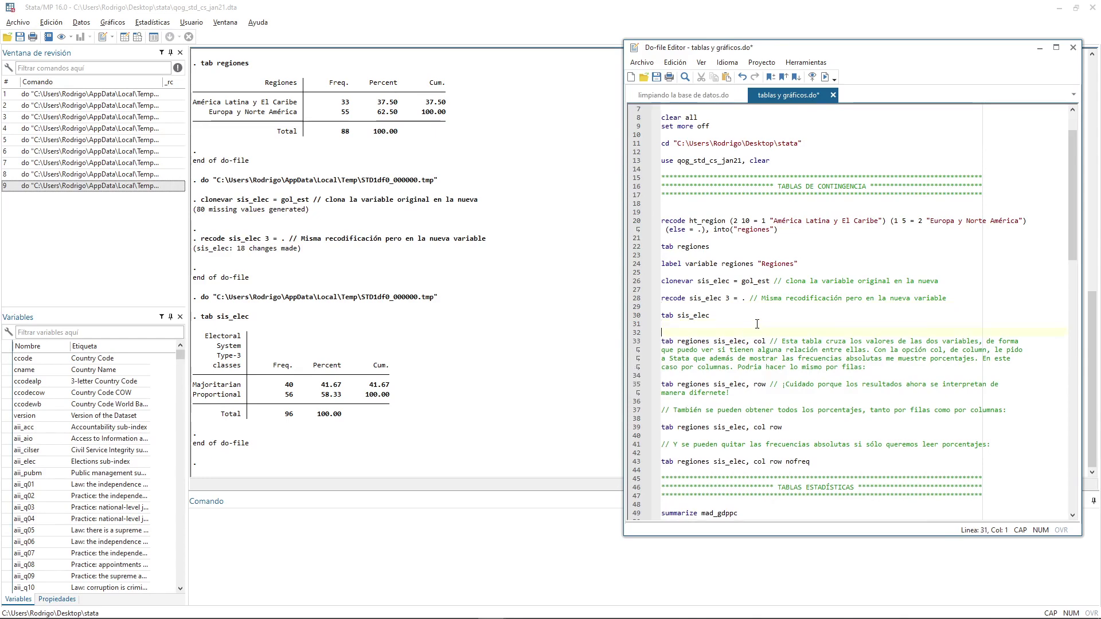
pyautogui.press('Return')
pyautogui.press('Up')
pyautogui.write('LABEL')
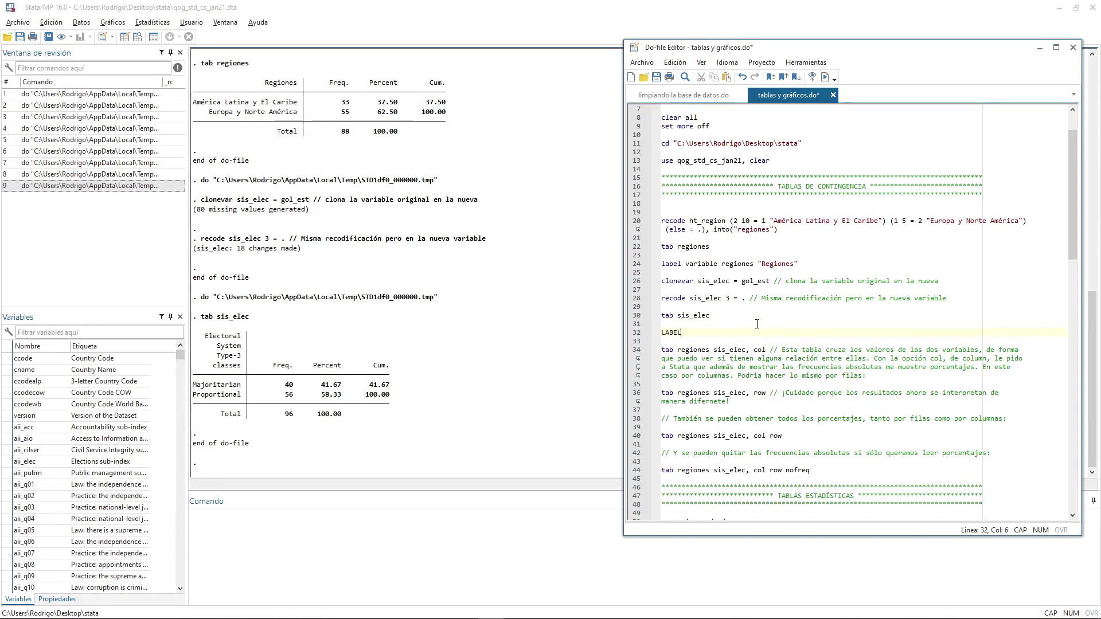
pyautogui.press('capslock')
pyautogui.press('BackSpace')
pyautogui.press('BackSpace')
pyautogui.press('BackSpace')
pyautogui.press('BackSpace')
pyautogui.press('BackSpace')
# Write and run label define sis_elec 1 "Mayoritario" 2 "Proporcional" on the empty line below tab sis_elec
pyautogui.write('label define ')
pyautogui.write('sis_')
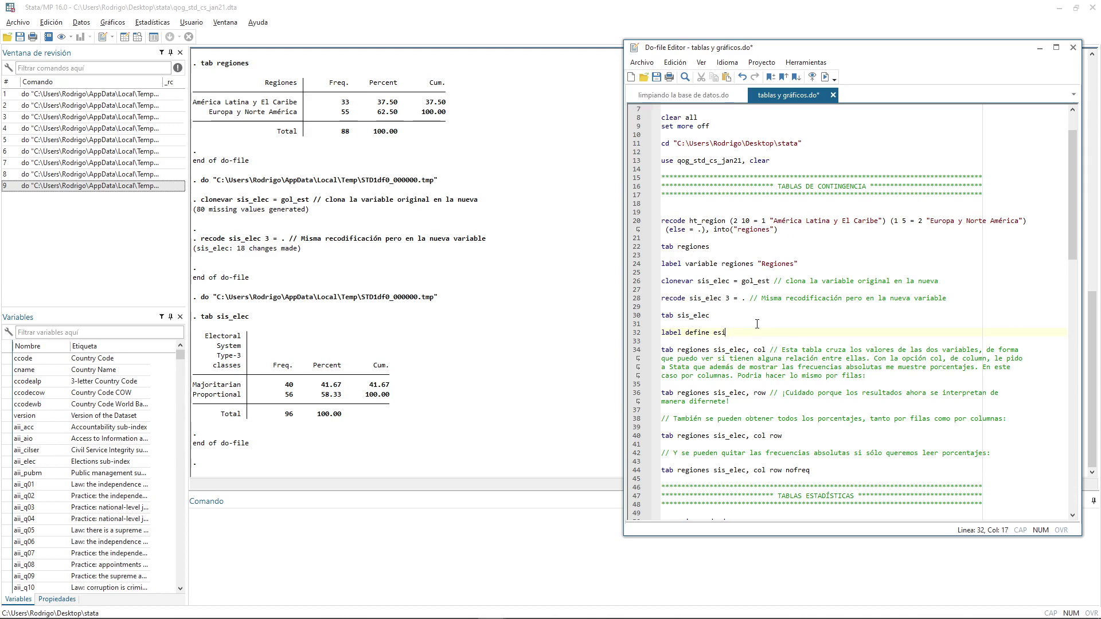
pyautogui.write('elec ')
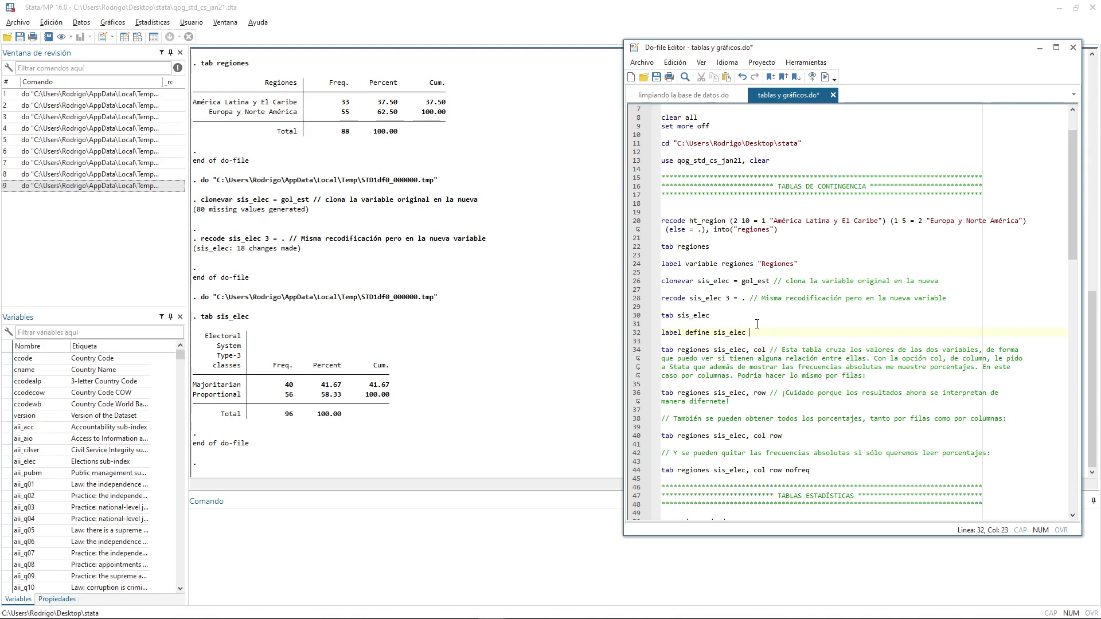
pyautogui.write('1 "Ma')
pyautogui.write('yoritario')
pyautogui.write('2')
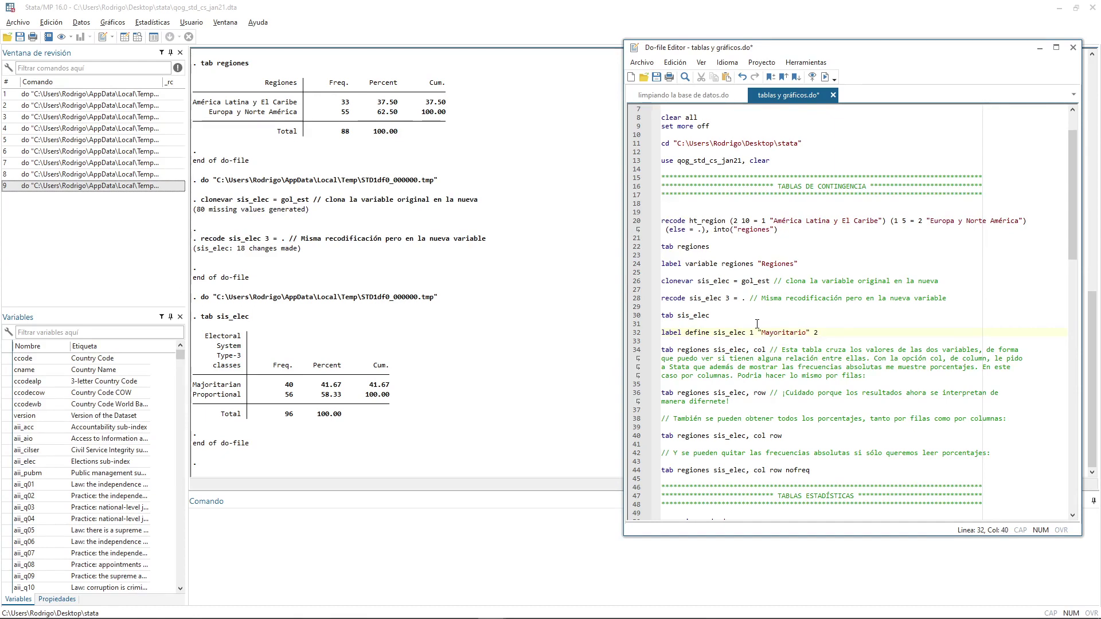
pyautogui.write('" Proporcional')
pyautogui.hotkey('shift', 'Home')
pyautogui.hotkey('ctrl', 'd')
pyautogui.press('Down')
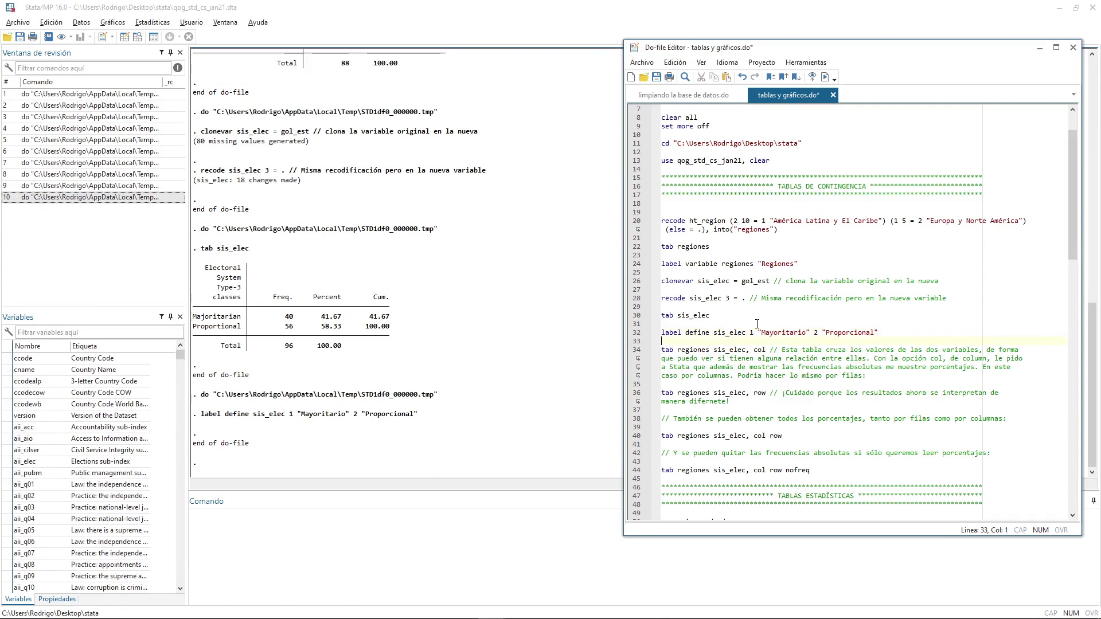
# Add label values sis_elec sis_elec directly below the label define line and run it
pyautogui.write('la')
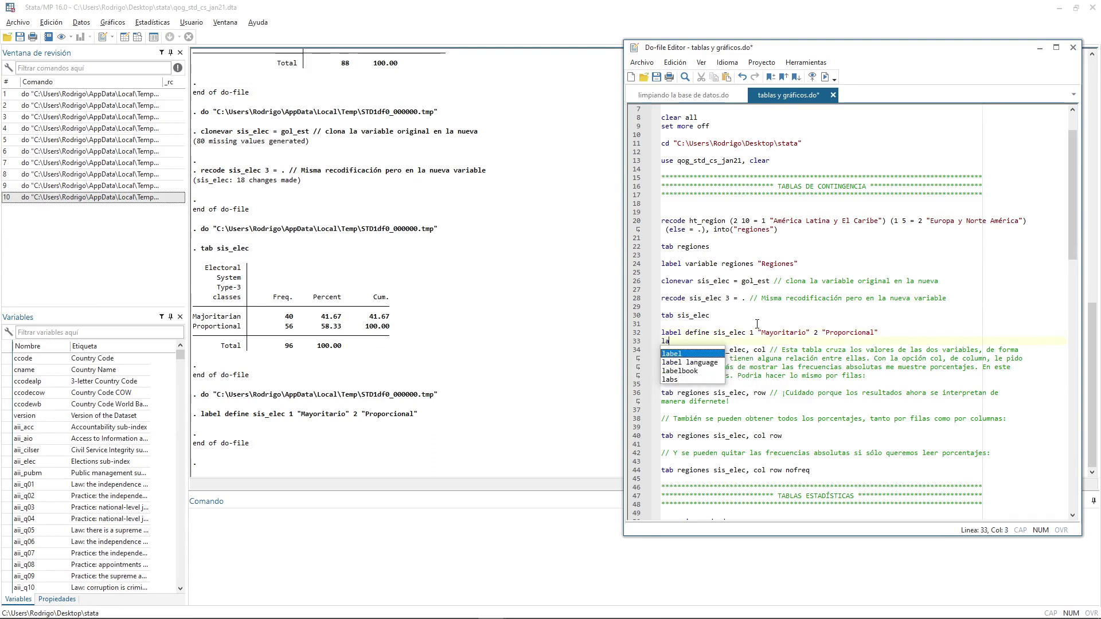
pyautogui.write('bel valu')
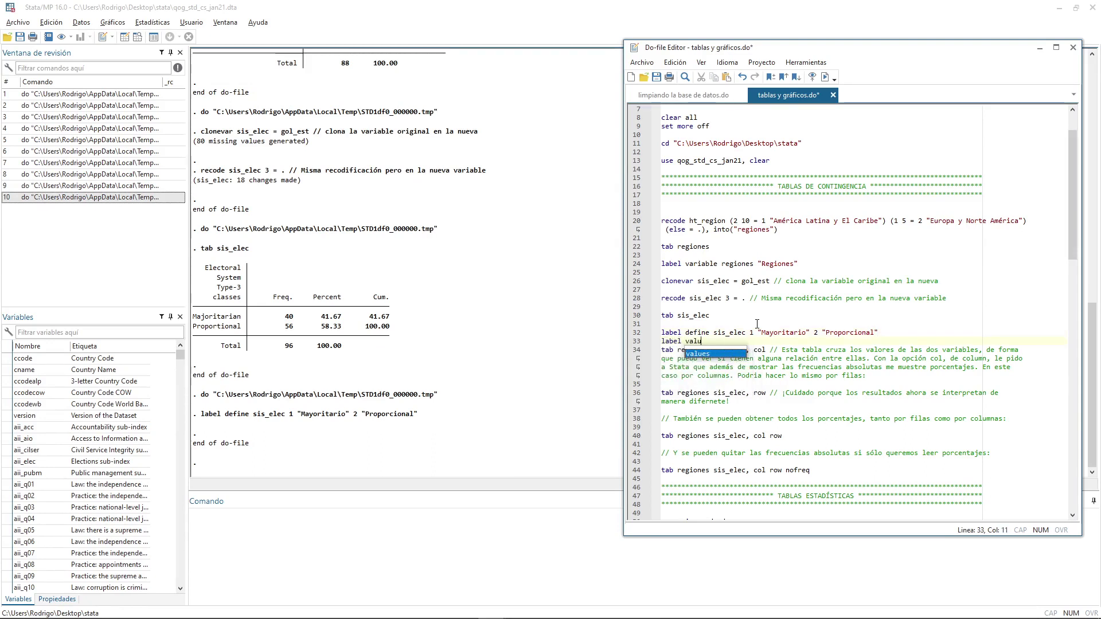
pyautogui.write('es sis')
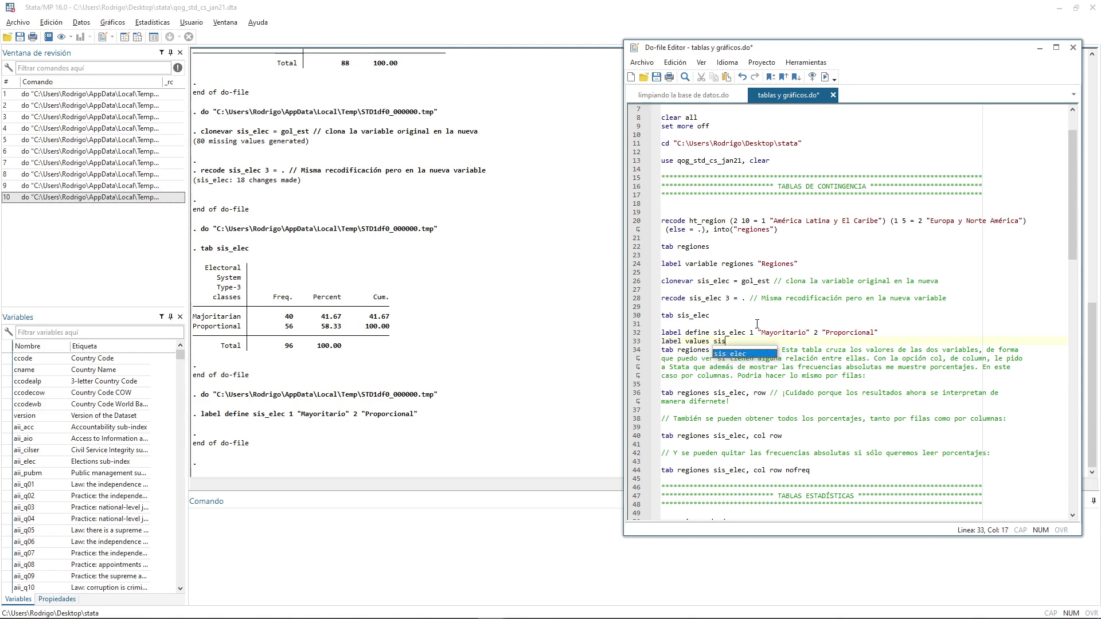
pyautogui.write('_elec sis_elec')
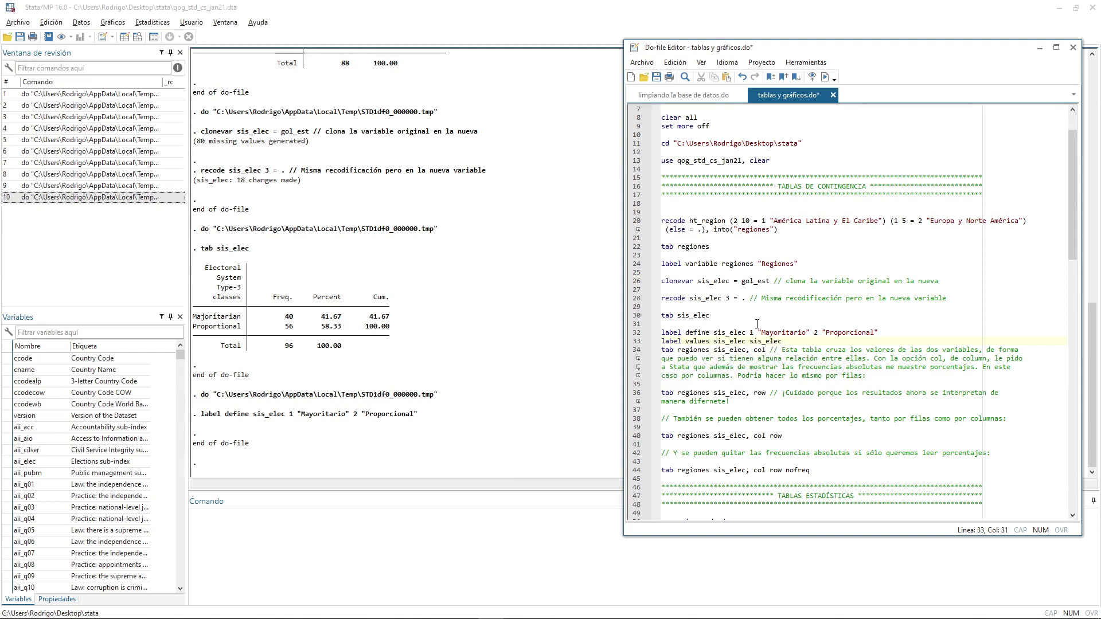
pyautogui.hotkey('ctrl', 'shift', 'Left')
pyautogui.press('Home')
pyautogui.hotkey('shift', 'End')
pyautogui.hotkey('ctrl', 'd')
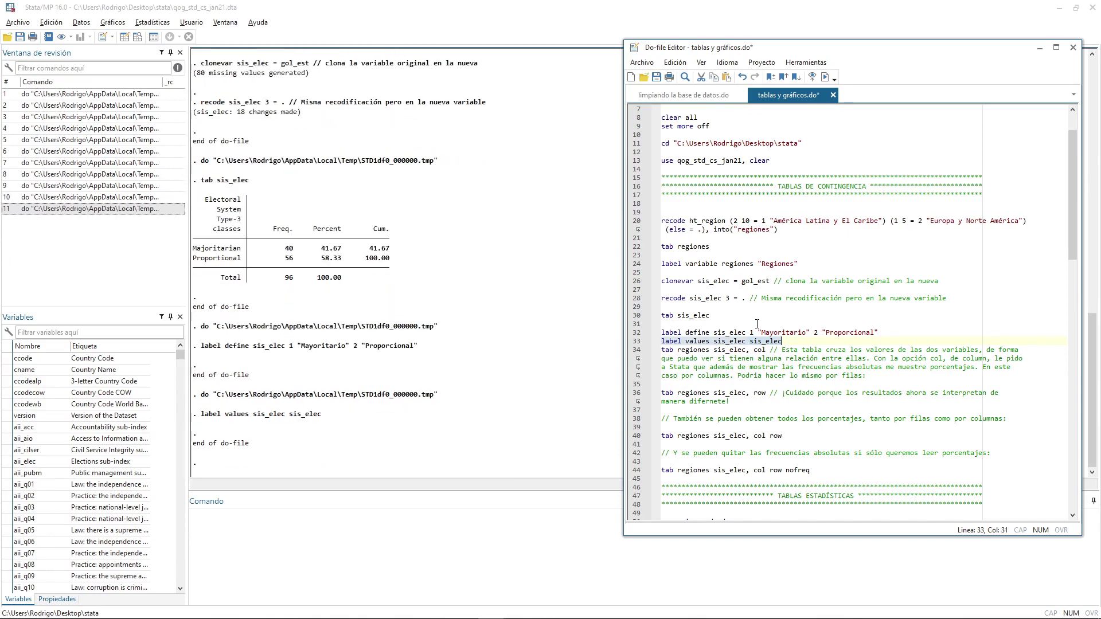
# Insert a blank line before the first tab regiones sis_elec command and rerun tab sis_elec
pyautogui.press('Down')
pyautogui.press('Home')
pyautogui.press('Return')
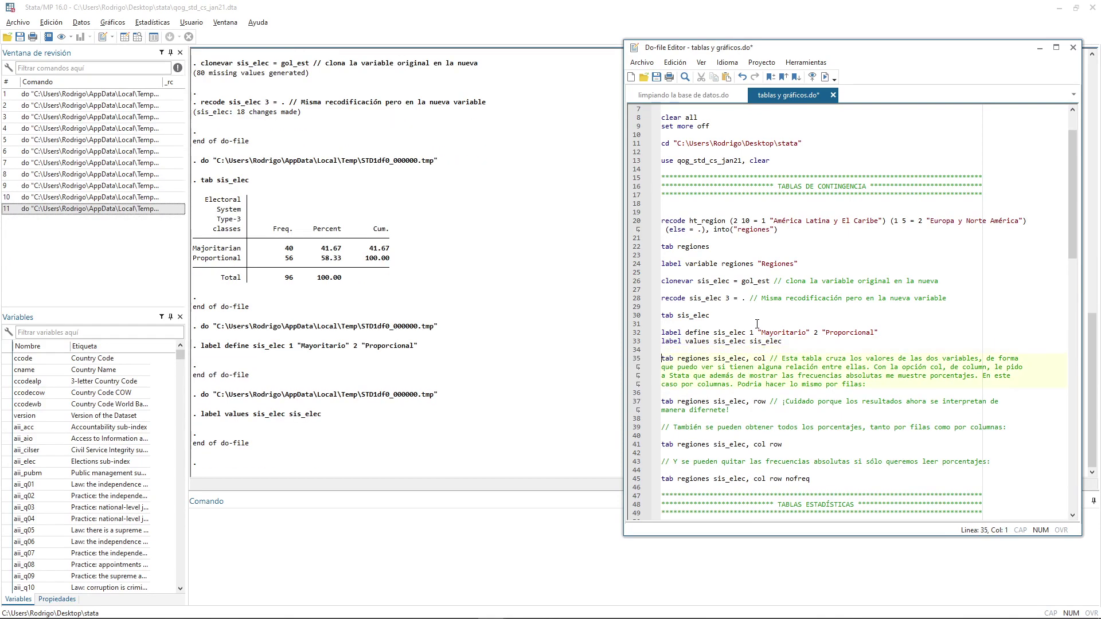
pyautogui.press('Up')
pyautogui.press('Up')
pyautogui.hotkey('ctrl', 'shift', 'Right')
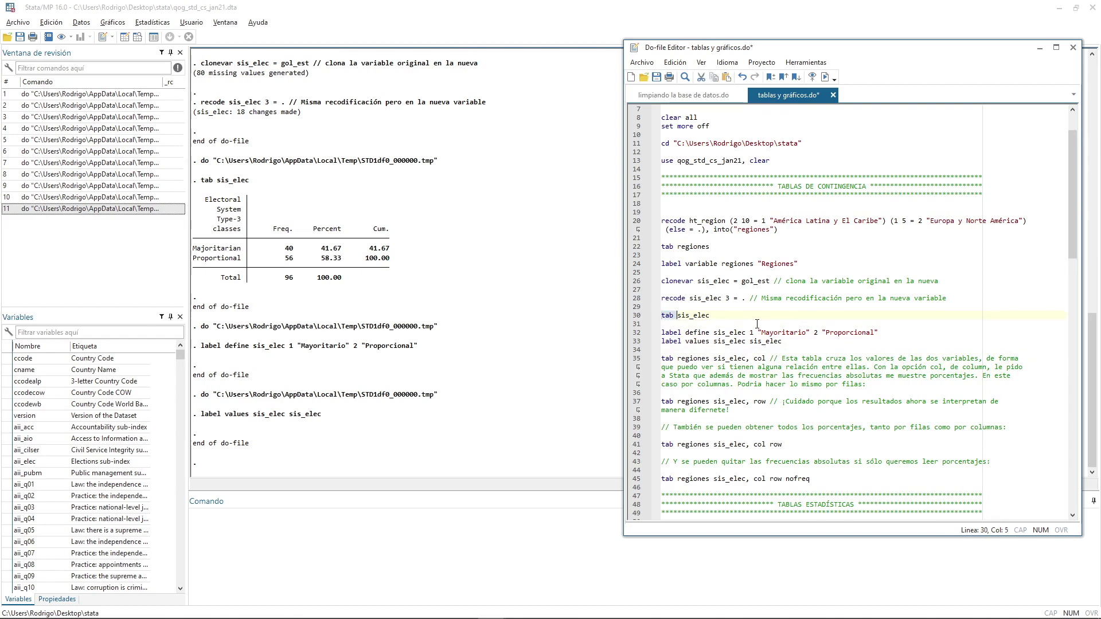
pyautogui.hotkey('ctrl', 'shift', 'Right')
pyautogui.hotkey('ctrl', 'd')
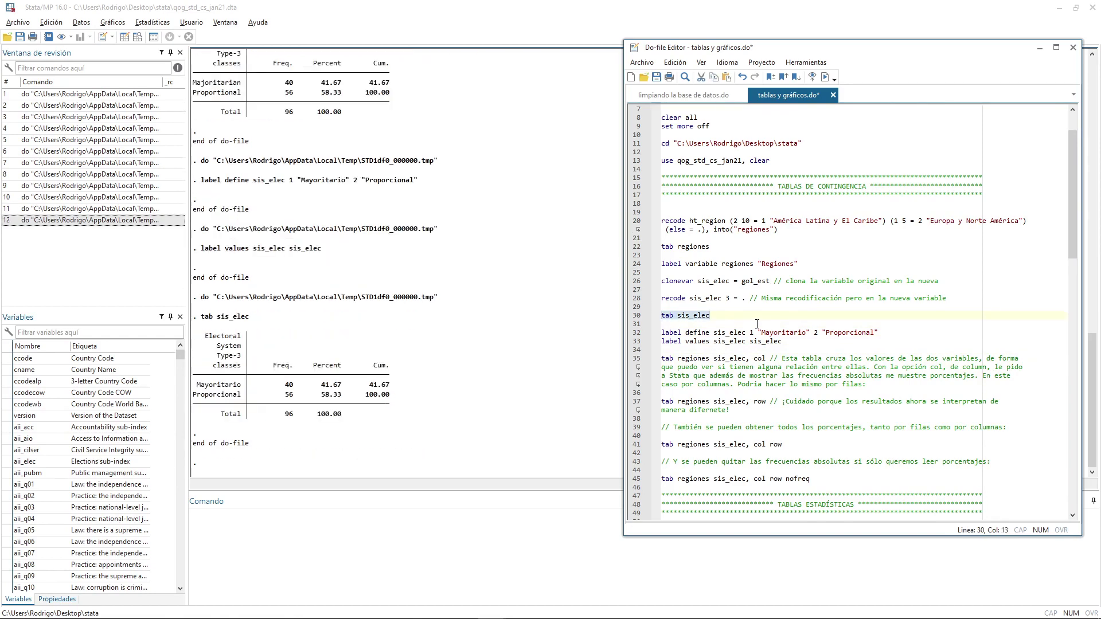
# Add the command label variable sis_elec "Sistema Electoral" on a new line above the label define command
pyautogui.press('Down')
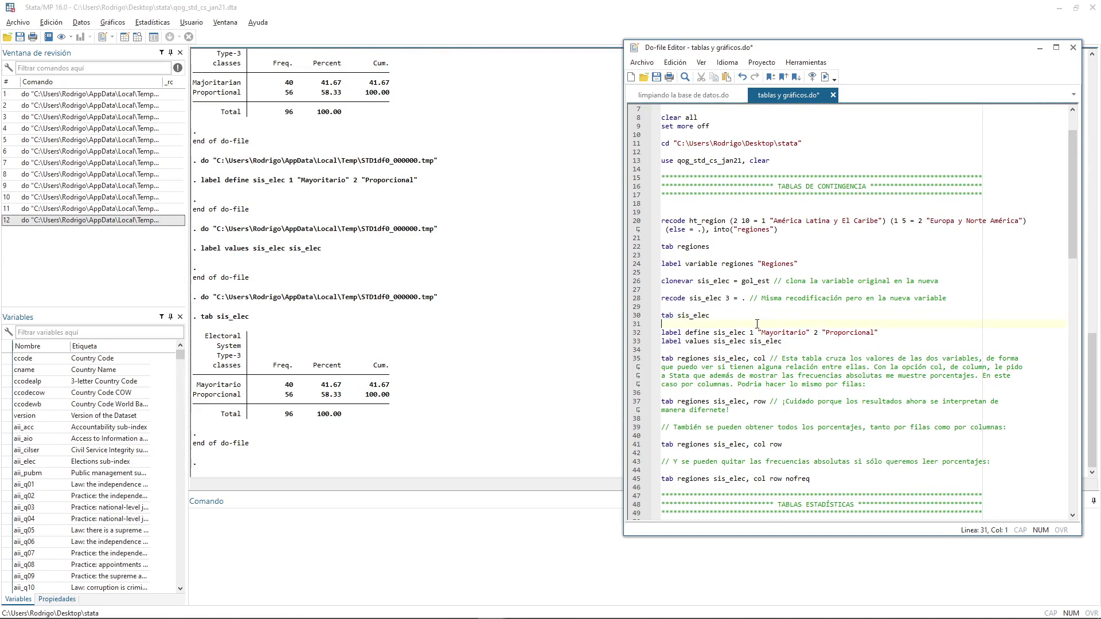
pyautogui.press('Return')
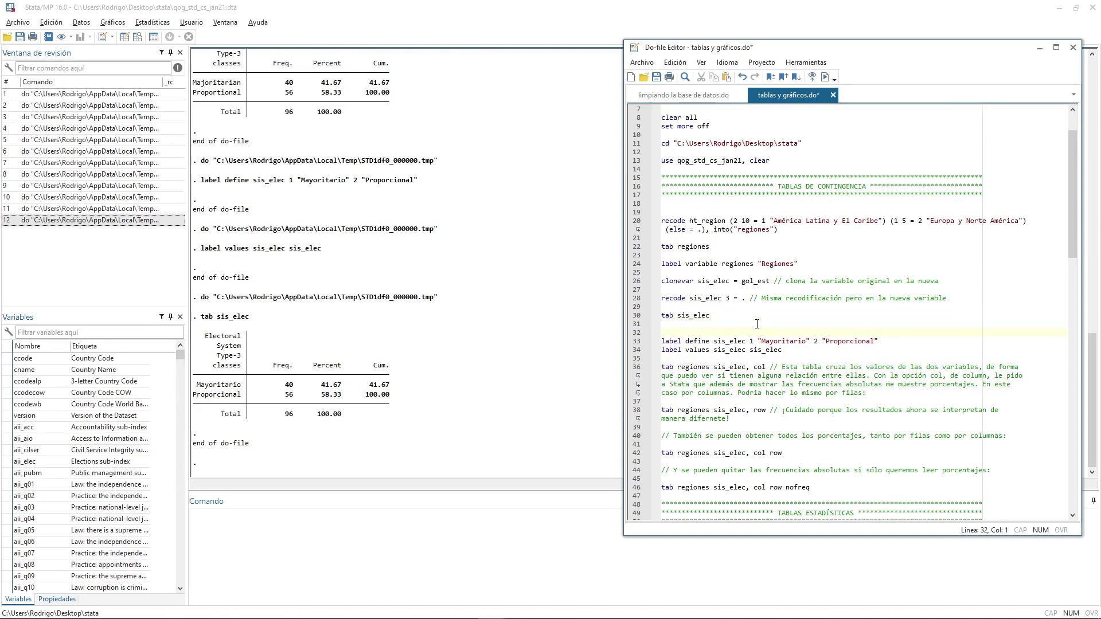
pyautogui.write('label ')
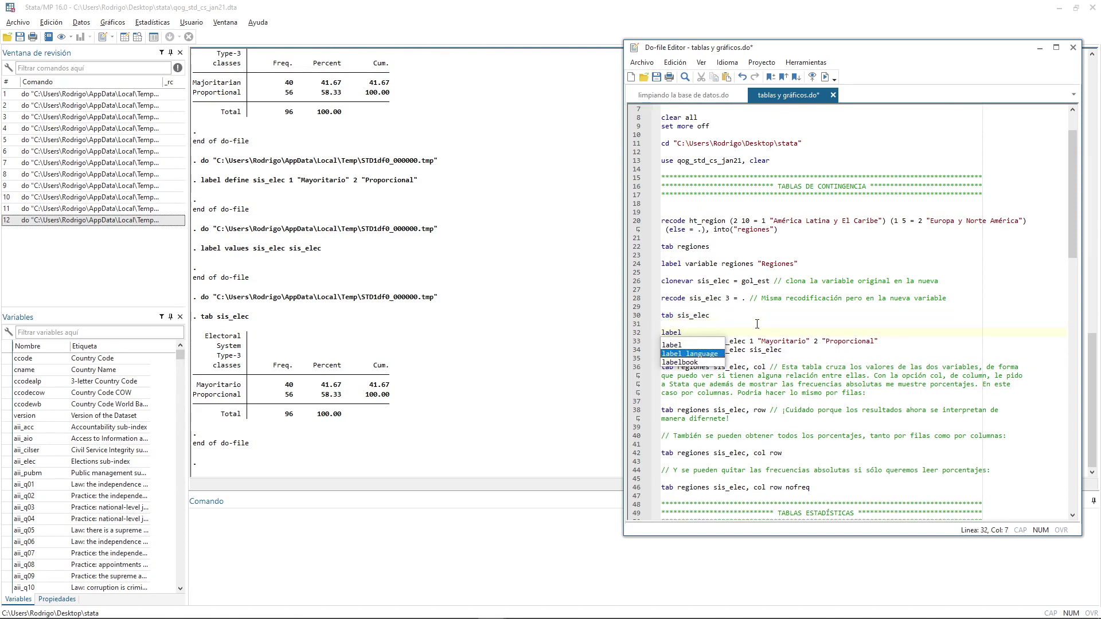
pyautogui.write('variabnl')
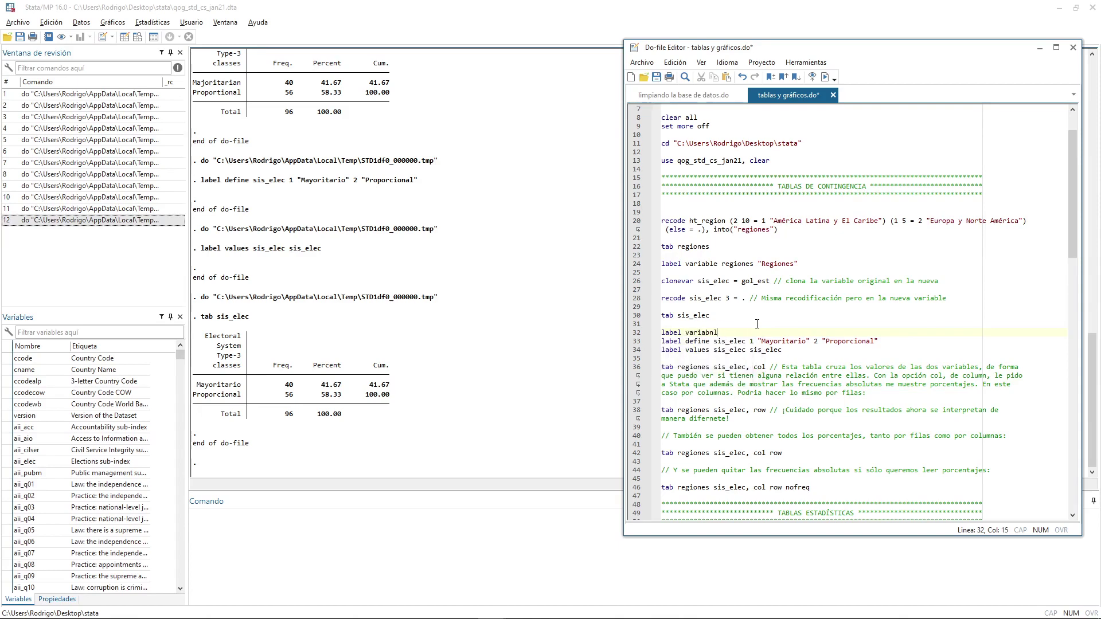
pyautogui.press('BackSpace')
pyautogui.press('BackSpace')
pyautogui.write('le sis_elec')
pyautogui.write(' "')
pyautogui.write('Sistema Electoral')
# Change the variable label text to "Tipo de sistema electoral" and run the label variable line
pyautogui.write('Tipo d')
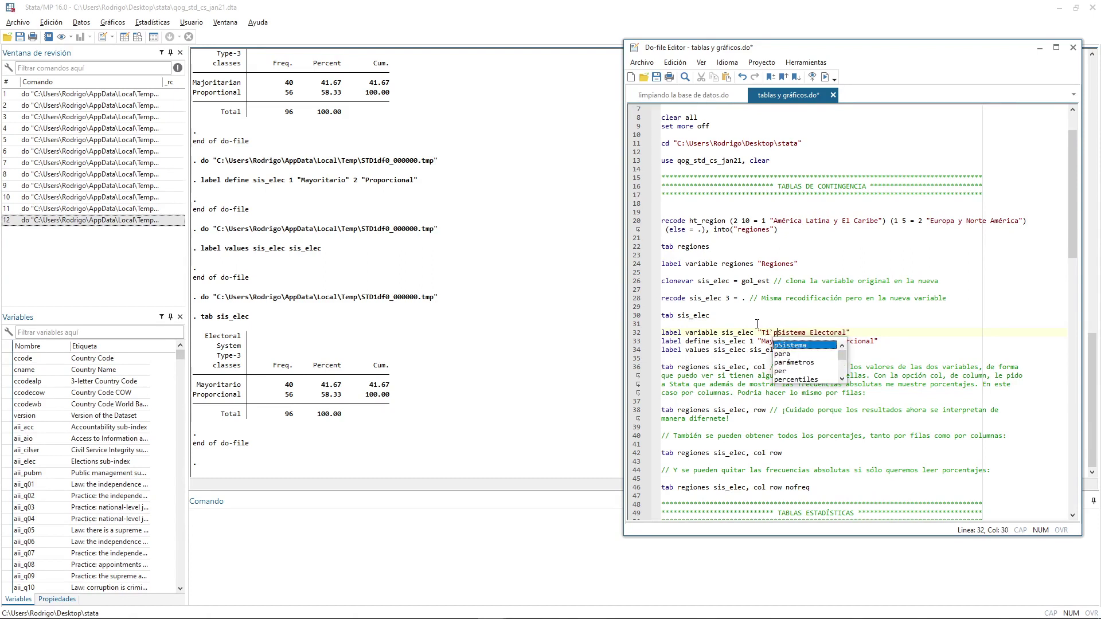
pyautogui.write('e s')
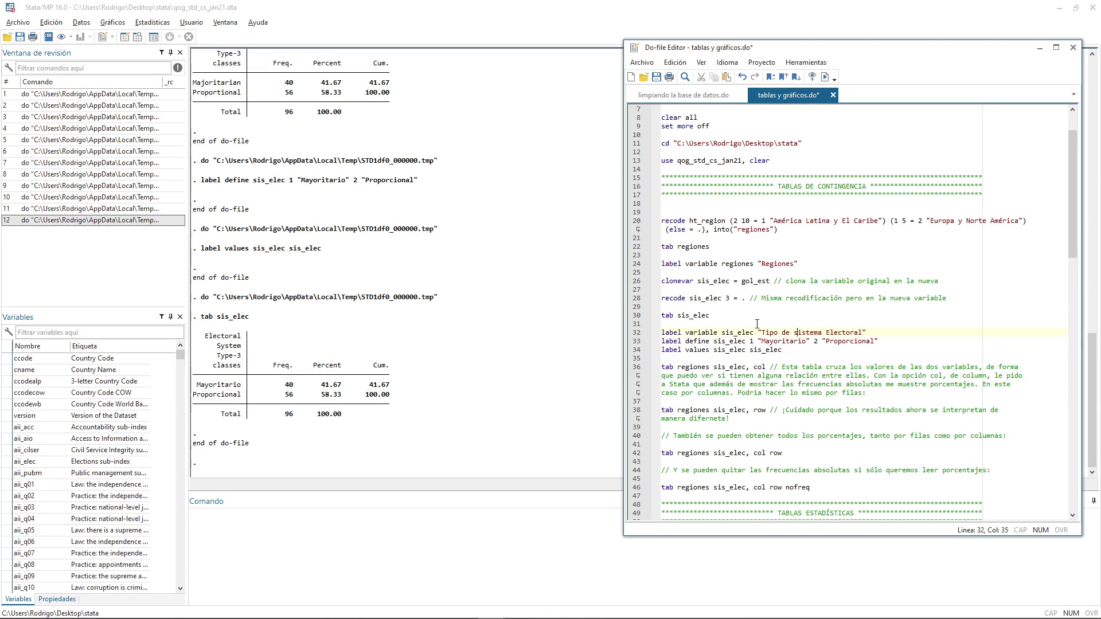
pyautogui.press('Right')
pyautogui.press('Right')
pyautogui.press('Right')
pyautogui.press('Right')
pyautogui.press('Right')
pyautogui.press('Right')
pyautogui.press('Right')
pyautogui.press('Right')
pyautogui.press('Right')
pyautogui.press('Right')
pyautogui.press('Right')
pyautogui.press('Right')
pyautogui.press('Right')
pyautogui.press('Right')
pyautogui.press('Right')
pyautogui.press('Delete')
pyautogui.write('e')
pyautogui.hotkey('ctrl', 'd')
pyautogui.press('Down')
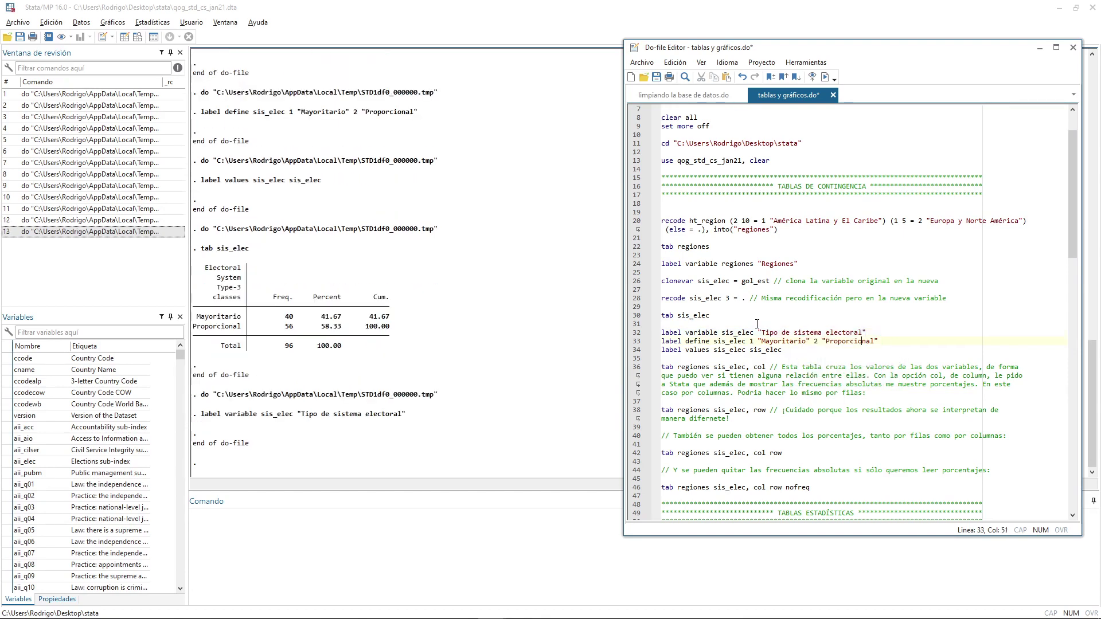
# Run tab sis_elec again to tabulate it with the new variable label
pyautogui.press('Up')
pyautogui.press('Up')
pyautogui.press('Up')
pyautogui.hotkey('ctrl', 'd')
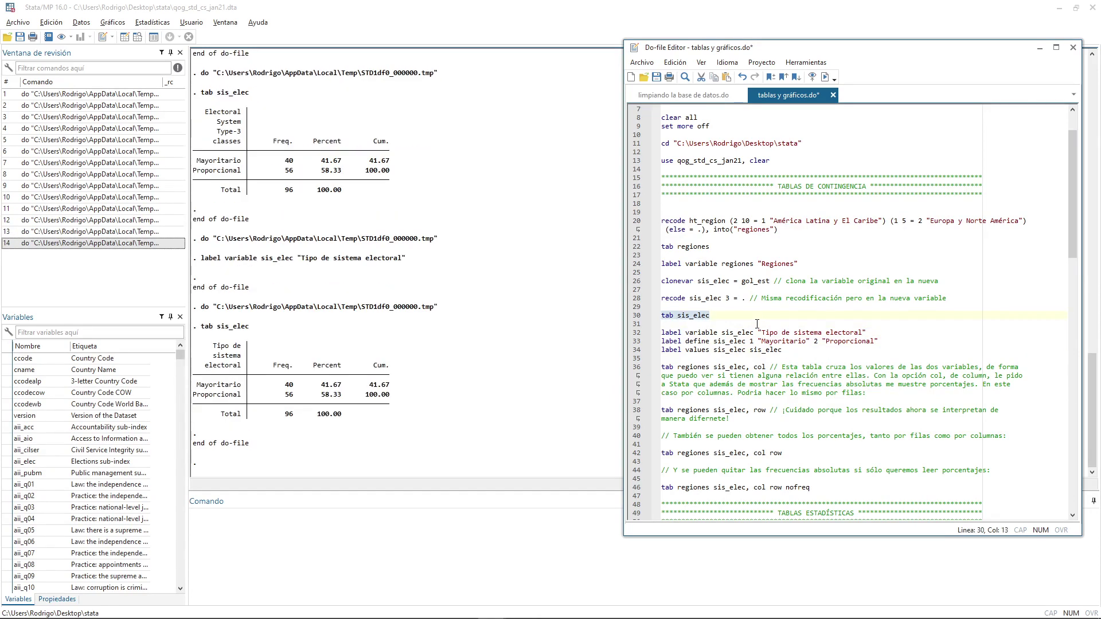
# Remove the comma and col option from the first tab regiones sis_elec command, keeping its comment
pyautogui.press('Down')
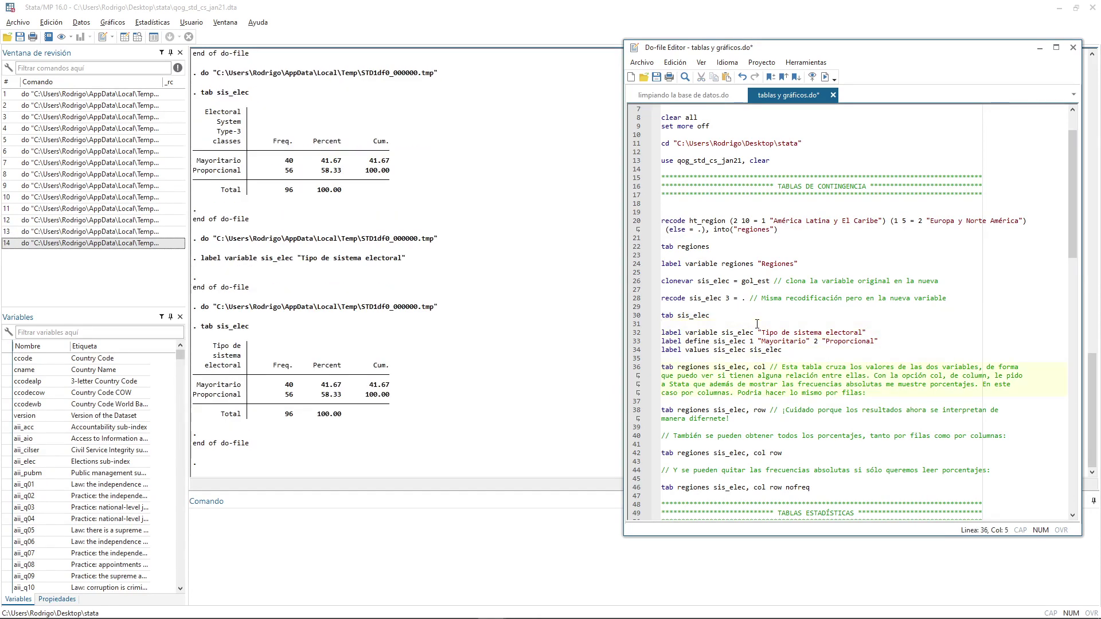
pyautogui.doubleClick(684, 369)
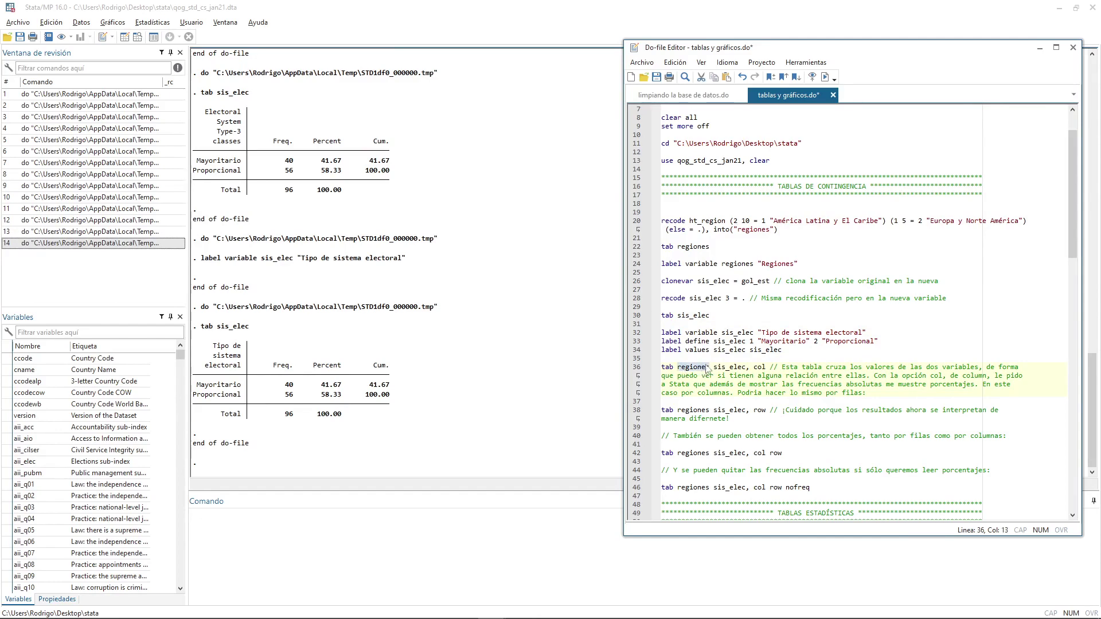
pyautogui.doubleClick(729, 367)
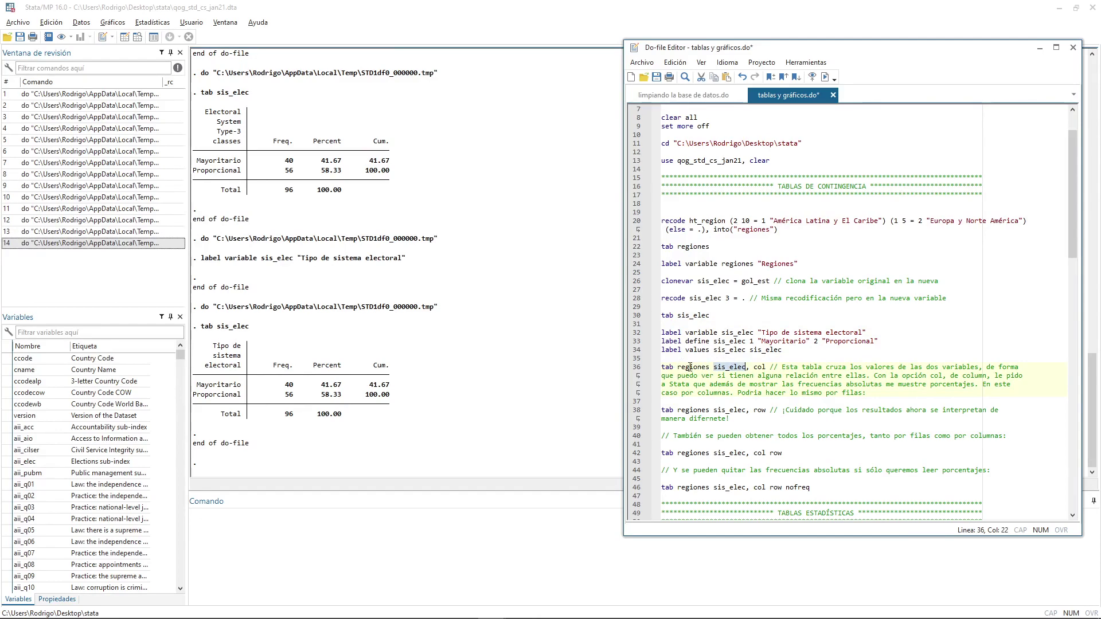
pyautogui.moveTo(746, 367); pyautogui.dragTo(766, 367)
pyautogui.press('BackSpace')
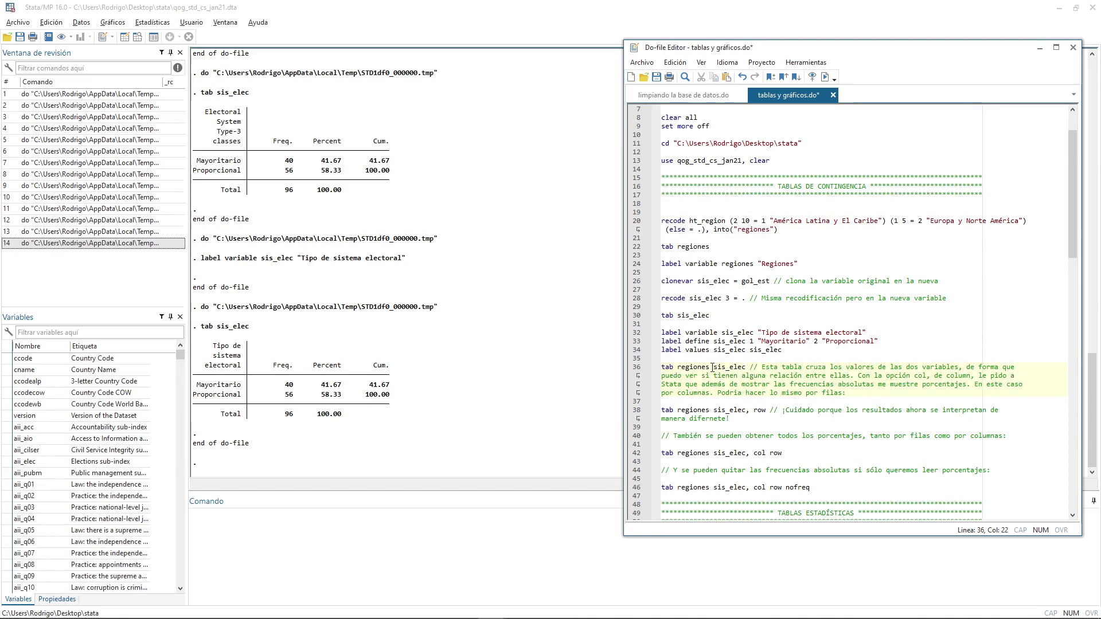
# Run the tab regiones sis_elec line without options to cross the regions with the electoral system
pyautogui.click(870, 396)
pyautogui.doubleClick(693, 367)
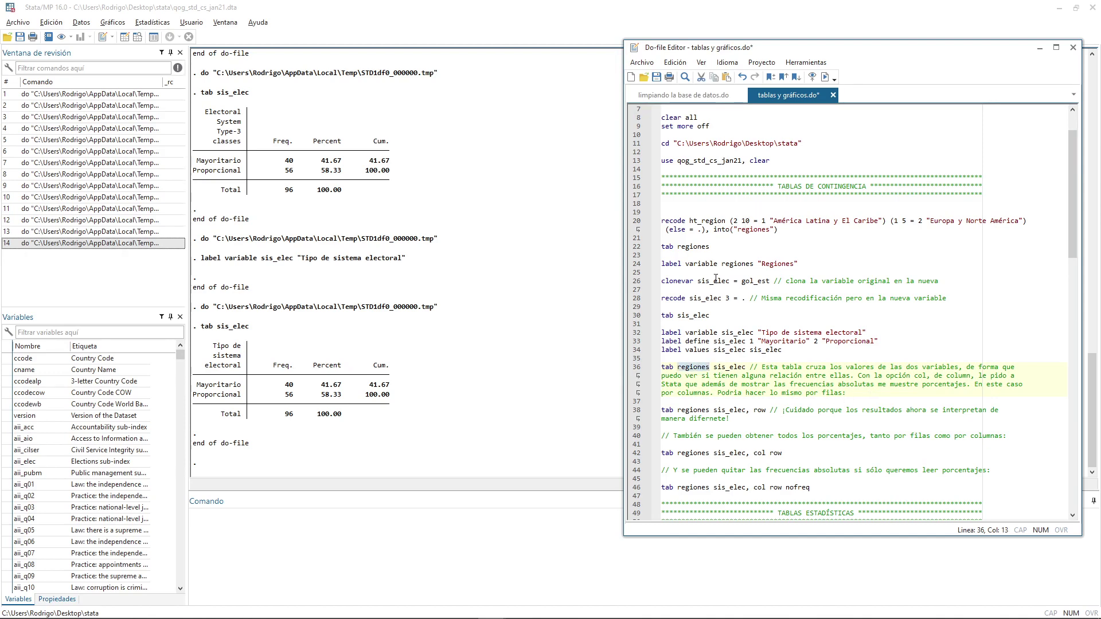
pyautogui.doubleClick(729, 367)
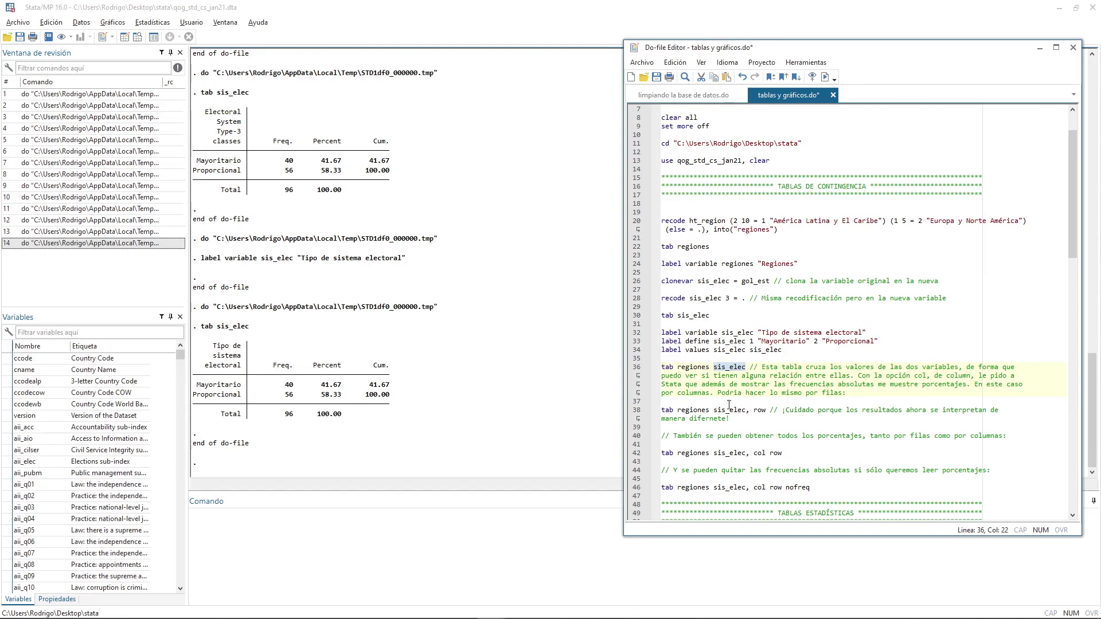
pyautogui.click(722, 367)
pyautogui.click(722, 377)
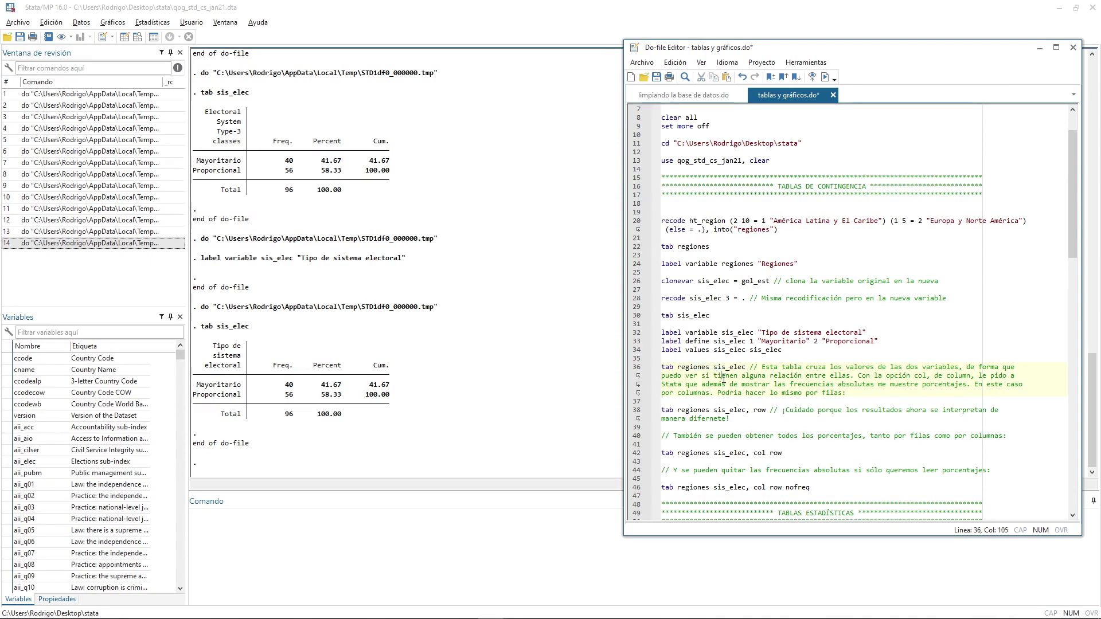
pyautogui.moveTo(702, 372); pyautogui.dragTo(724, 373)
pyautogui.tripleClick(713, 383)
pyautogui.hotkey('ctrl', 'd')
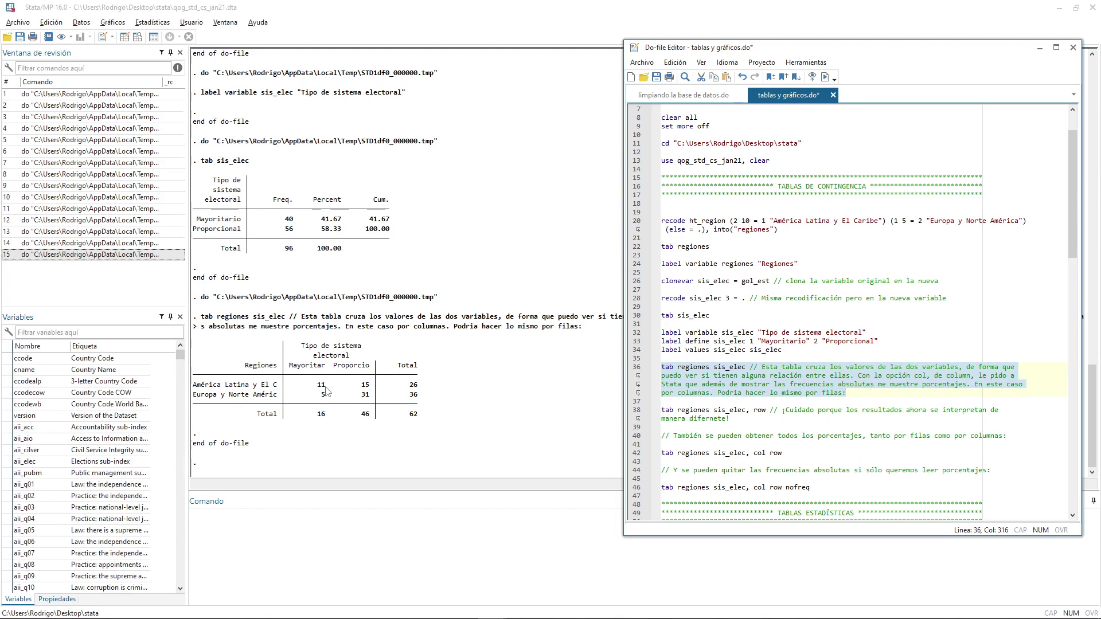
# Examine the contingency table's row and column headings and the absolute frequencies for each region and electoral system
pyautogui.moveTo(194, 385); pyautogui.dragTo(325, 370)
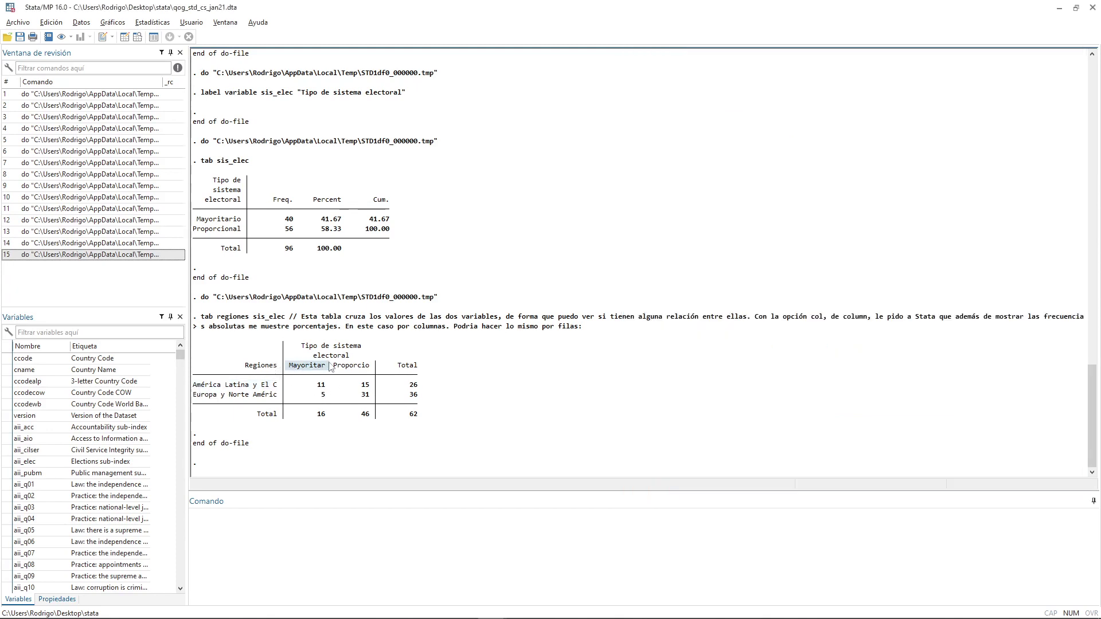
pyautogui.moveTo(193, 386); pyautogui.dragTo(277, 388)
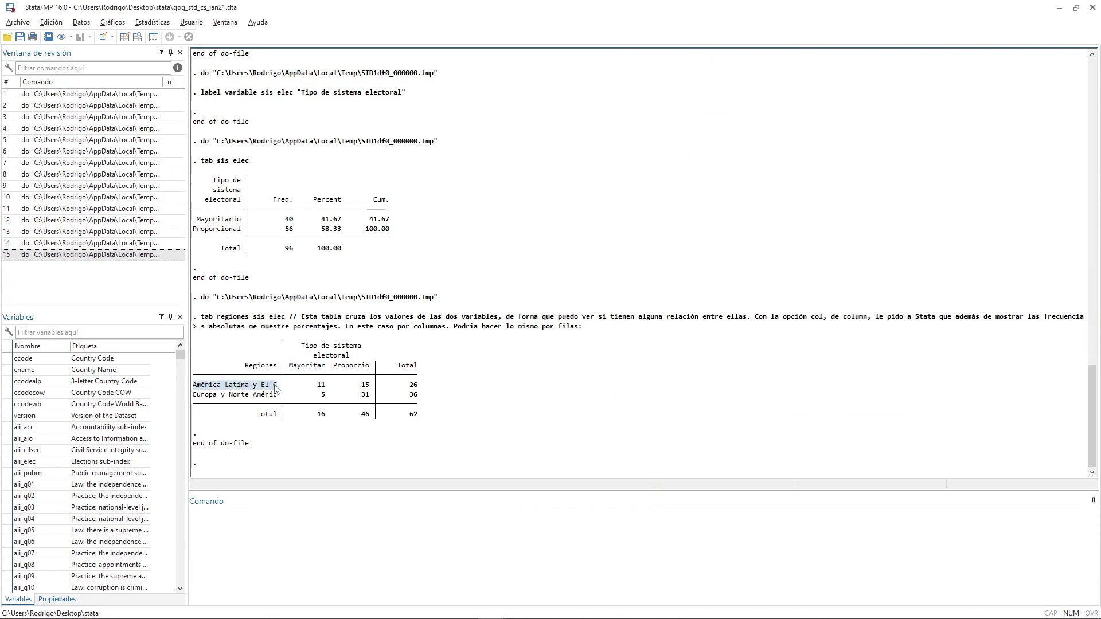
pyautogui.moveTo(335, 367); pyautogui.dragTo(378, 370)
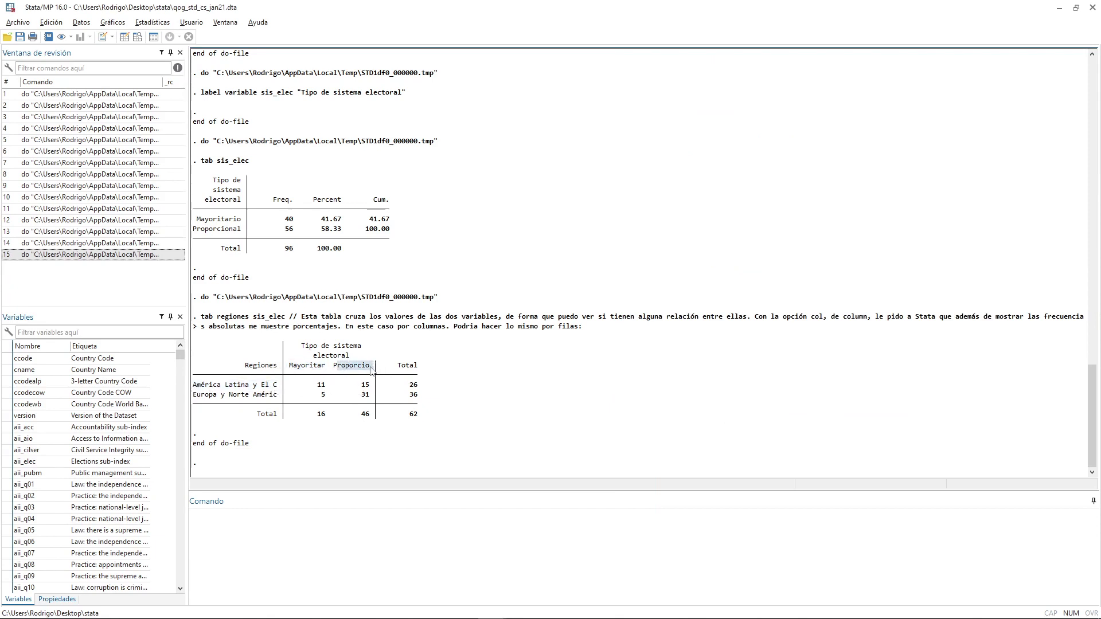
pyautogui.click(369, 384)
pyautogui.doubleClick(321, 385)
pyautogui.hotkey('alt', 'Tab')
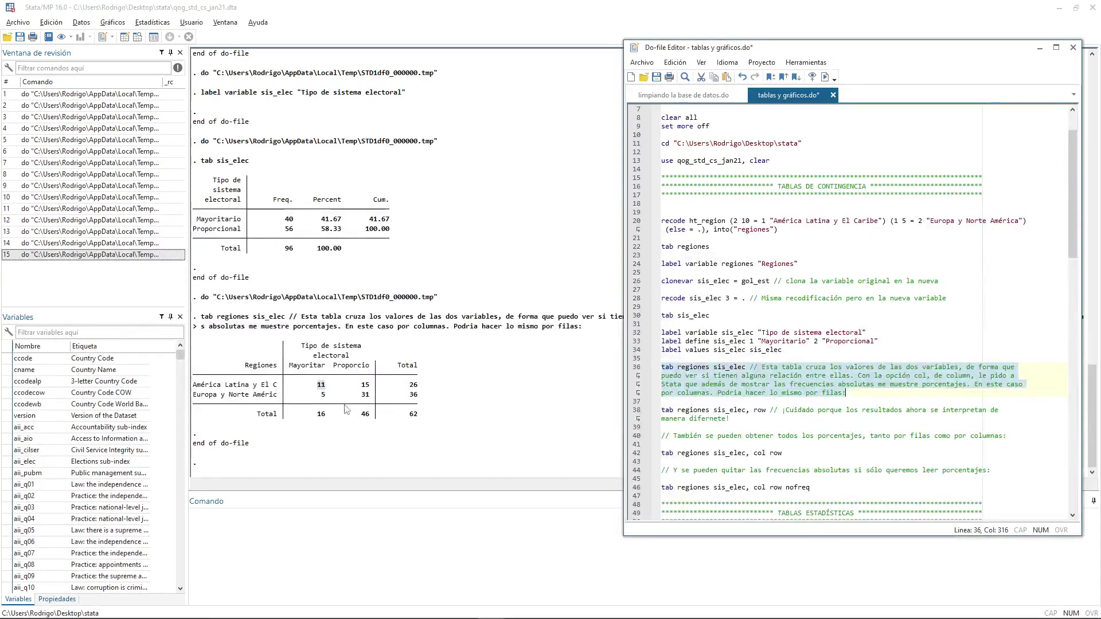
pyautogui.click(335, 397)
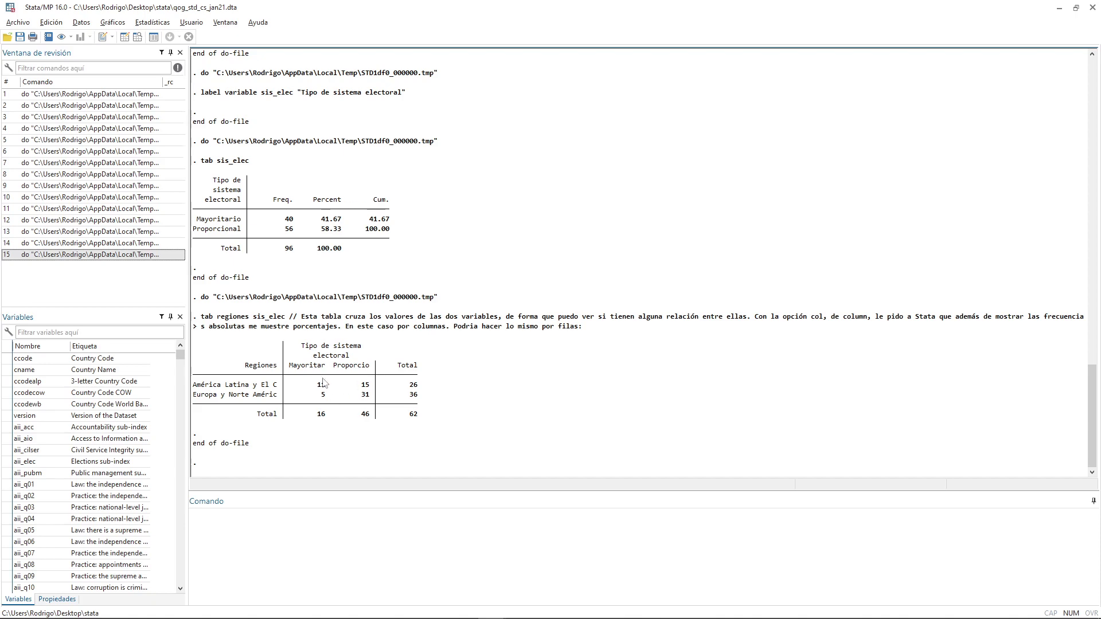
# Add the col option to the first tab regiones sis_elec command in the do-file and run it to include column percentages
pyautogui.hotkey('alt', 'Tab')
pyautogui.scroll(-5, 781, 355)
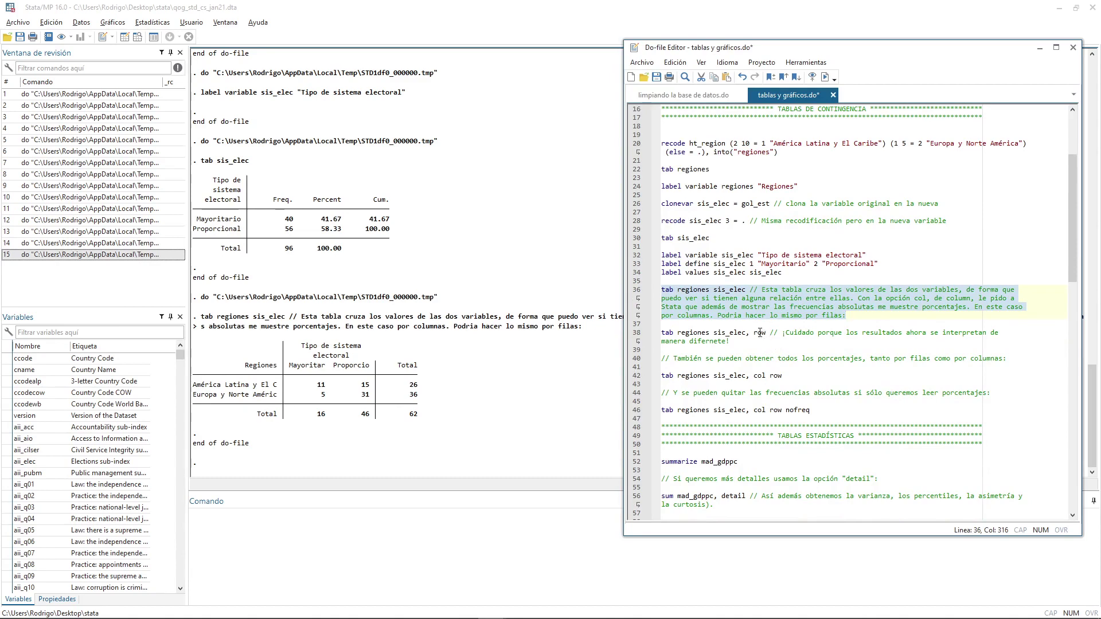
pyautogui.click(760, 333)
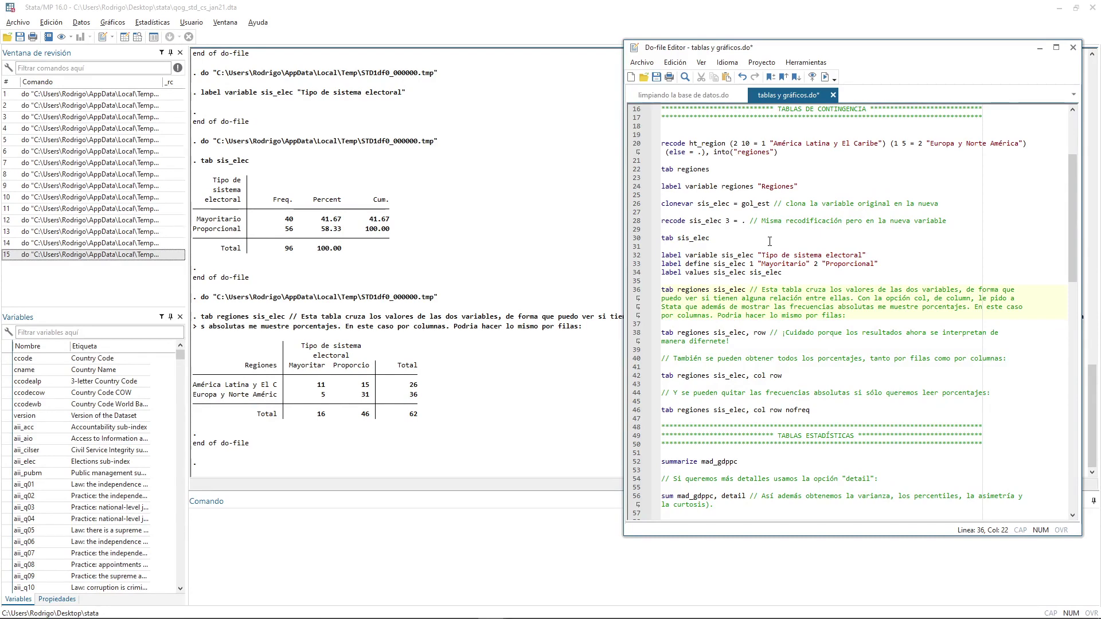
pyautogui.write(',')
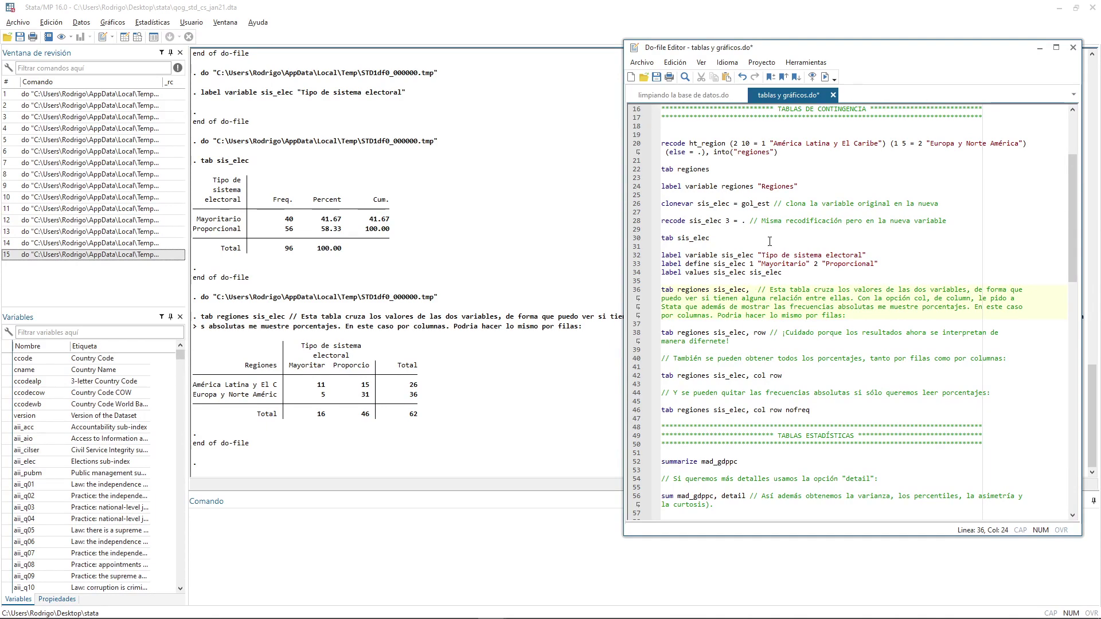
pyautogui.write('col')
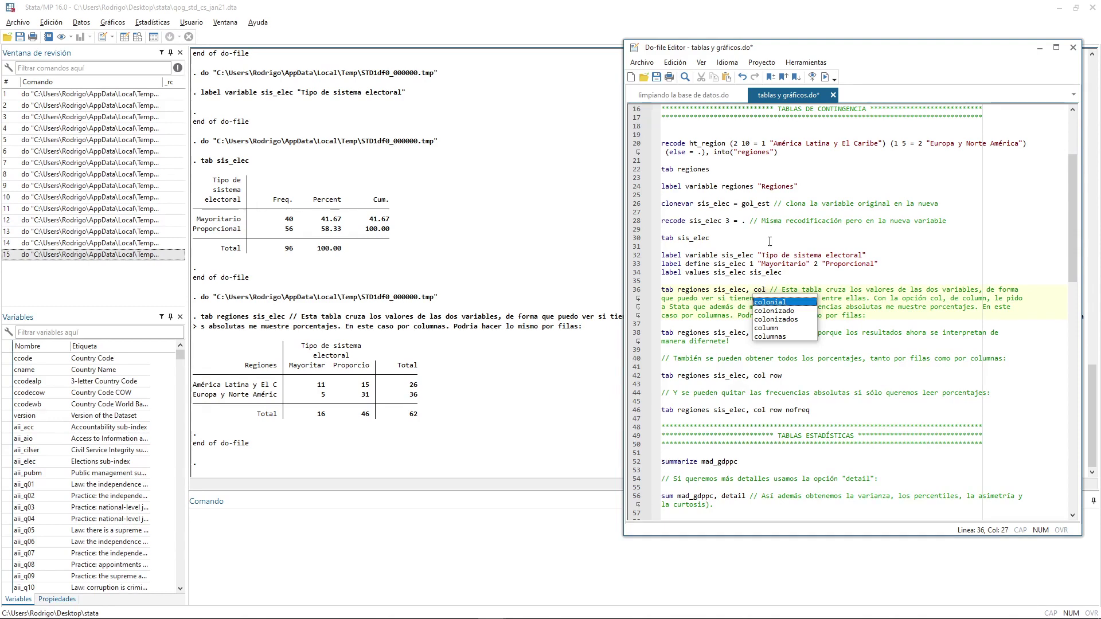
pyautogui.hotkey('ctrl', 'shift', 'Left')
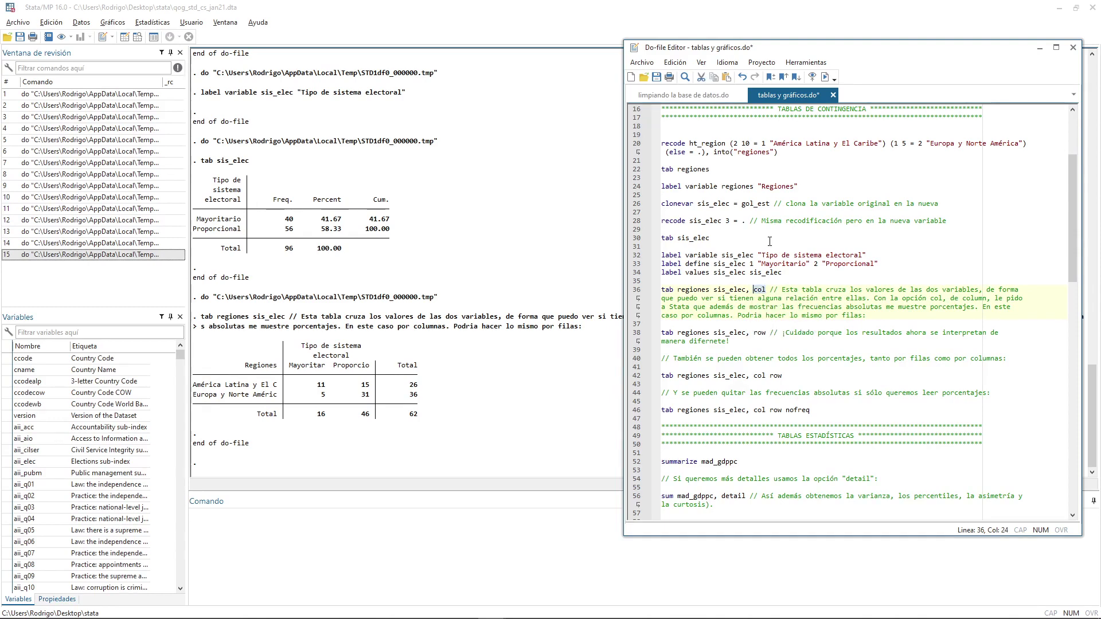
pyautogui.hotkey('ctrl', 'd')
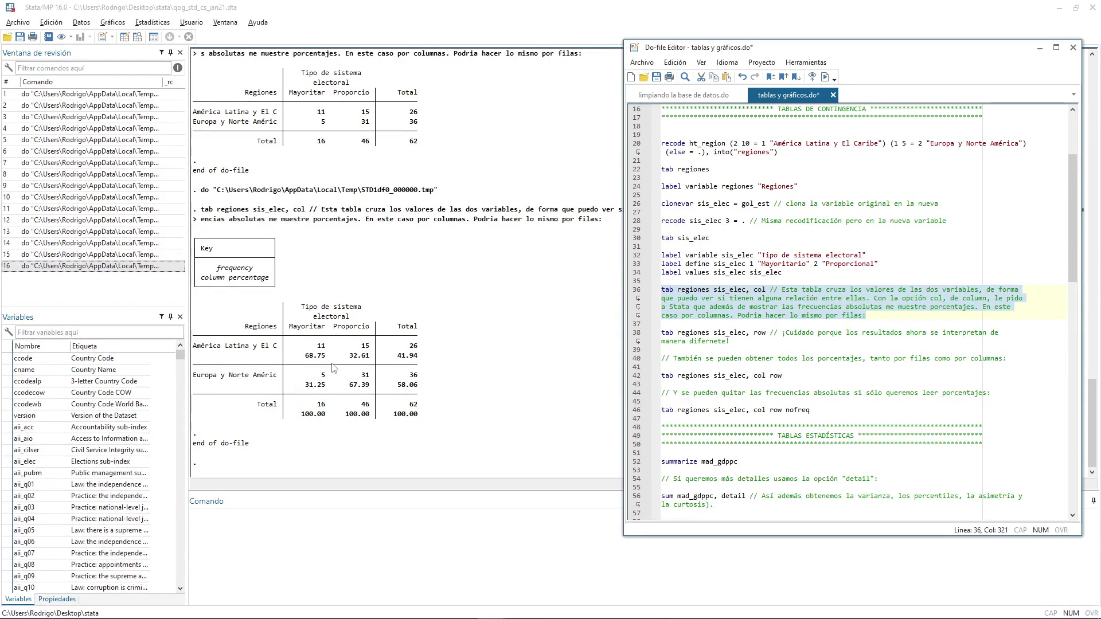
pyautogui.click(220, 271)
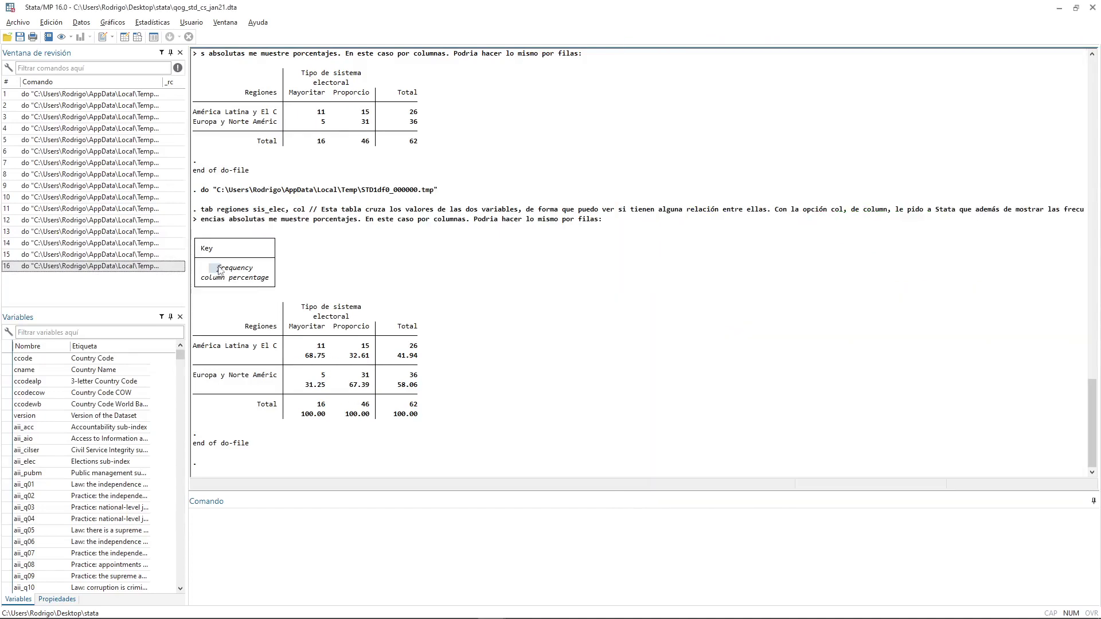
pyautogui.moveTo(219, 270); pyautogui.dragTo(261, 279)
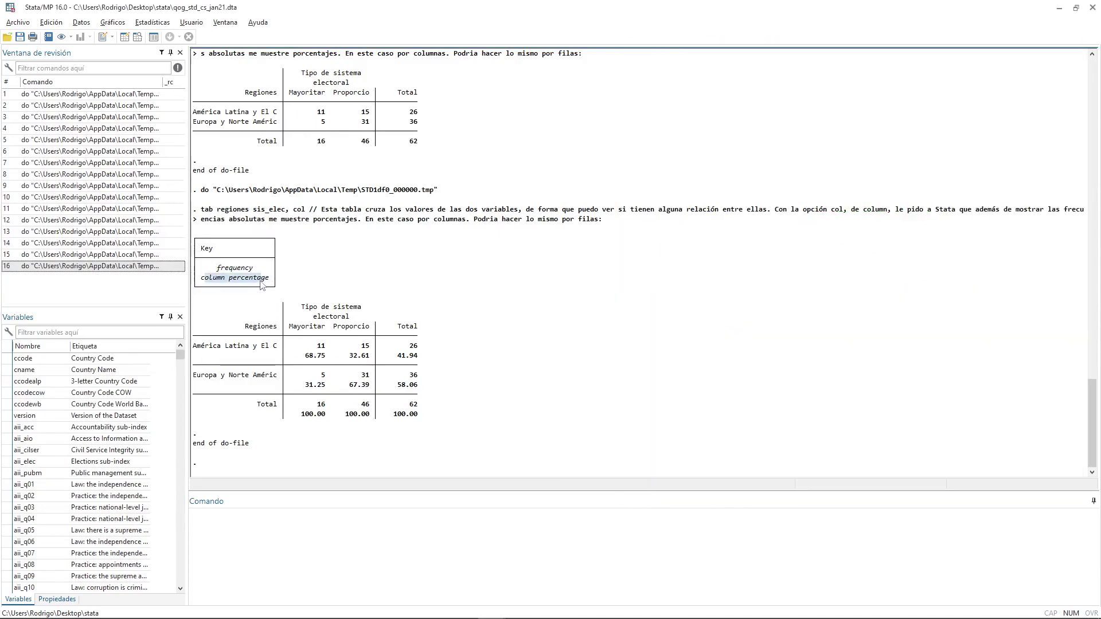
pyautogui.click(247, 280)
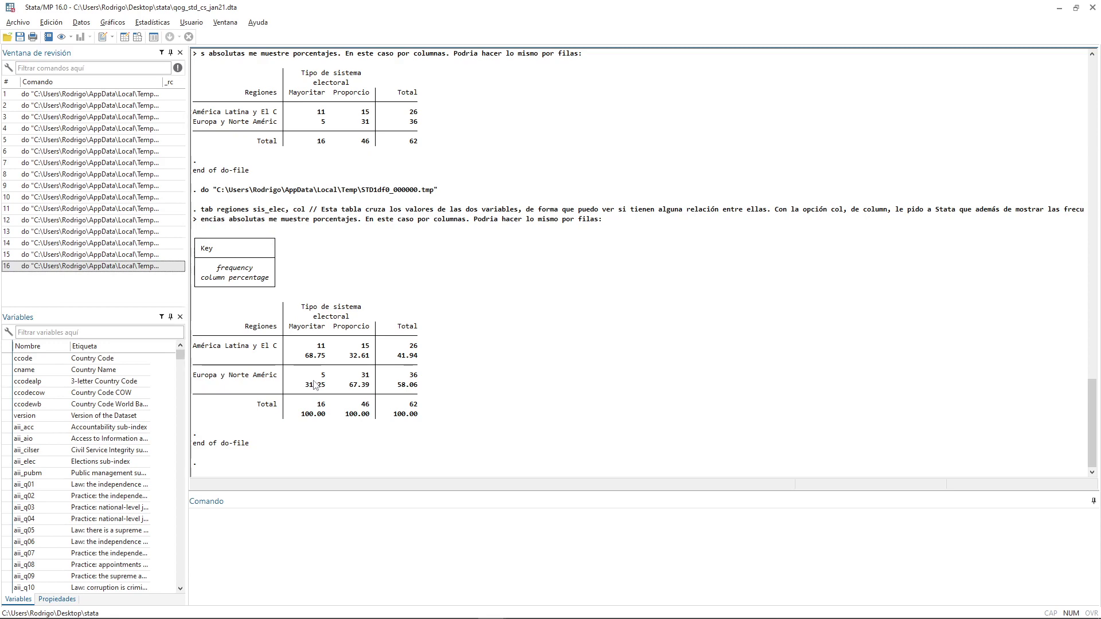
# Run the tab regiones sis_elec, row line to cross regions and electoral system with row percentages
pyautogui.hotkey('alt', 'Tab')
pyautogui.click(756, 333)
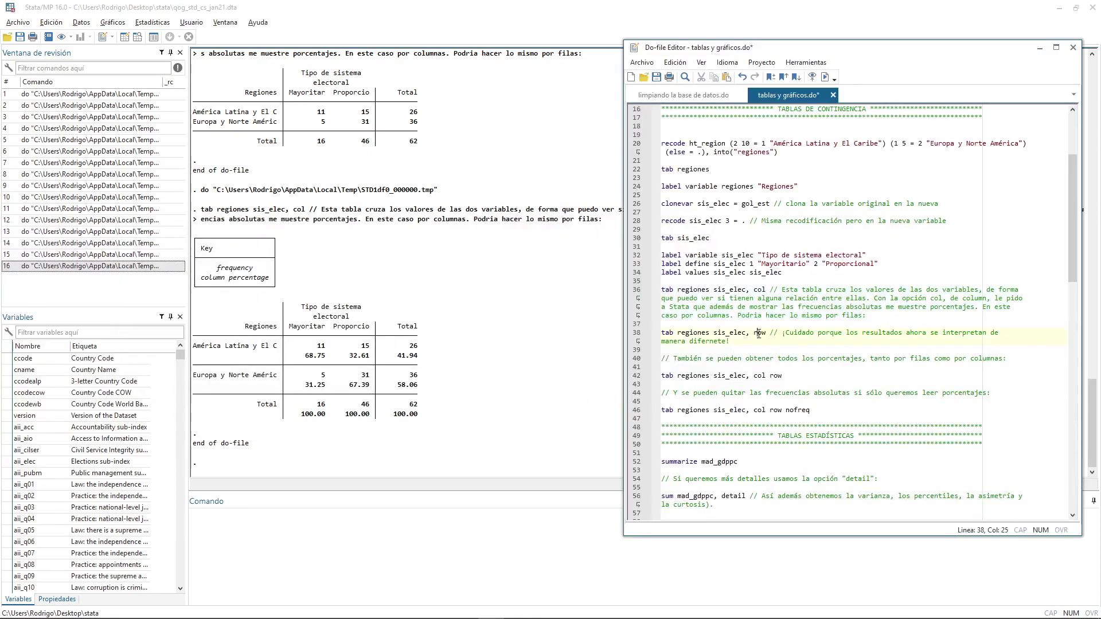
pyautogui.tripleClick(703, 335)
pyautogui.hotkey('ctrl', 'd')
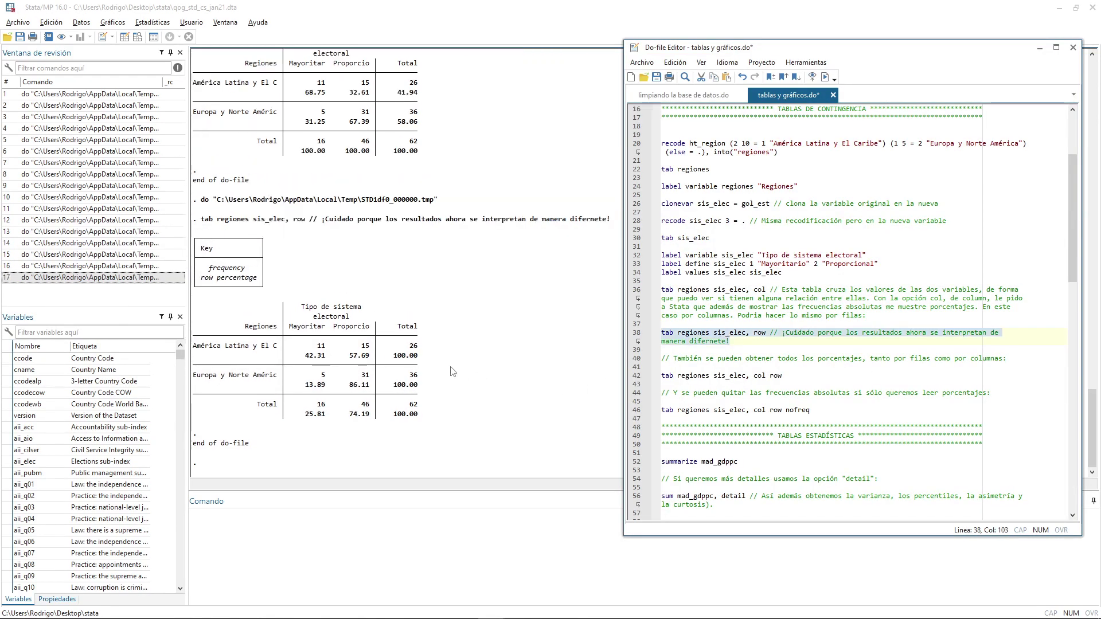
# Examine the row percentages by region and compare them with the earlier frequency and column-percentage tables
pyautogui.click(394, 352)
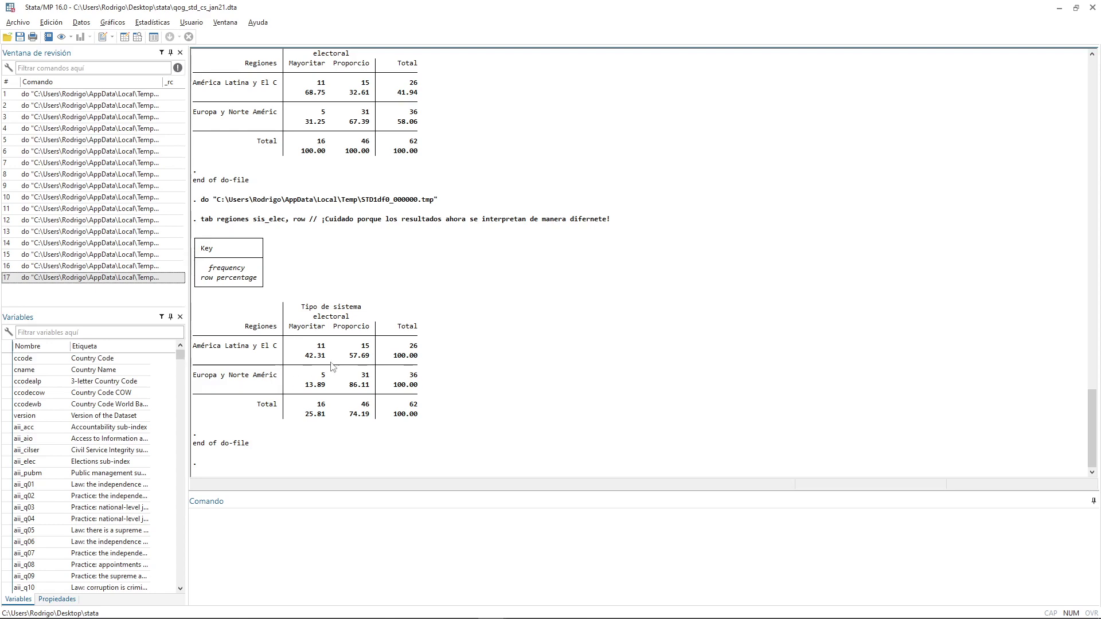
pyautogui.scroll(6, 339, 364)
pyautogui.scroll(6, 343, 366)
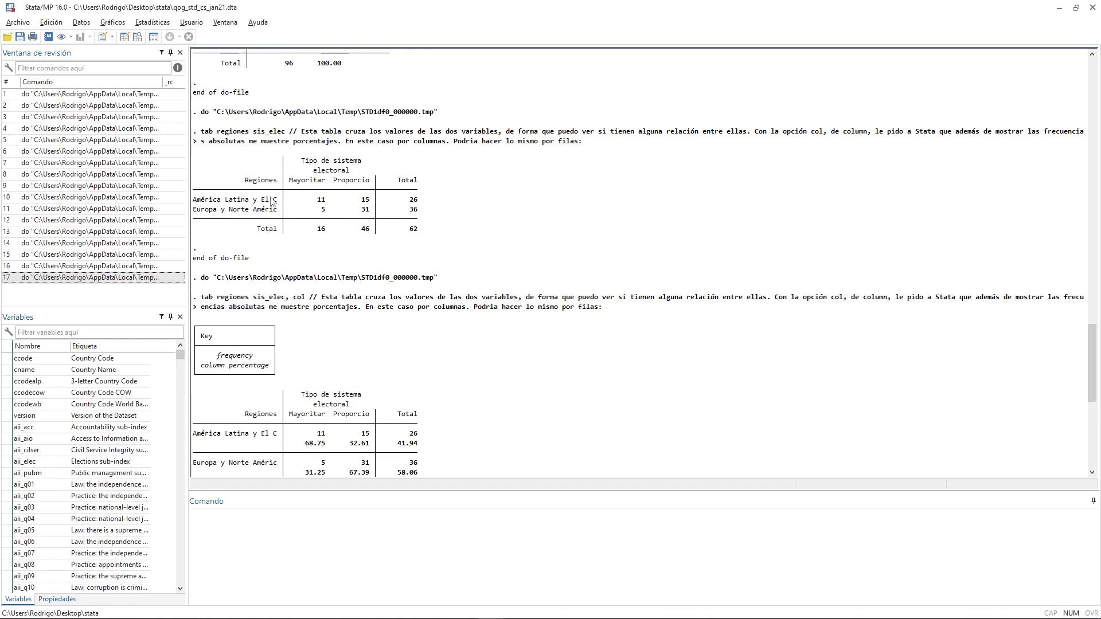
pyautogui.hotkey('ctrl', 'd')
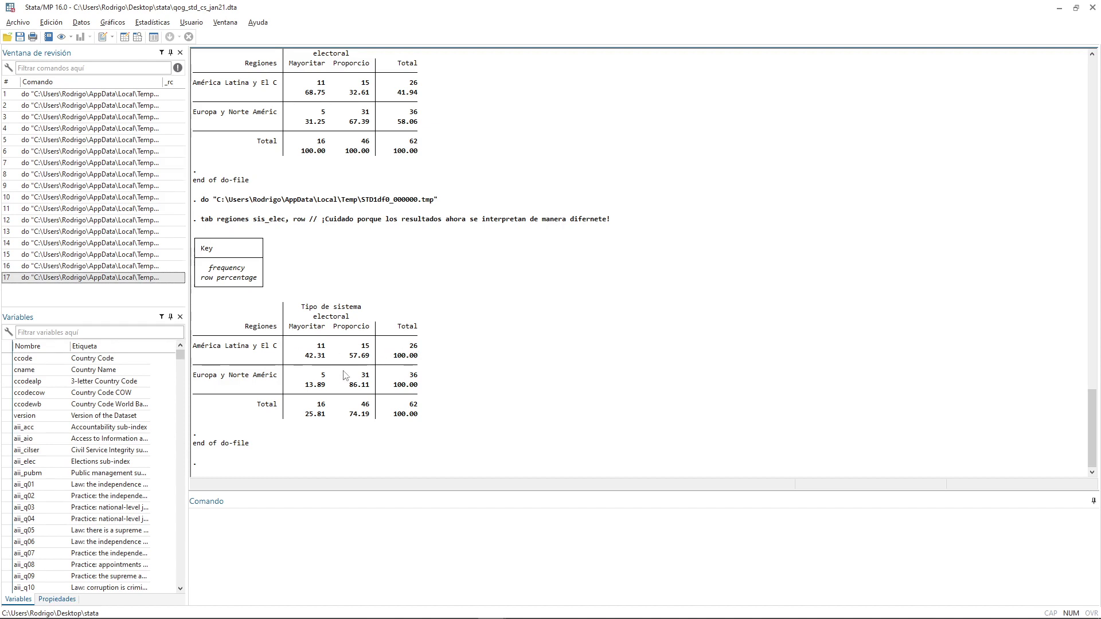
pyautogui.moveTo(349, 355)
pyautogui.mouseDown()
pyautogui.moveTo(373, 360)
pyautogui.moveTo(359, 360)
pyautogui.mouseUp()
pyautogui.click(367, 362)
pyautogui.hotkey('alt', 'Tab')
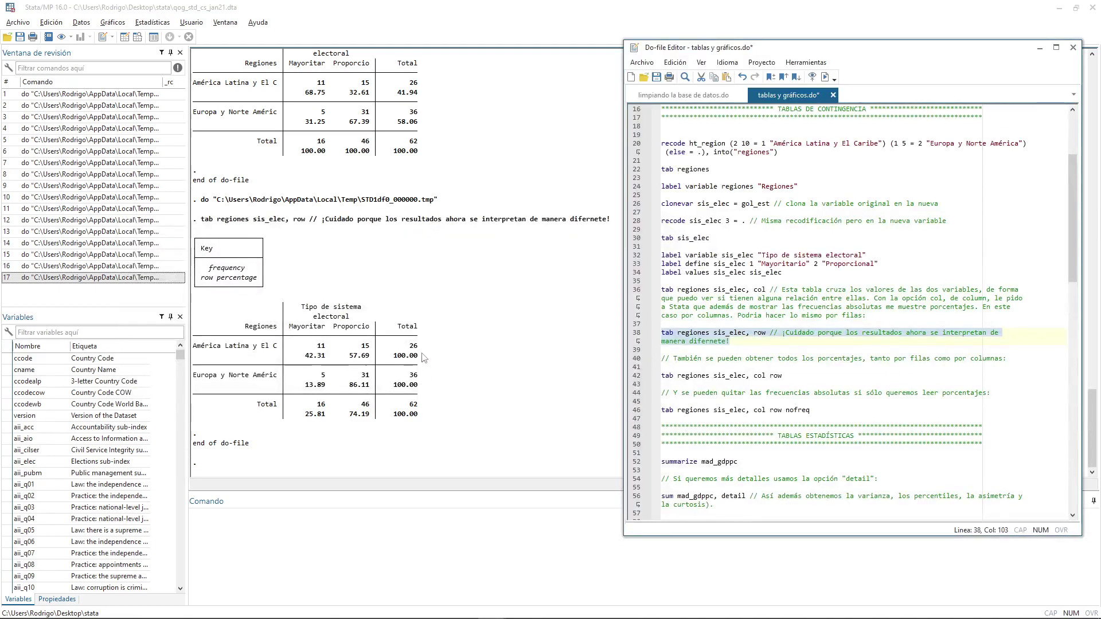
pyautogui.scroll(1, 425, 341)
pyautogui.scroll(1, 340, 159)
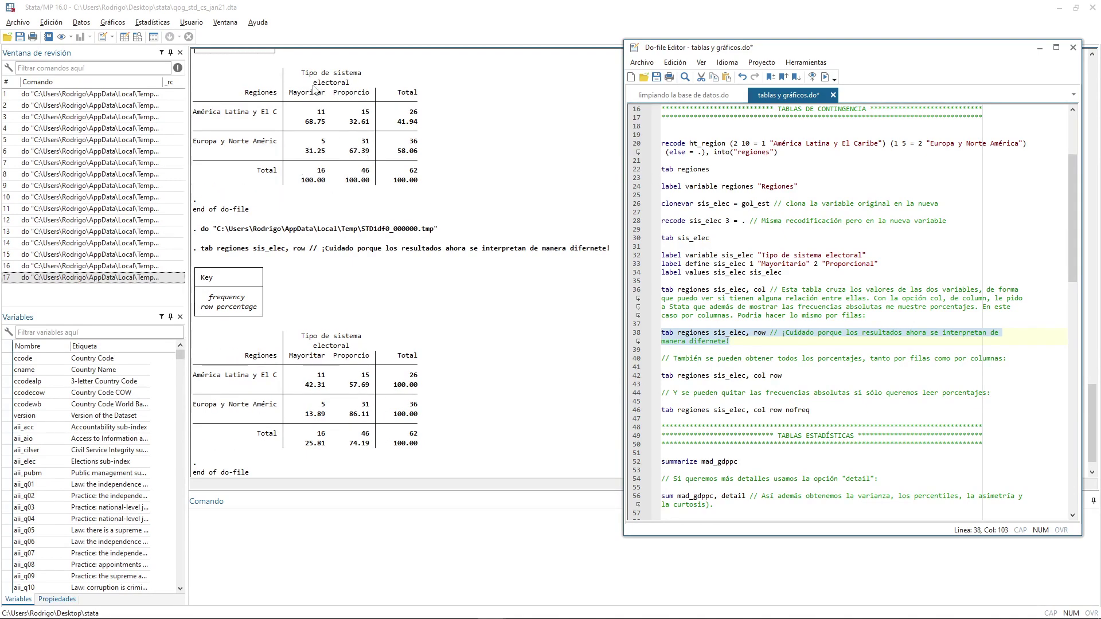
pyautogui.scroll(-1, 476, 300)
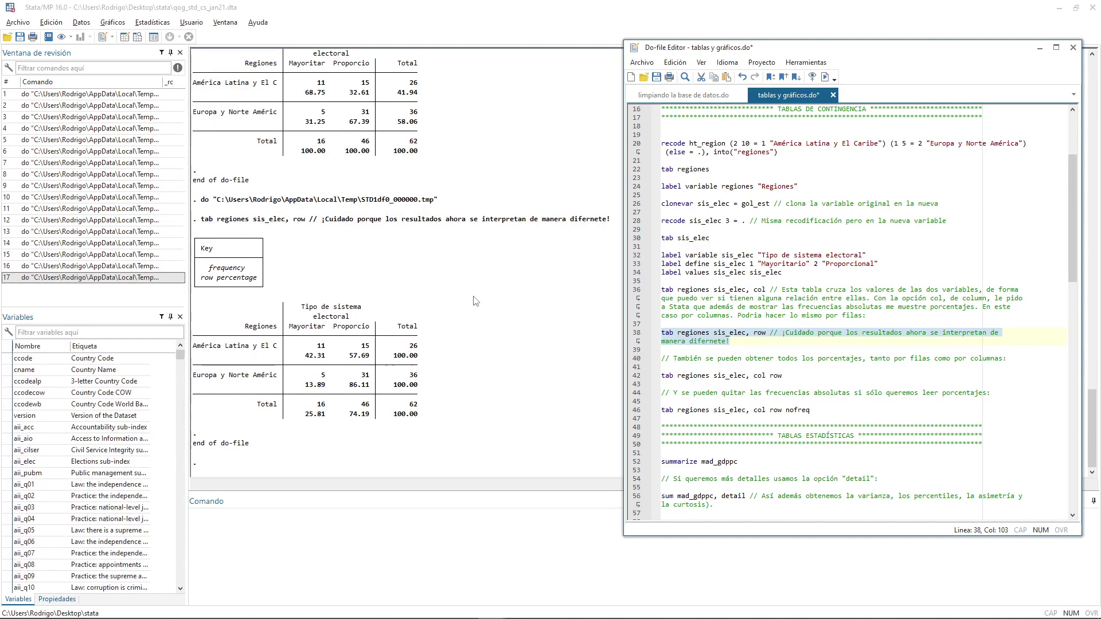
pyautogui.scroll(3, 459, 298)
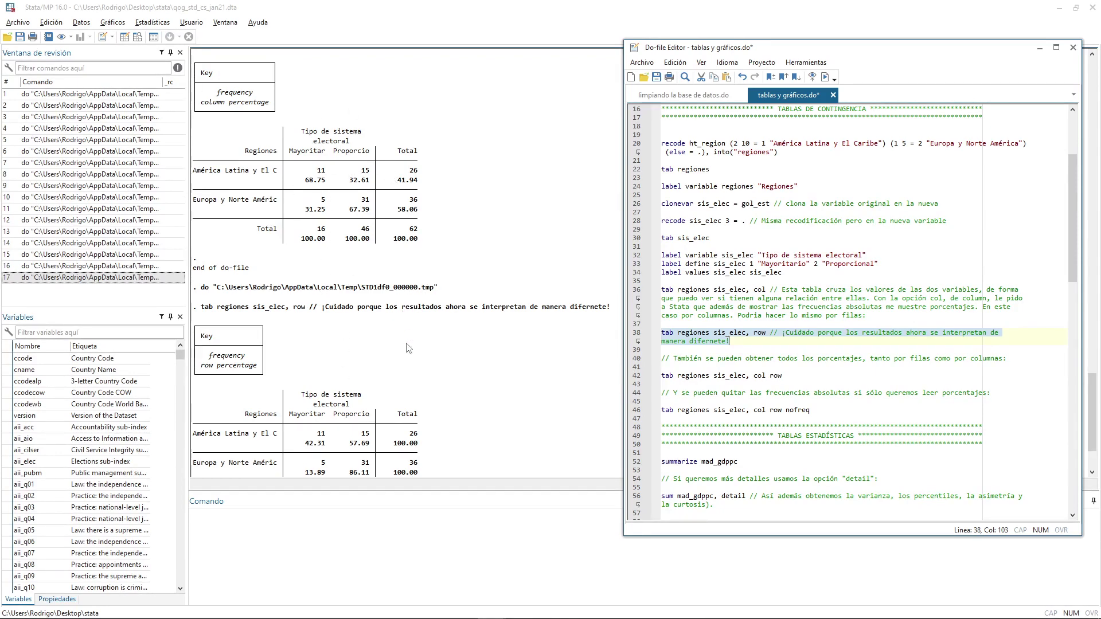
pyautogui.scroll(-1, 409, 348)
pyautogui.scroll(-2, 409, 348)
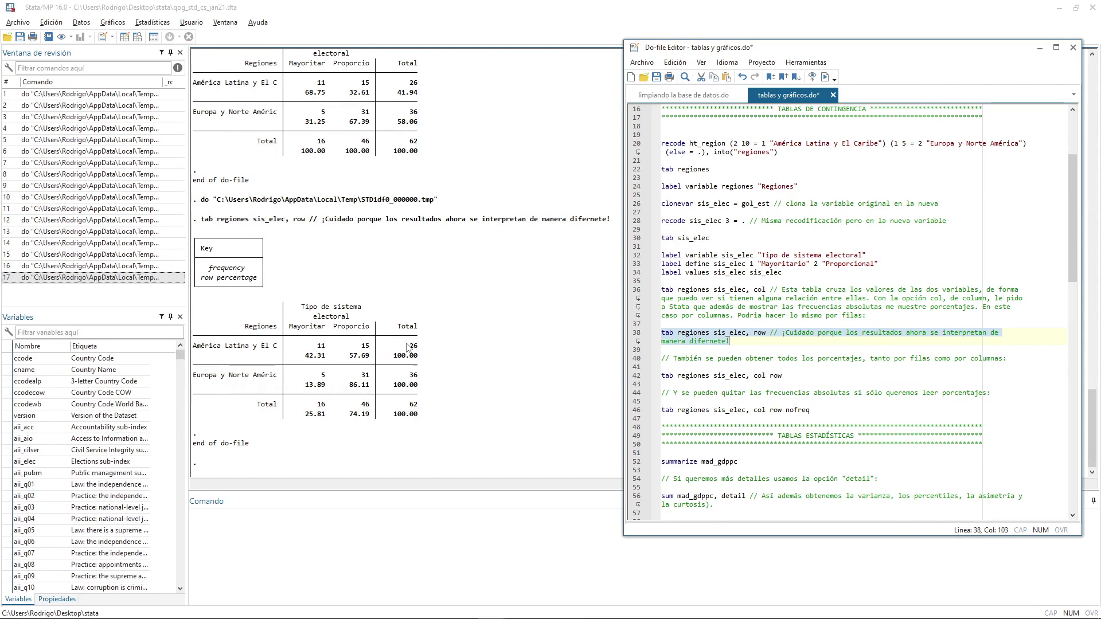
# Run the tab regiones sis_elec, col row line to show row and column percentages together with the frequencies
pyautogui.click(722, 376)
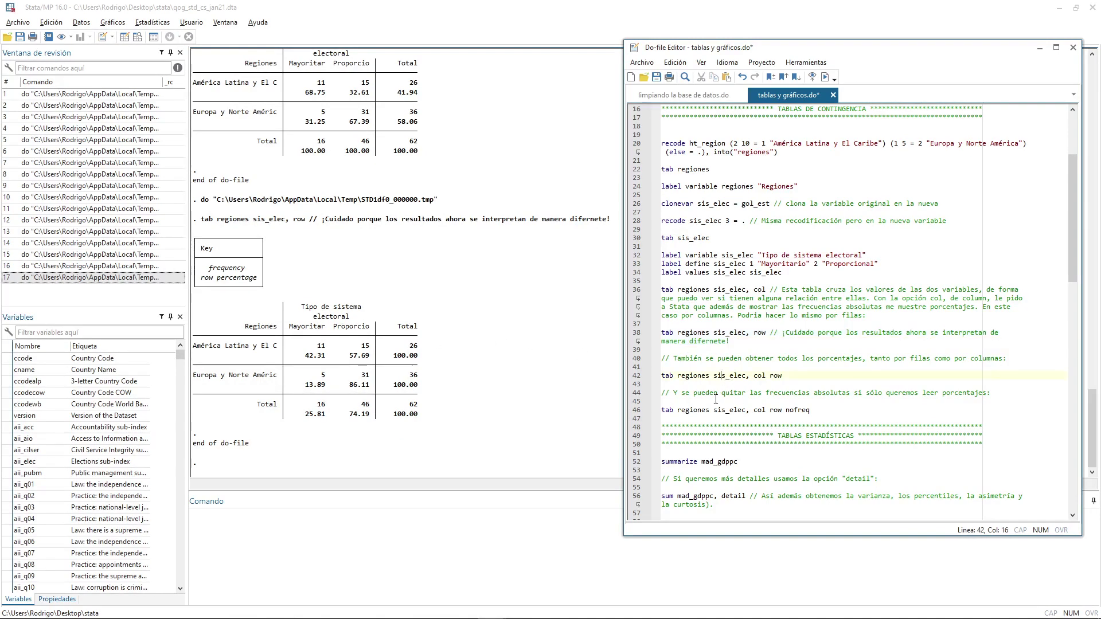
pyautogui.moveTo(711, 378); pyautogui.dragTo(725, 379)
pyautogui.hotkey('ctrl', 'd')
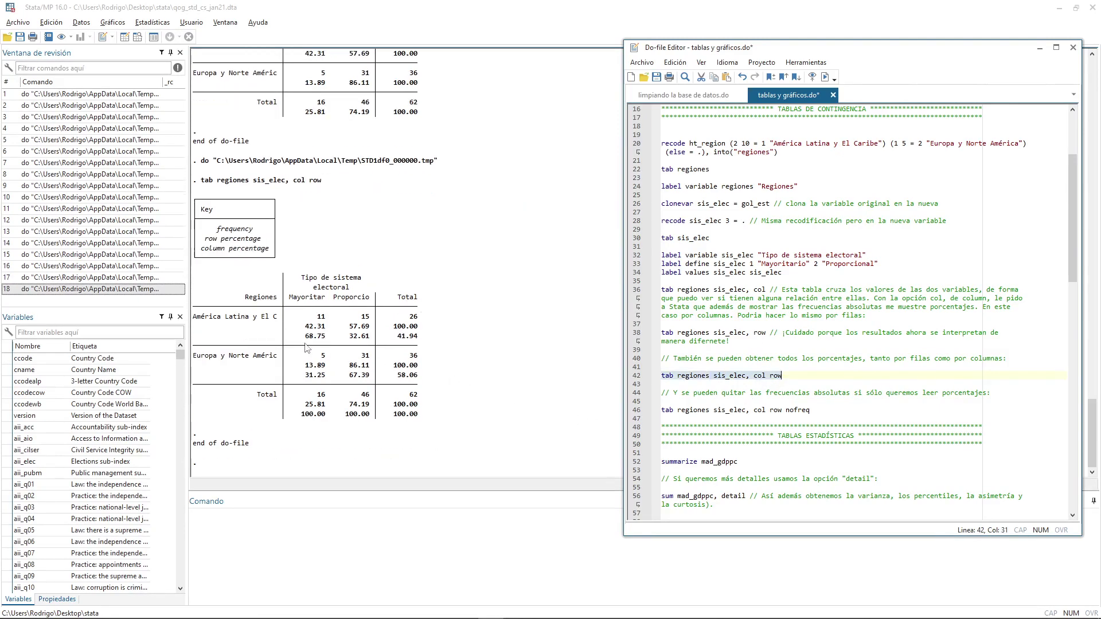
pyautogui.moveTo(319, 317)
pyautogui.mouseDown()
pyautogui.moveTo(329, 315)
pyautogui.moveTo(328, 329)
pyautogui.moveTo(314, 337)
pyautogui.moveTo(326, 337)
pyautogui.mouseUp()
pyautogui.click(317, 319)
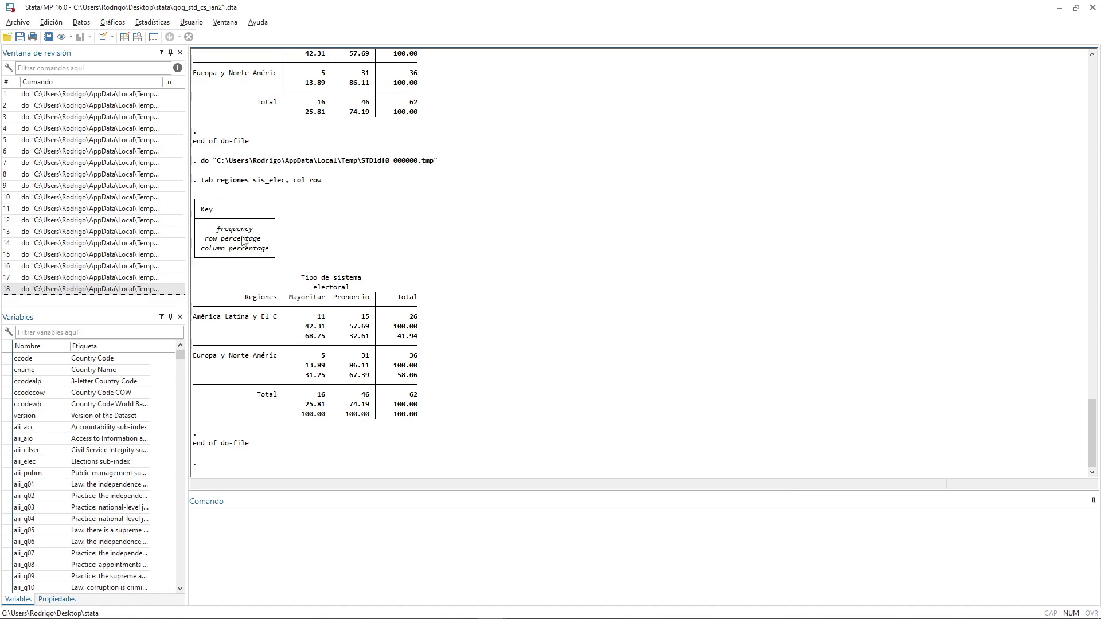
# Run the tab regiones sis_elec, col row nofreq line to show both percentages without absolute frequencies
pyautogui.hotkey('alt', 'Tab')
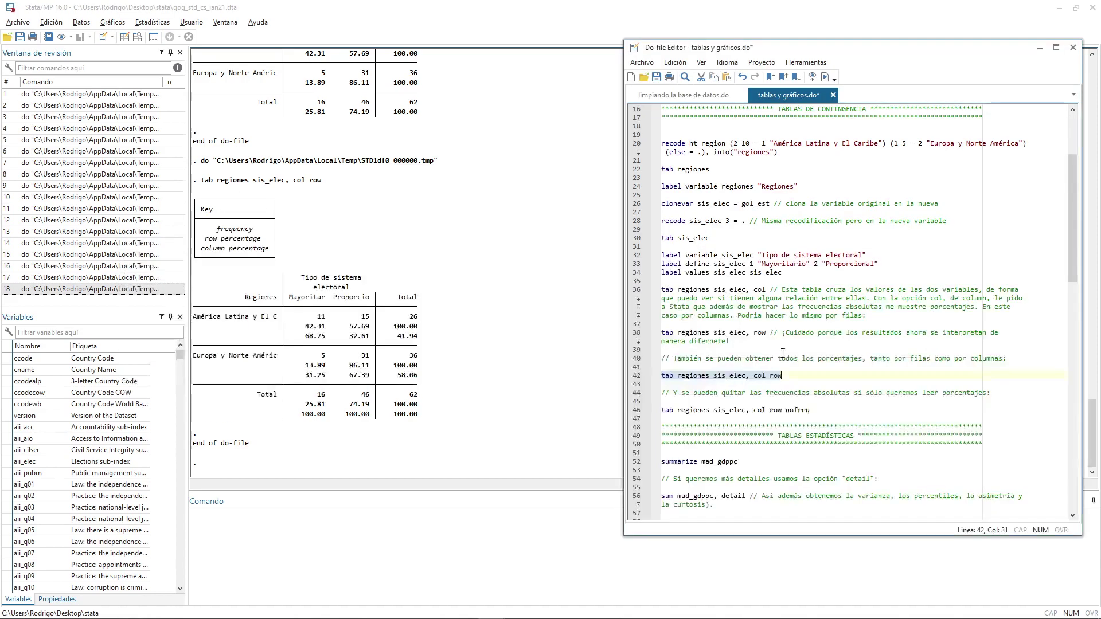
pyautogui.moveTo(731, 383); pyautogui.dragTo(751, 382)
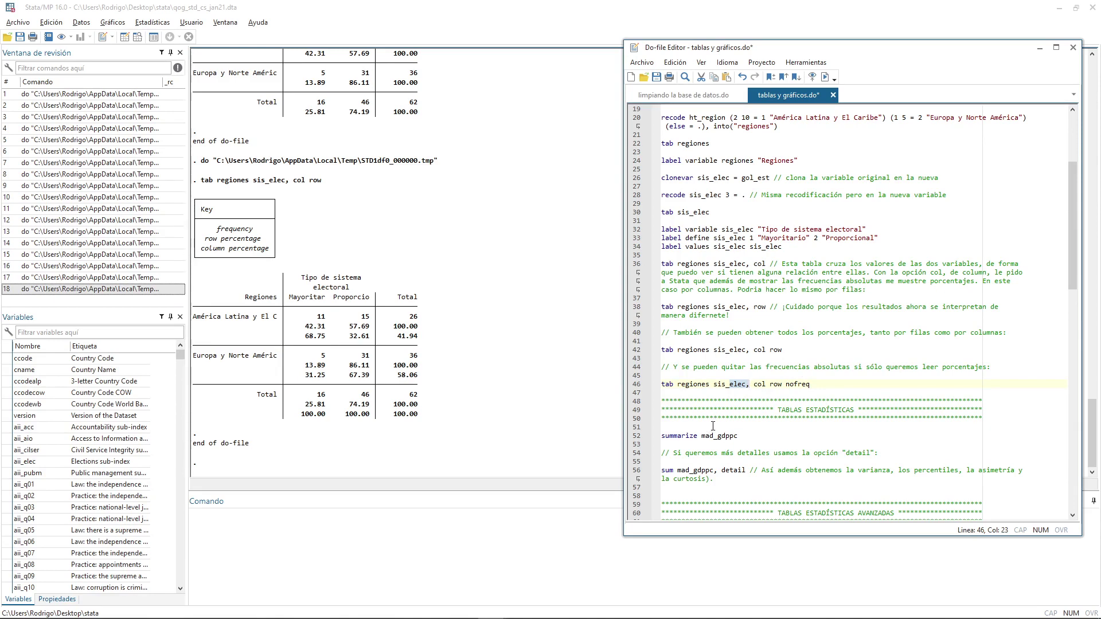
pyautogui.hotkey('ctrl', 'd')
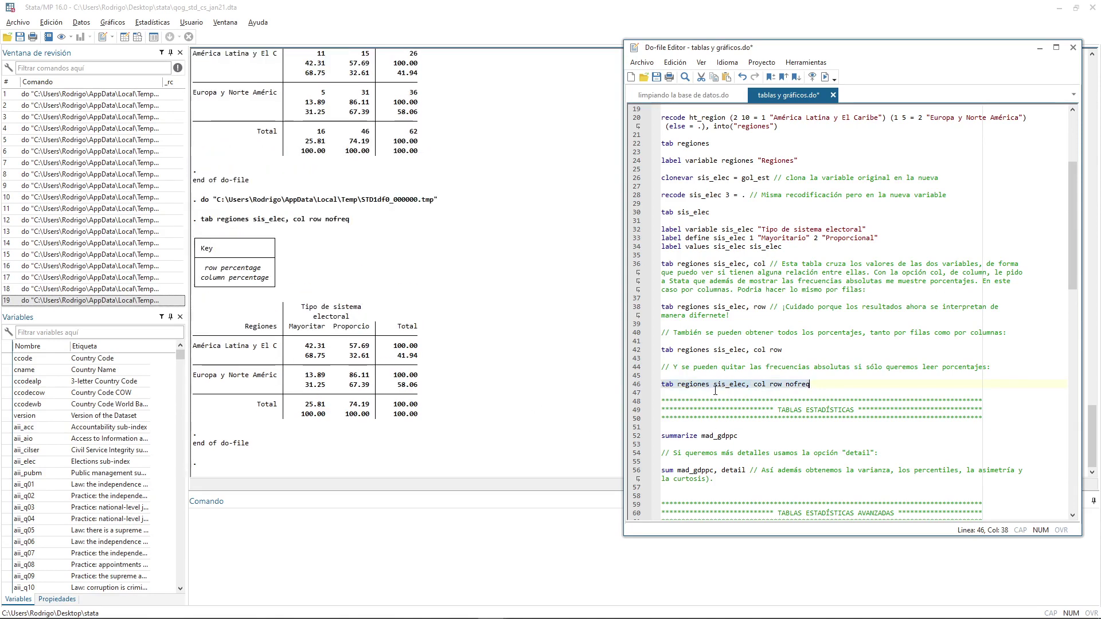
# Copy the nofreq option into the tab regiones sis_elec, row command before its comment and try to run the line
pyautogui.click(782, 377)
pyautogui.doubleClick(797, 383)
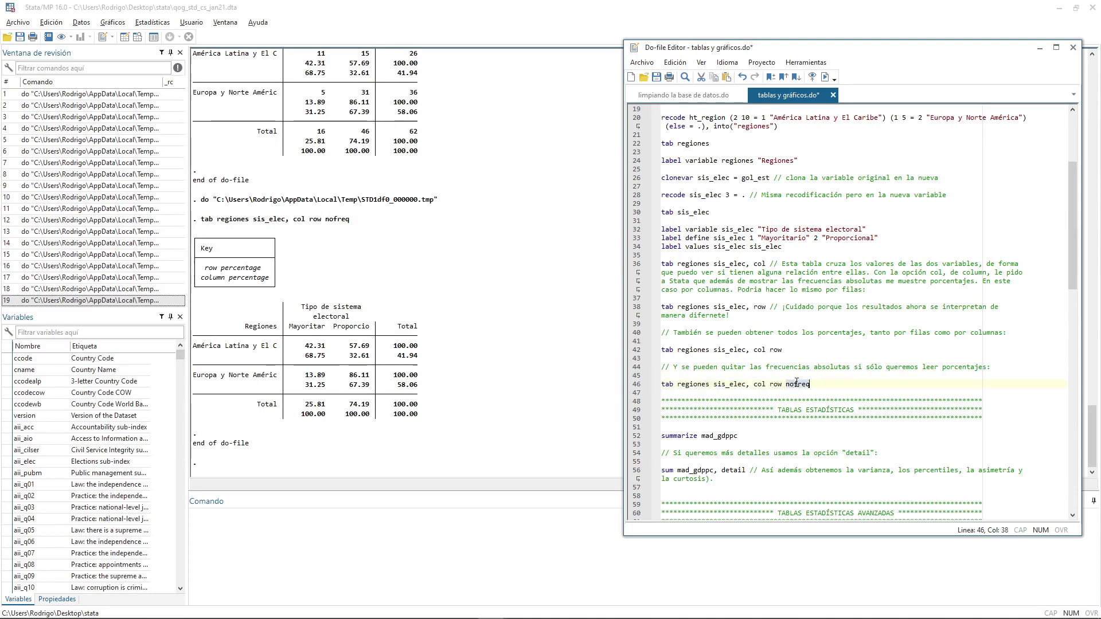
pyautogui.hotkey('ctrl', 'c')
pyautogui.click(769, 307)
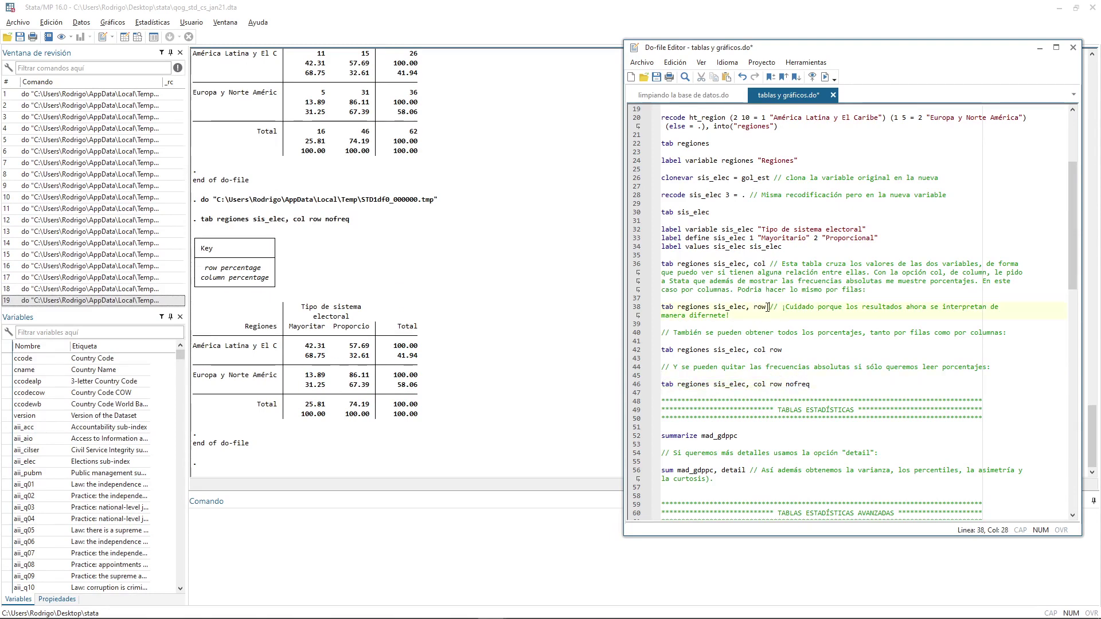
pyautogui.hotkey('ctrl', 'v')
pyautogui.tripleClick(768, 310)
pyautogui.hotkey('ctrl', 'd')
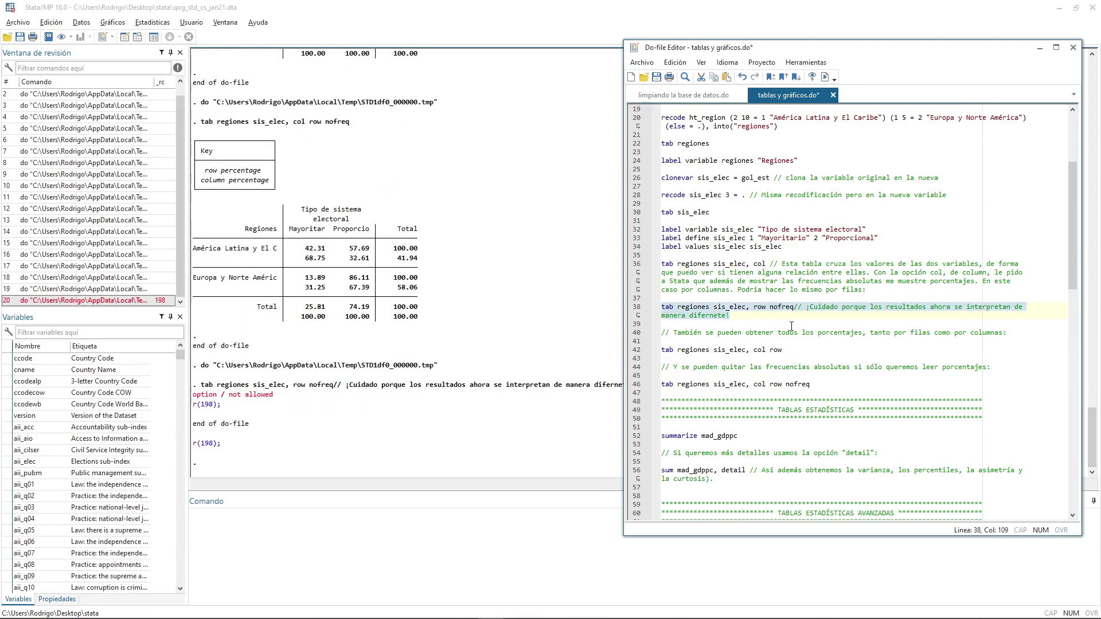
# Insert a space between nofreq and the comment slashes in the row command and run the line again
pyautogui.click(795, 308)
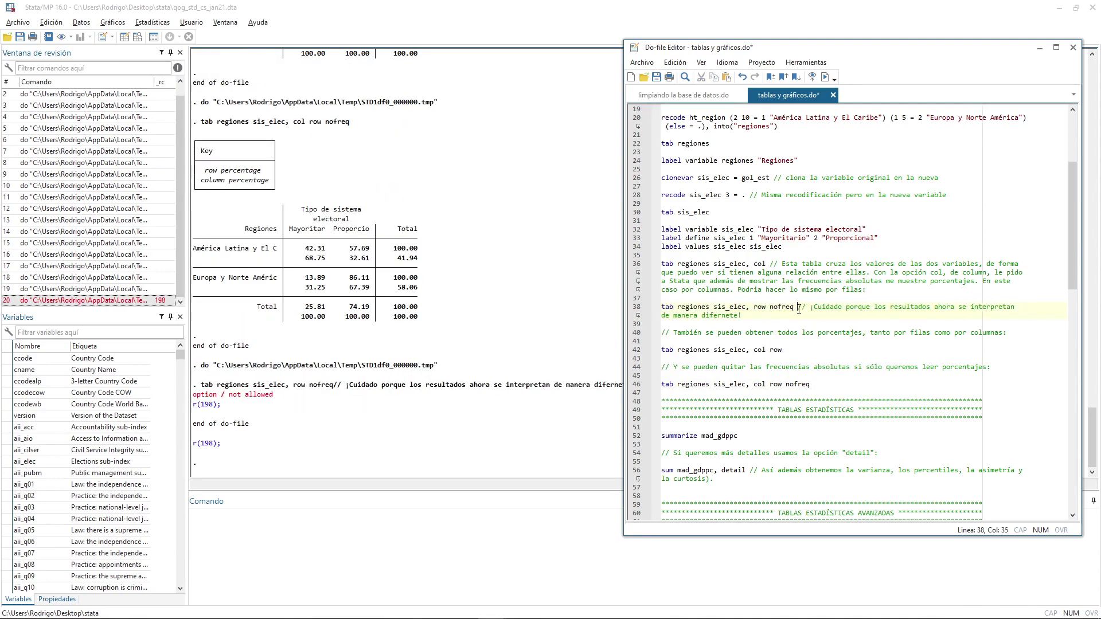
pyautogui.tripleClick(777, 312)
pyautogui.hotkey('ctrl', 'd')
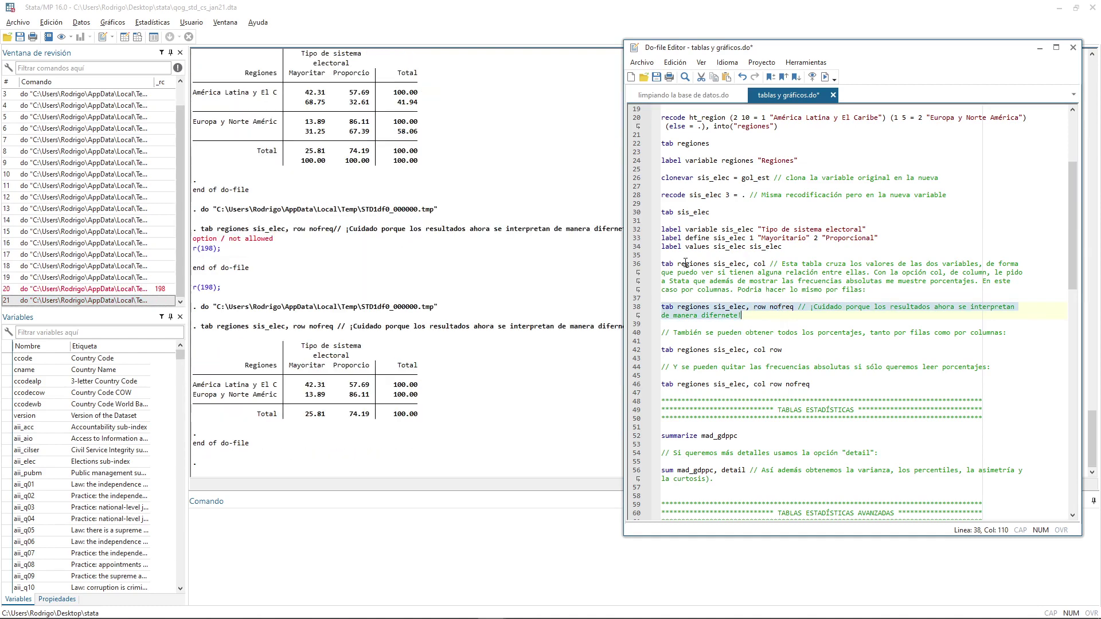
# Add nofreq to the tab regiones sis_elec, col command and run it, comparing its column percentages with the row percentages
pyautogui.doubleClick(791, 308)
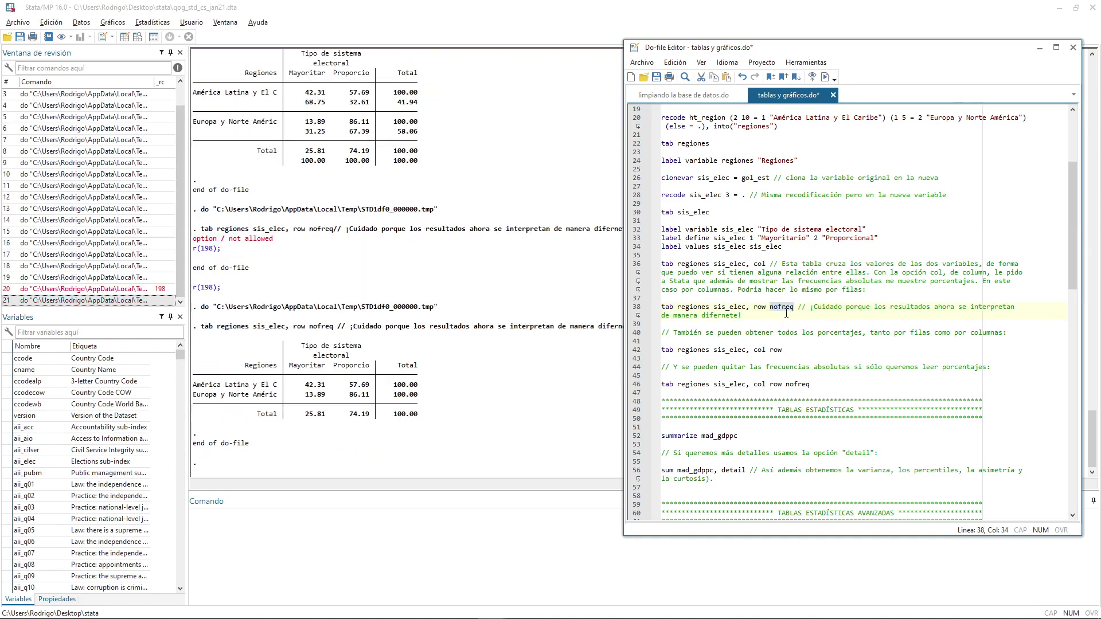
pyautogui.click(766, 264)
pyautogui.hotkey('ctrl', 'v')
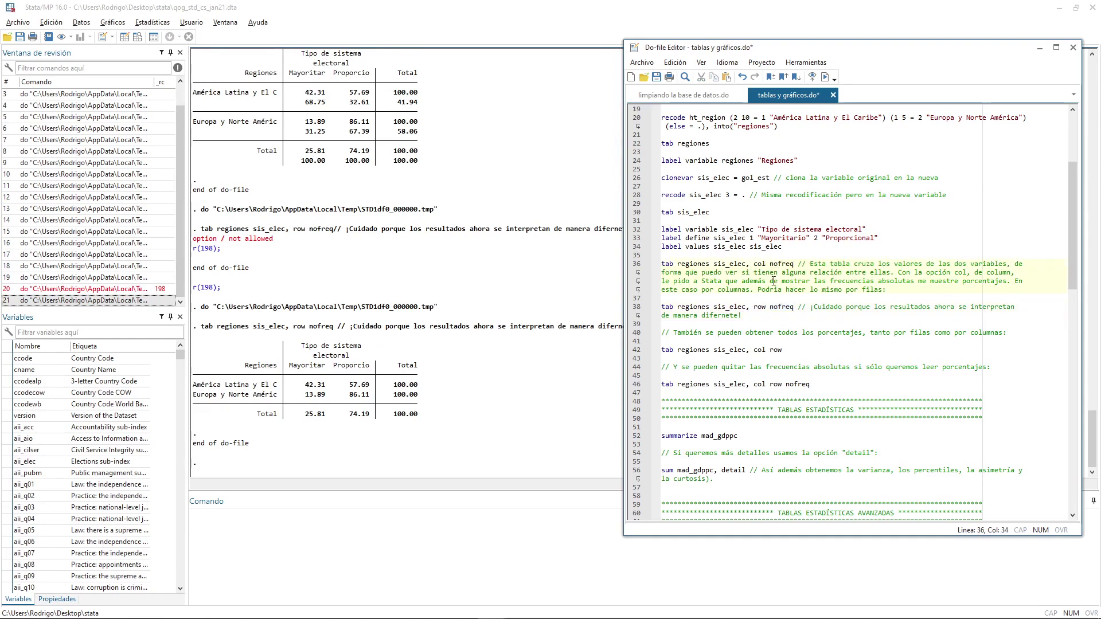
pyautogui.click(768, 264)
pyautogui.tripleClick(767, 264)
pyautogui.hotkey('ctrl', 'd')
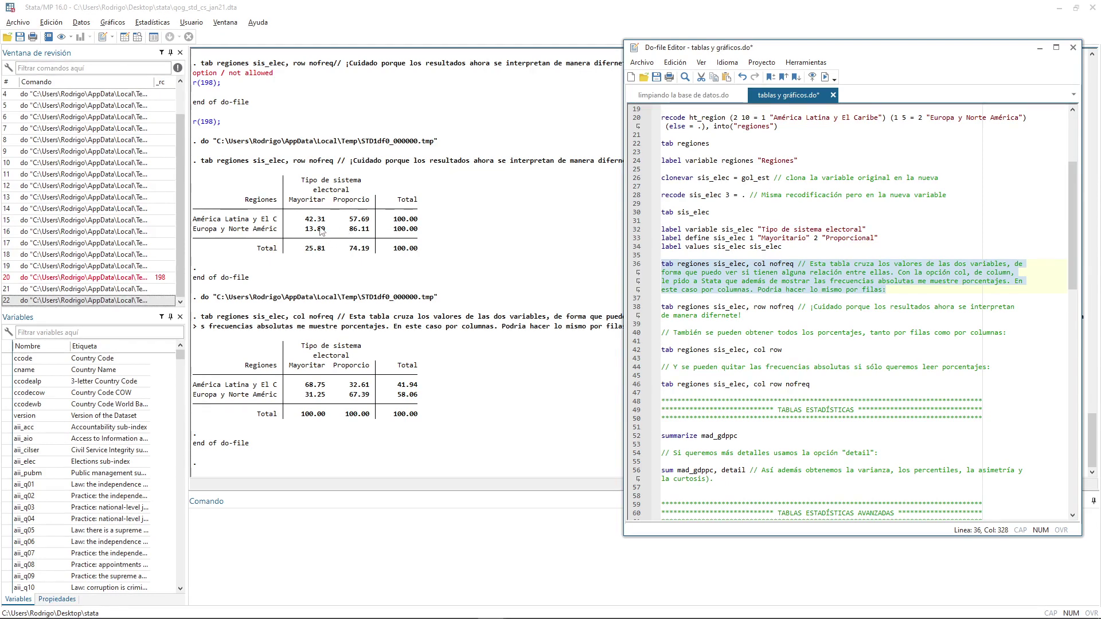
pyautogui.moveTo(225, 188); pyautogui.dragTo(264, 184)
pyautogui.click(435, 258)
pyautogui.click(274, 190)
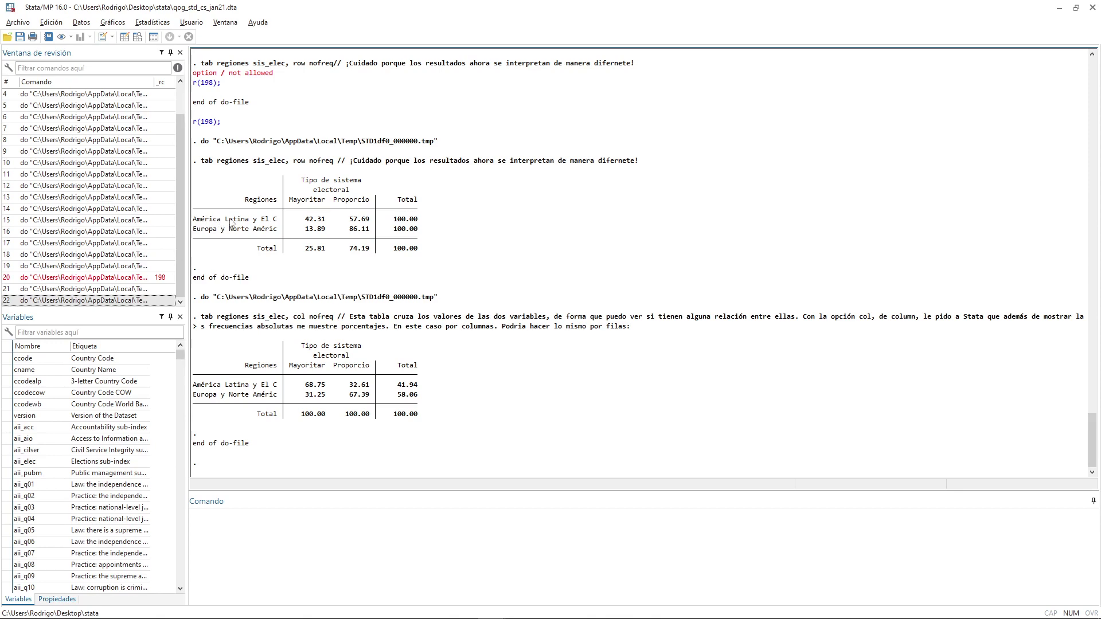
pyautogui.hotkey('alt', 'Tab')
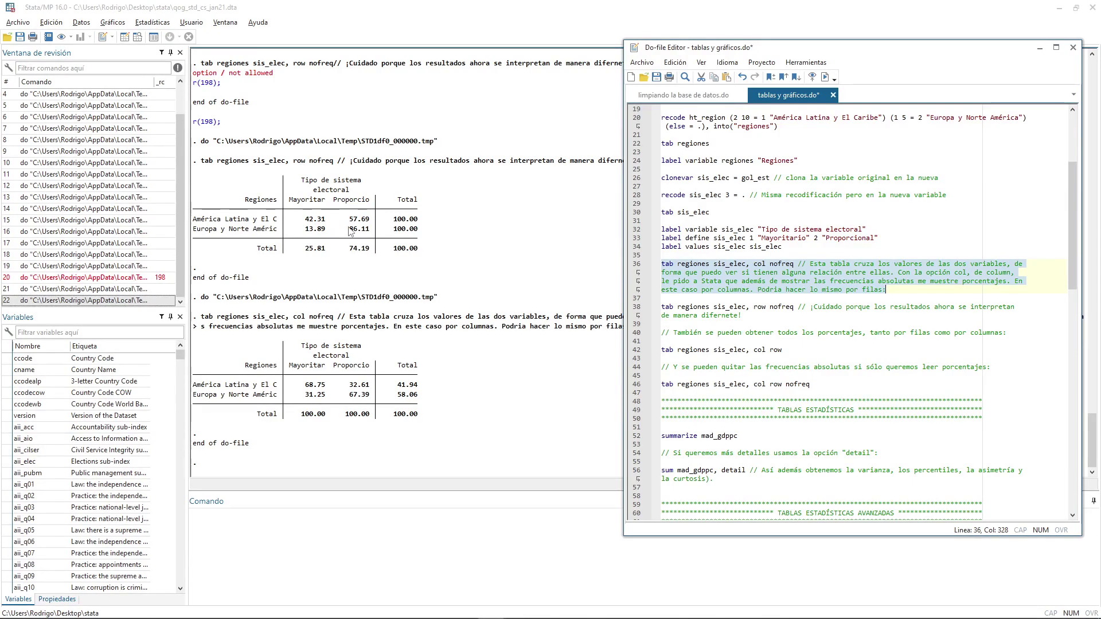
# Run the summarize mad_gdppc line under TABLAS ESTADÍSTICAS to obtain the variable's basic statistics
pyautogui.scroll(-3, 791, 352)
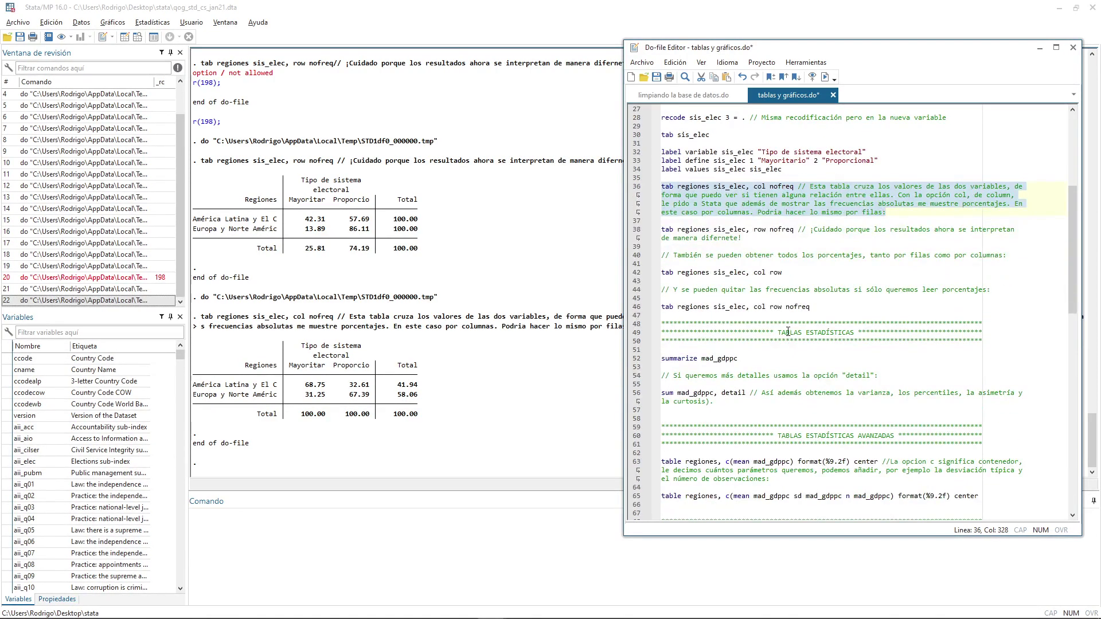
pyautogui.scroll(5, 780, 322)
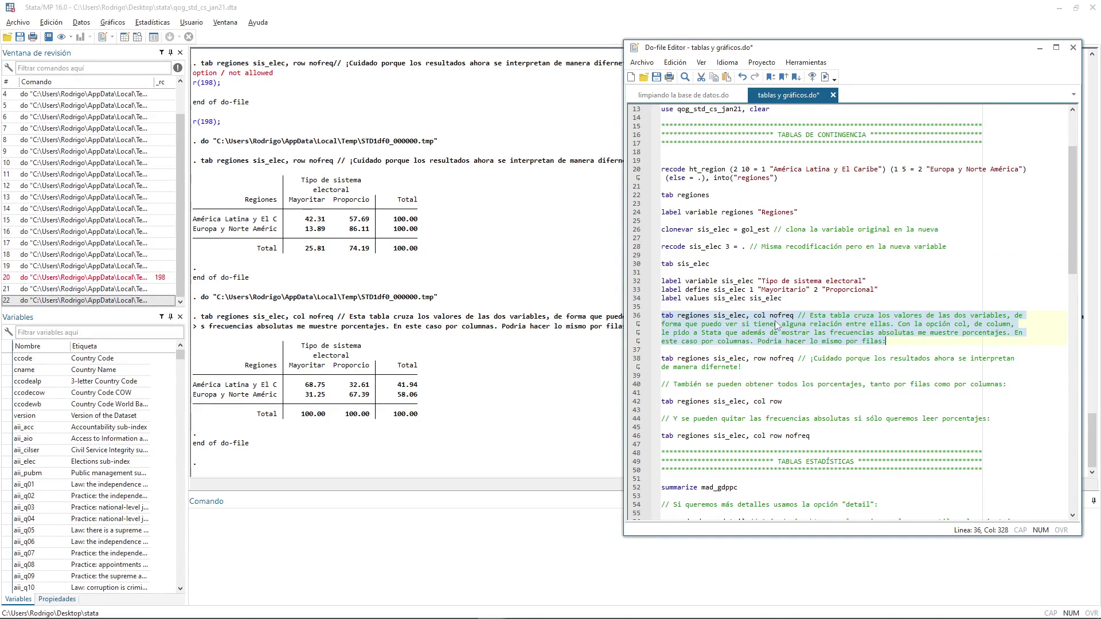
pyautogui.scroll(-6, 780, 325)
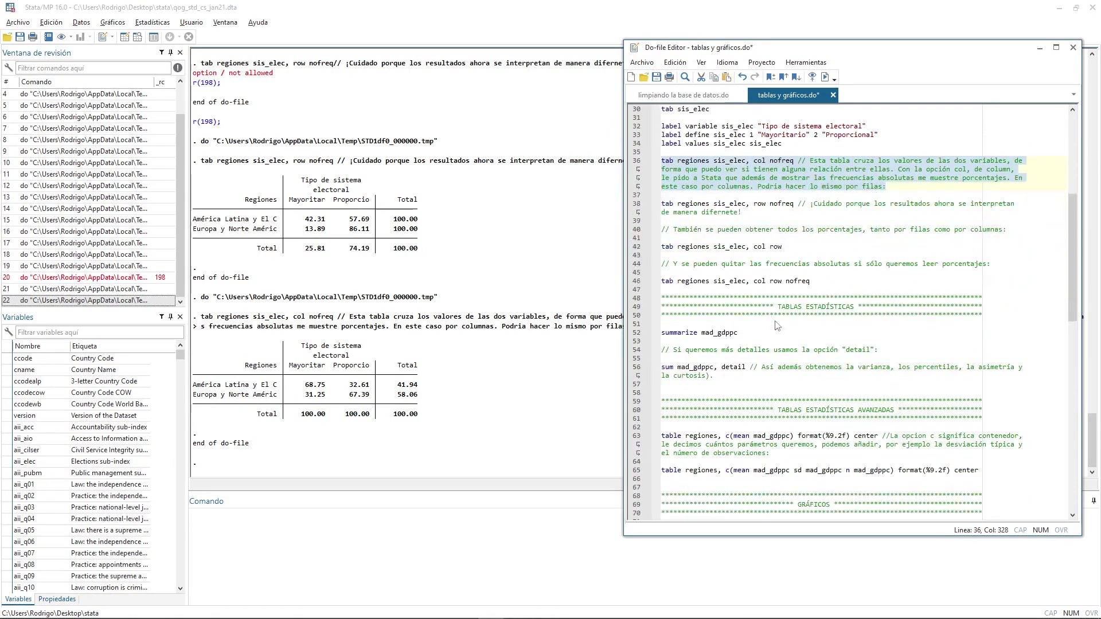
pyautogui.click(797, 325)
pyautogui.scroll(-1, 801, 326)
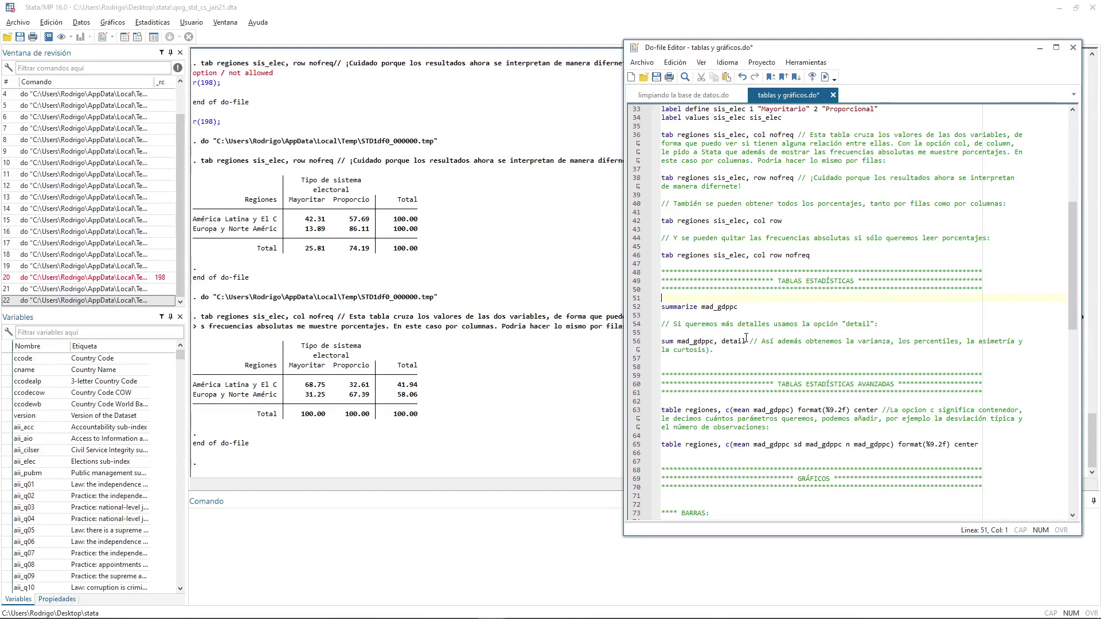
pyautogui.scroll(-1, 746, 327)
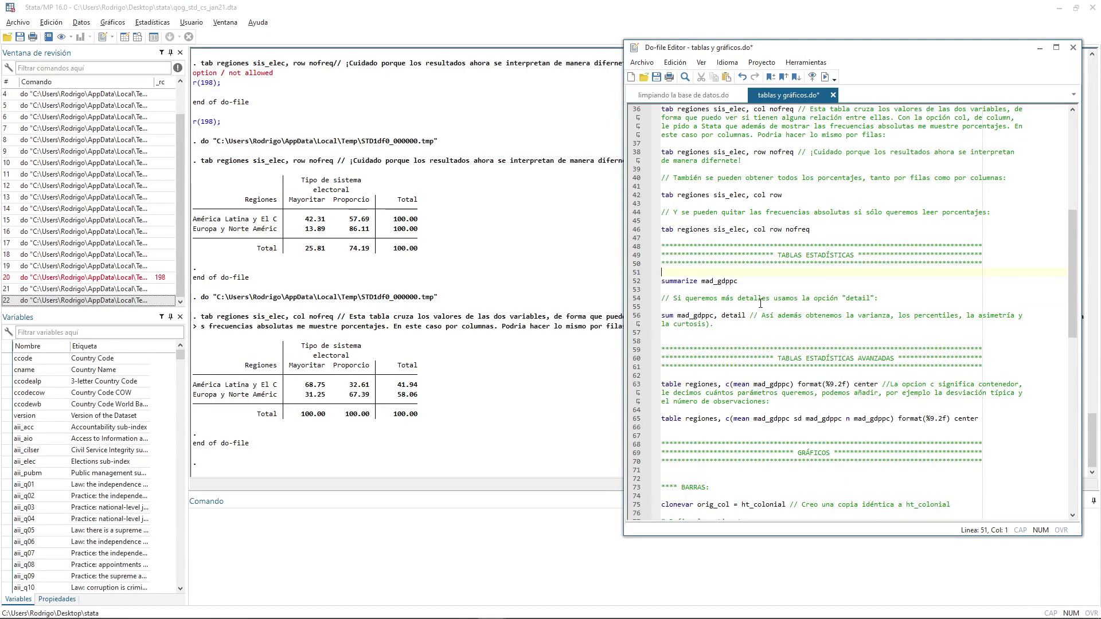
pyautogui.moveTo(682, 280); pyautogui.dragTo(712, 278)
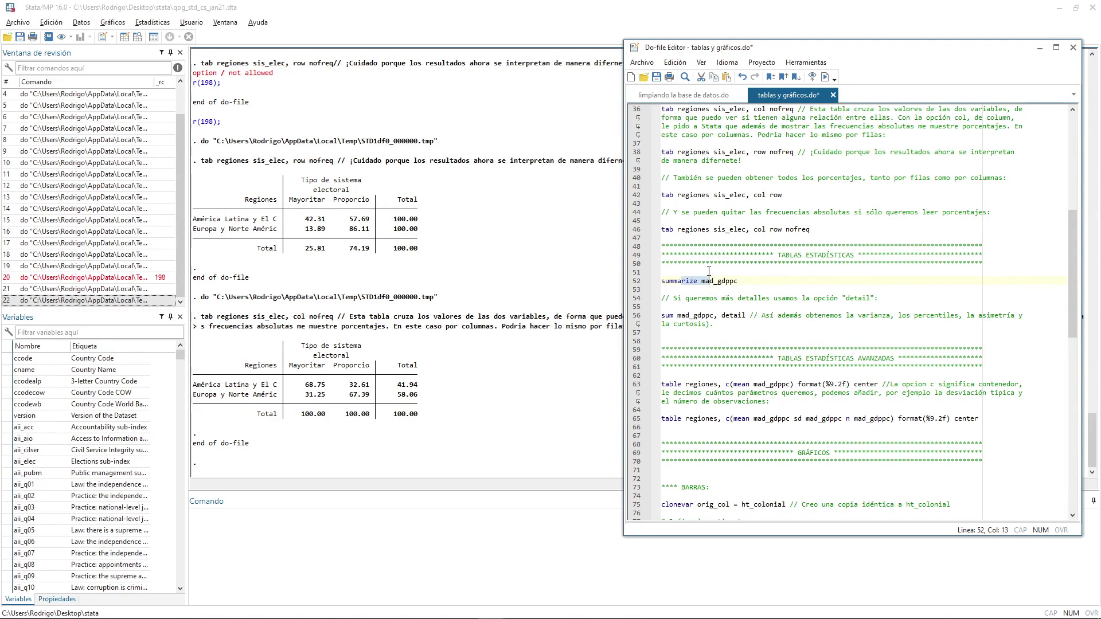
pyautogui.hotkey('ctrl', 'd')
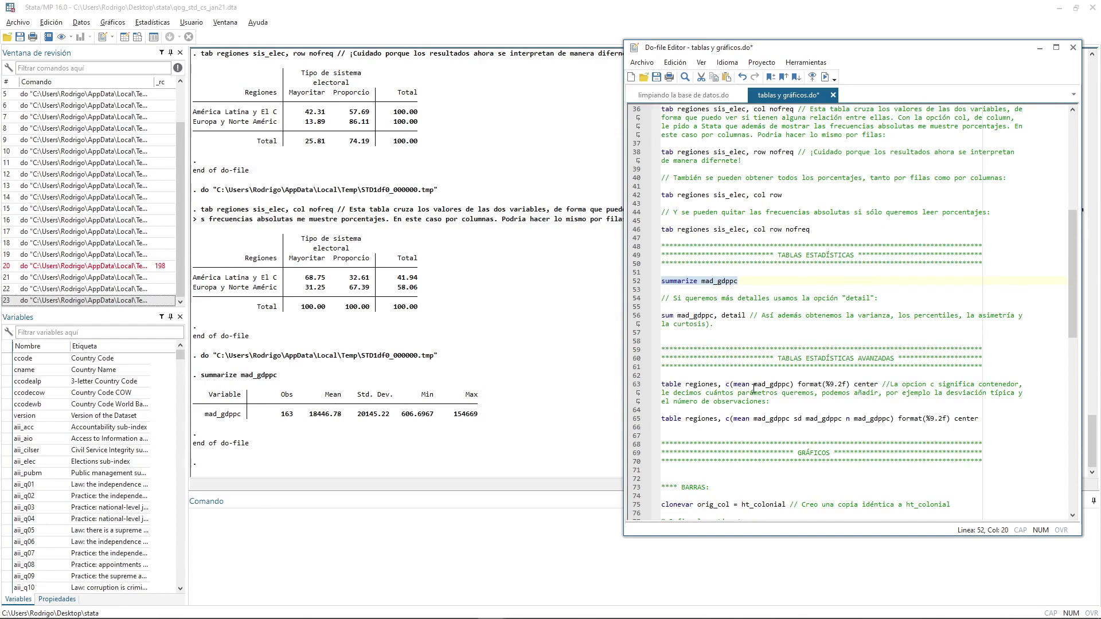
# Run the sum mad_gdppc, detail line to obtain percentiles, variance, skewness and kurtosis
pyautogui.doubleClick(733, 315)
pyautogui.moveTo(701, 316); pyautogui.dragTo(725, 316)
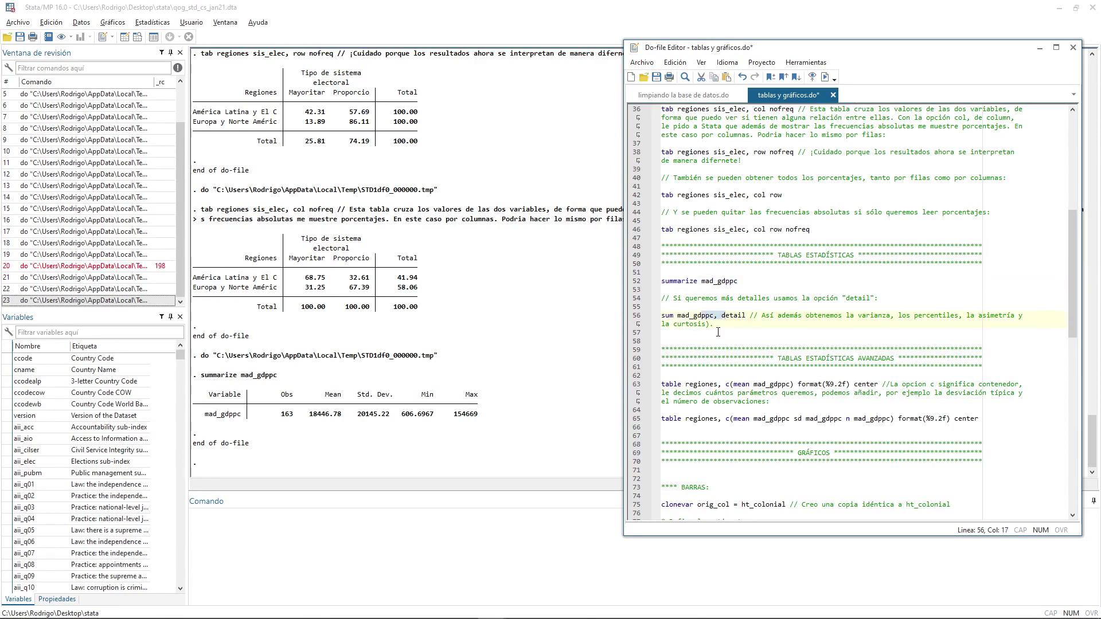
pyautogui.hotkey('ctrl', 'd')
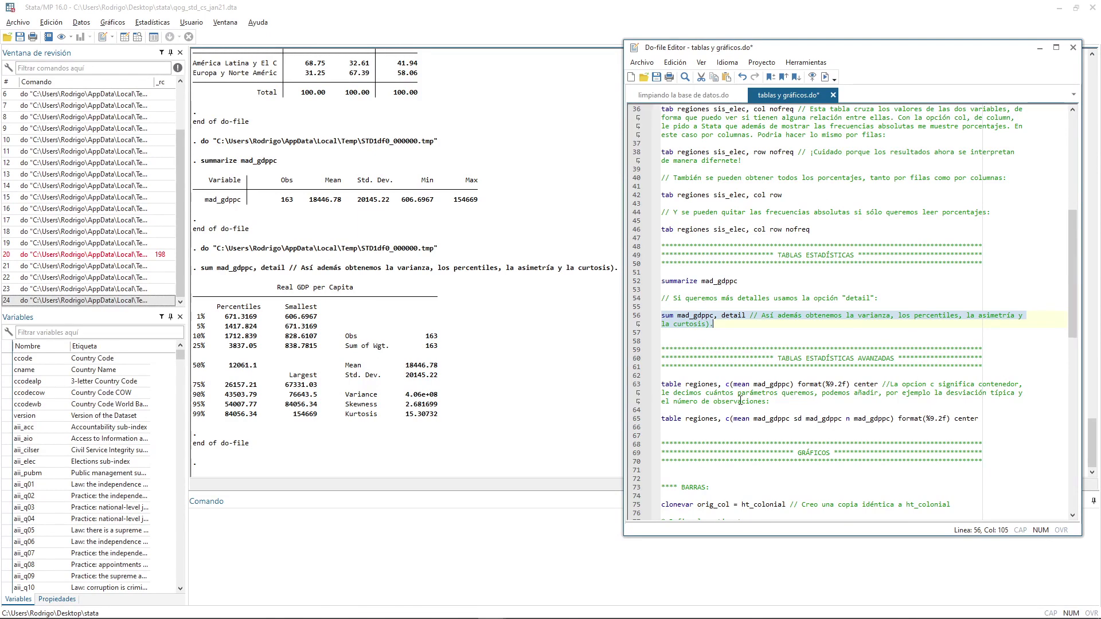
# Review the regiones and mean mad_gdppc parts of the first advanced table command, with format(%9.2f) center, and run the line
pyautogui.scroll(-1, 737, 395)
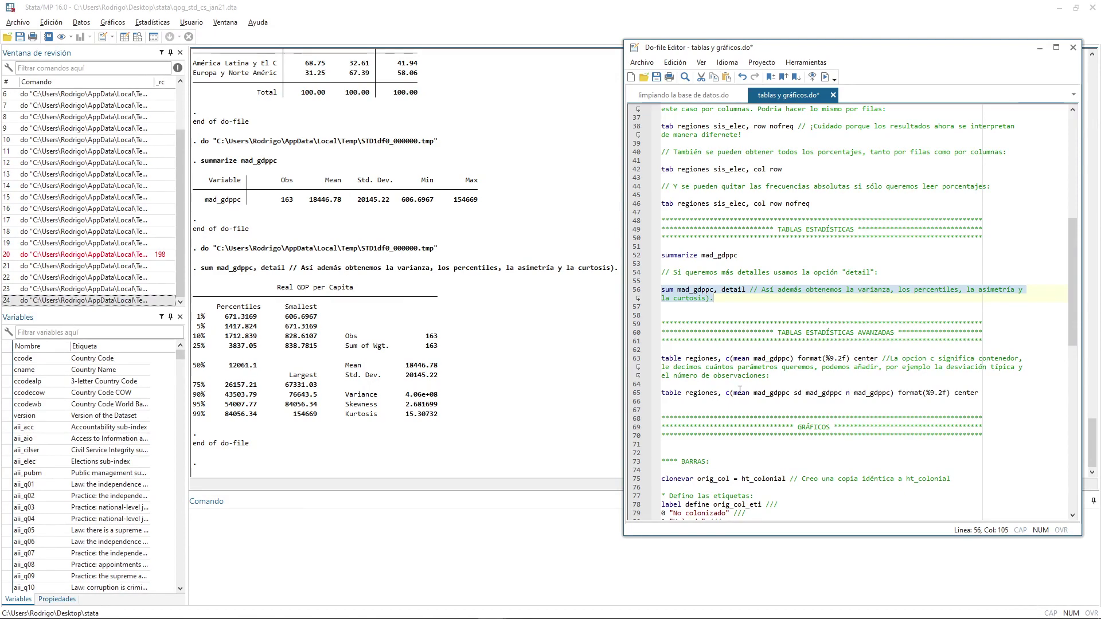
pyautogui.scroll(-1, 722, 367)
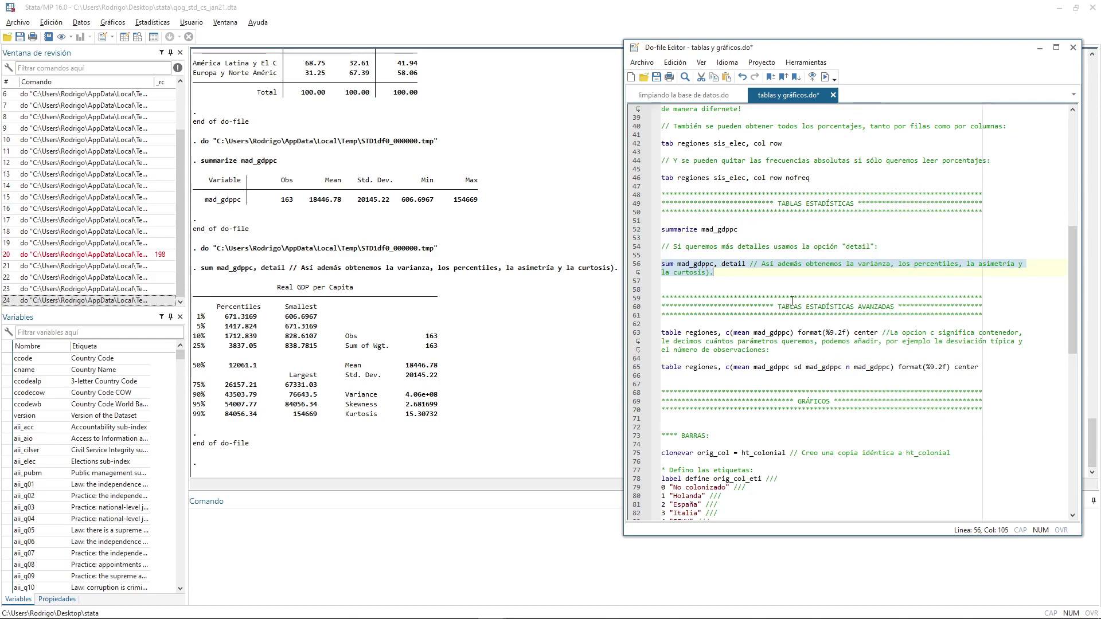
pyautogui.doubleClick(677, 336)
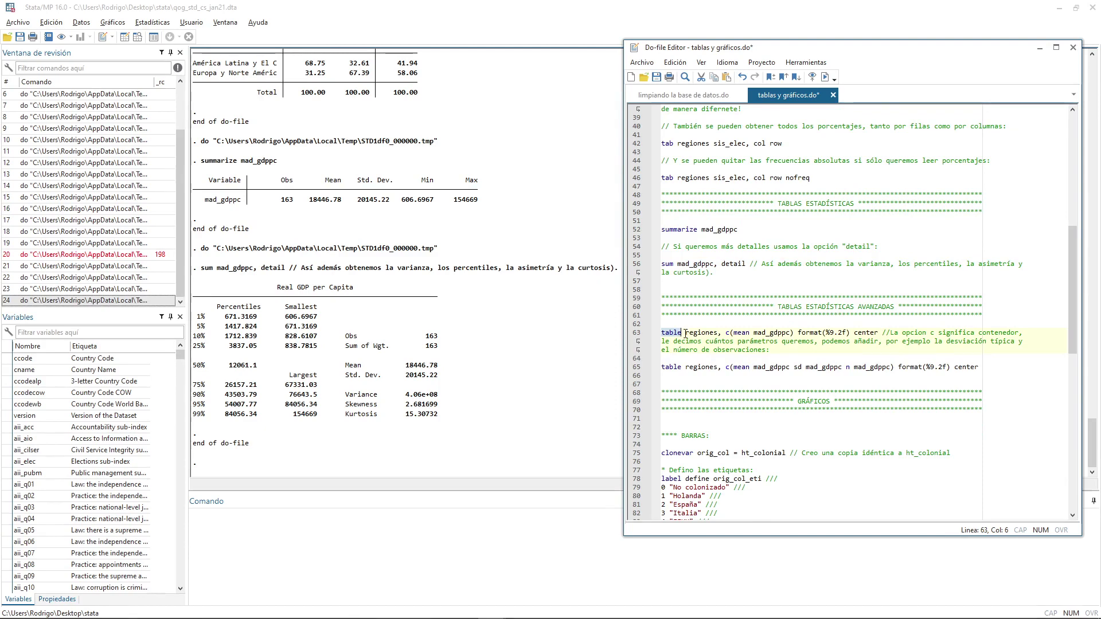
pyautogui.press('Right')
pyautogui.doubleClick(703, 334)
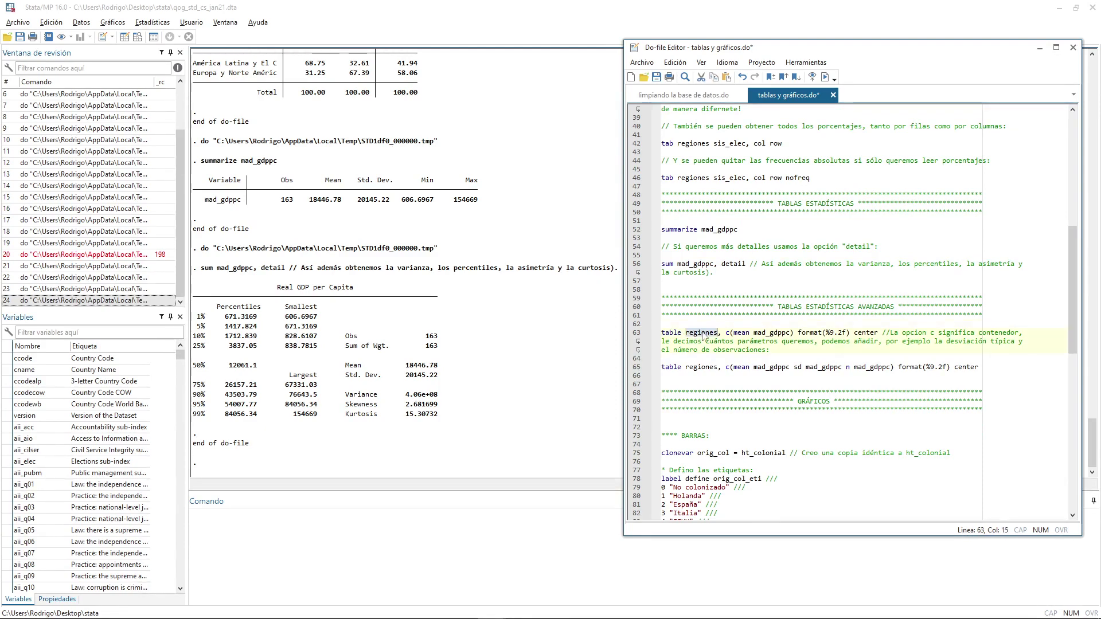
pyautogui.click(733, 334)
pyautogui.doubleClick(771, 333)
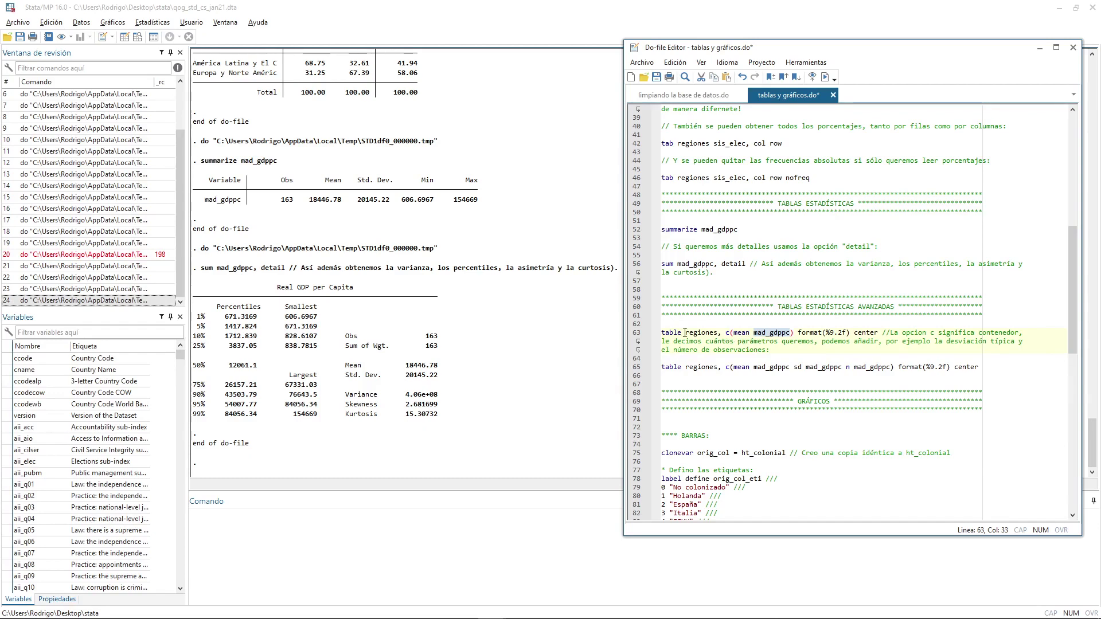
pyautogui.doubleClick(708, 334)
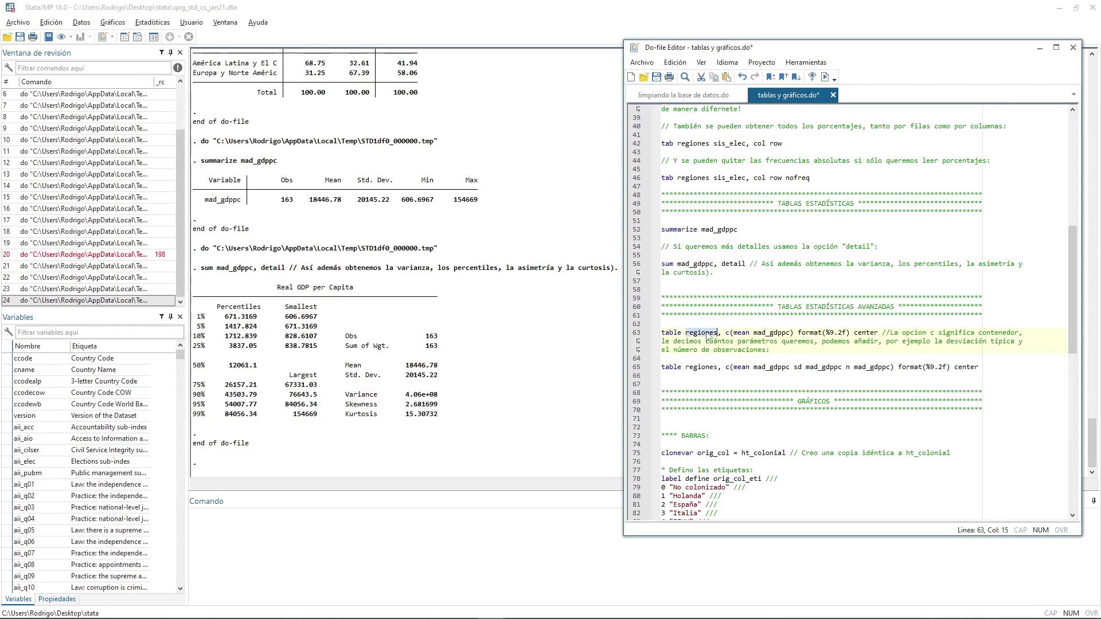
pyautogui.doubleClick(767, 333)
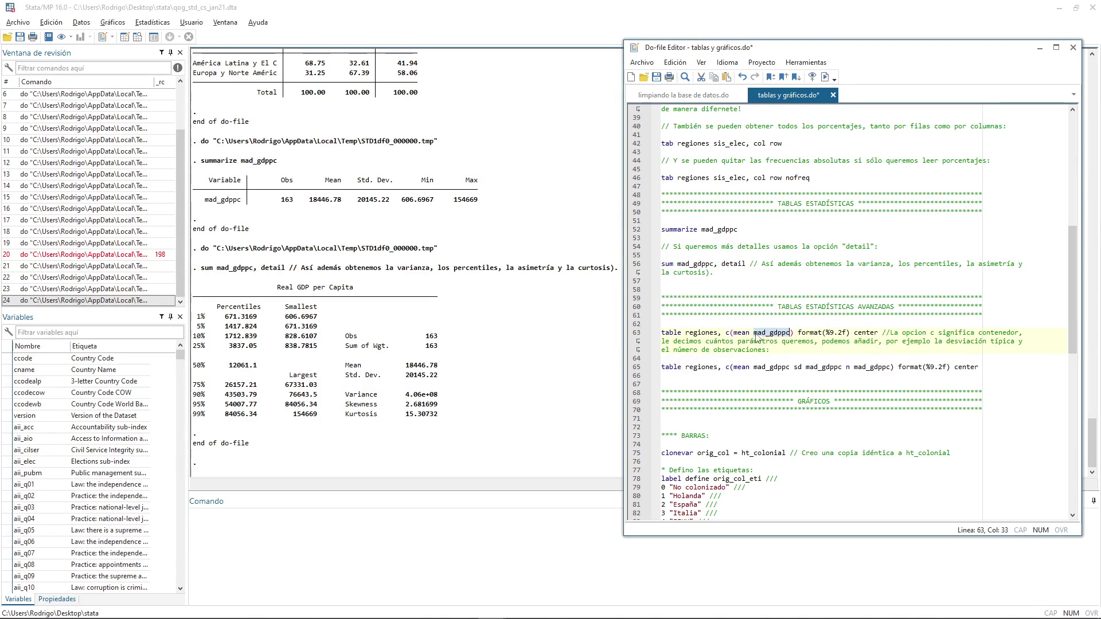
pyautogui.click(754, 334)
pyautogui.moveTo(734, 333); pyautogui.dragTo(780, 334)
pyautogui.hotkey('ctrl', 'd')
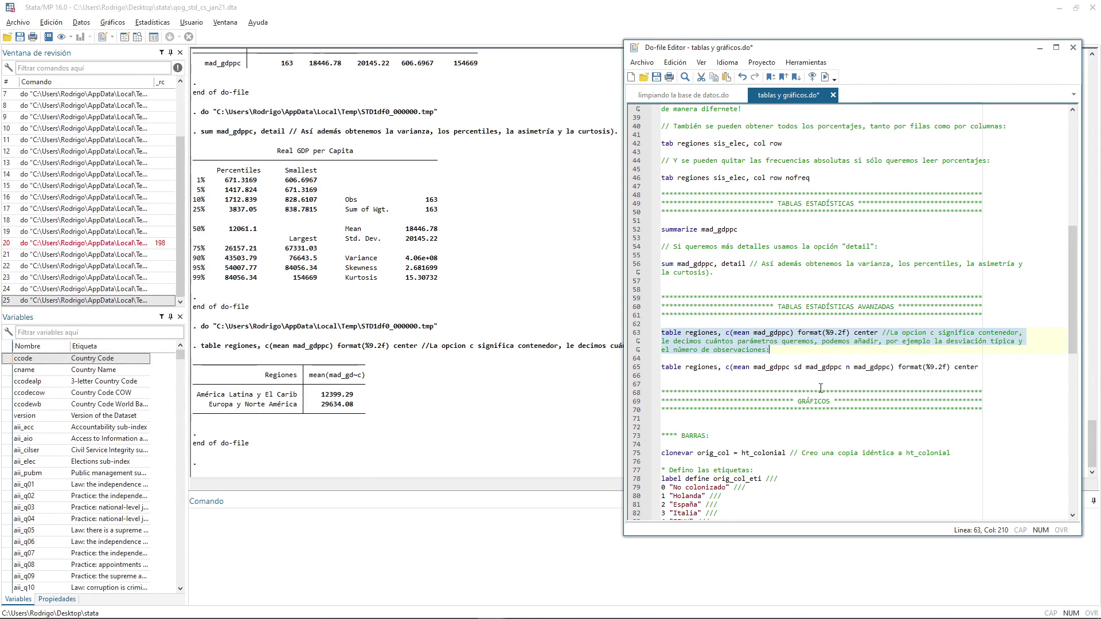
# Write help table on the blank line above the first table regiones command and run it to open the documentation
pyautogui.click(821, 341)
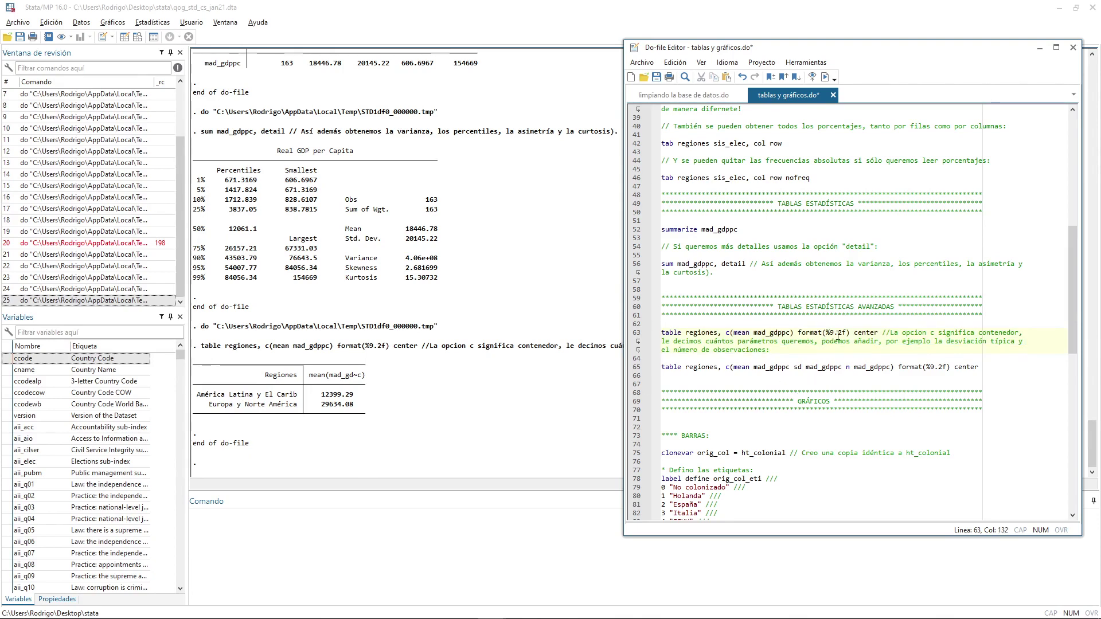
pyautogui.moveTo(798, 332); pyautogui.dragTo(851, 334)
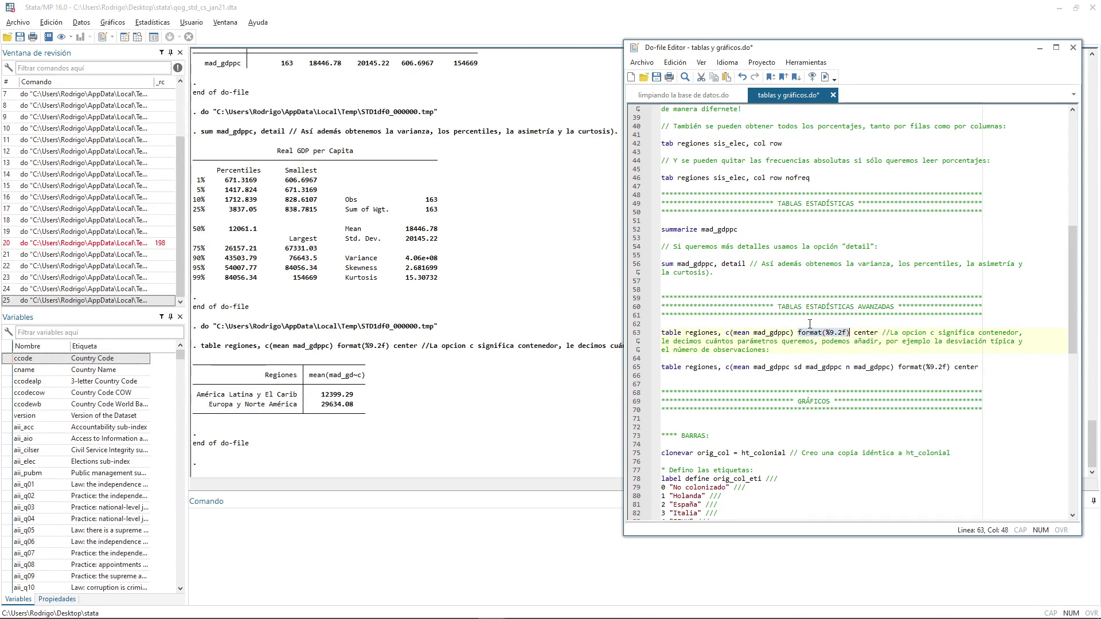
pyautogui.click(832, 324)
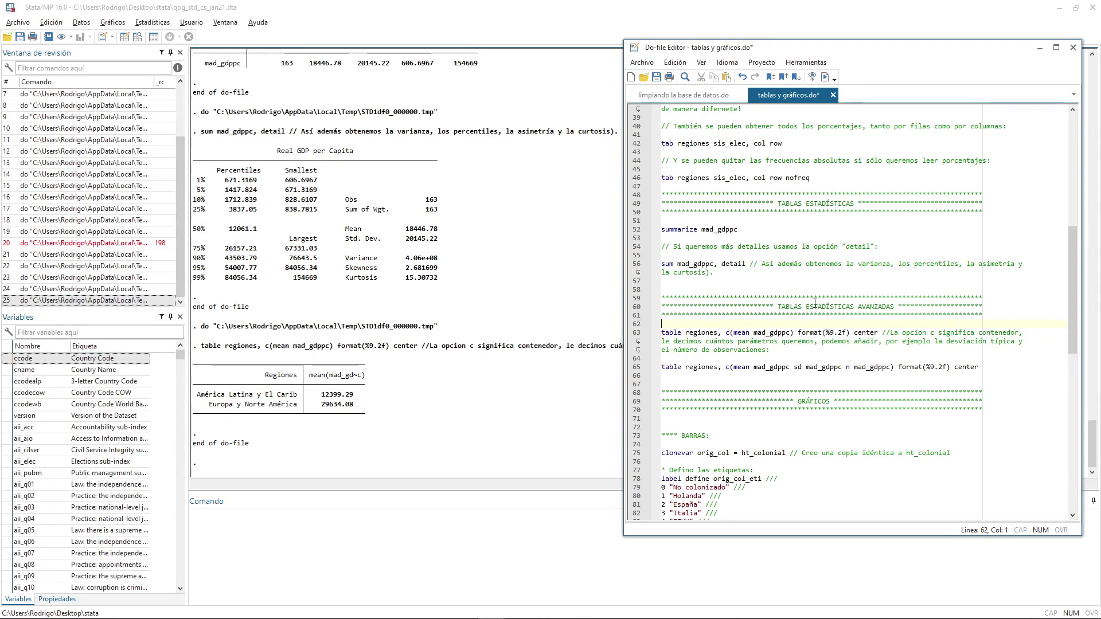
pyautogui.write('he')
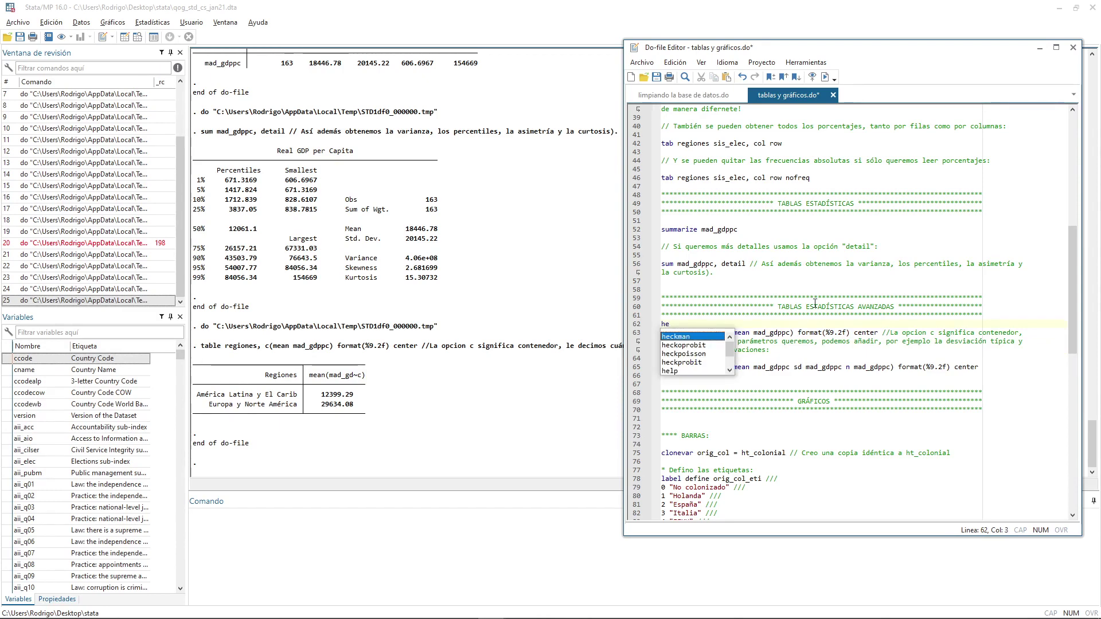
pyautogui.write('lp ')
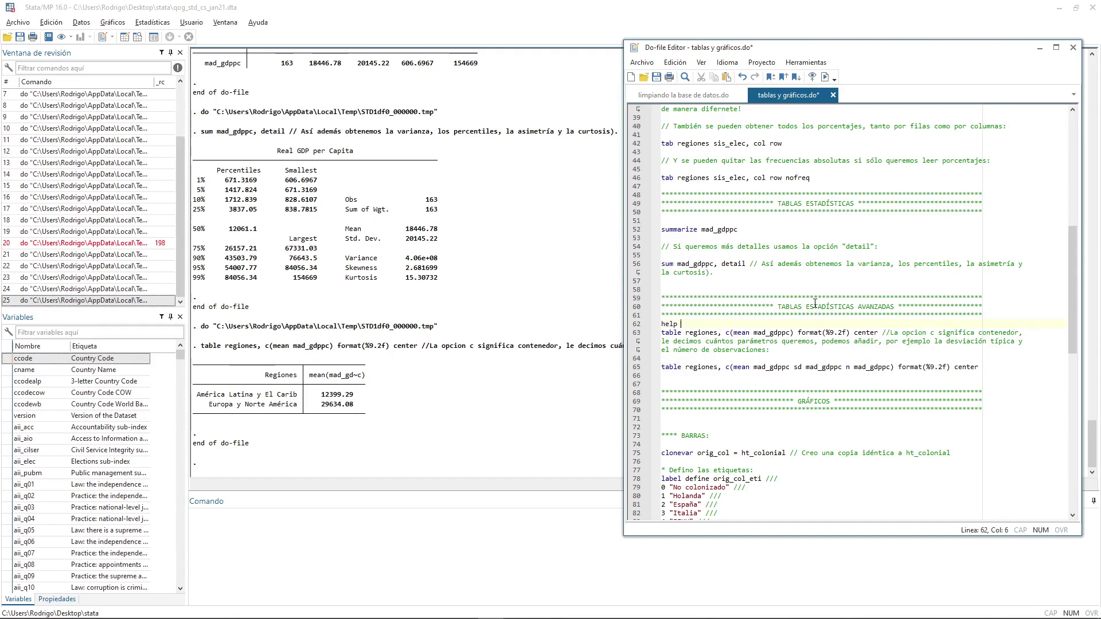
pyautogui.write('table')
pyautogui.hotkey('ctrl', 'shift', 'Left')
pyautogui.press('Home')
pyautogui.hotkey('shift', 'End')
pyautogui.hotkey('ctrl', 'd')
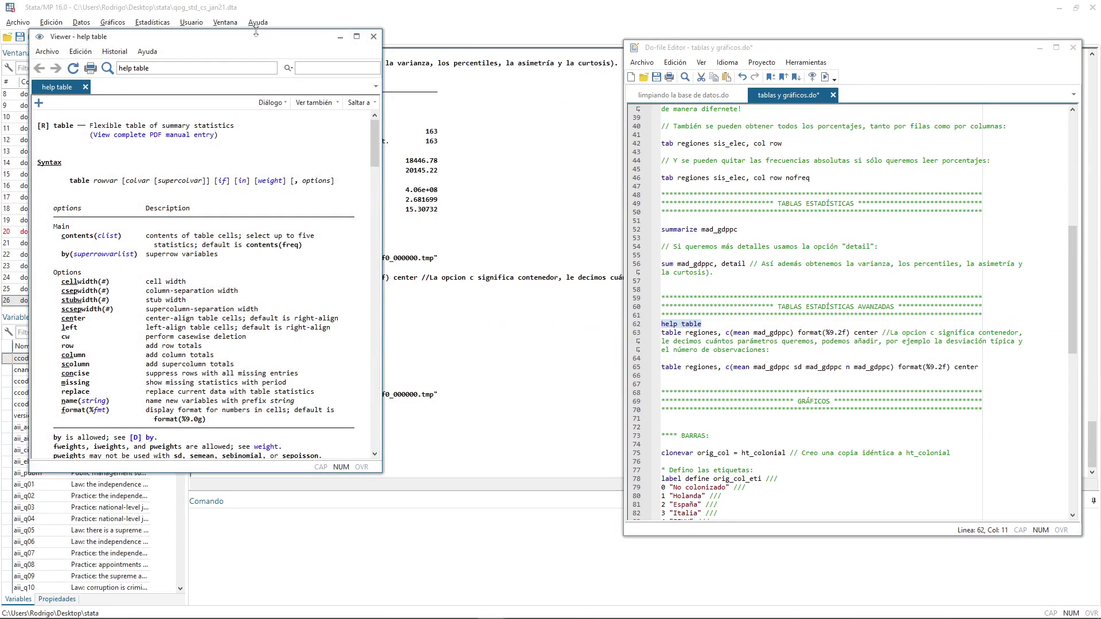
# Examine the syntax, options, available statistics and examples in the help page for the table command
pyautogui.moveTo(256, 37); pyautogui.dragTo(424, 54)
pyautogui.scroll(-6, 361, 259)
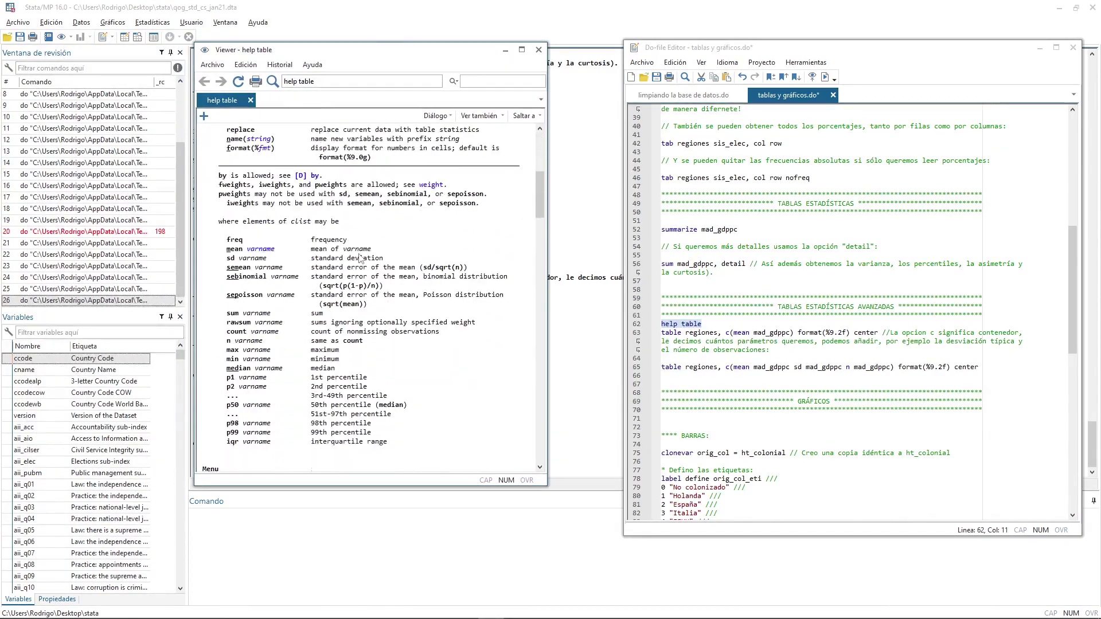
pyautogui.scroll(6, 361, 260)
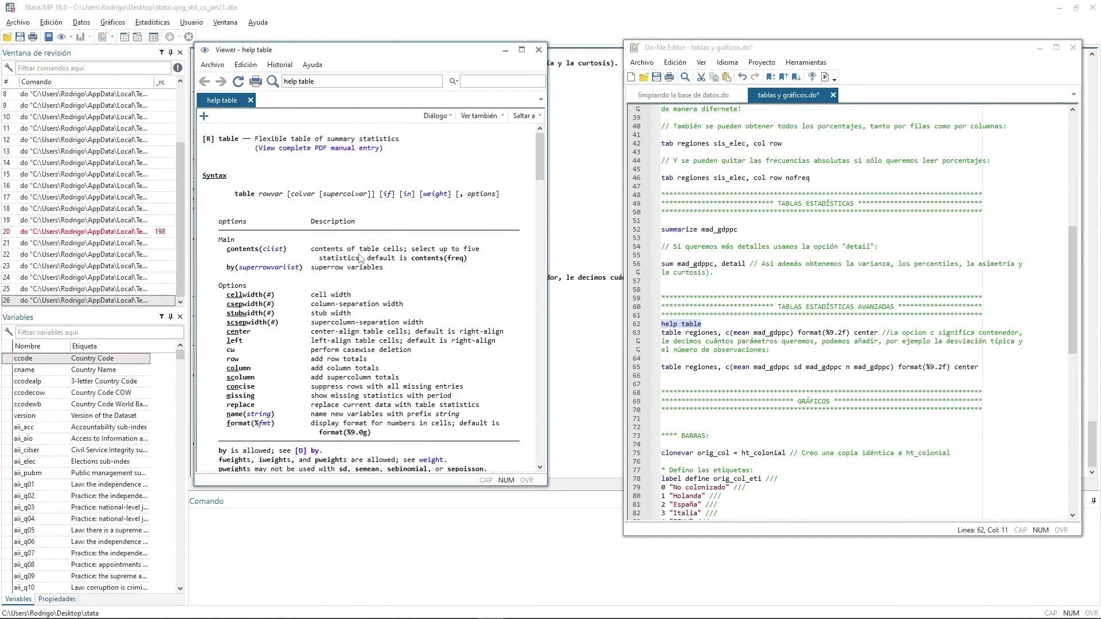
pyautogui.scroll(-20, 360, 259)
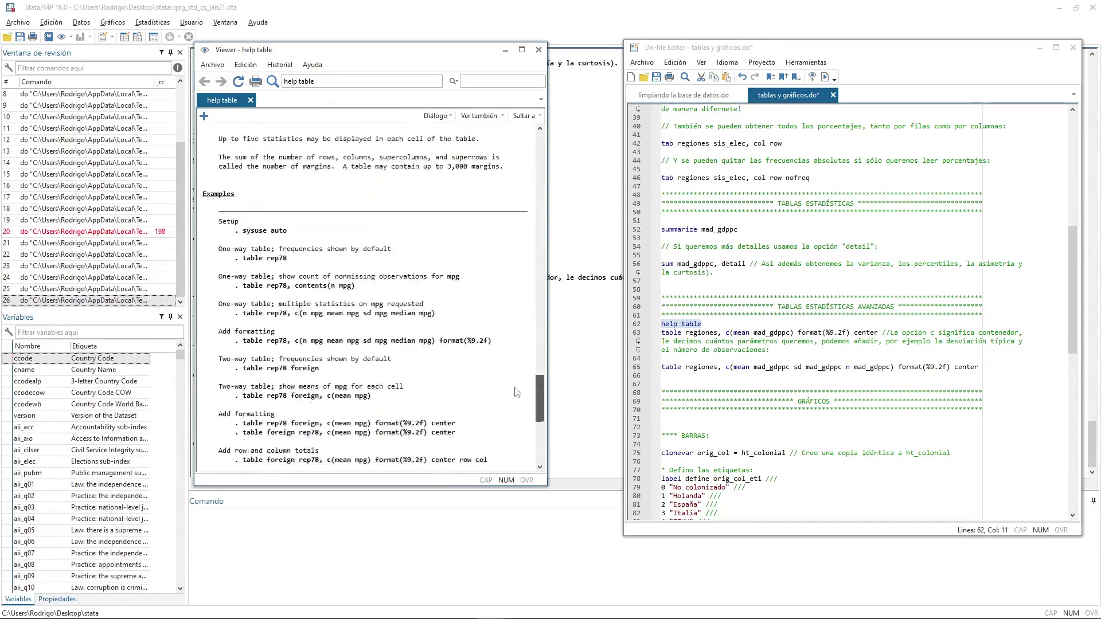
pyautogui.scroll(-13, 517, 393)
pyautogui.scroll(15, 514, 387)
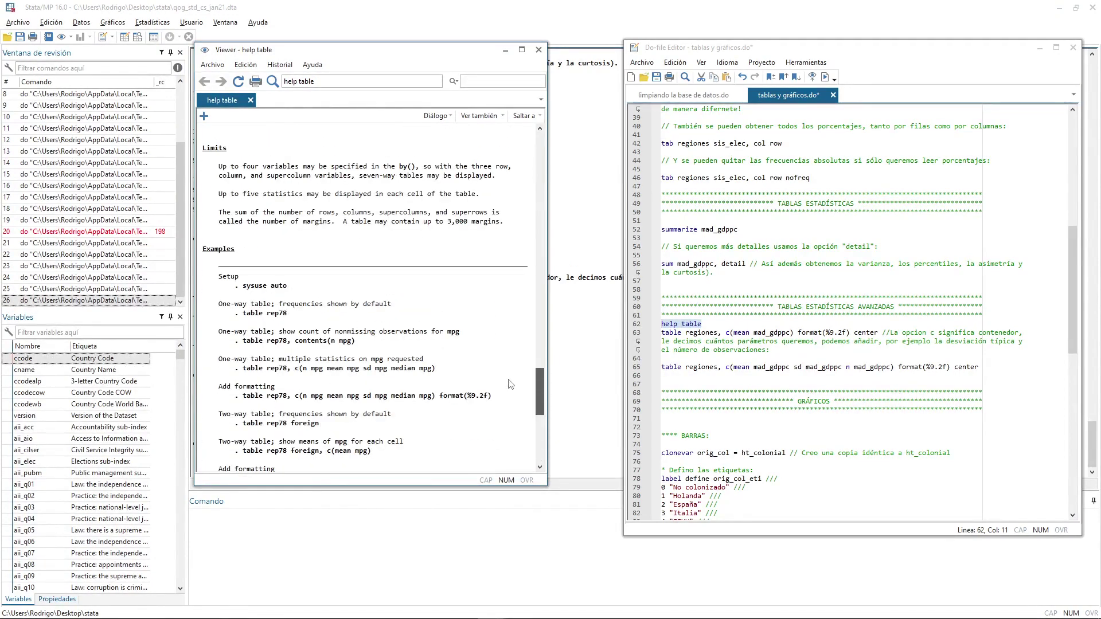
pyautogui.scroll(-4, 510, 384)
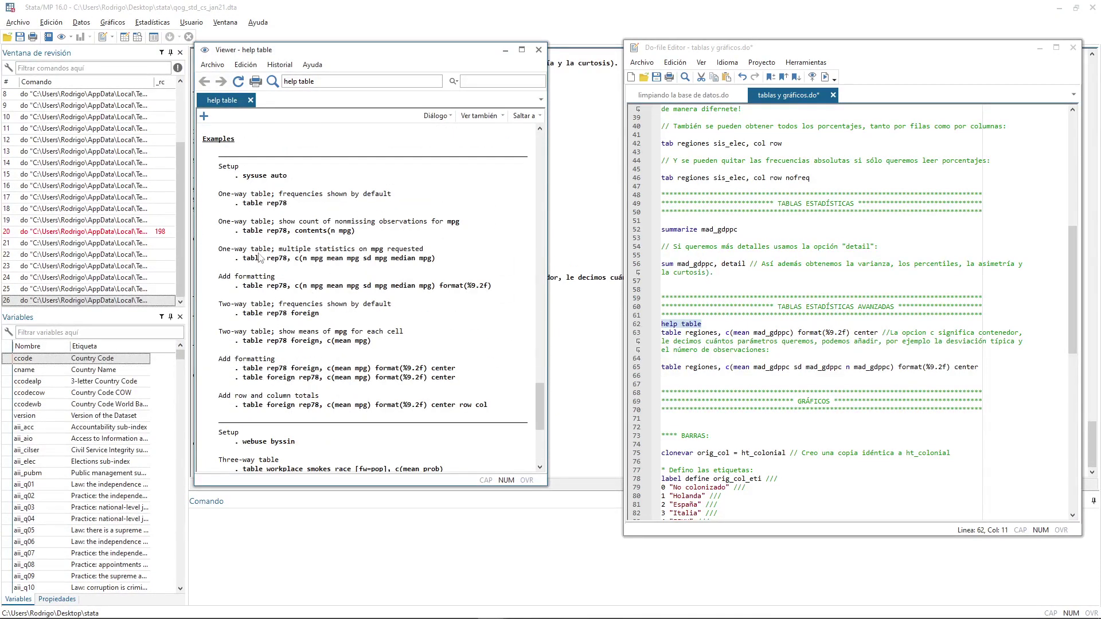
pyautogui.scroll(12, 287, 399)
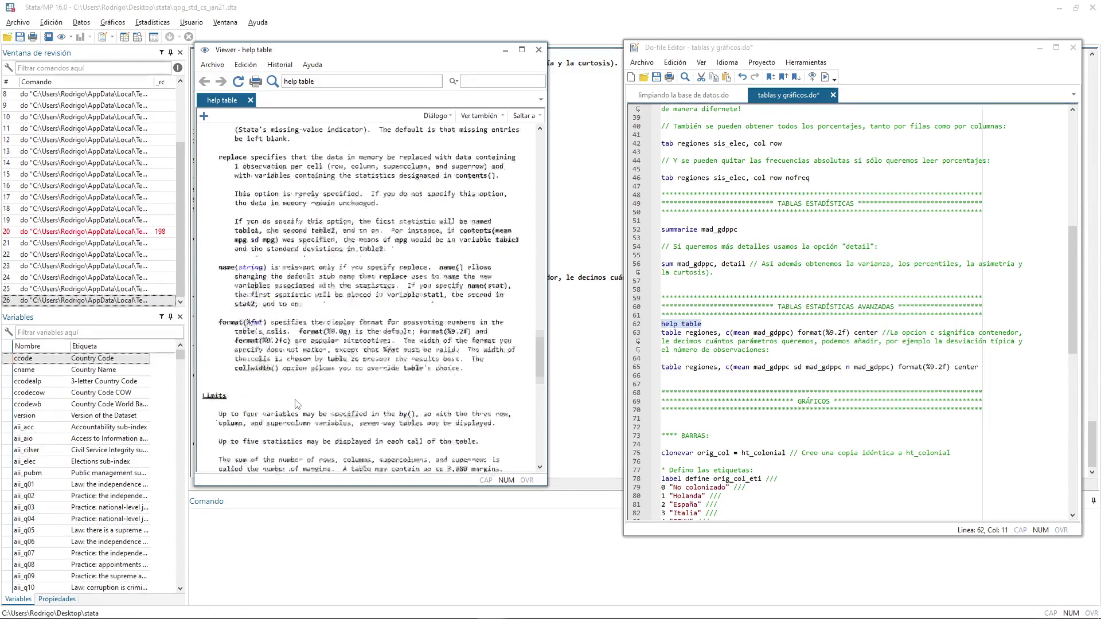
pyautogui.scroll(15, 298, 405)
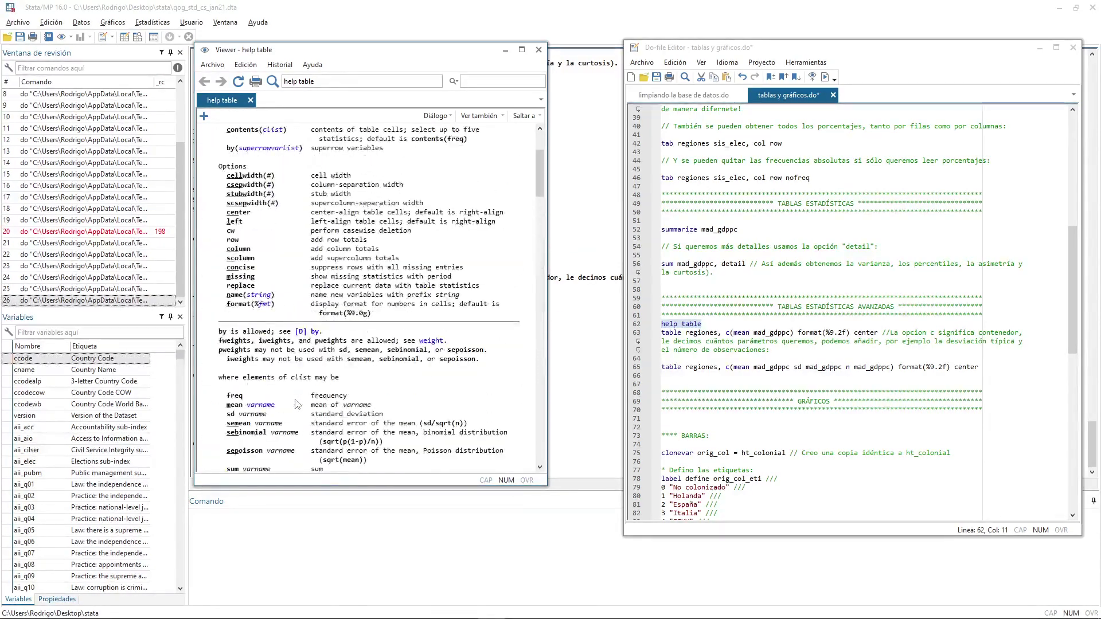
pyautogui.scroll(4, 298, 405)
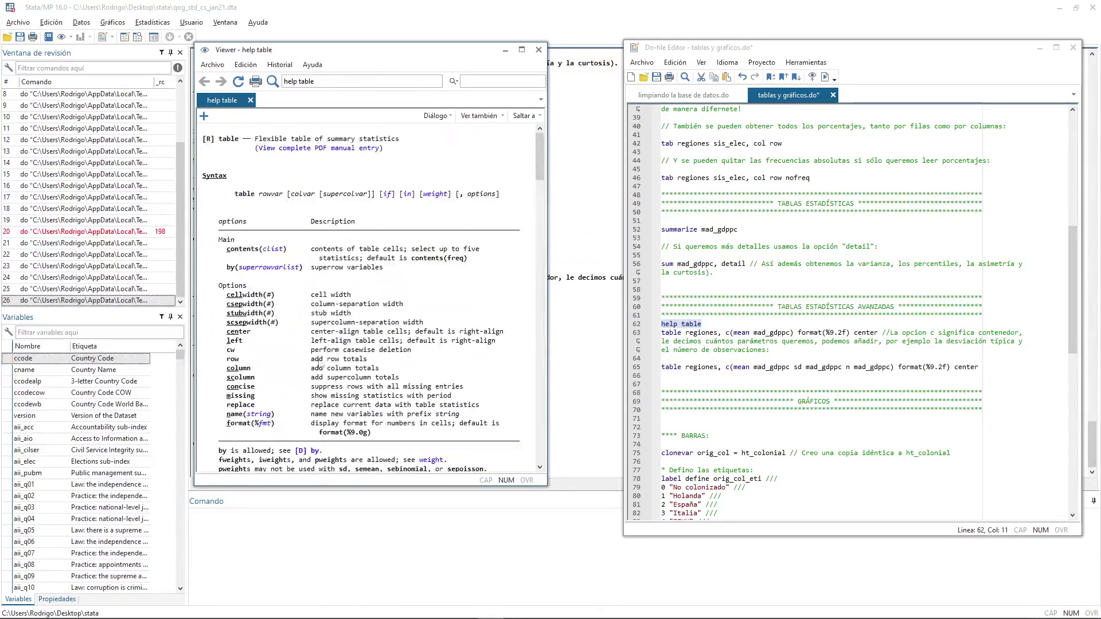
# Close the help viewer and delete the help table line from the do-file
pyautogui.click(538, 50)
pyautogui.moveTo(702, 324); pyautogui.dragTo(661, 325)
pyautogui.press('BackSpace')
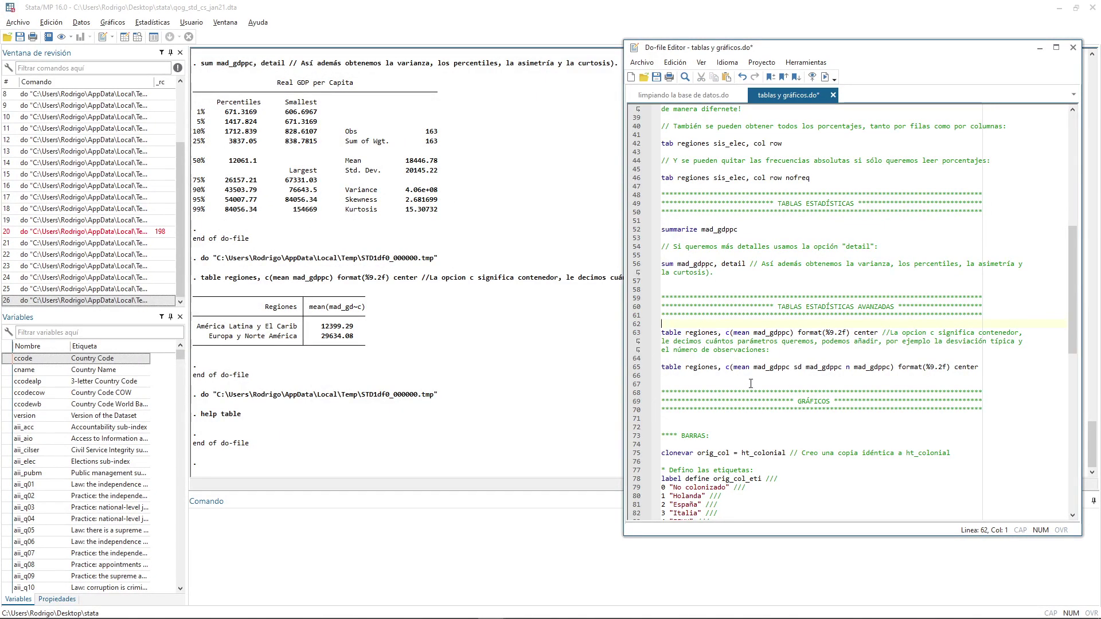
# Compare the first table regiones command with the second, examining the mean, sd and n statistics requested for mad_gdppc
pyautogui.doubleClick(673, 333)
pyautogui.doubleClick(740, 333)
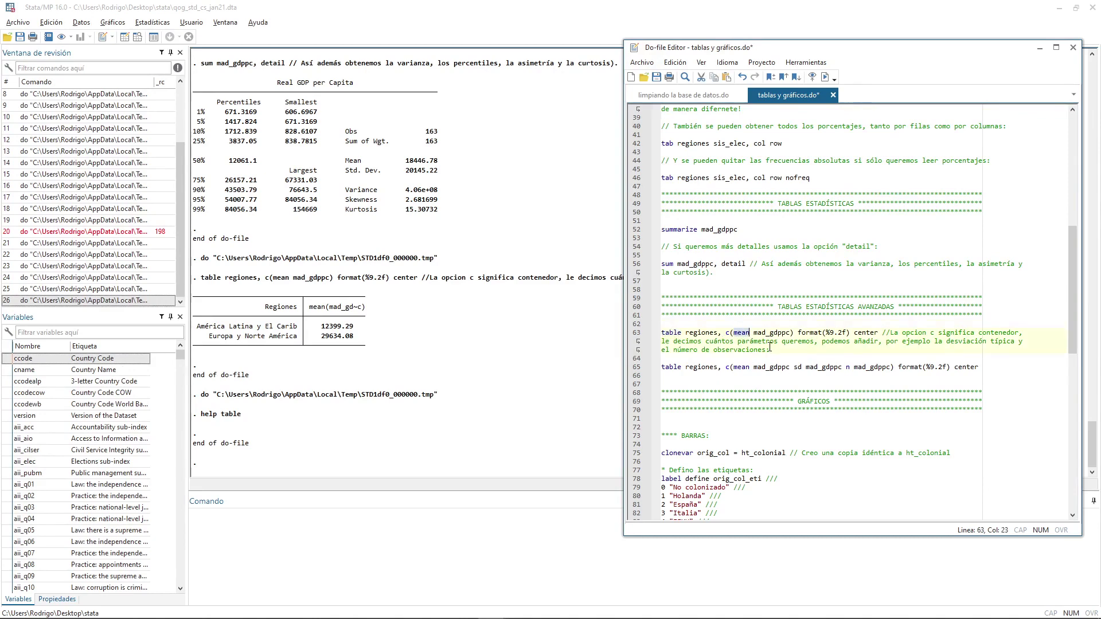
pyautogui.doubleClick(763, 334)
pyautogui.moveTo(726, 370); pyautogui.dragTo(889, 370)
pyautogui.click(814, 370)
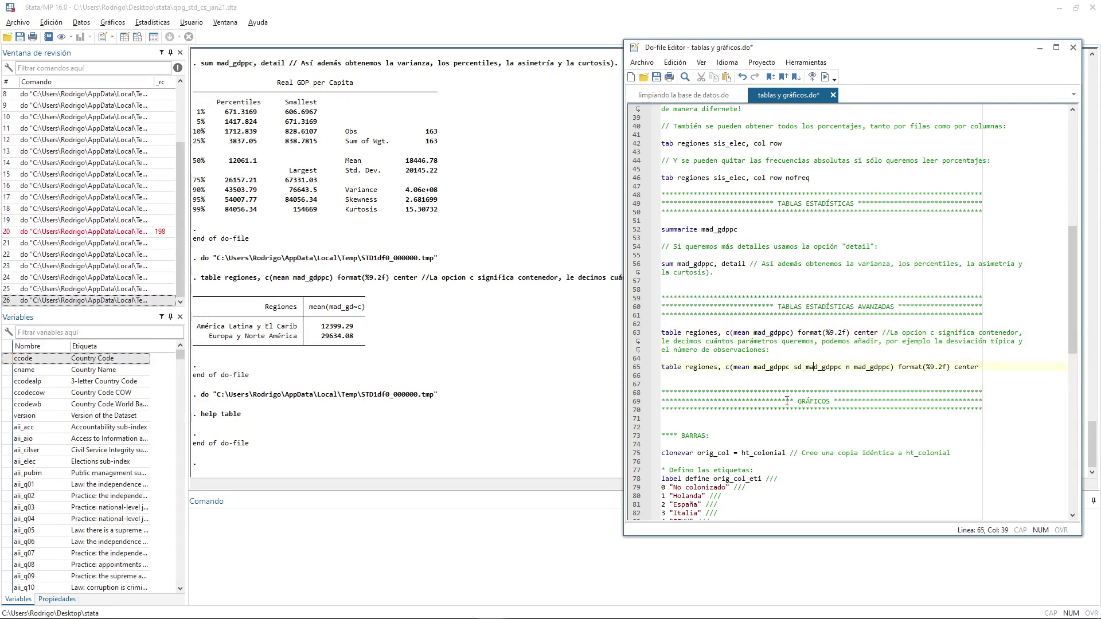
pyautogui.doubleClick(740, 368)
pyautogui.doubleClick(772, 368)
pyautogui.doubleClick(799, 368)
pyautogui.click(816, 368)
pyautogui.doubleClick(816, 368)
pyautogui.click(852, 370)
pyautogui.doubleClick(871, 369)
pyautogui.moveTo(834, 367); pyautogui.dragTo(853, 367)
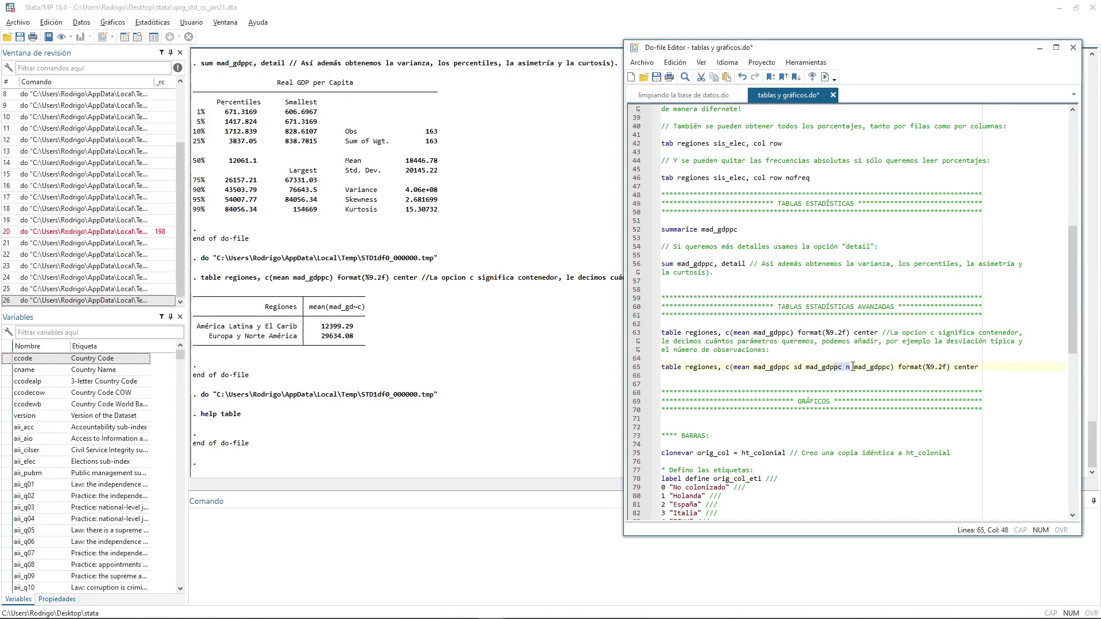
# Run the second table regiones command for the mean, sd and n of mad_gdppc, and compare its output with the earlier summaries
pyautogui.click(865, 332)
pyautogui.doubleClick(865, 333)
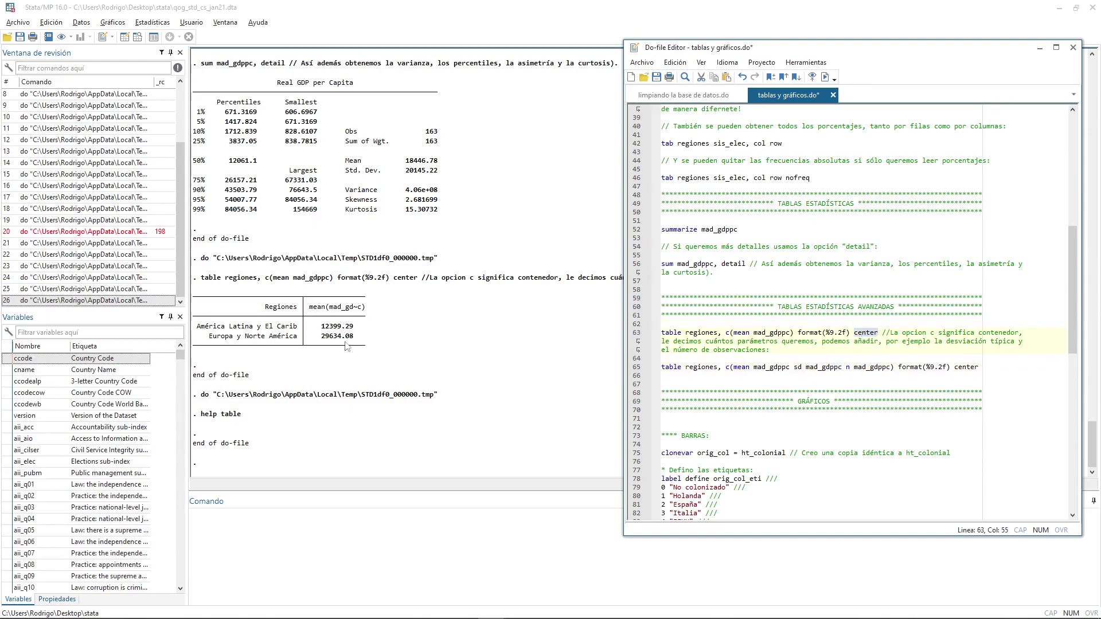
pyautogui.tripleClick(865, 366)
pyautogui.hotkey('ctrl', 'd')
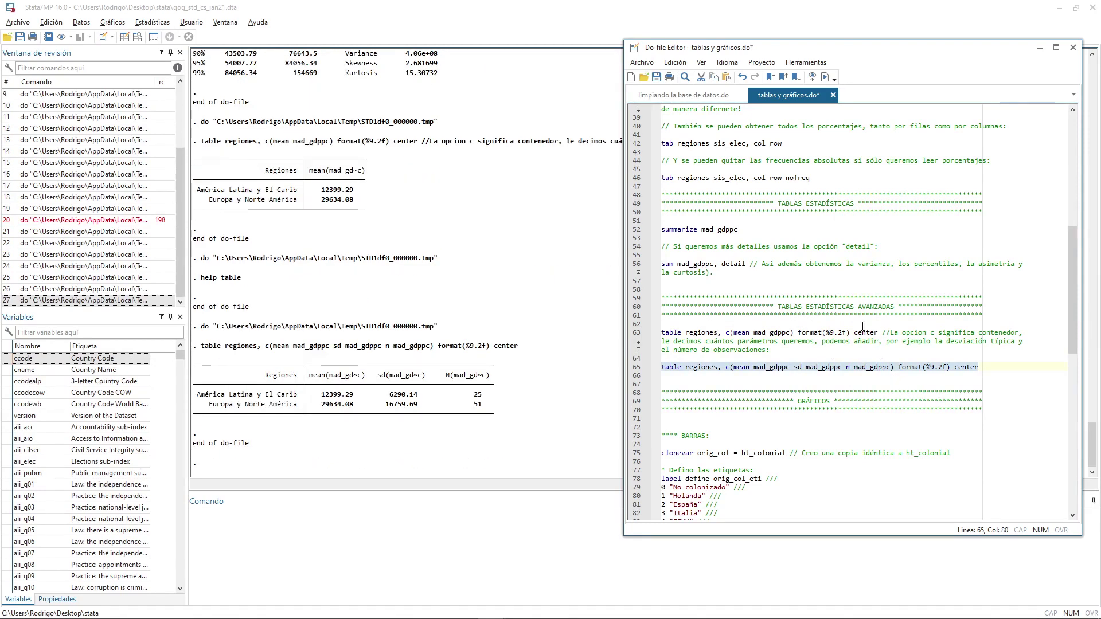
pyautogui.scroll(12, 388, 408)
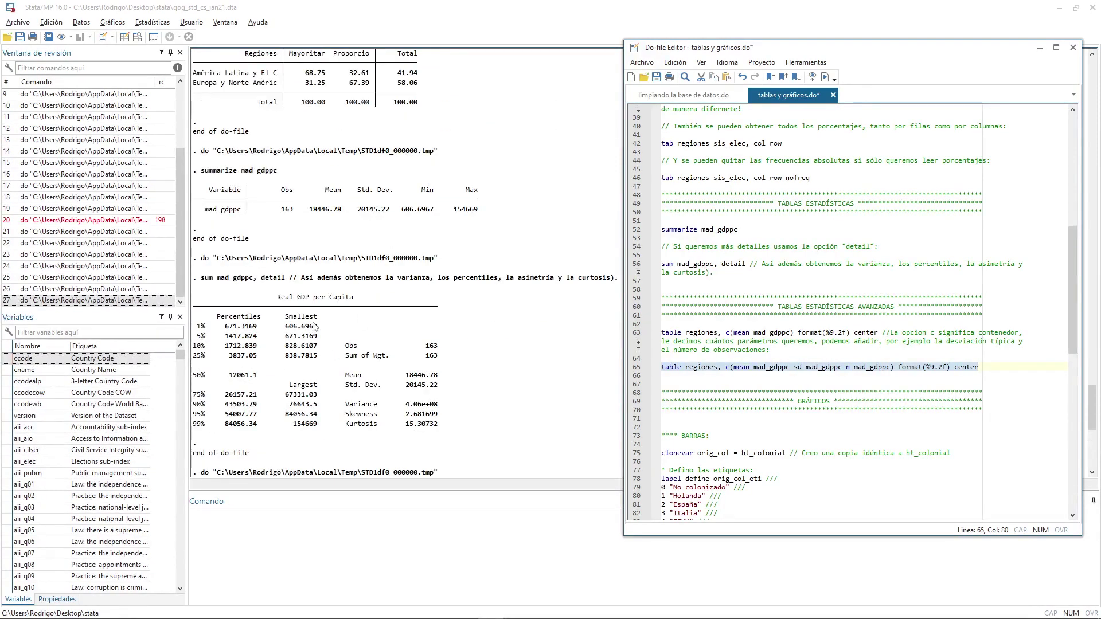
pyautogui.scroll(-11, 304, 252)
pyautogui.scroll(-1, 315, 268)
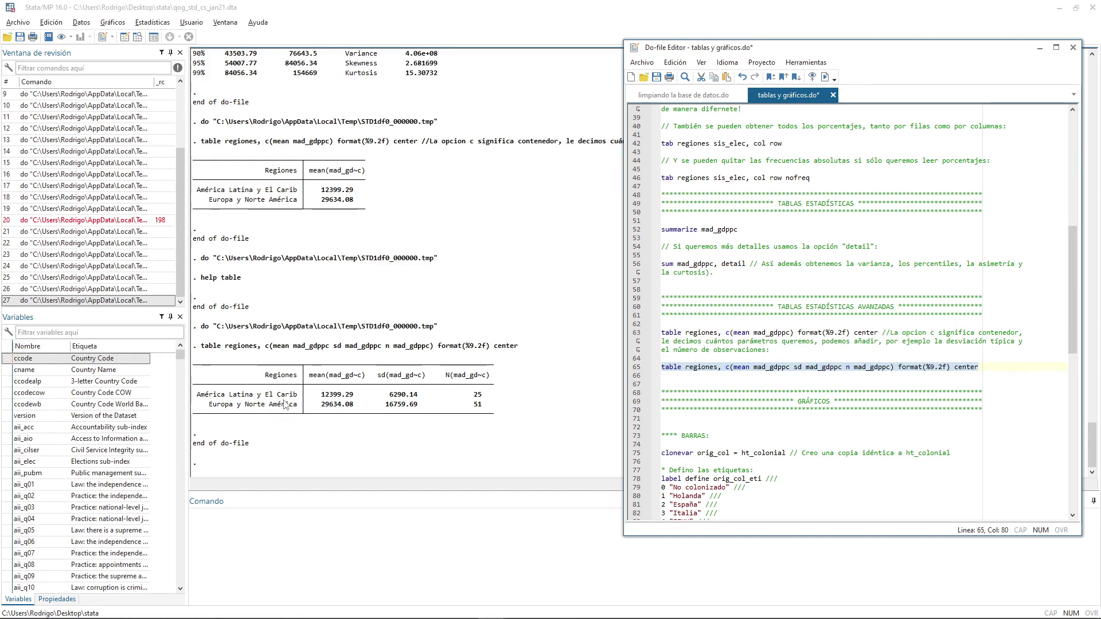
# Clear the results output and return to the GRÁFICOS section of the do-file
pyautogui.click(798, 385)
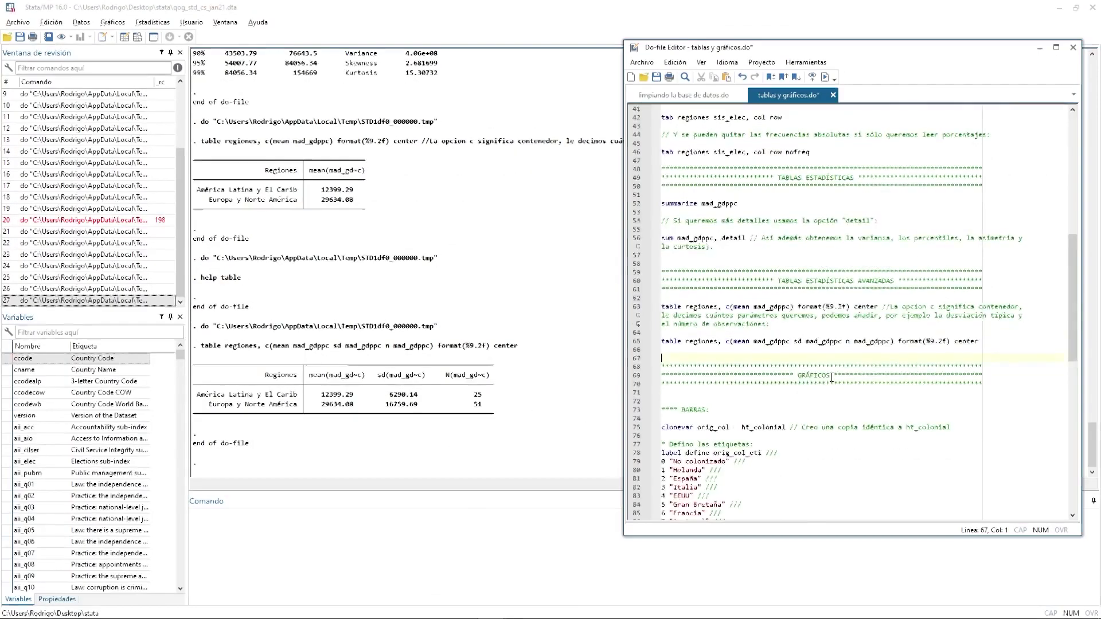
pyautogui.scroll(-4, 826, 374)
pyautogui.scroll(-4, 827, 374)
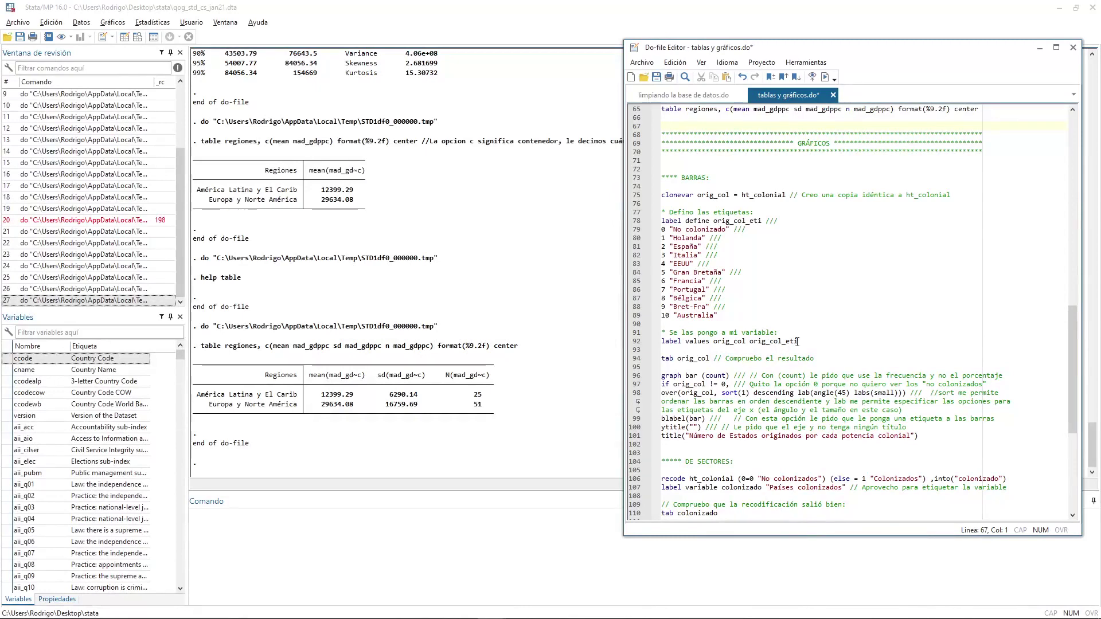
pyautogui.rightClick(483, 280)
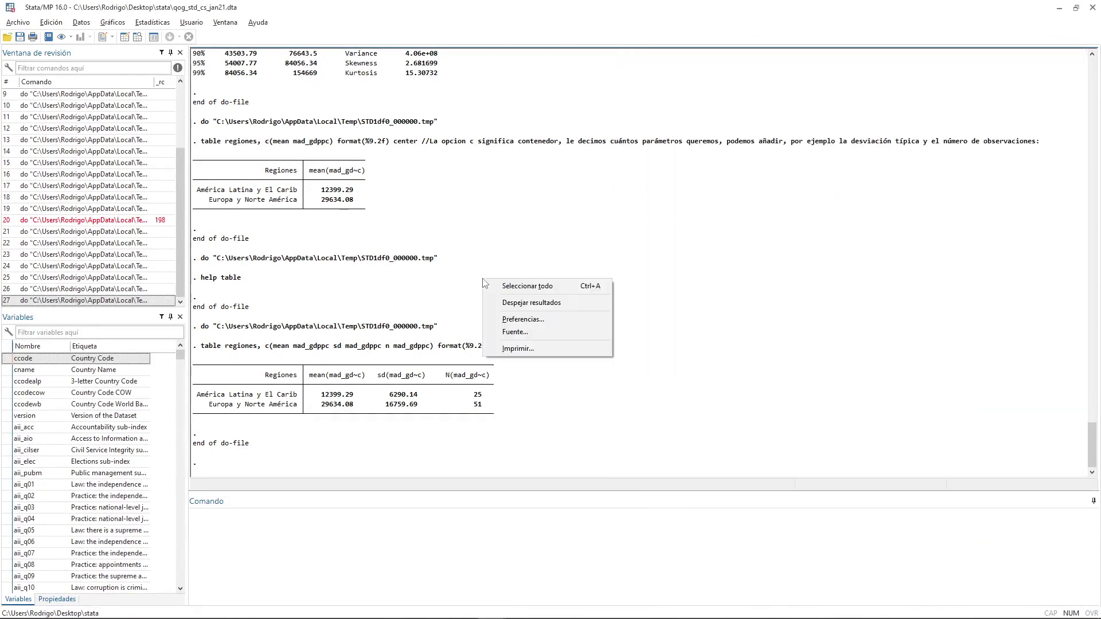
pyautogui.click(540, 304)
pyautogui.hotkey('alt', 'Tab')
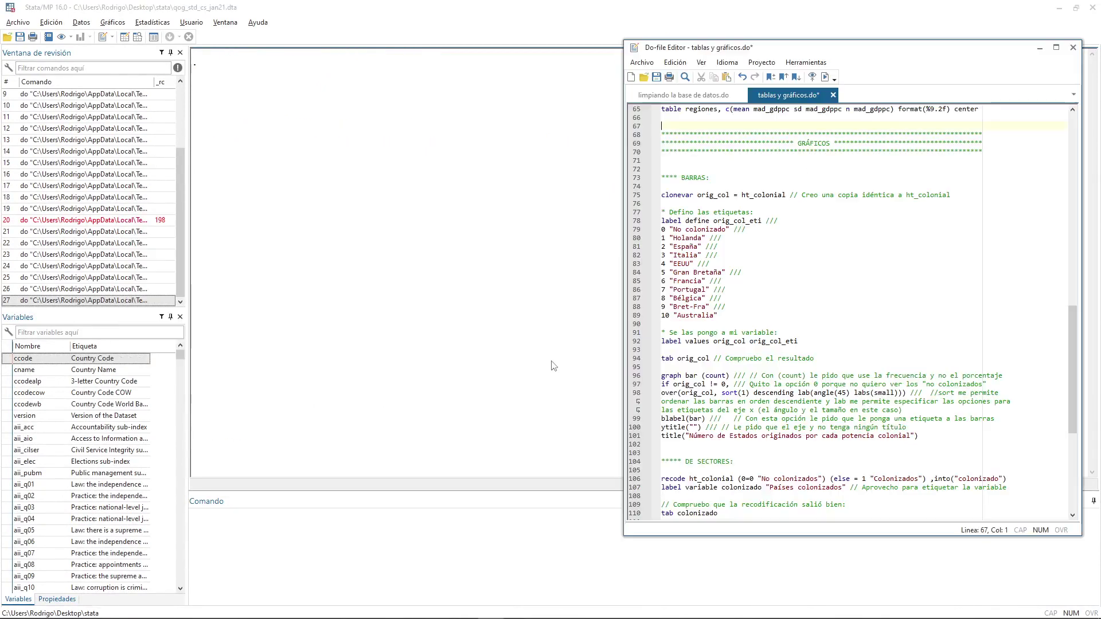
# Examine the GRÁFICOS section of the do-file, from the bar and pie chart blocks to the histogram, box plot, scatter and fit-line commands
pyautogui.scroll(-1, 802, 167)
pyautogui.scroll(-2, 784, 175)
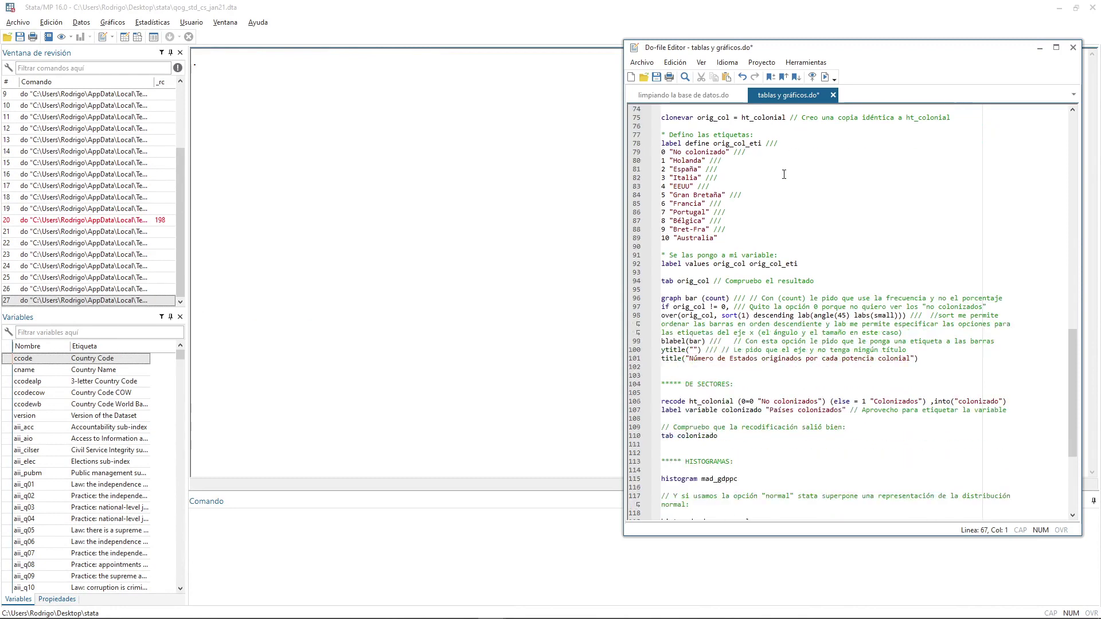
pyautogui.scroll(1, 784, 174)
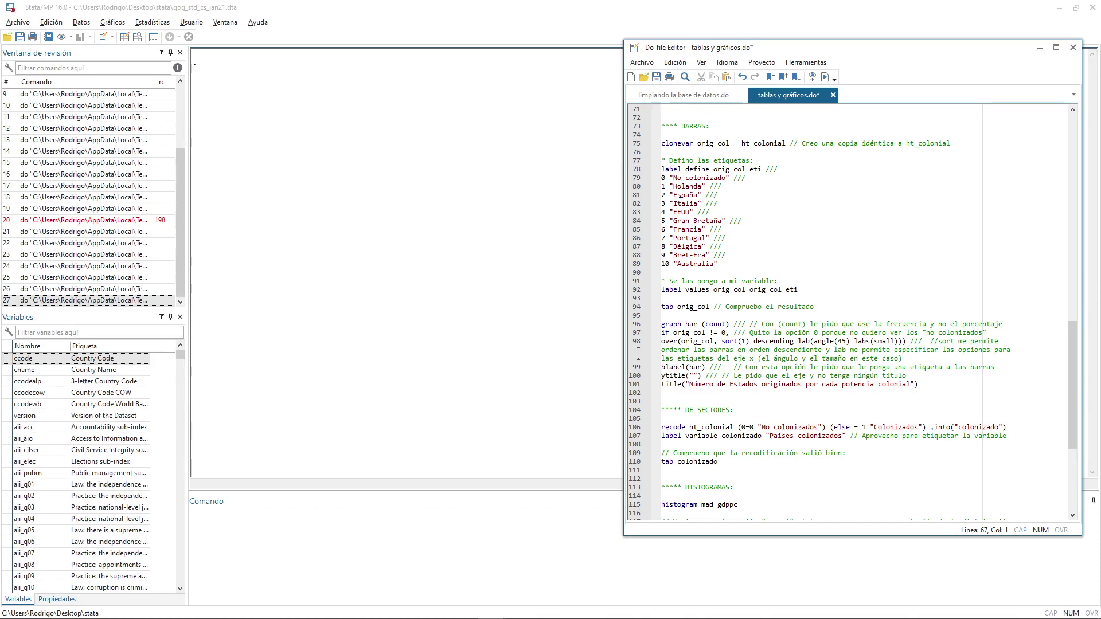
pyautogui.scroll(-2, 695, 276)
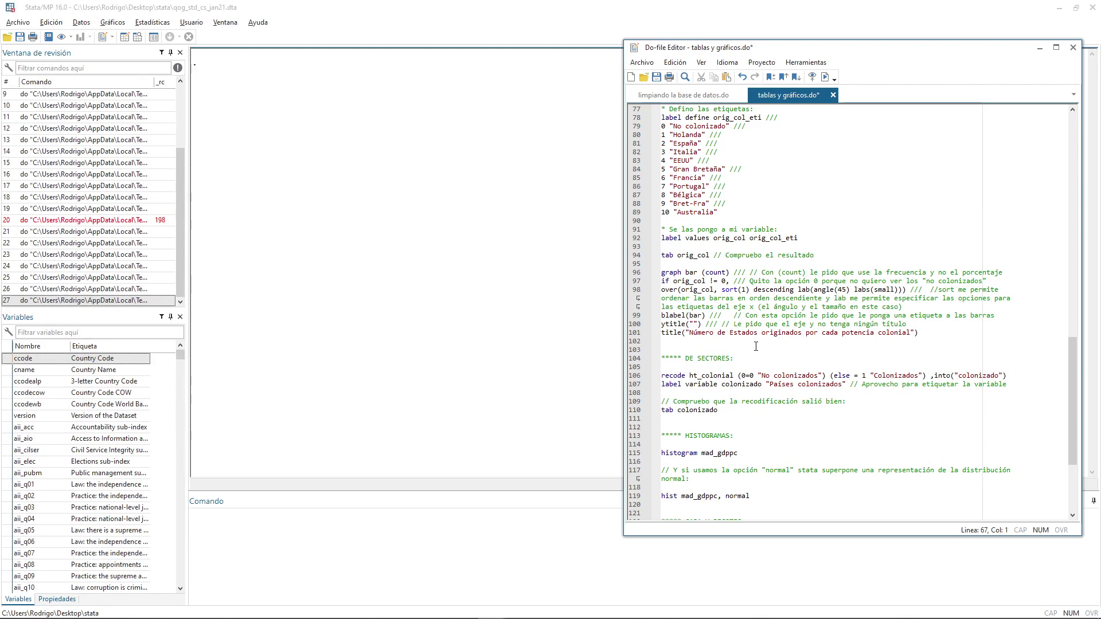
pyautogui.scroll(3, 756, 347)
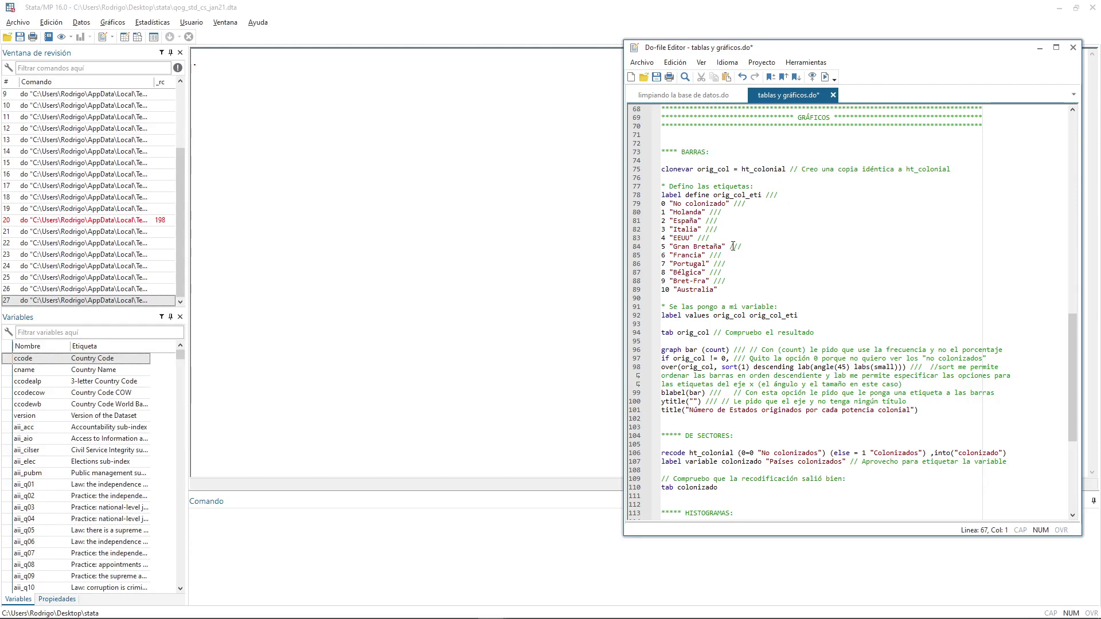
pyautogui.scroll(-2, 733, 247)
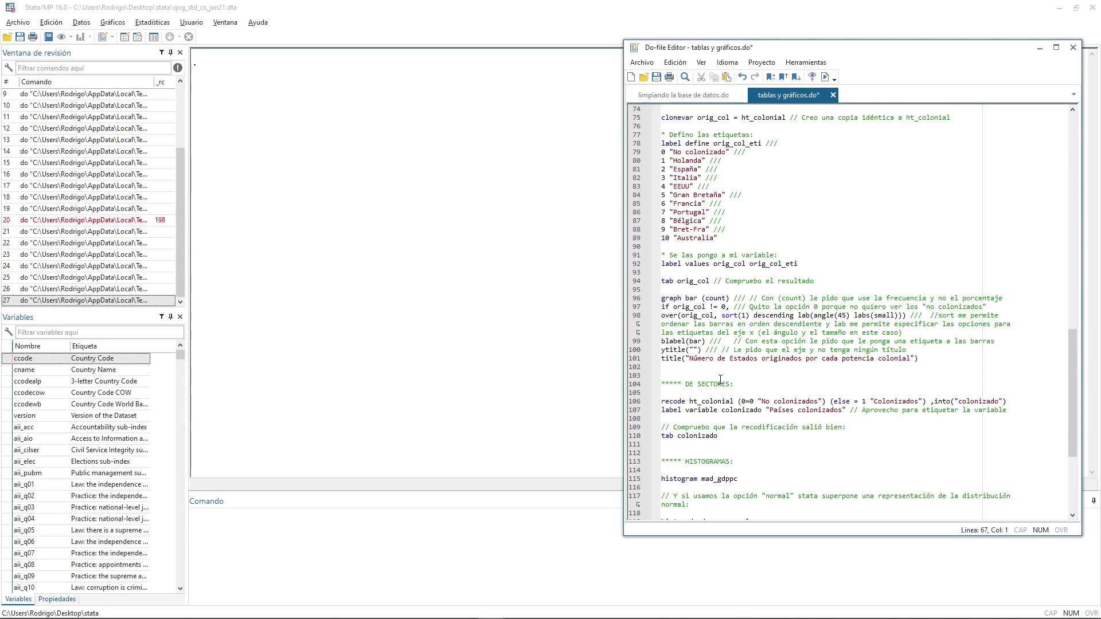
pyautogui.scroll(-6, 720, 380)
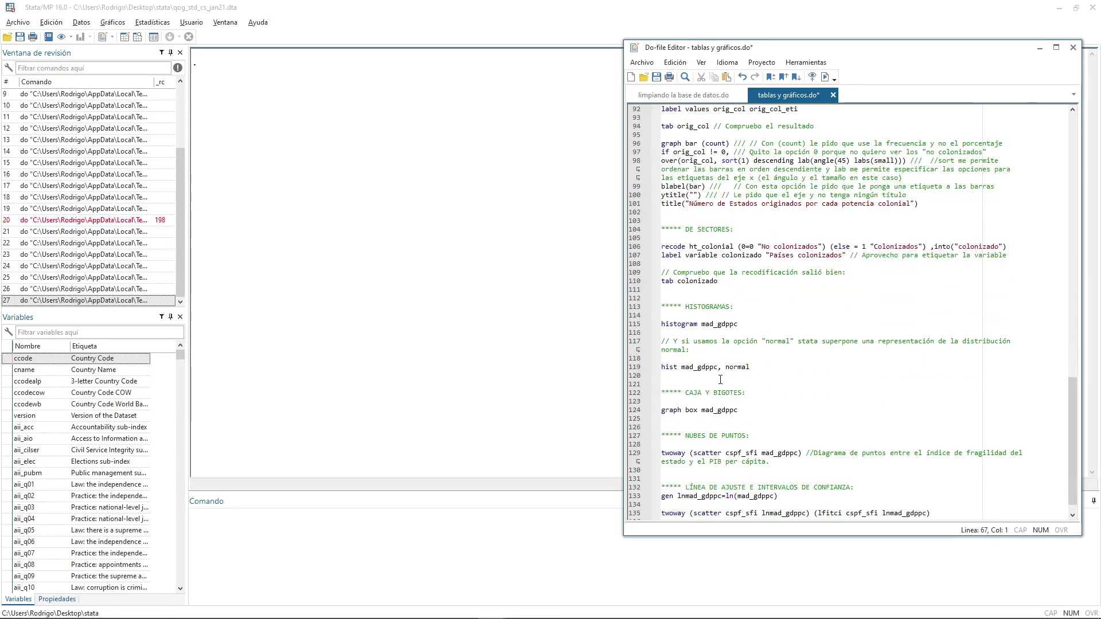
pyautogui.scroll(-1, 720, 379)
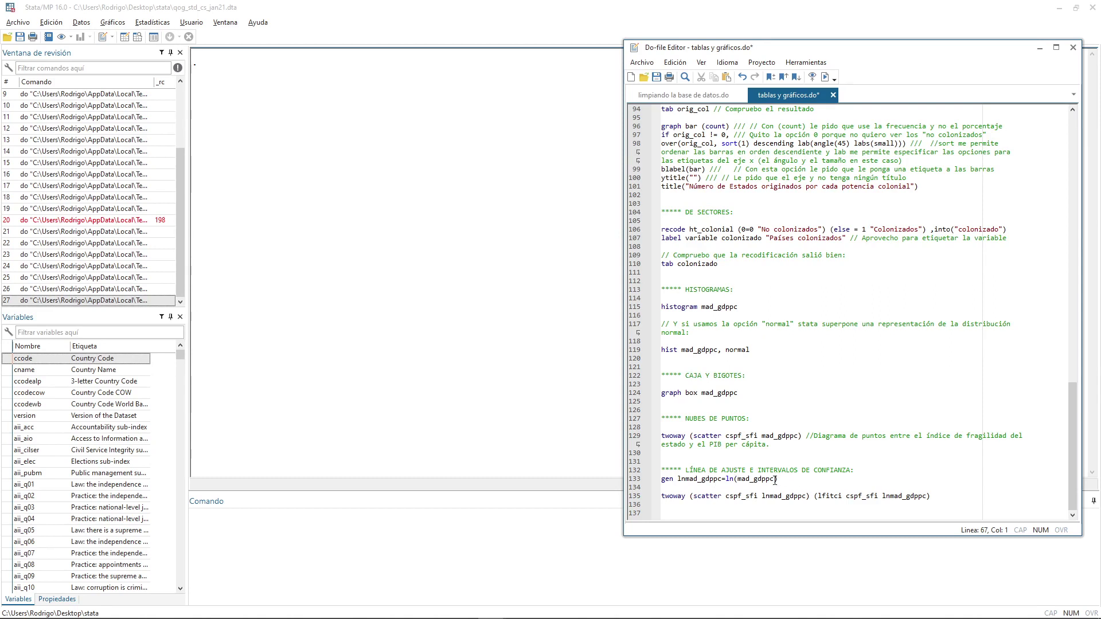
pyautogui.moveTo(661, 290); pyautogui.dragTo(942, 499)
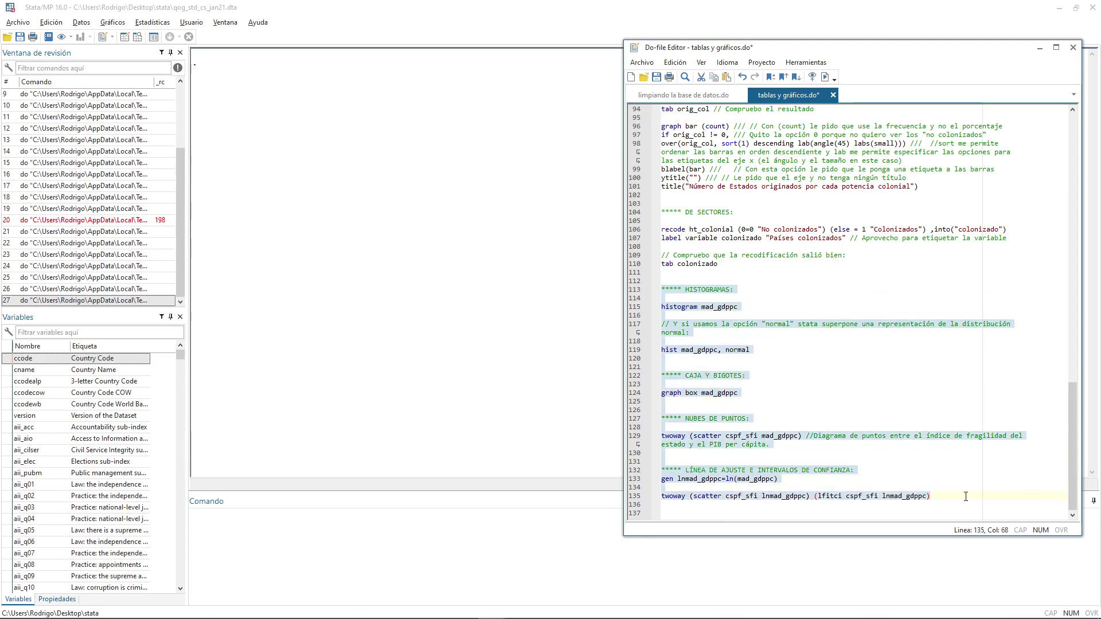
pyautogui.scroll(6, 832, 436)
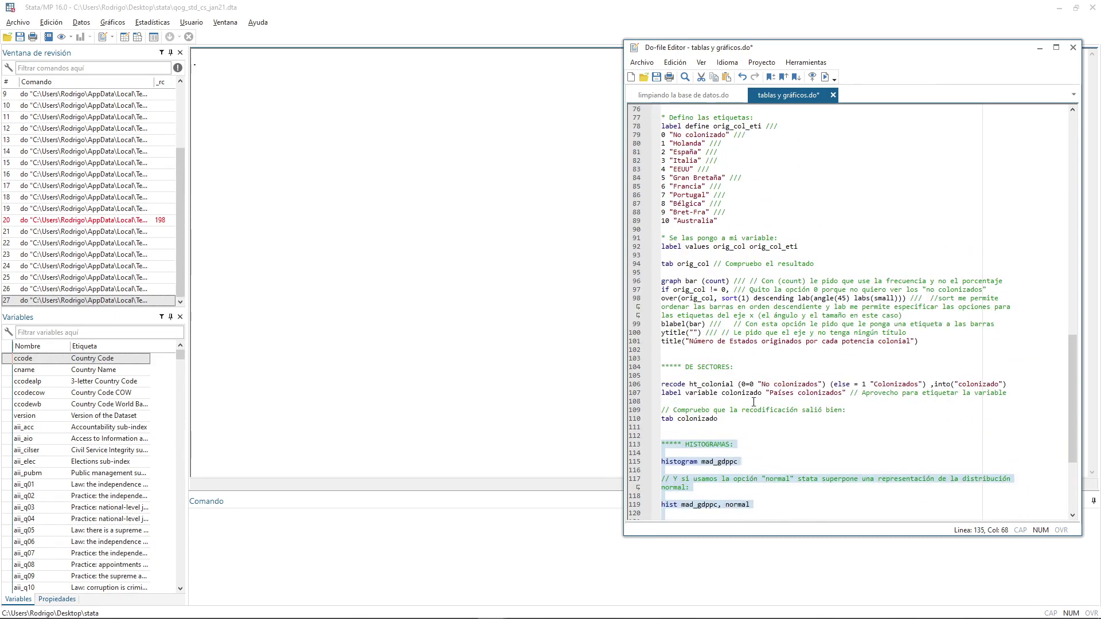
pyautogui.moveTo(753, 417); pyautogui.dragTo(657, 218)
pyautogui.scroll(4, 657, 224)
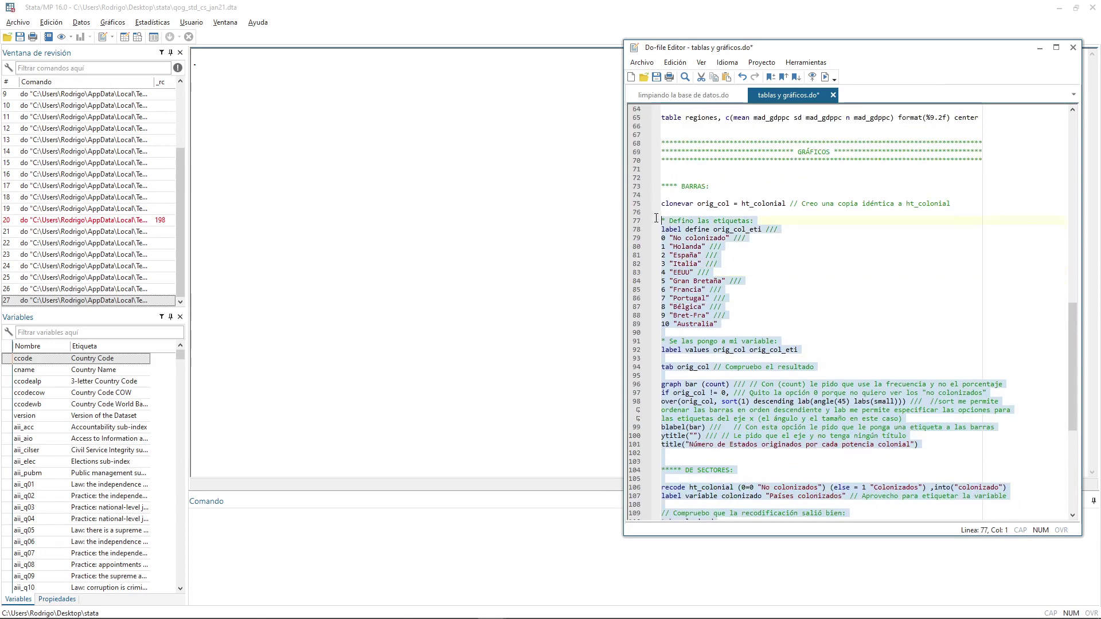
pyautogui.click(758, 281)
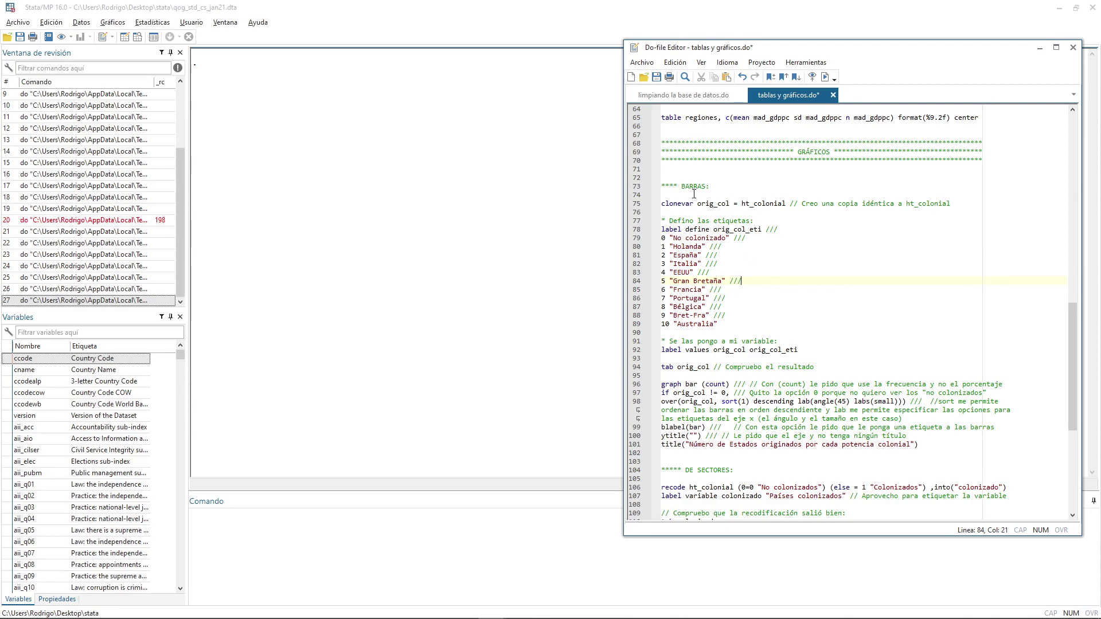
# Run the commands that clone ht_colonial as orig_col and define the orig_col_eti labels from 0 "No colonizado" to 10 "Australia"
pyautogui.moveTo(694, 194); pyautogui.dragTo(707, 331)
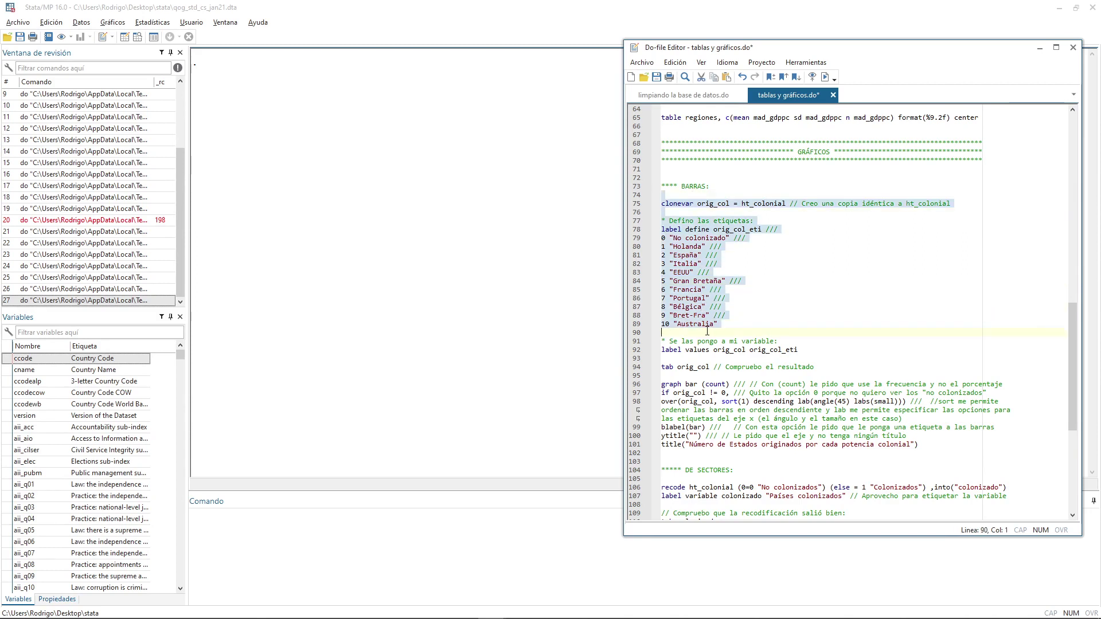
pyautogui.hotkey('shift', 'Left')
pyautogui.hotkey('ctrl', 'd')
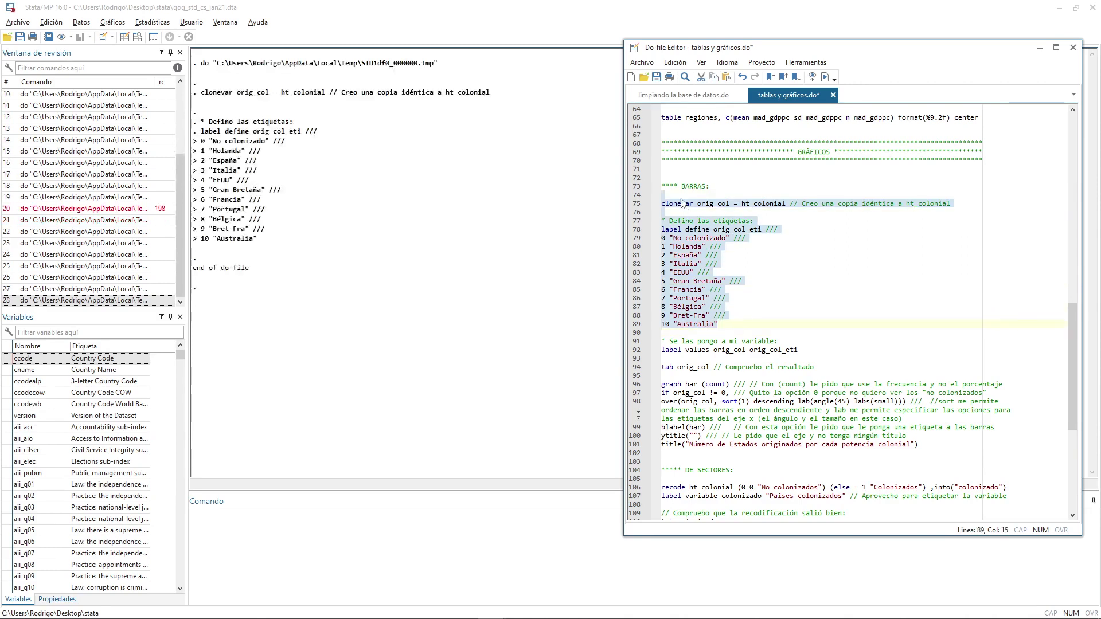
# Run the commands that assign the orig_col_eti labels to orig_col and tabulate orig_col
pyautogui.scroll(-1, 700, 218)
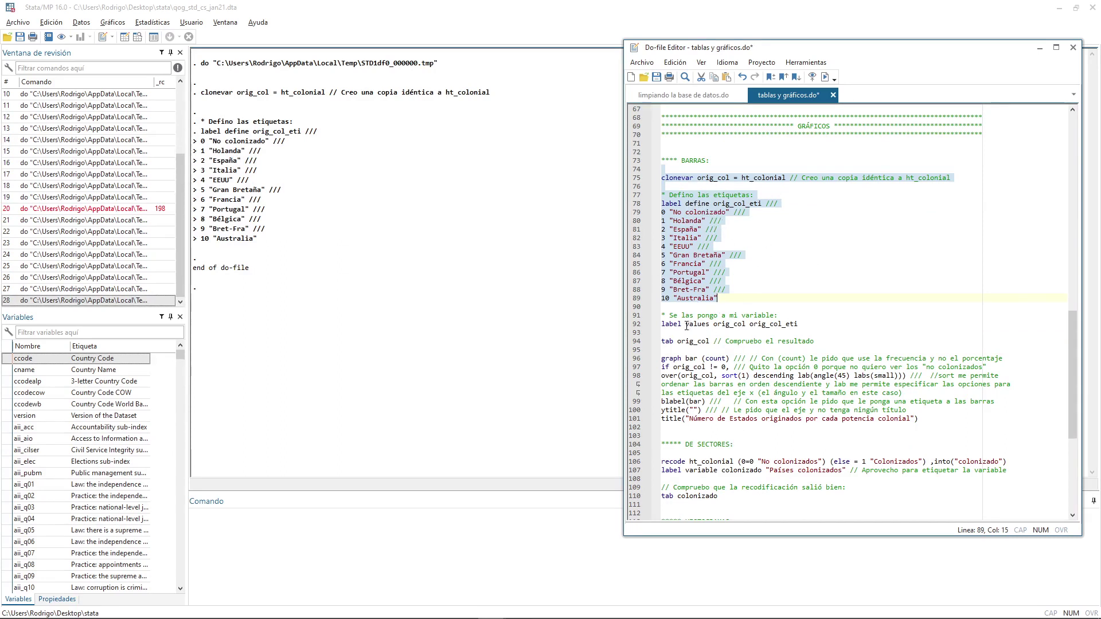
pyautogui.moveTo(685, 324); pyautogui.dragTo(737, 342)
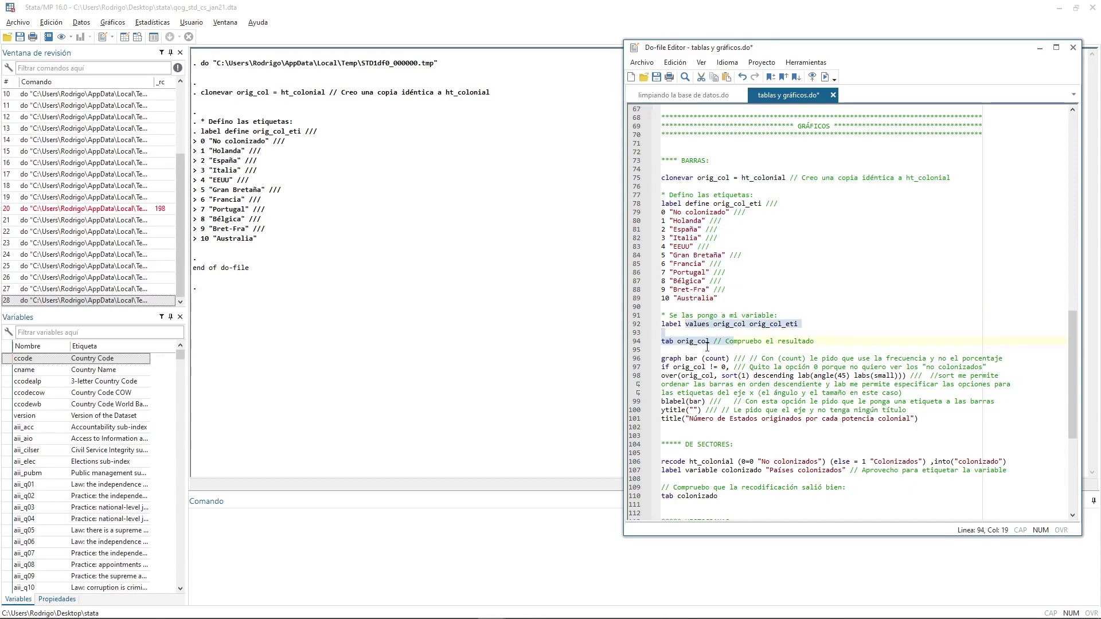
pyautogui.hotkey('ctrl', 'd')
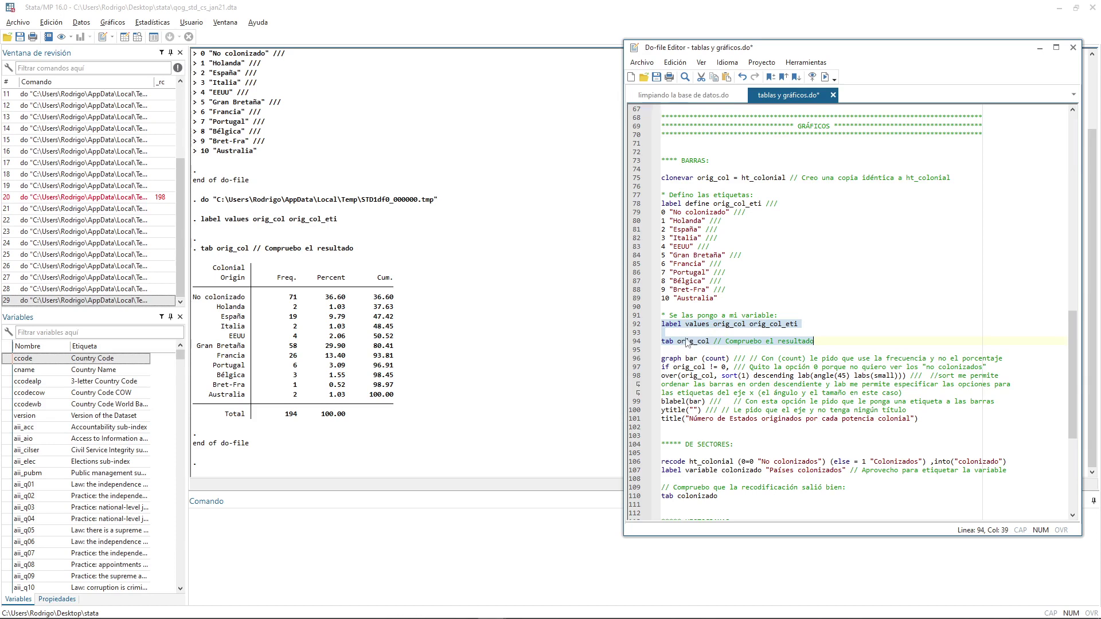
pyautogui.scroll(1, 678, 343)
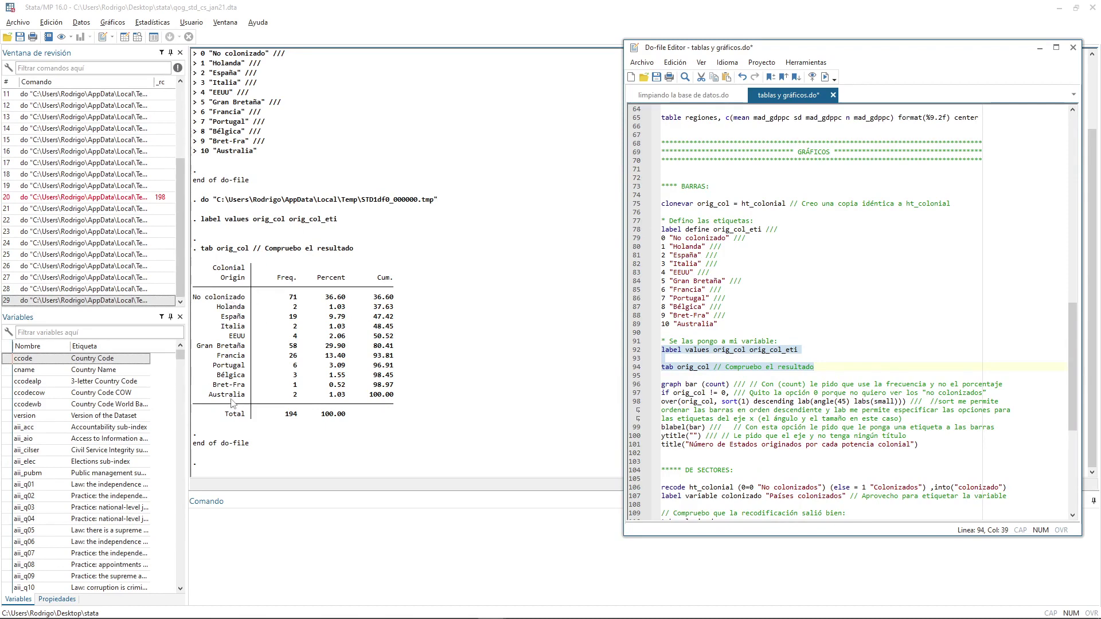
# Compare the syntax of the graph commands in the do-file: graph bar, histogram, graph box and twoway scatter
pyautogui.scroll(-2, 767, 377)
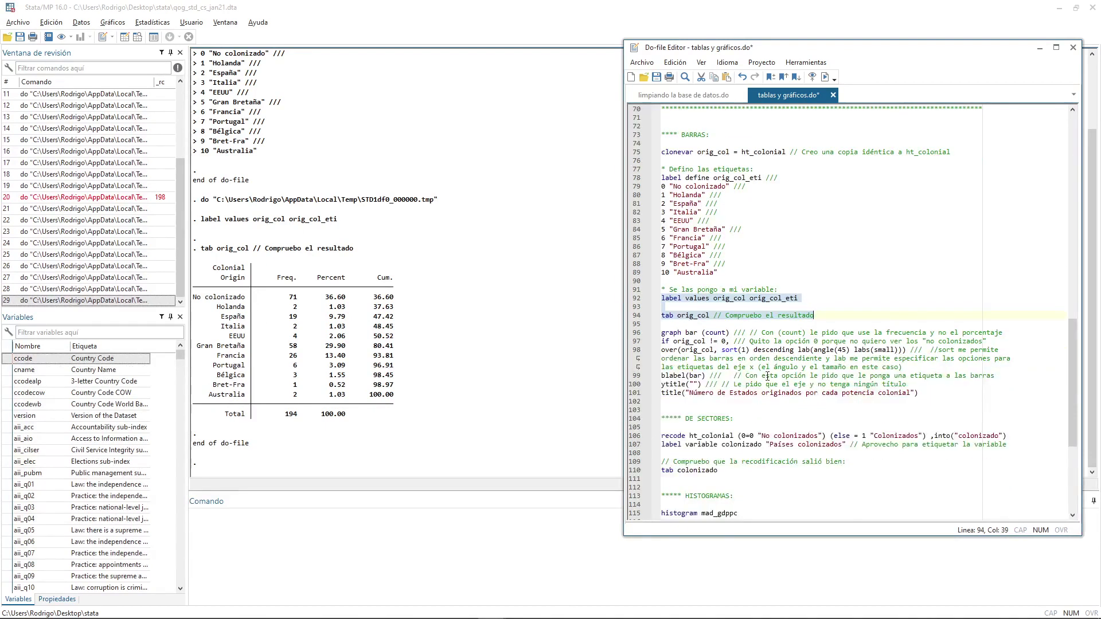
pyautogui.scroll(-1, 767, 377)
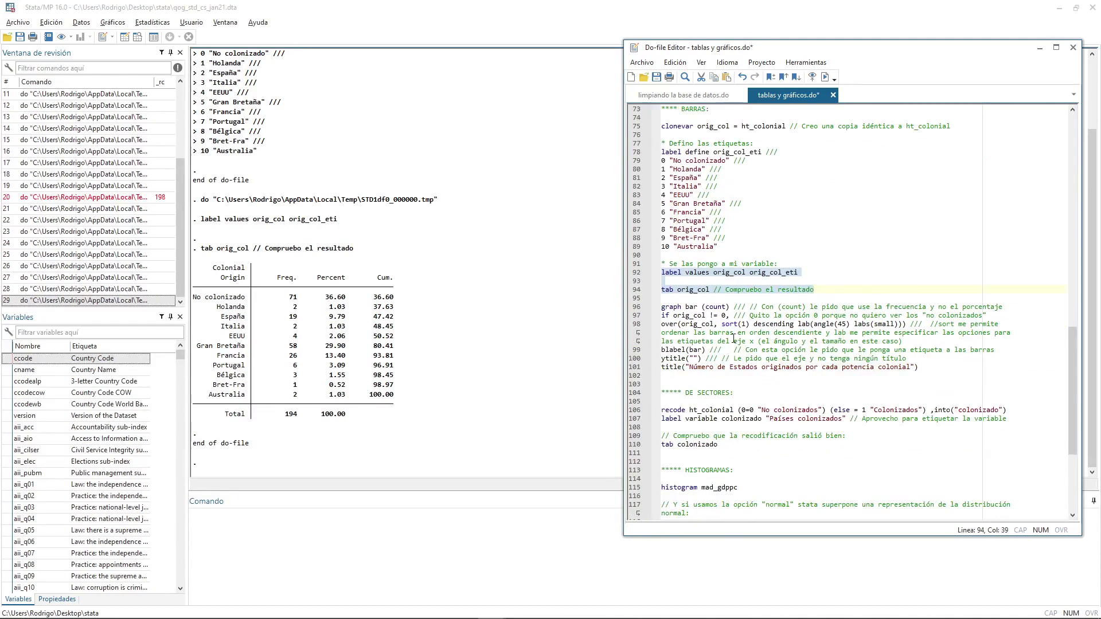
pyautogui.doubleClick(671, 307)
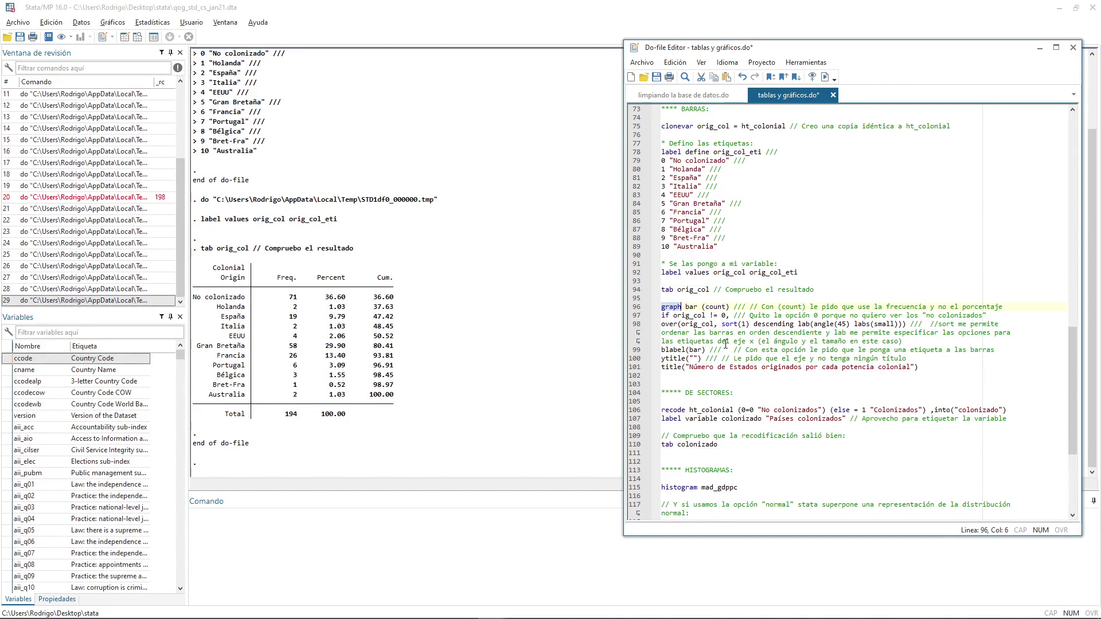
pyautogui.doubleClick(691, 307)
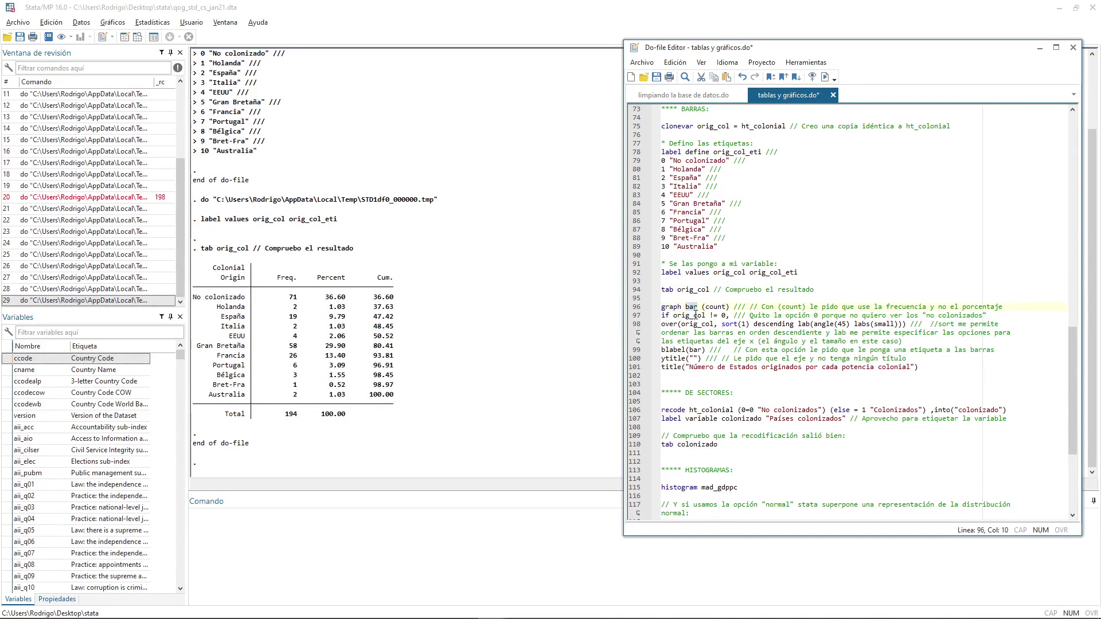
pyautogui.scroll(-4, 696, 311)
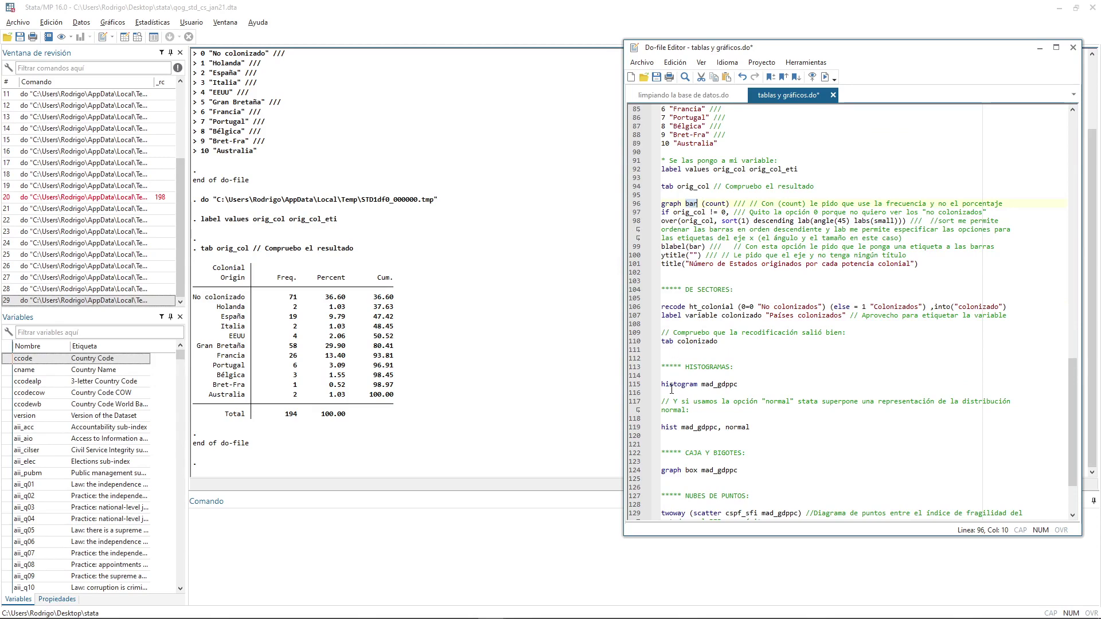
pyautogui.scroll(-3, 665, 361)
pyautogui.scroll(1, 678, 384)
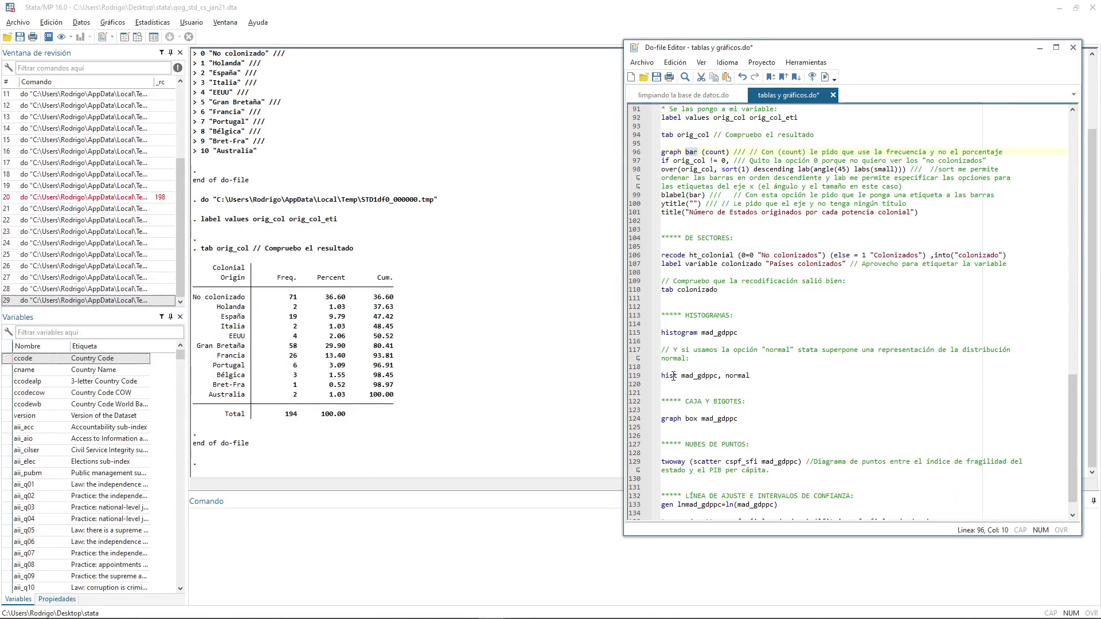
pyautogui.doubleClick(670, 419)
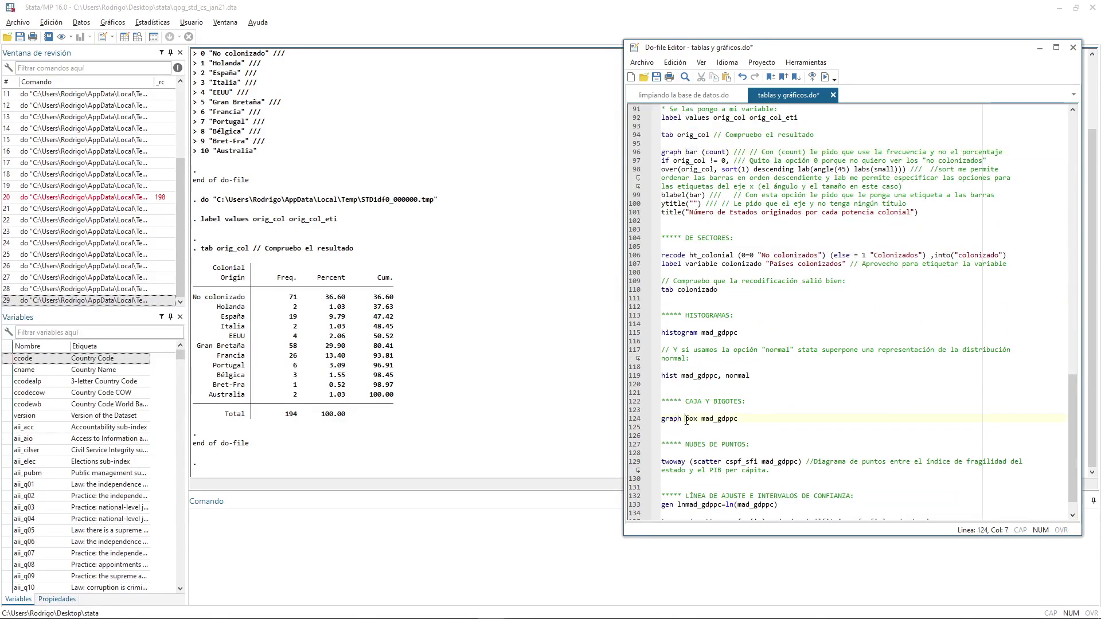
pyautogui.doubleClick(691, 419)
pyautogui.scroll(-1, 718, 434)
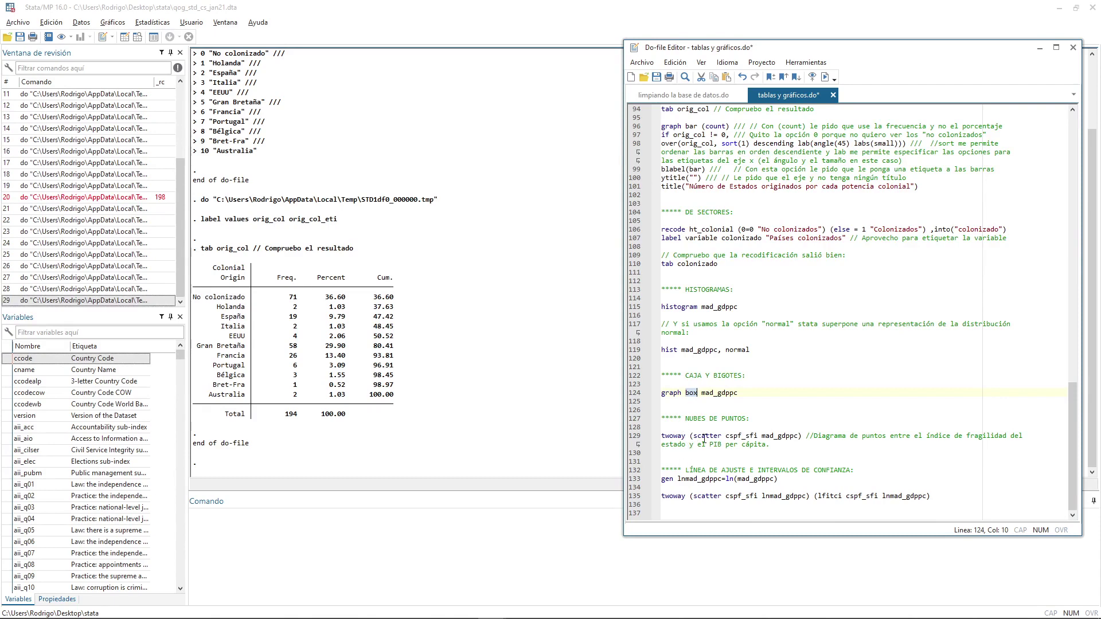
pyautogui.doubleClick(704, 437)
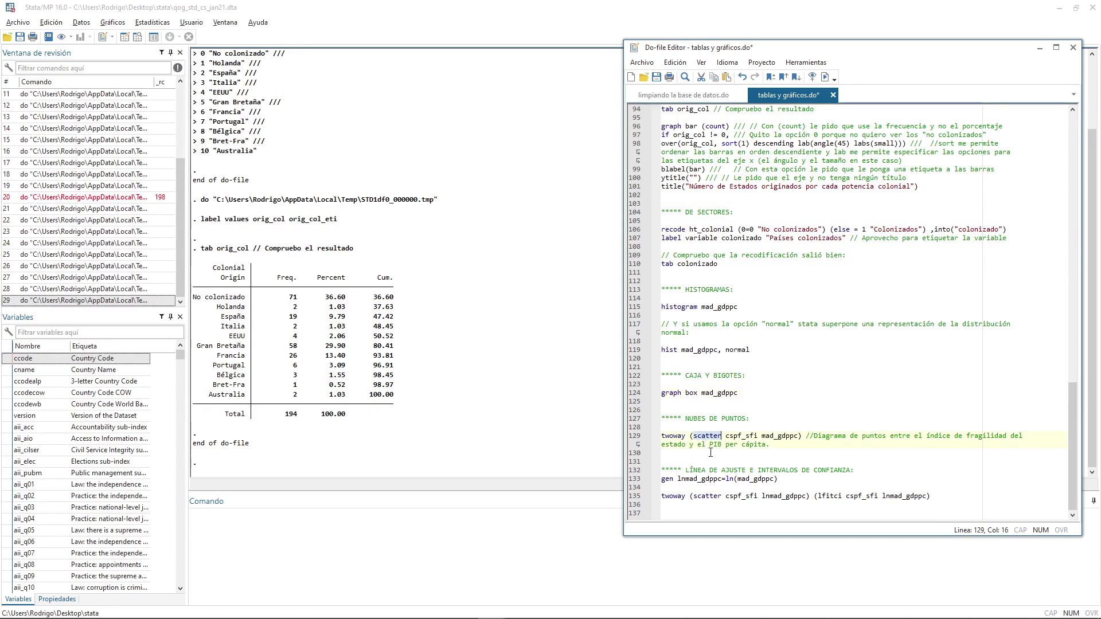
pyautogui.doubleClick(672, 437)
pyautogui.scroll(2, 680, 452)
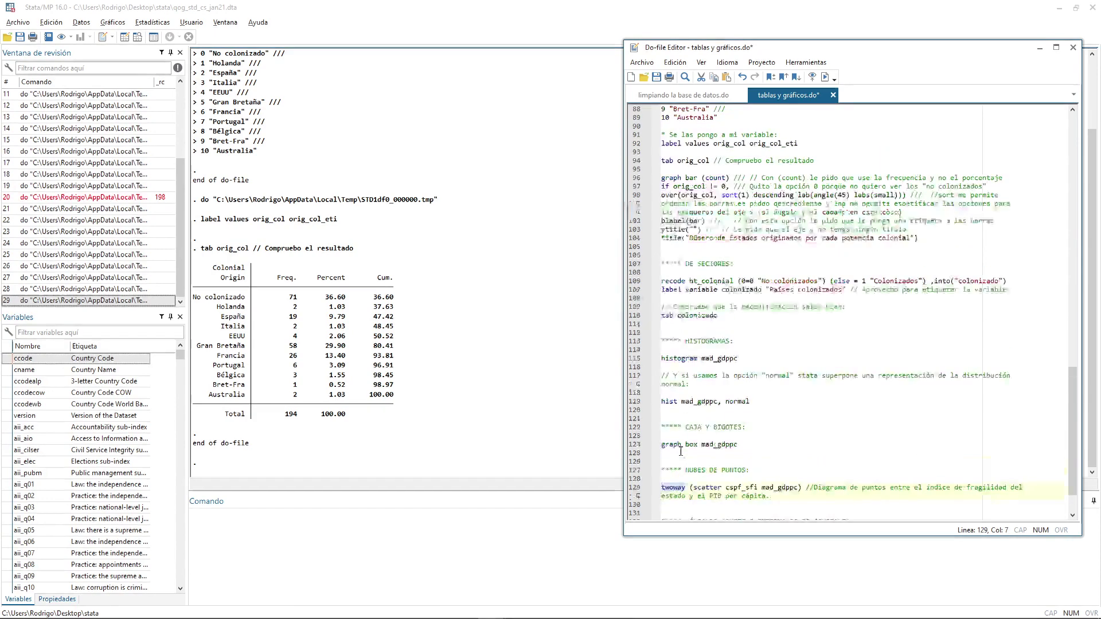
# Compare the histogram command with the opening of the bar chart command, graph bar (count)
pyautogui.doubleClick(678, 359)
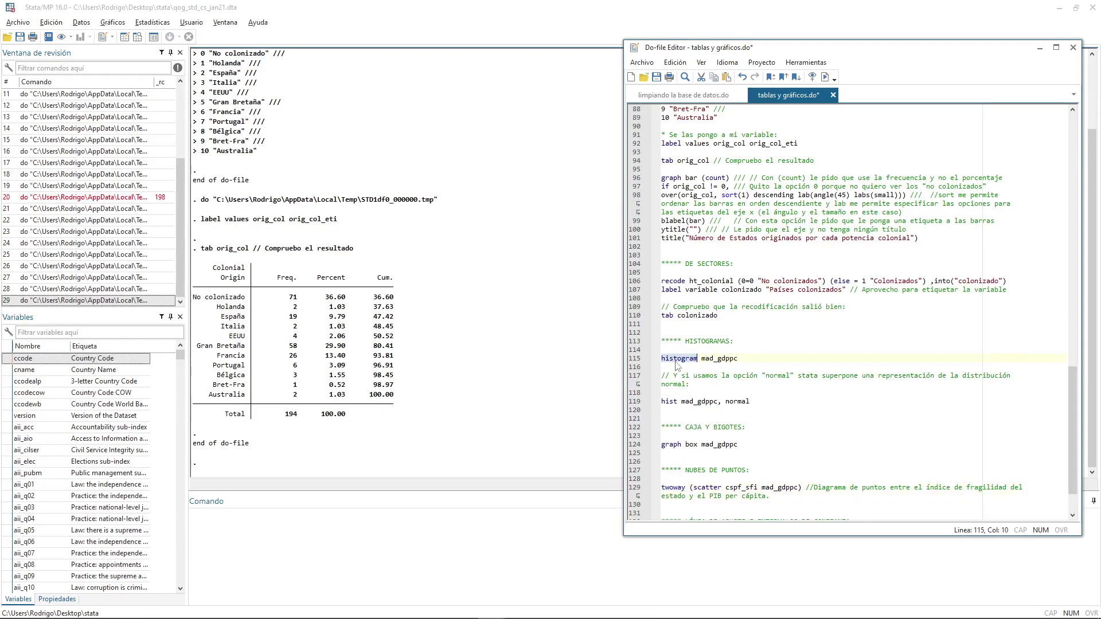
pyautogui.scroll(2, 703, 375)
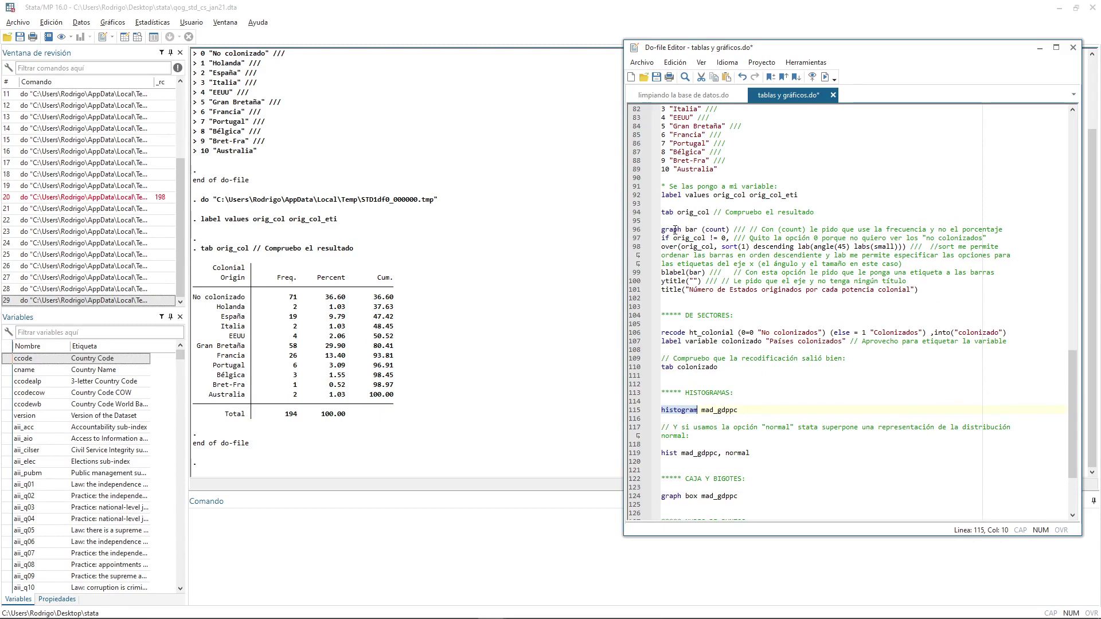
pyautogui.scroll(2, 675, 229)
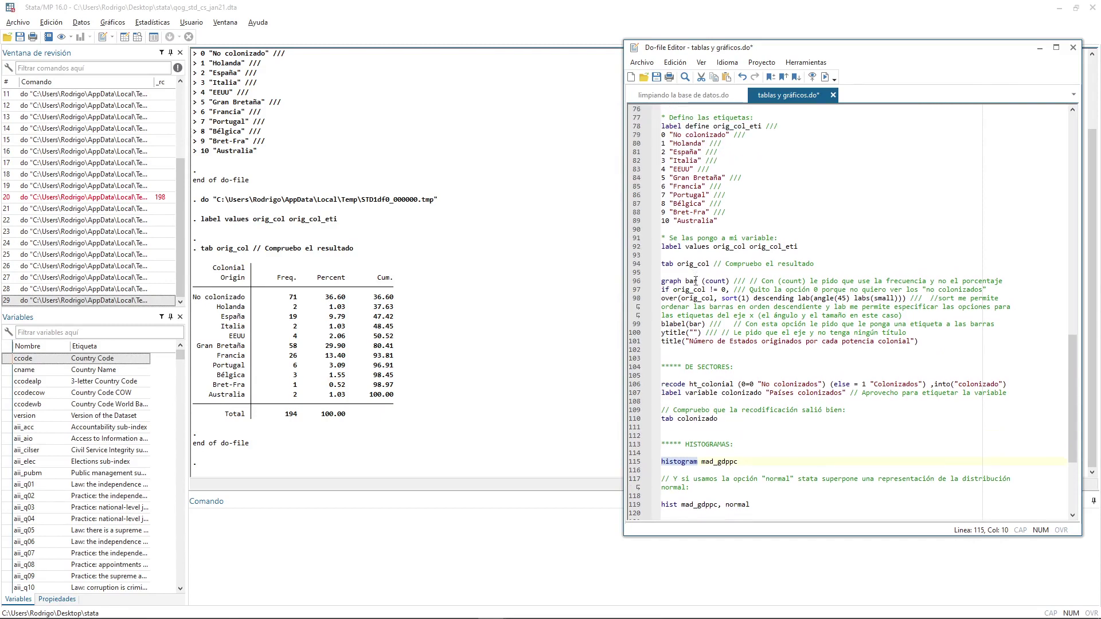
pyautogui.doubleClick(673, 280)
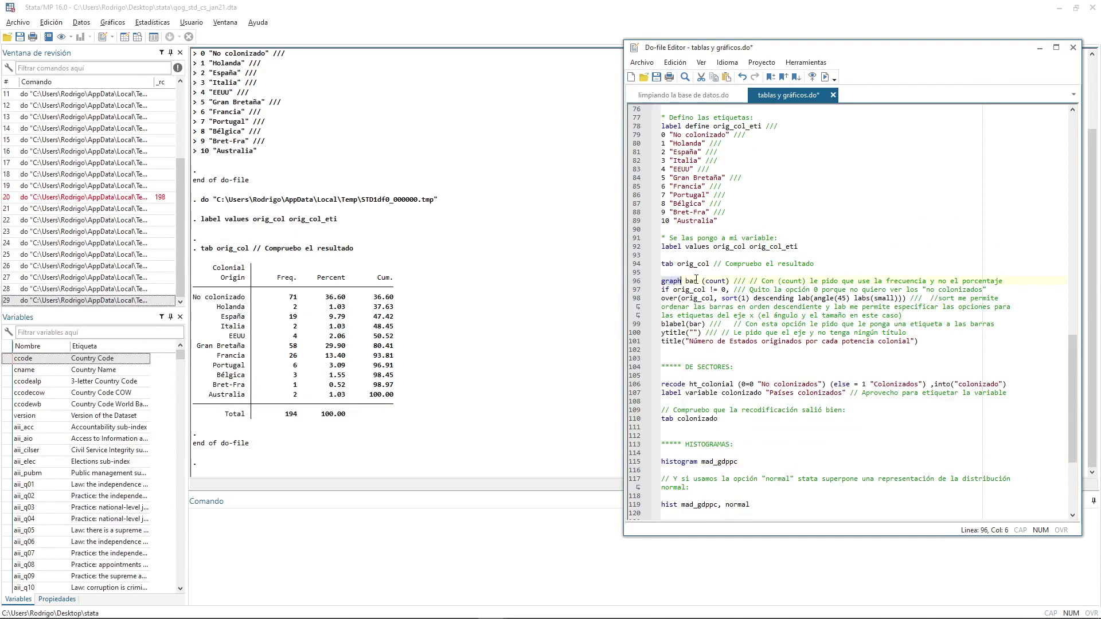
pyautogui.doubleClick(695, 281)
pyautogui.moveTo(702, 281); pyautogui.dragTo(730, 281)
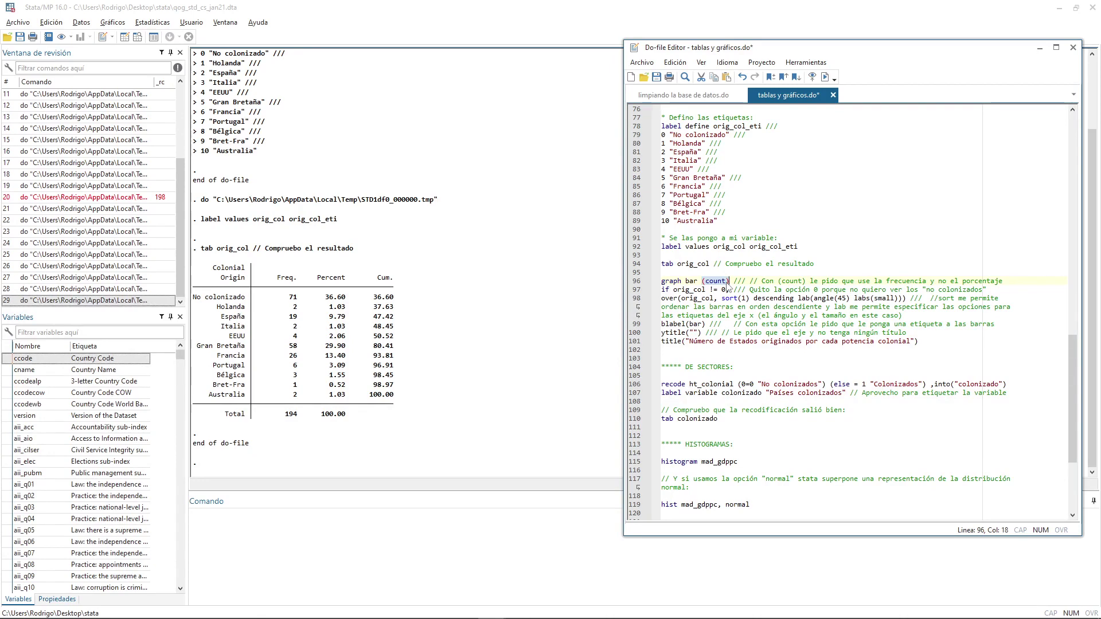
# Examine the if orig_col != 0 condition in the graph bar command and the comma that separates it from the options
pyautogui.doubleClick(683, 290)
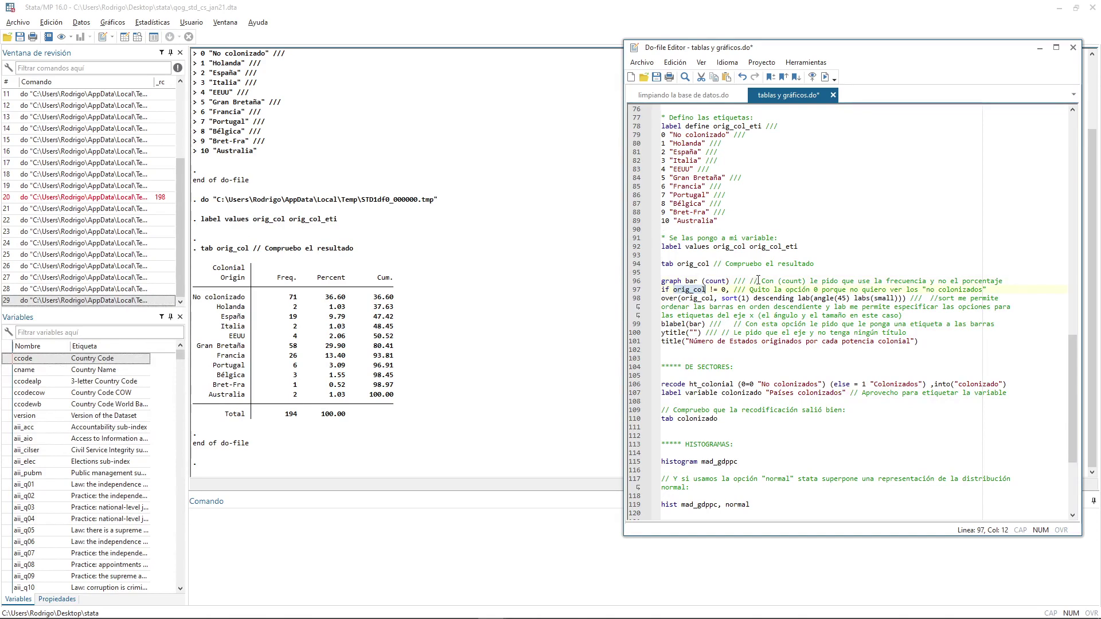
pyautogui.click(687, 290)
pyautogui.moveTo(675, 290); pyautogui.dragTo(726, 290)
pyautogui.click(703, 289)
pyautogui.click(726, 291)
pyautogui.write(',')
pyautogui.press('Left')
pyautogui.press('Left')
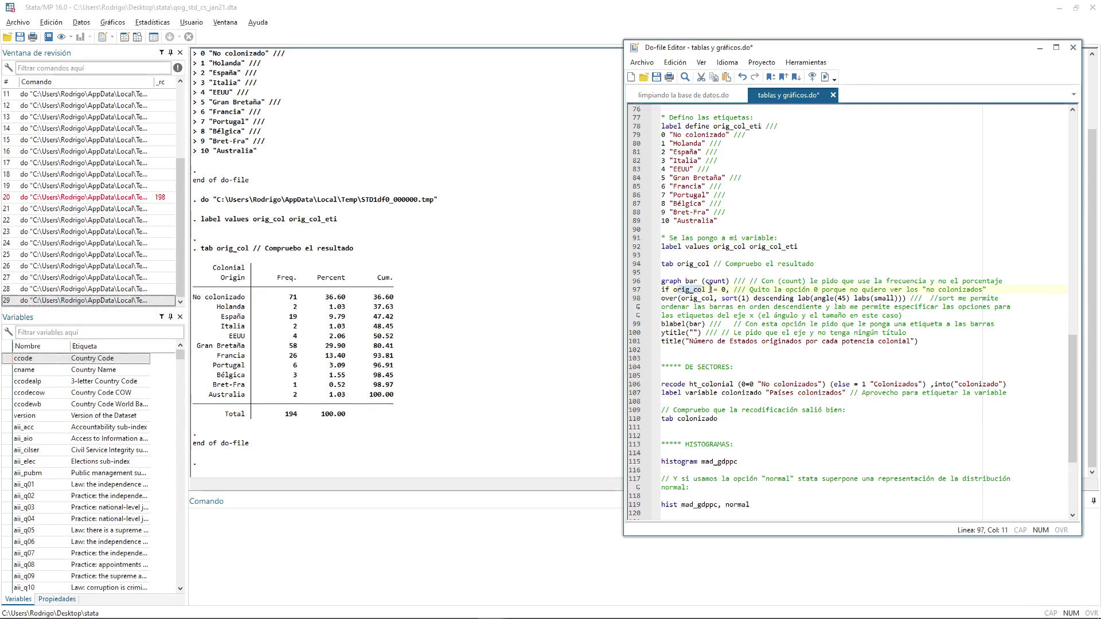
pyautogui.moveTo(676, 289); pyautogui.dragTo(726, 290)
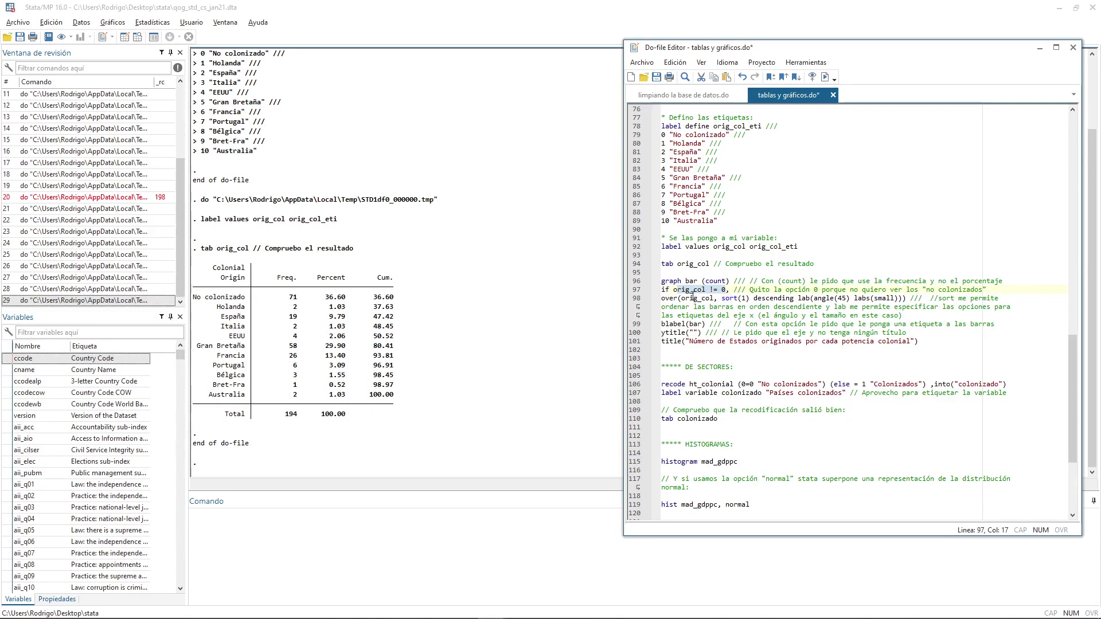
# Examine the over() option of the bar chart command: orig_col, sort(1), descending and the lab() suboptions, relating them to (count)
pyautogui.click(674, 297)
pyautogui.click(696, 307)
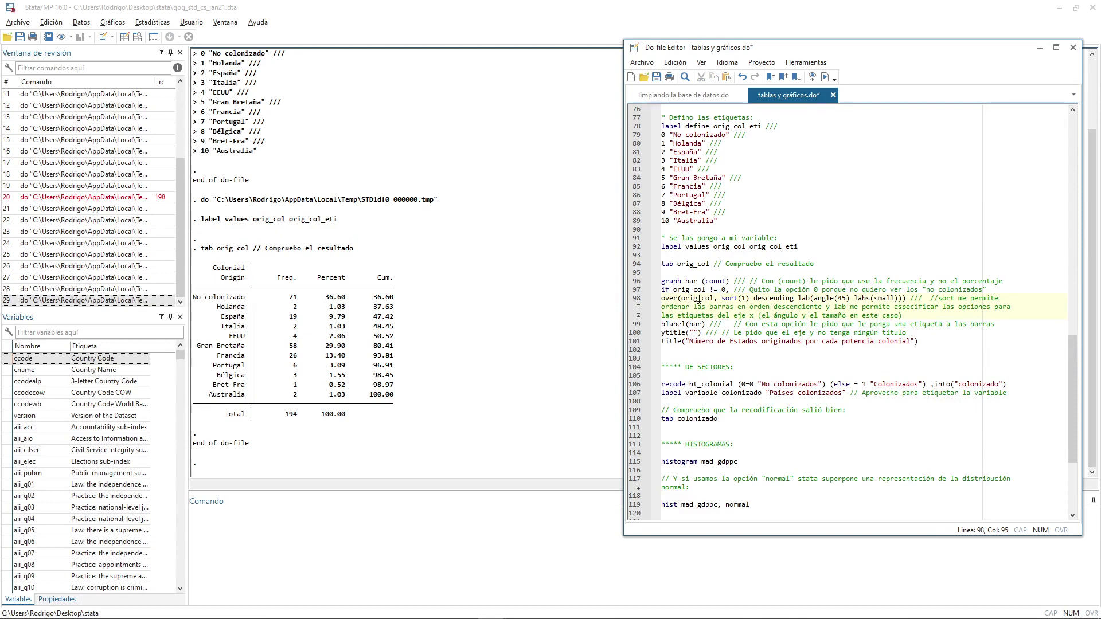
pyautogui.doubleClick(697, 298)
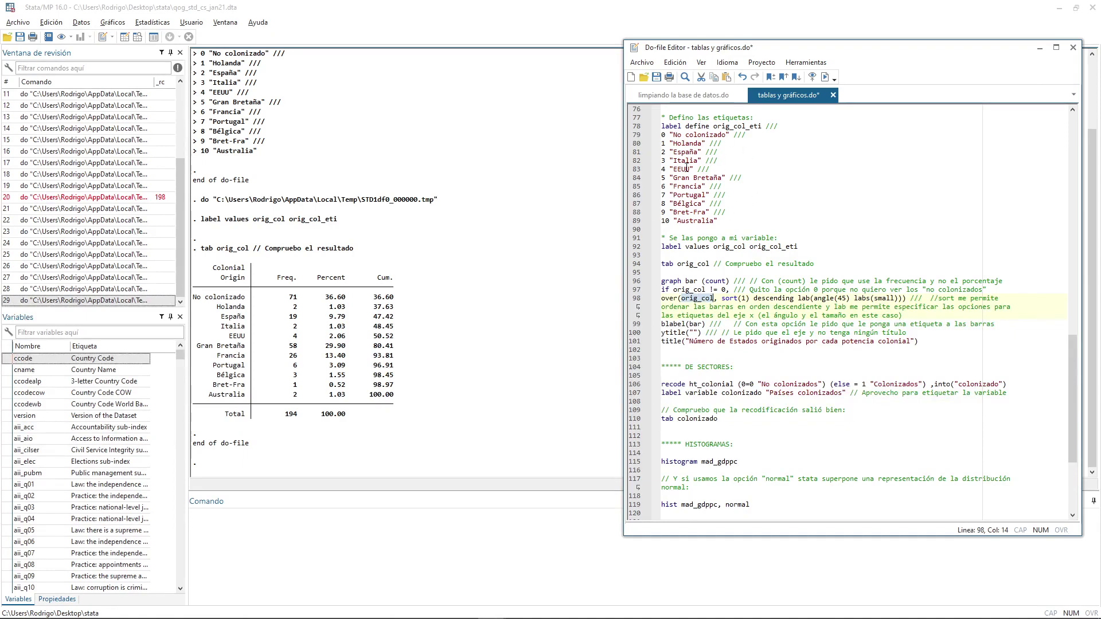
pyautogui.scroll(2, 687, 167)
pyautogui.scroll(-1, 712, 331)
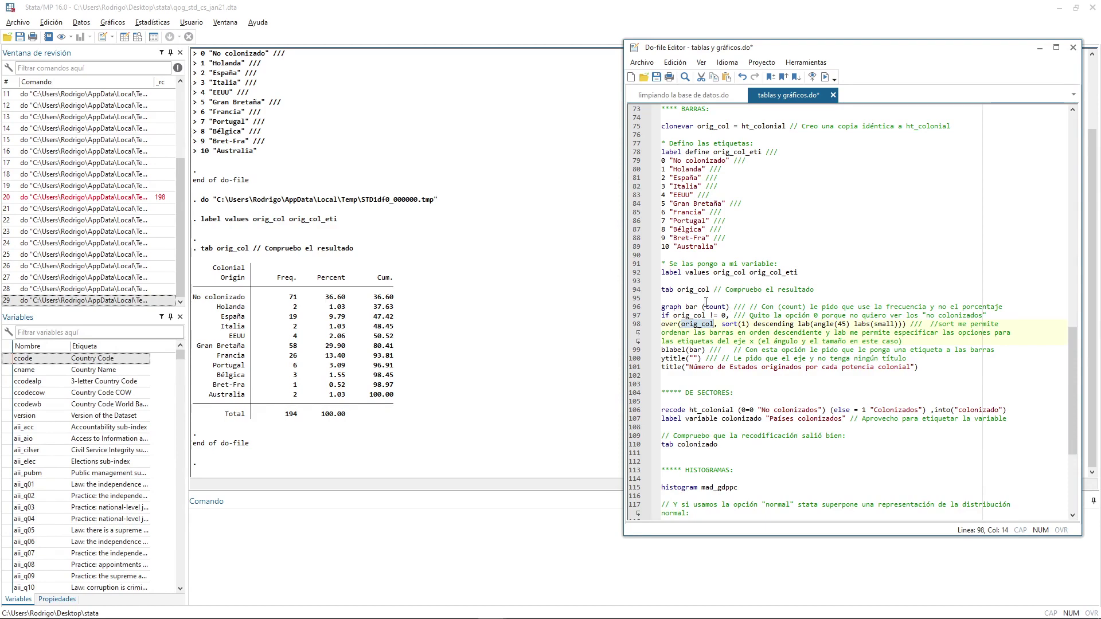
pyautogui.doubleClick(709, 308)
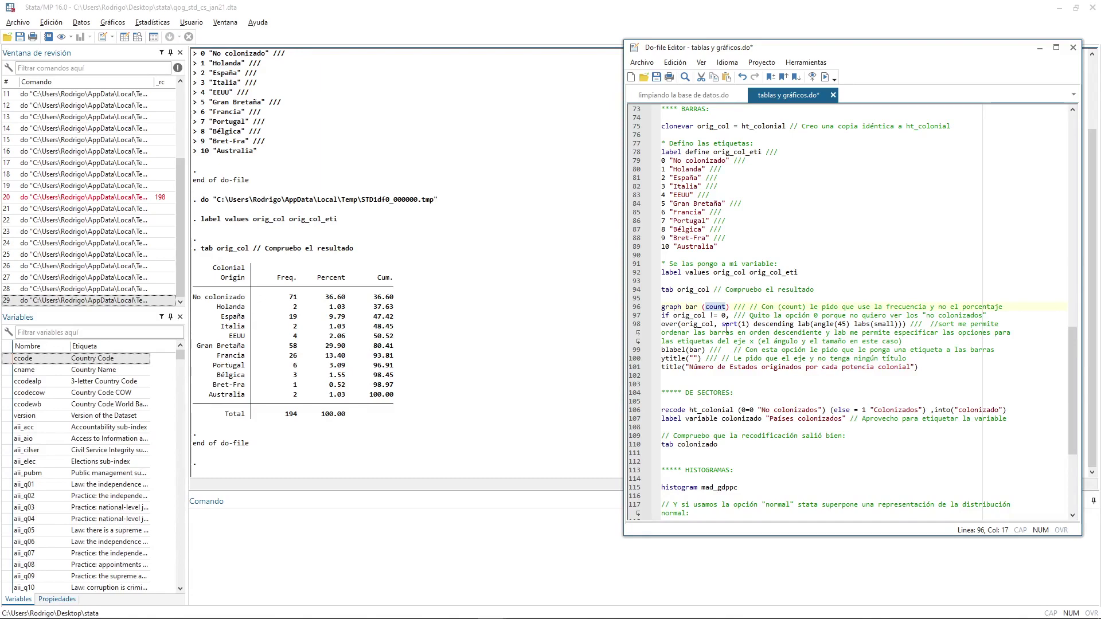
pyautogui.moveTo(721, 325); pyautogui.dragTo(750, 325)
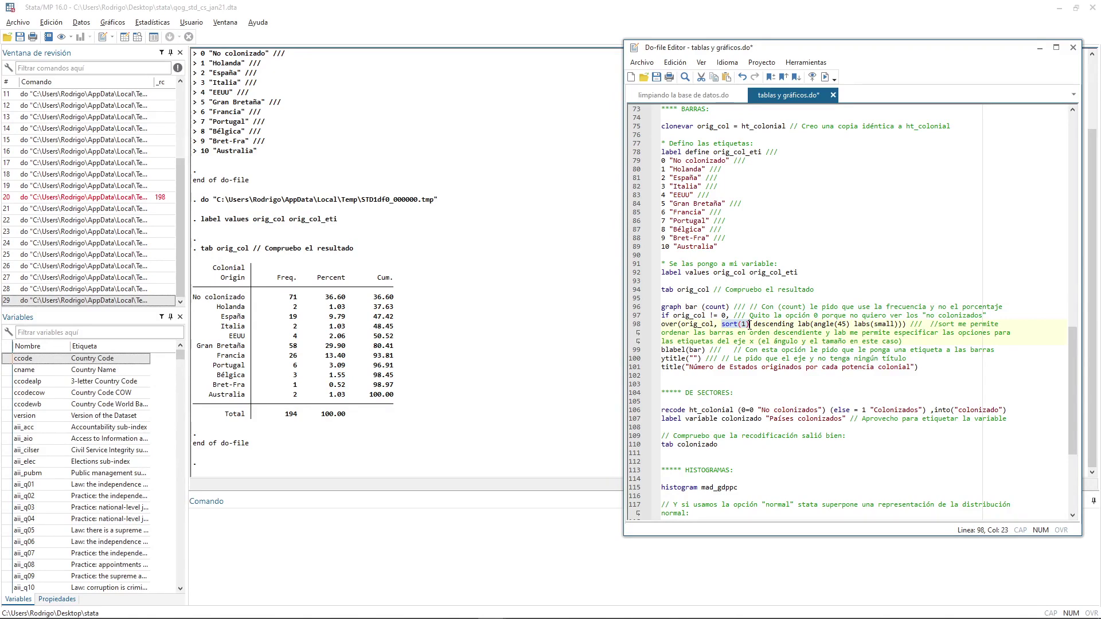
pyautogui.moveTo(753, 325); pyautogui.dragTo(794, 325)
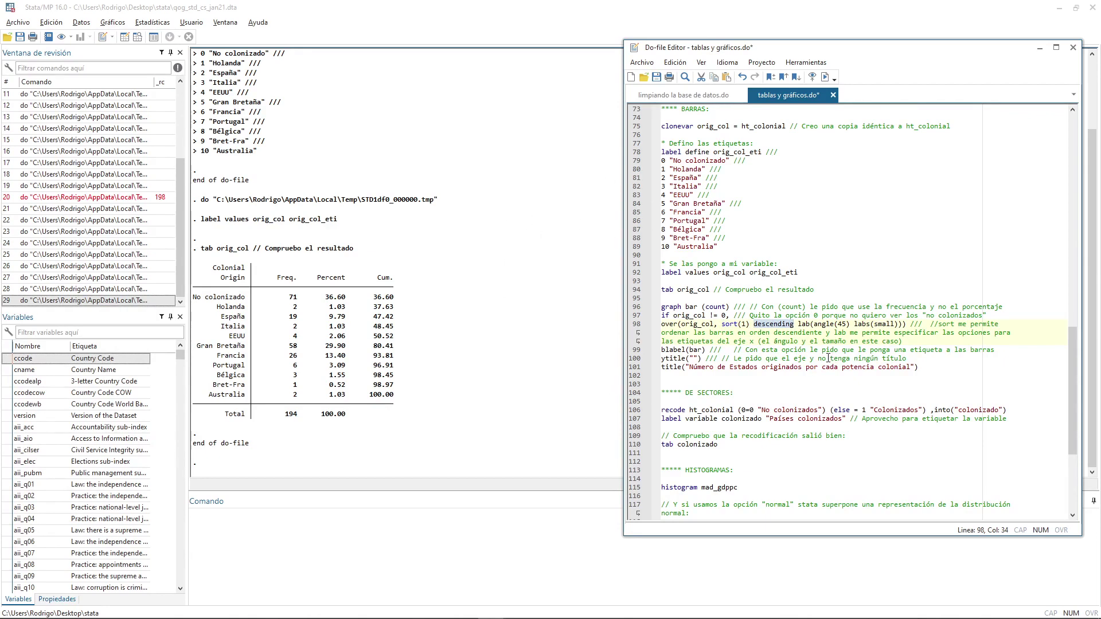
pyautogui.moveTo(799, 324); pyautogui.dragTo(901, 324)
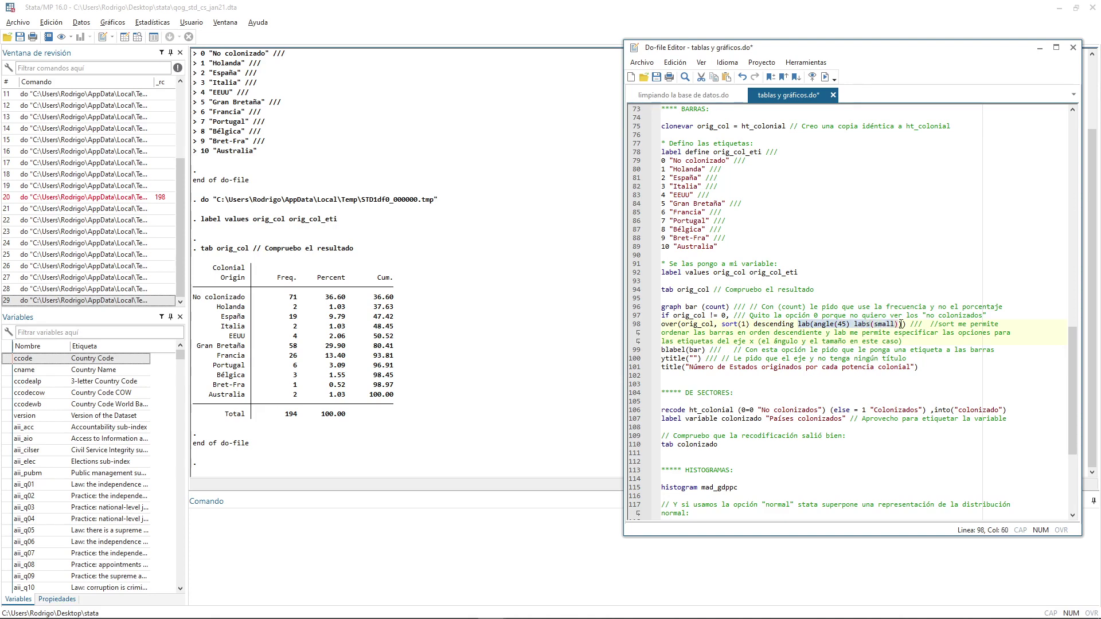
# Check how the comma and parentheses inside over() separate orig_col from its suboptions
pyautogui.write('))')
pyautogui.press('BackSpace')
pyautogui.moveTo(680, 325); pyautogui.dragTo(715, 325)
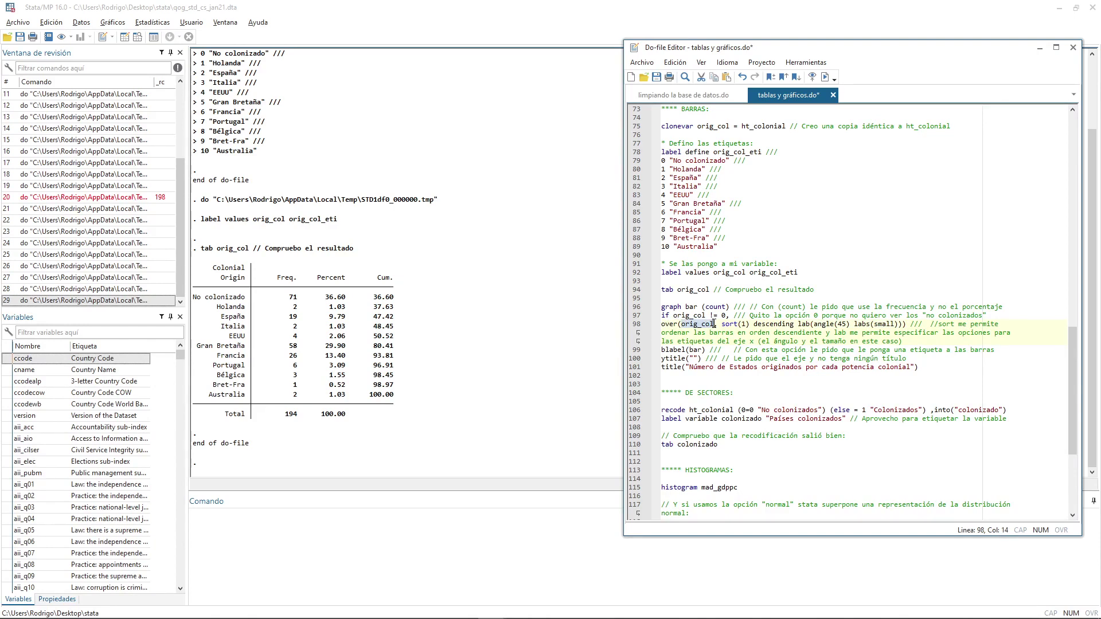
pyautogui.click(715, 325)
pyautogui.write(',')
pyautogui.moveTo(722, 325); pyautogui.dragTo(902, 325)
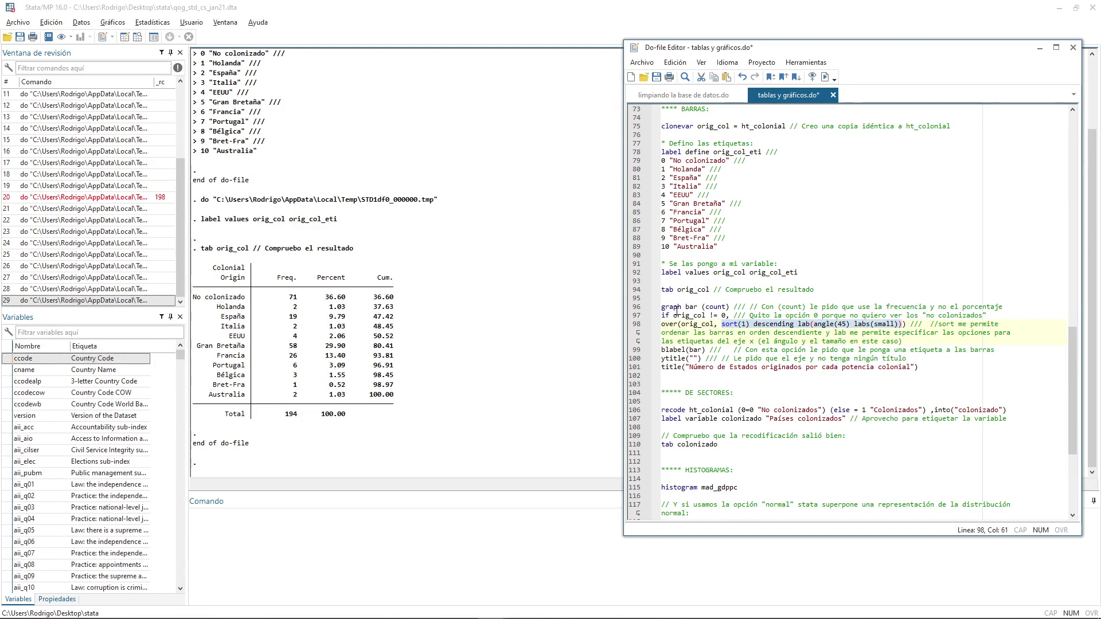
pyautogui.click(691, 324)
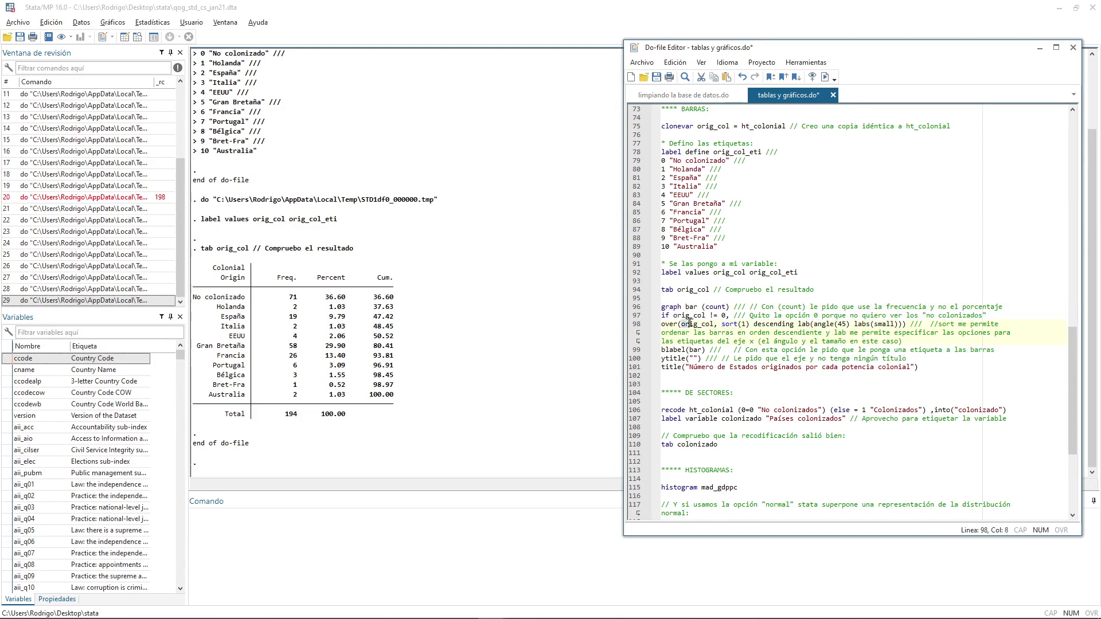
pyautogui.moveTo(691, 324); pyautogui.dragTo(904, 326)
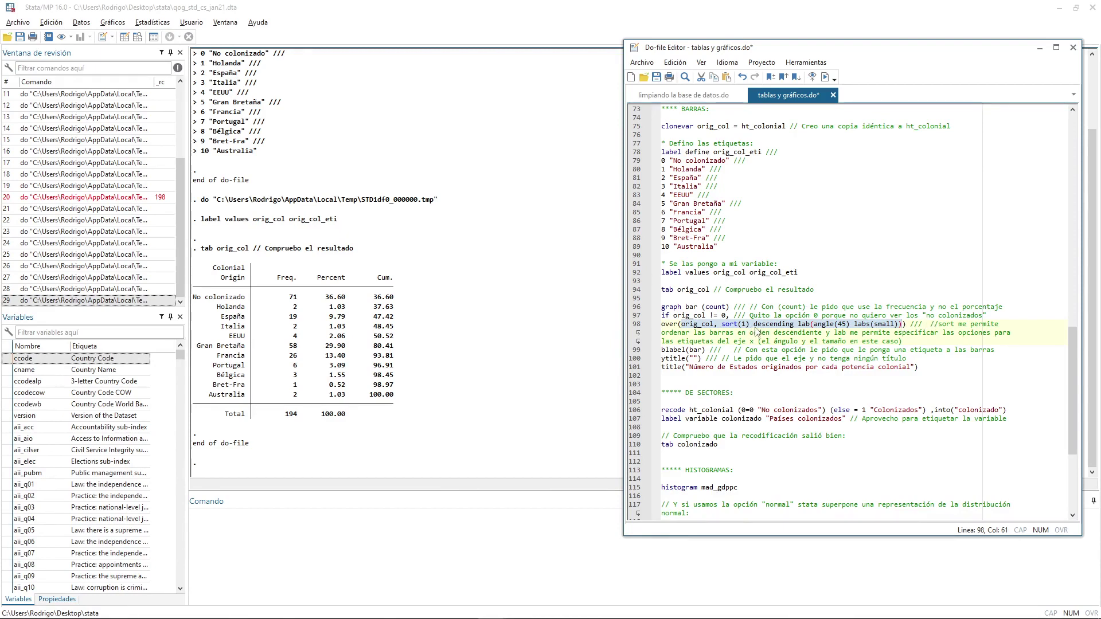
# Examine the axis label settings lab(angle(45) labs(small)) and the blabel(bar) option of the bar chart command
pyautogui.click(802, 324)
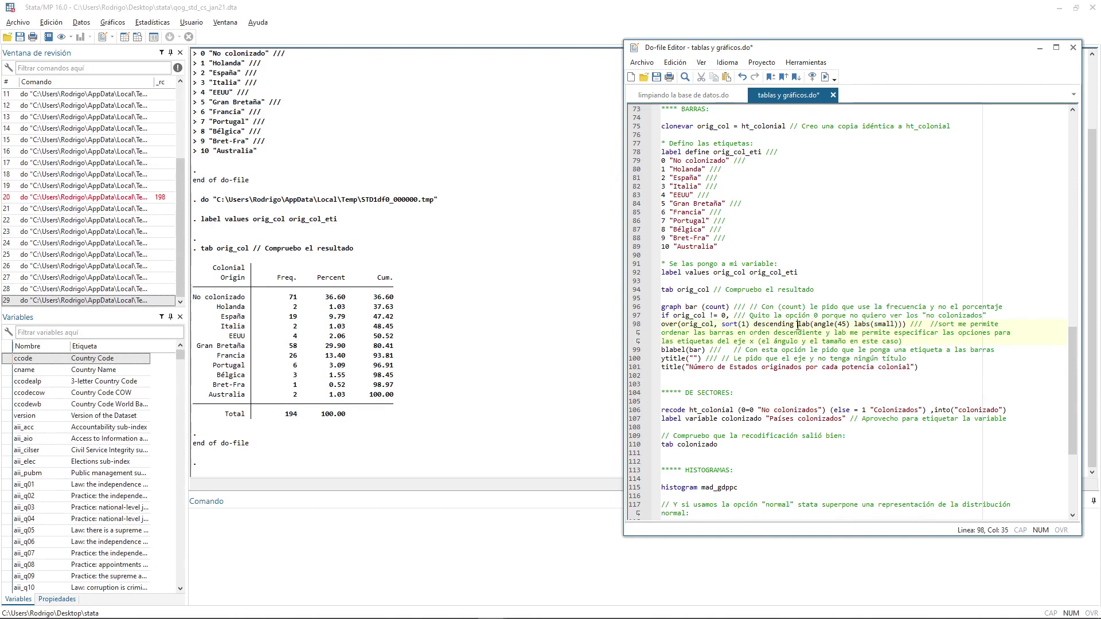
pyautogui.doubleClick(808, 325)
pyautogui.moveTo(809, 324); pyautogui.dragTo(888, 327)
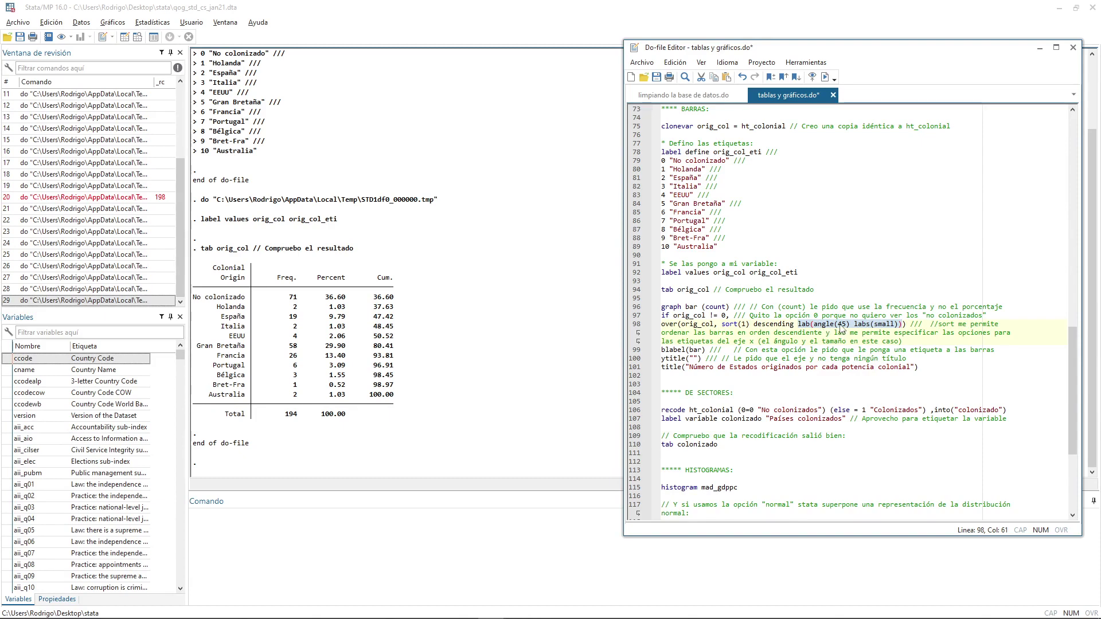
pyautogui.click(873, 325)
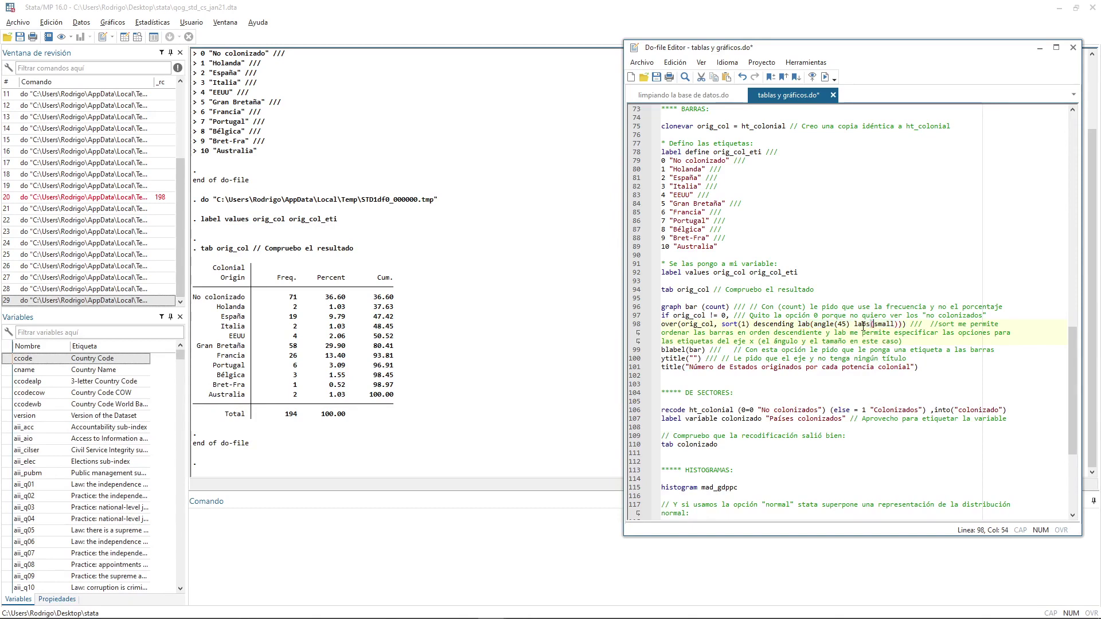
pyautogui.doubleClick(860, 325)
pyautogui.doubleClick(884, 326)
pyautogui.doubleClick(680, 350)
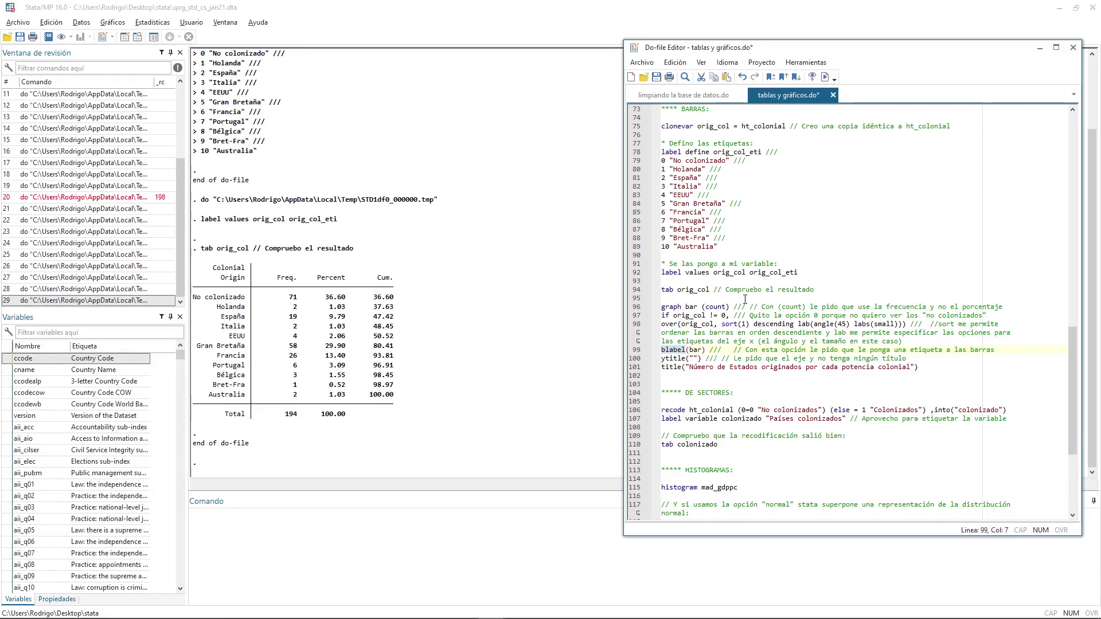
# Examine how /// continues the label define orig_col_eti command across lines, from its first line to 10 "Australia"
pyautogui.scroll(2, 745, 299)
pyautogui.click(778, 204)
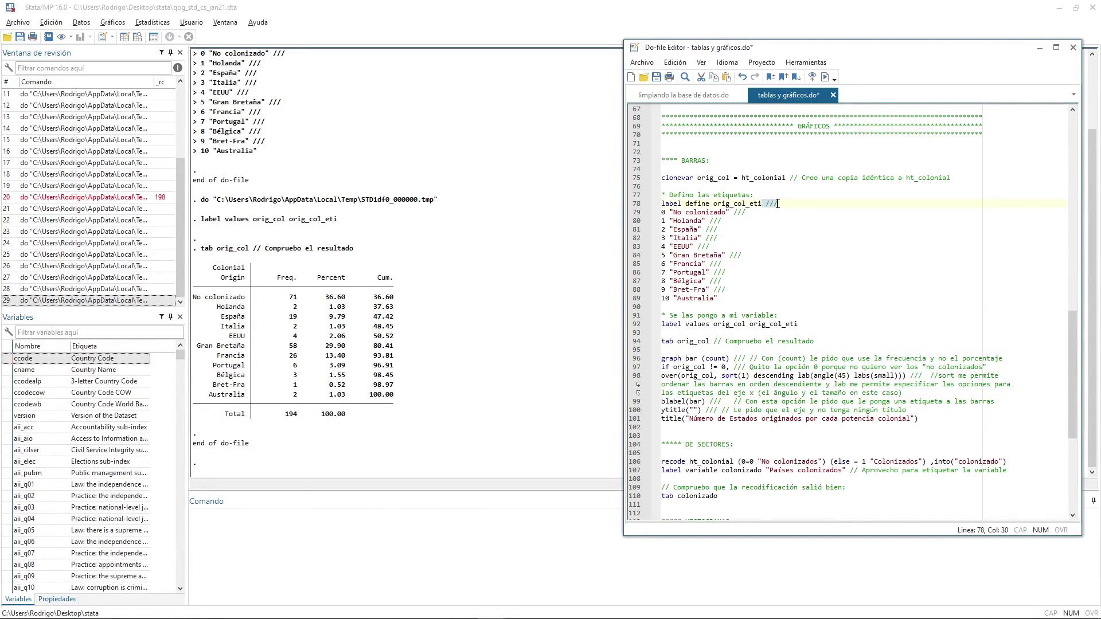
pyautogui.click(779, 203)
pyautogui.moveTo(712, 204); pyautogui.dragTo(704, 309)
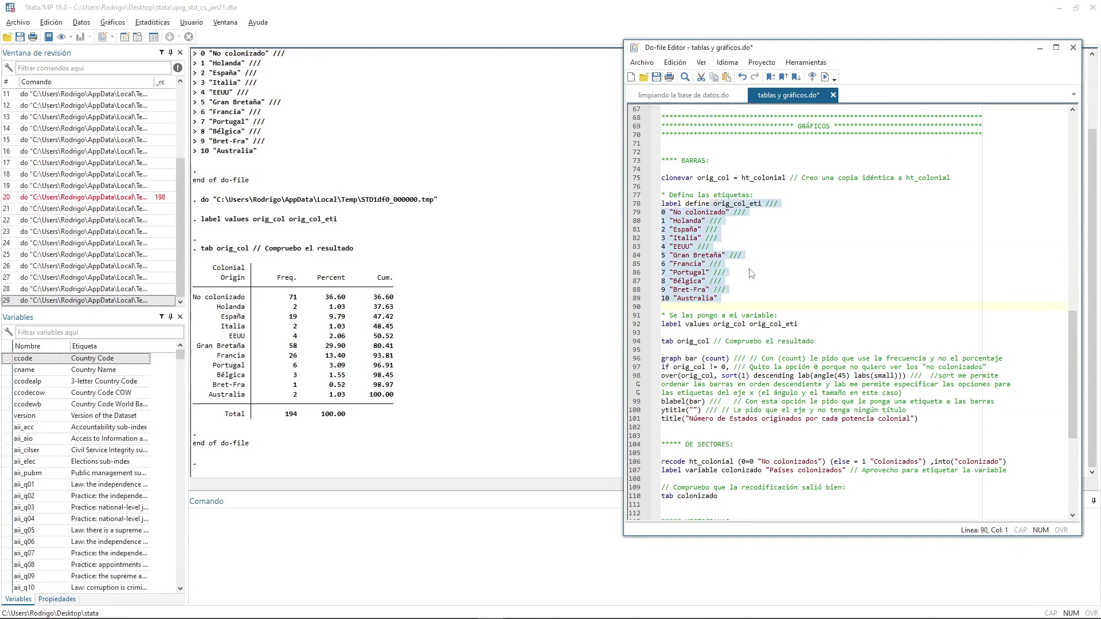
pyautogui.click(684, 204)
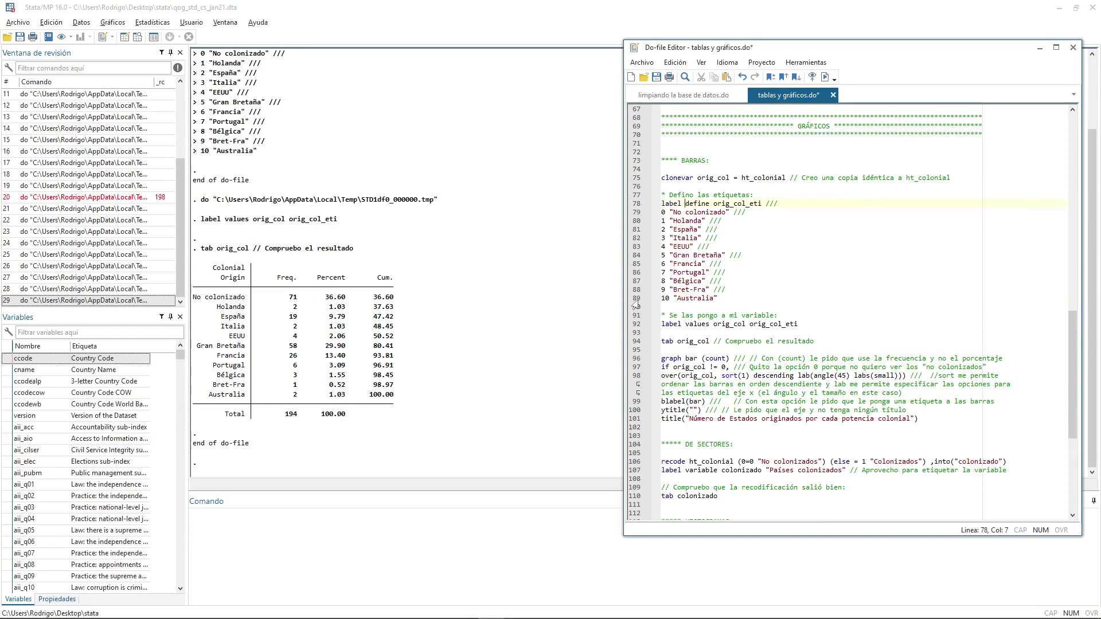
pyautogui.click(775, 205)
pyautogui.click(678, 220)
pyautogui.click(690, 212)
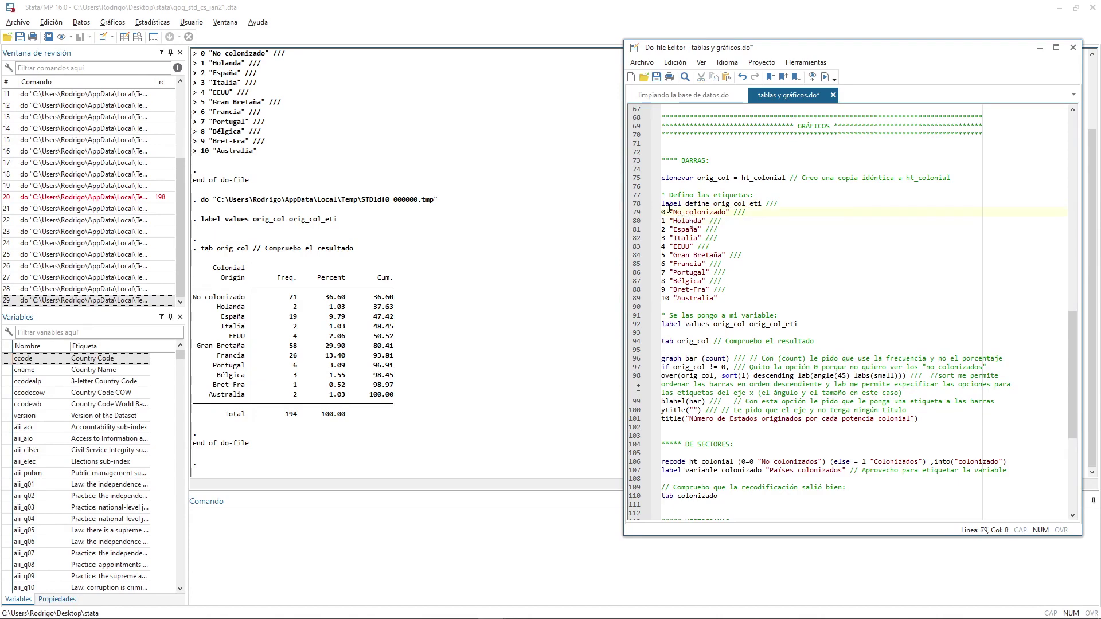
pyautogui.moveTo(695, 204); pyautogui.dragTo(729, 291)
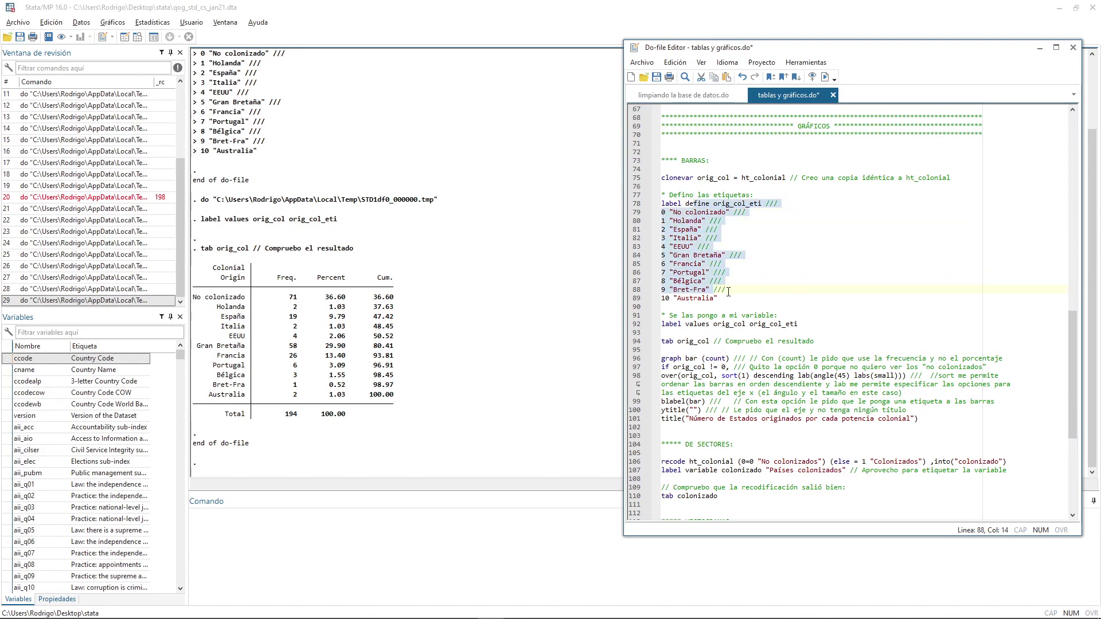
pyautogui.click(729, 291)
pyautogui.click(729, 293)
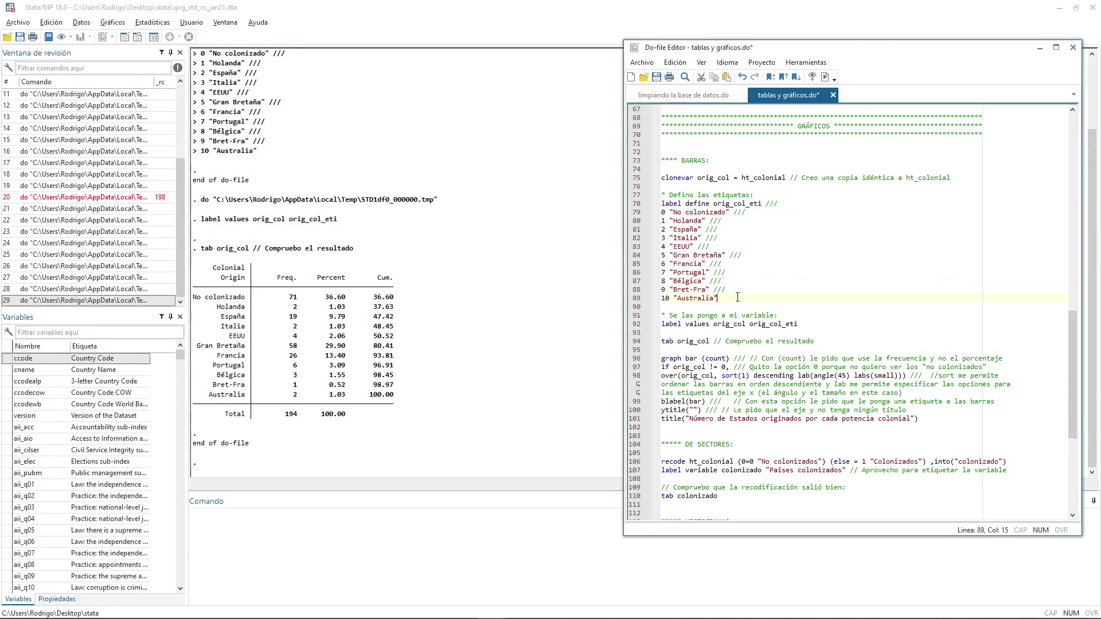
pyautogui.moveTo(676, 202); pyautogui.dragTo(734, 296)
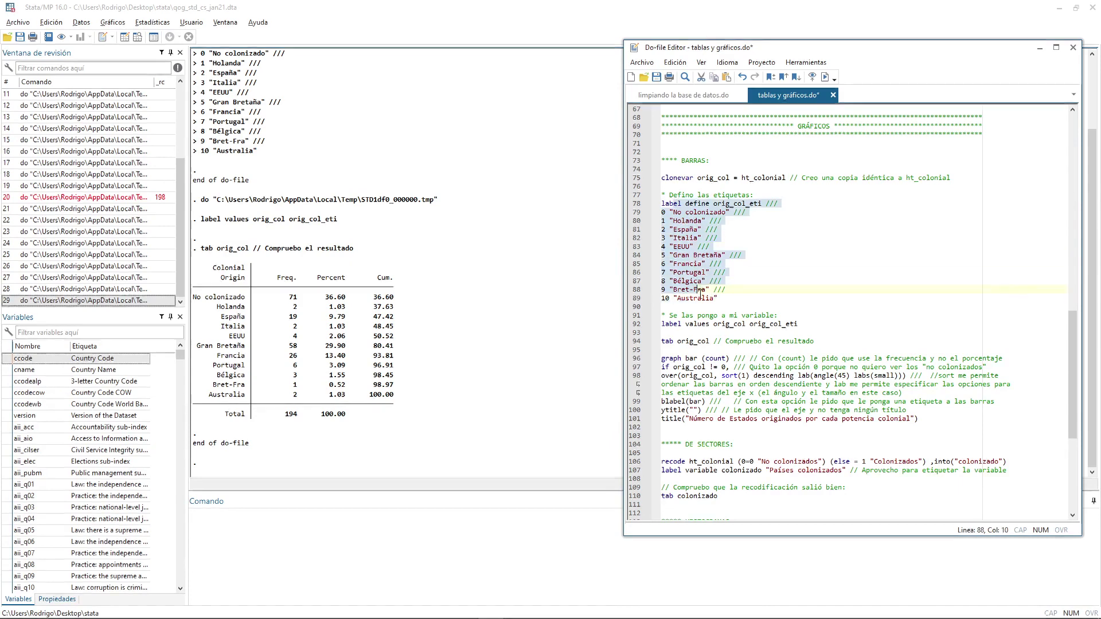
pyautogui.click(748, 300)
pyautogui.scroll(-3, 728, 276)
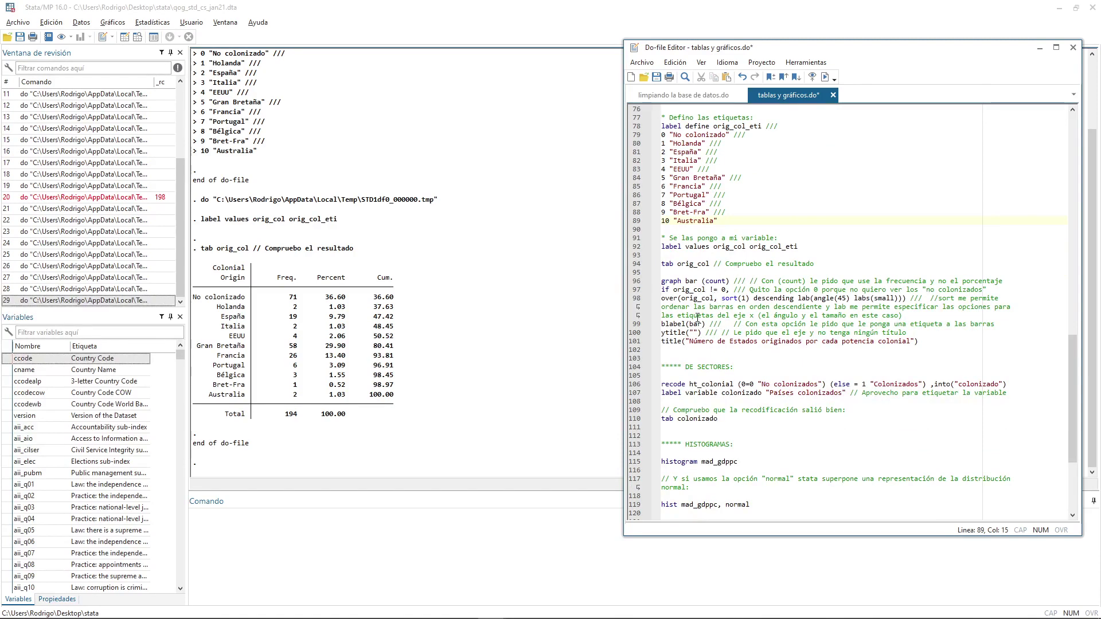
# Review how the graph bar command is split across lines, covering its blabel(bar), if condition and over() lines
pyautogui.moveTo(661, 325); pyautogui.dragTo(732, 327)
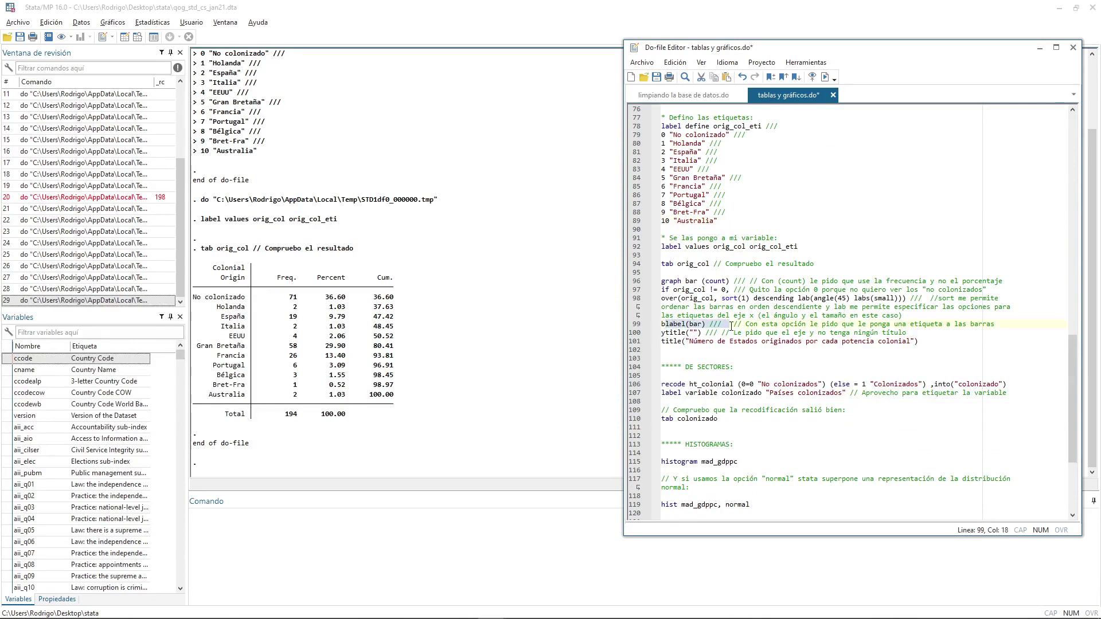
pyautogui.click(727, 291)
pyautogui.write(',')
pyautogui.moveTo(730, 290); pyautogui.dragTo(661, 281)
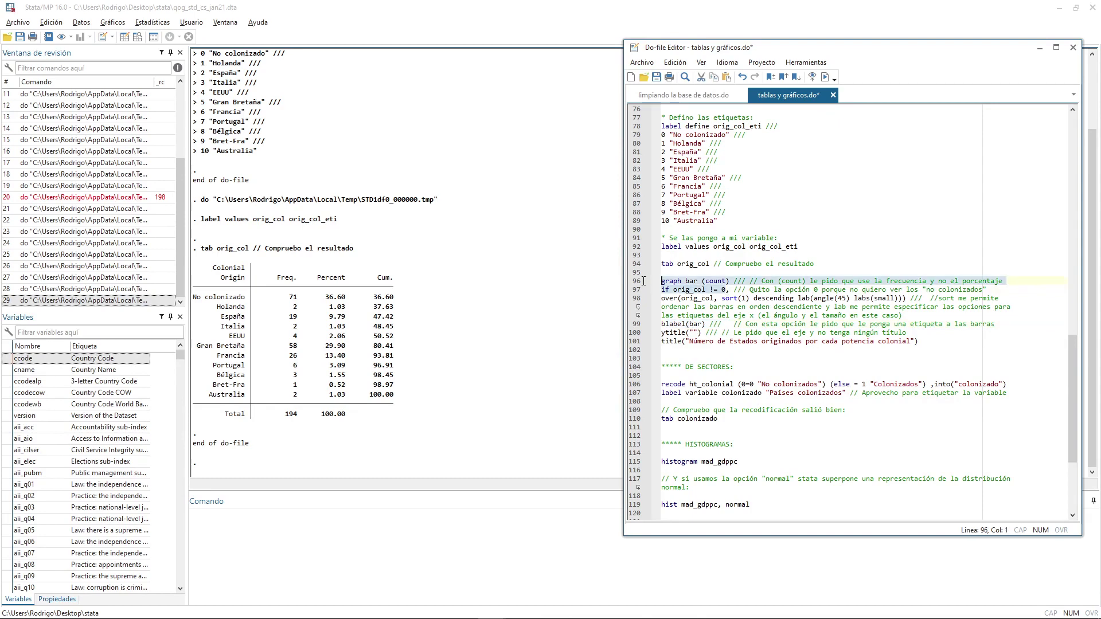
pyautogui.click(668, 299)
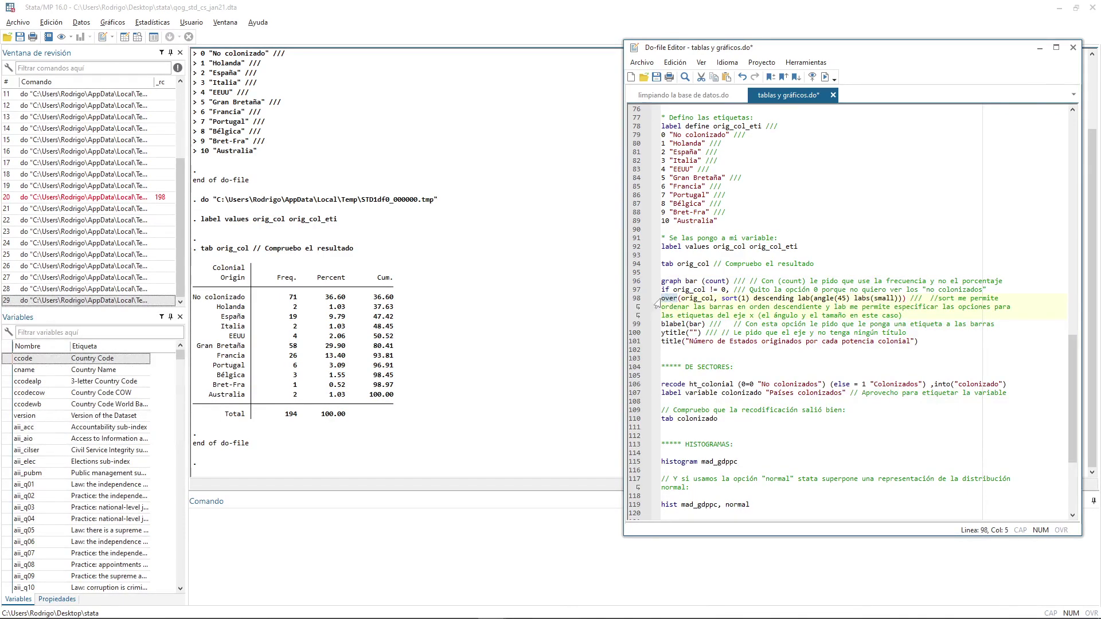
pyautogui.moveTo(663, 299); pyautogui.dragTo(904, 297)
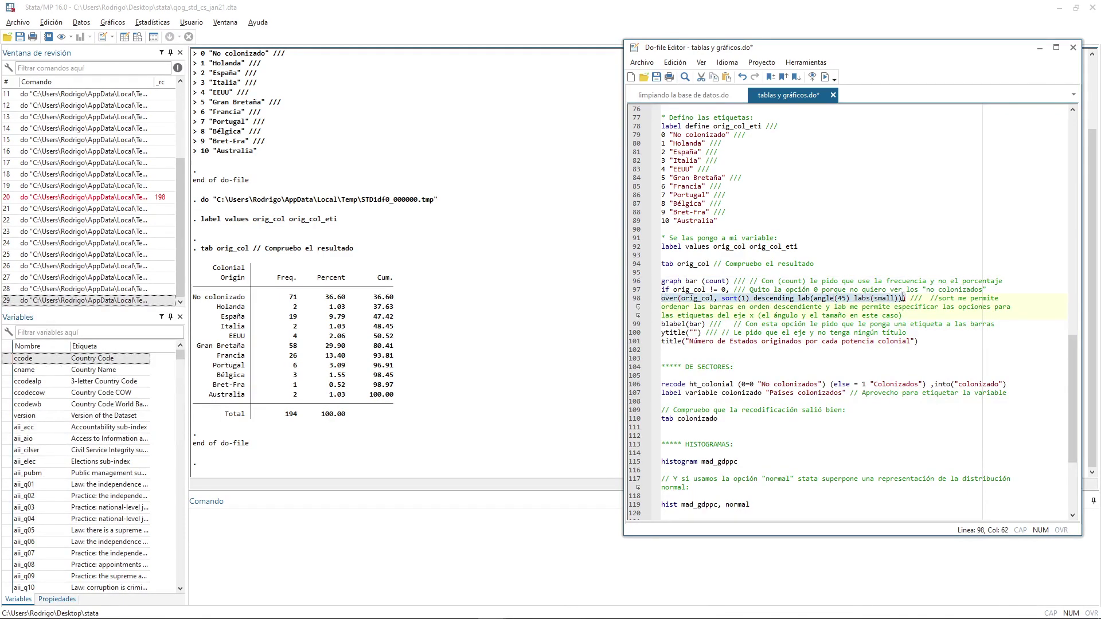
# Examine the blabel(bar) option of the graph bar command and its bar argument
pyautogui.doubleClick(694, 325)
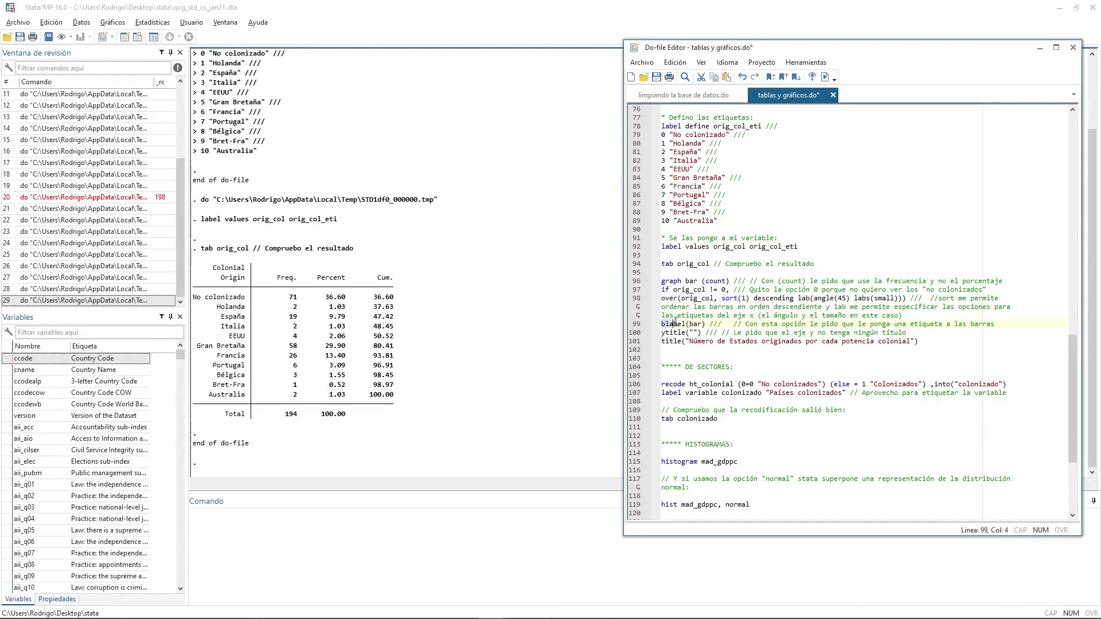
pyautogui.click(672, 348)
pyautogui.doubleClick(670, 343)
pyautogui.click(668, 324)
pyautogui.click(666, 324)
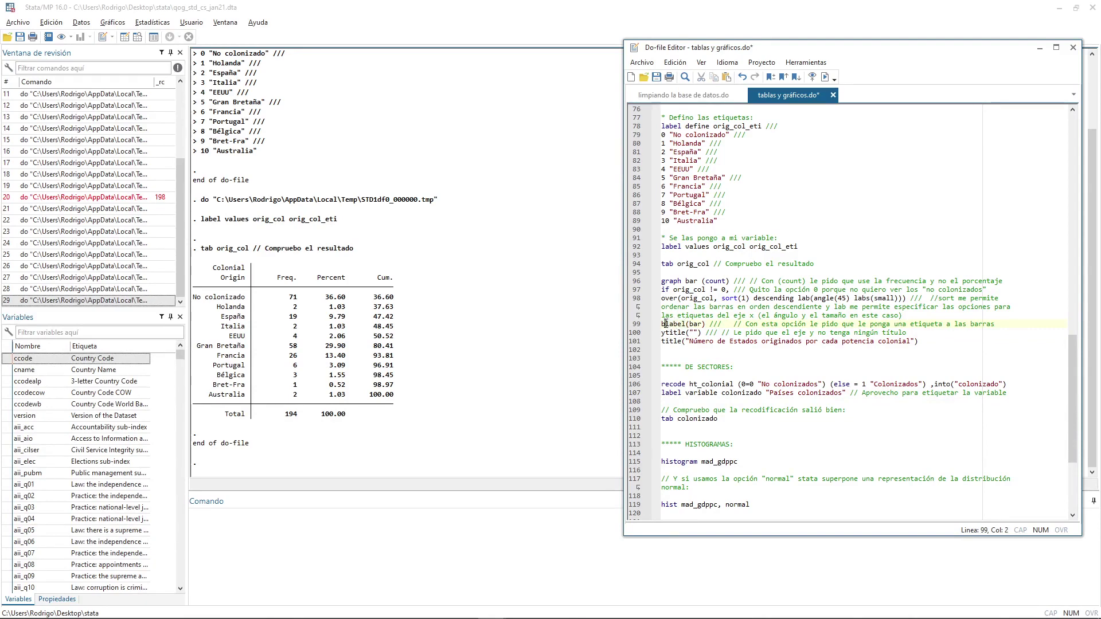
pyautogui.doubleClick(696, 324)
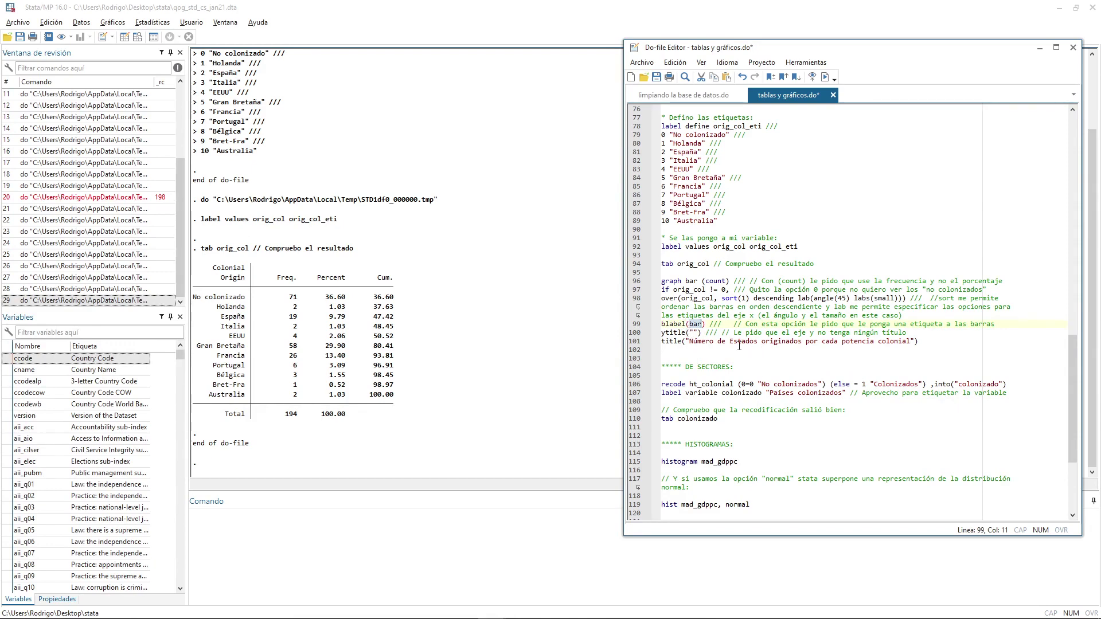
# Compare the empty ytitle("") option with the title("Número de Estados originados por cada potencia colonial") option of the graph bar command
pyautogui.doubleClick(670, 332)
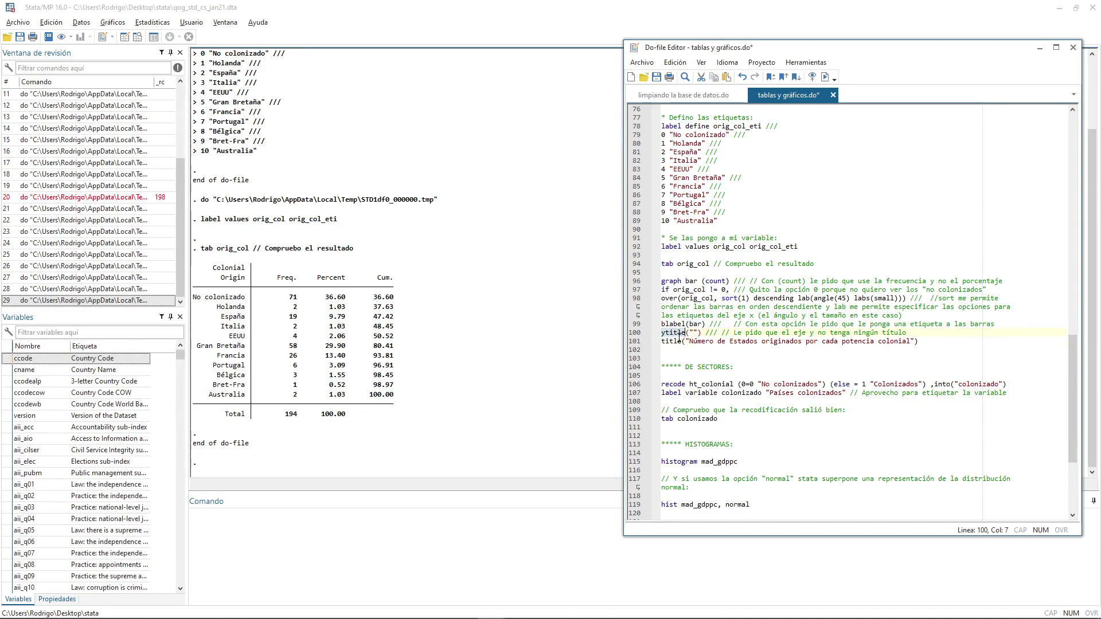
pyautogui.doubleClick(680, 341)
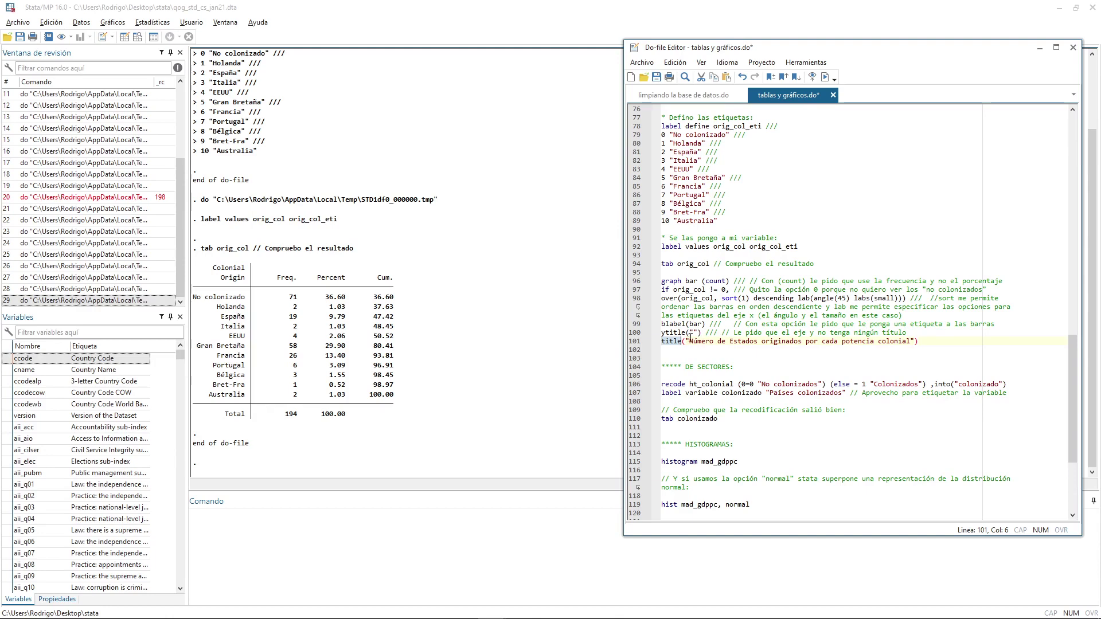
pyautogui.click(692, 333)
pyautogui.click(678, 333)
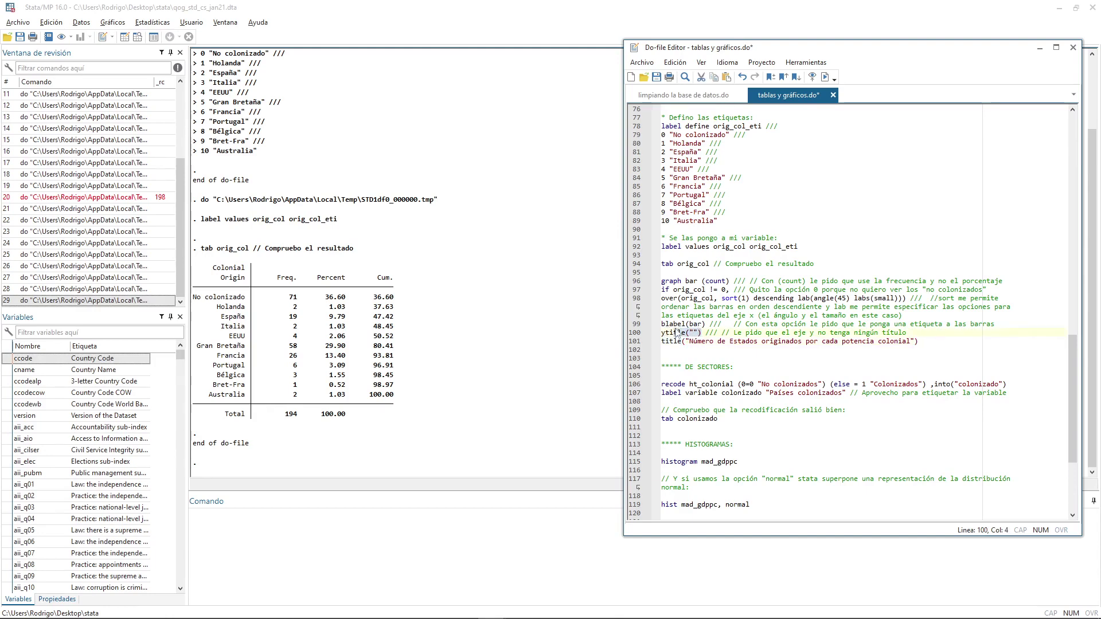
pyautogui.click(699, 334)
pyautogui.click(944, 341)
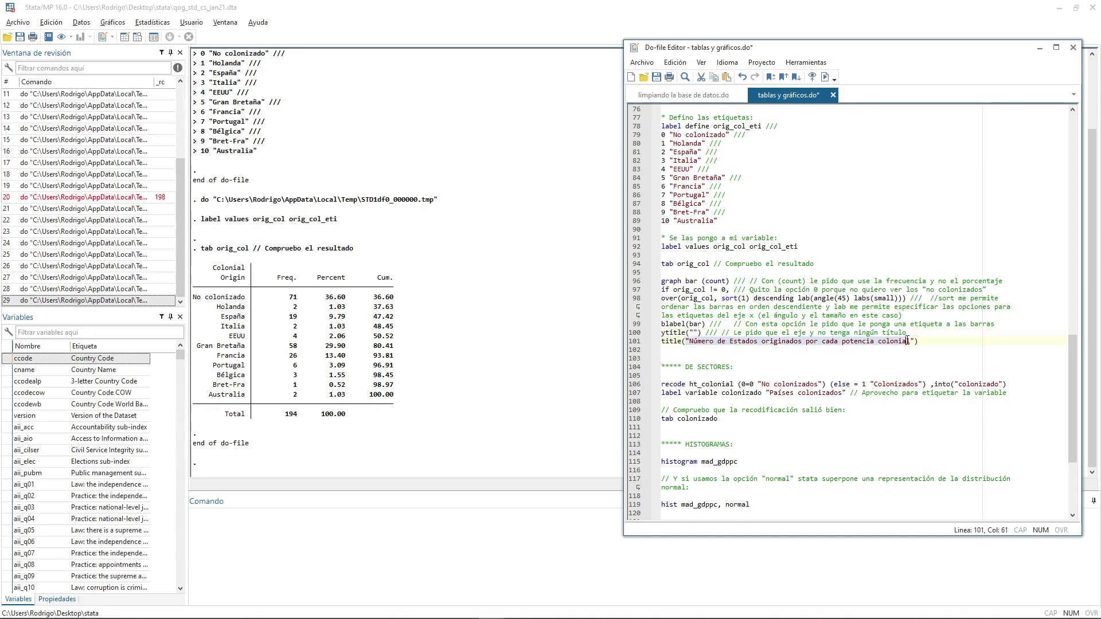
pyautogui.click(944, 341)
# Run the complete graph bar command for orig_col, from graph bar (count) to its title() line, and enlarge the resulting graph window
pyautogui.moveTo(705, 280); pyautogui.dragTo(720, 347)
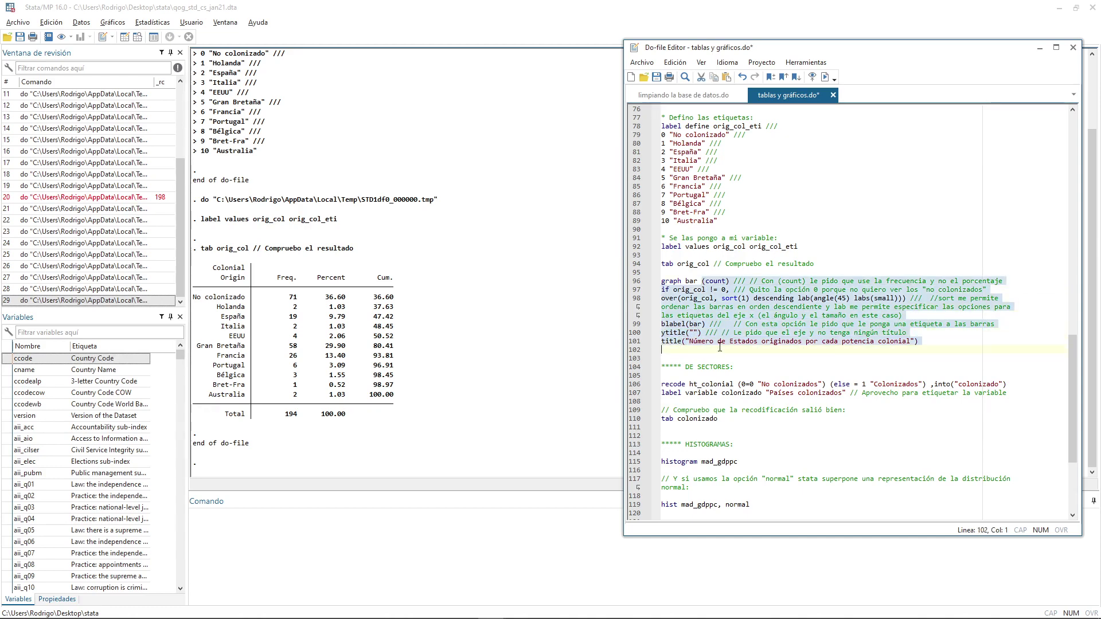
pyautogui.hotkey('ctrl', 'd')
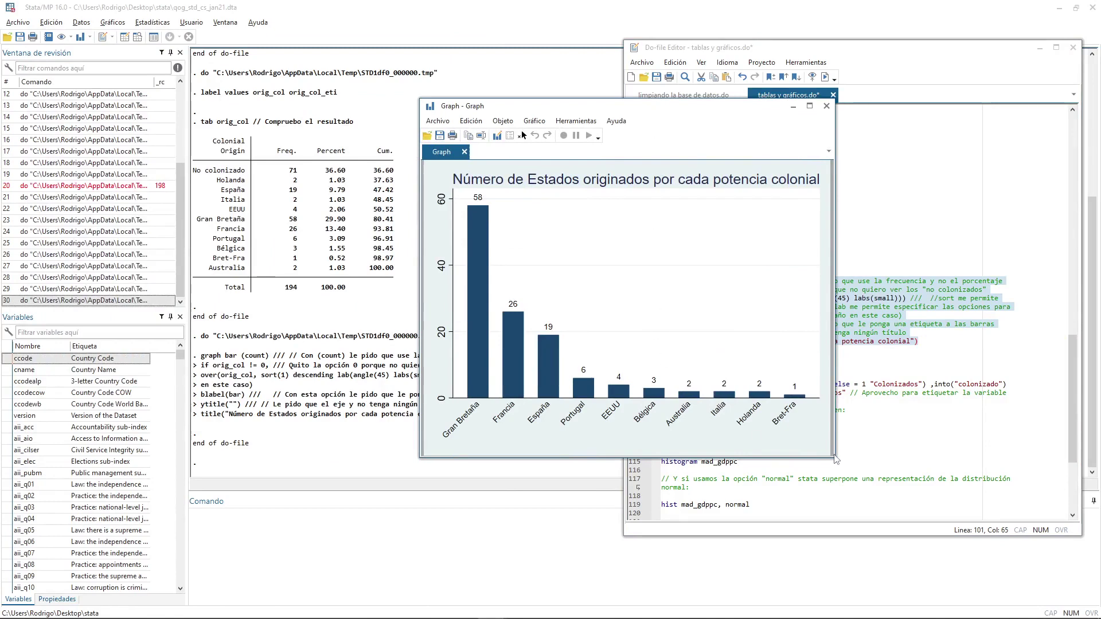
pyautogui.moveTo(837, 458); pyautogui.dragTo(932, 520)
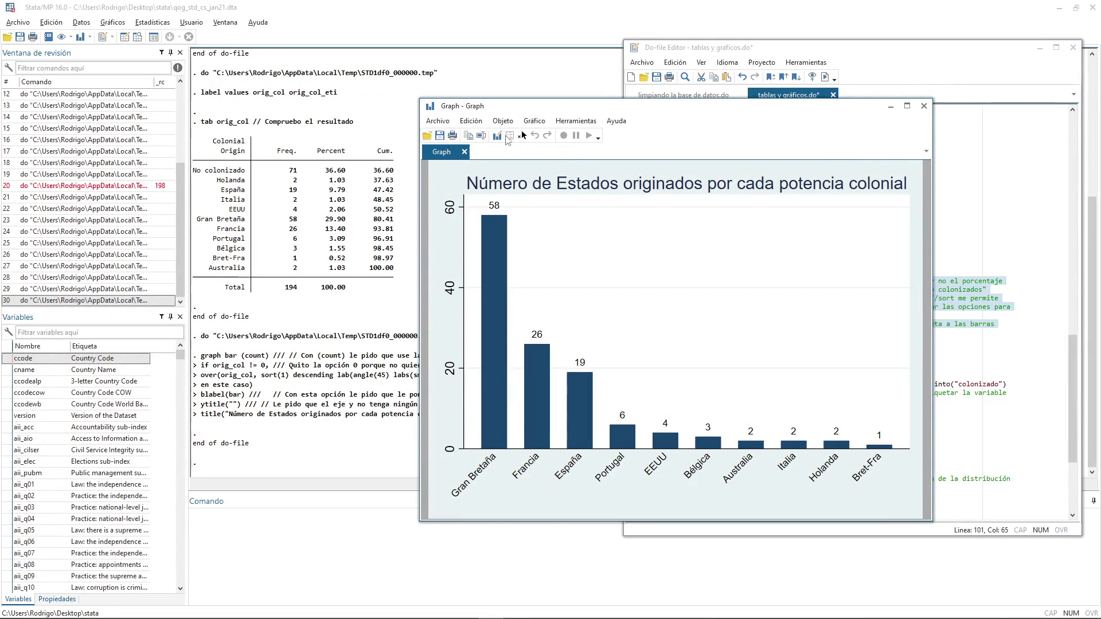
pyautogui.moveTo(534, 112); pyautogui.dragTo(518, 82)
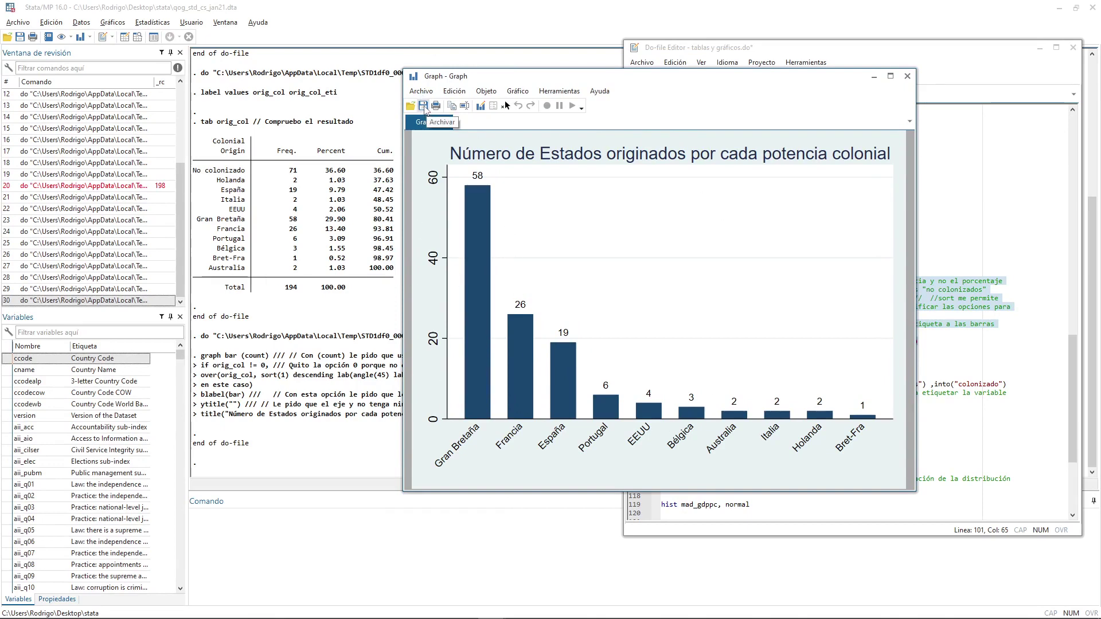
pyautogui.click(424, 108)
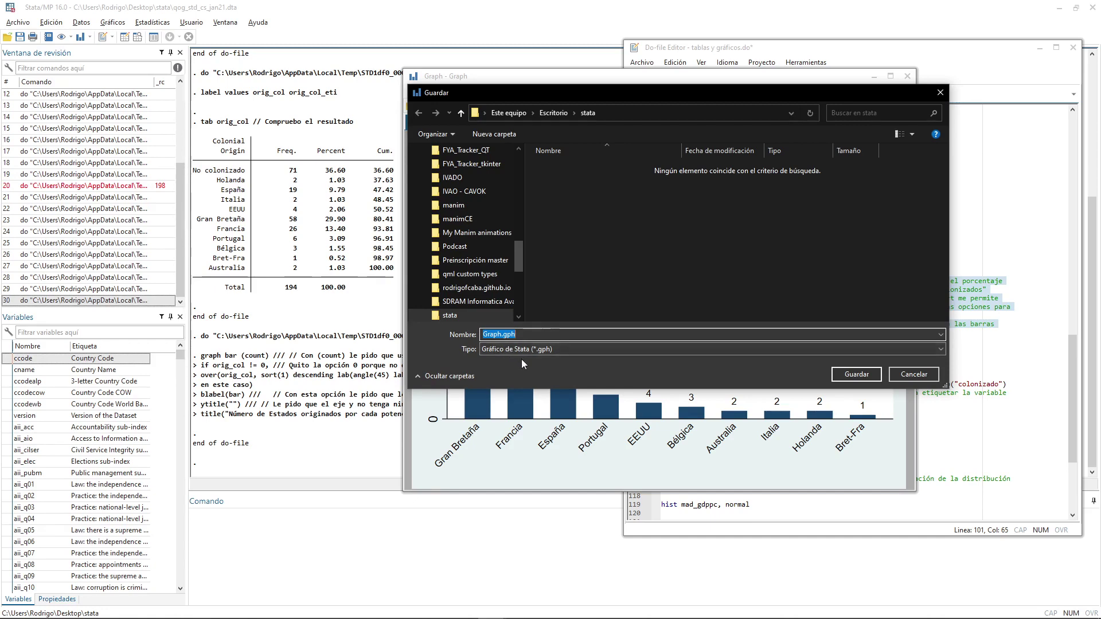
pyautogui.click(548, 349)
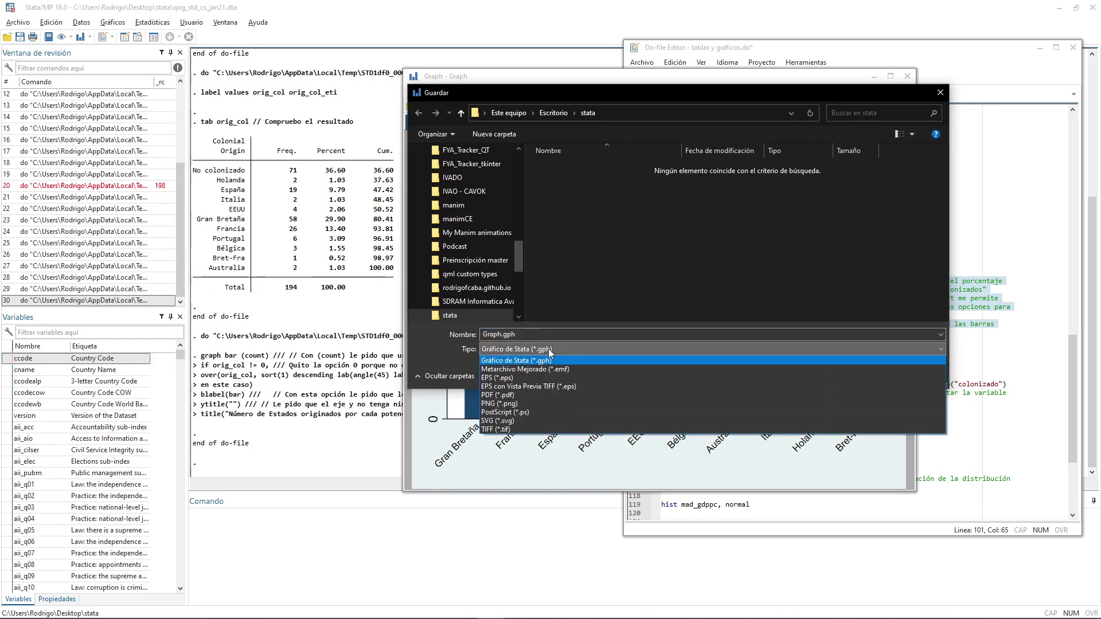
pyautogui.click(533, 404)
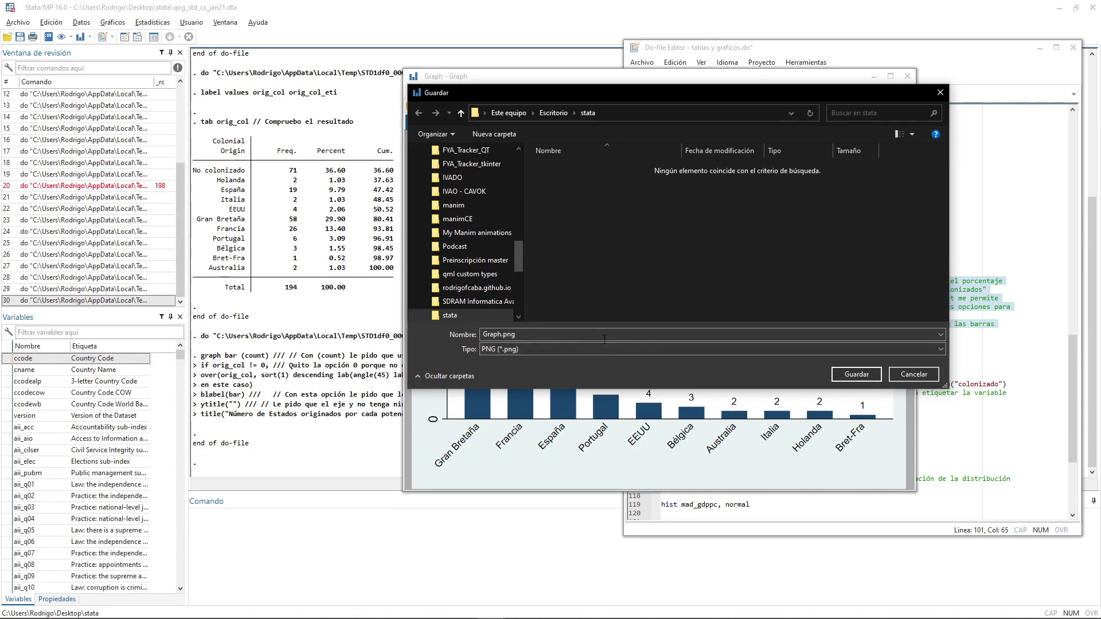
pyautogui.click(497, 334)
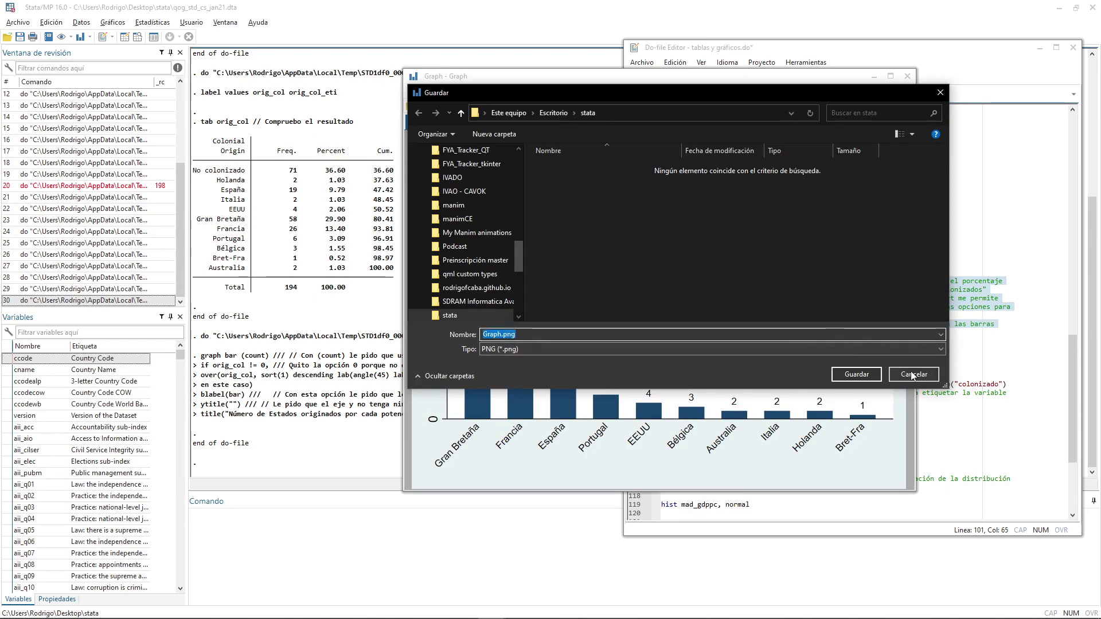
pyautogui.click(932, 379)
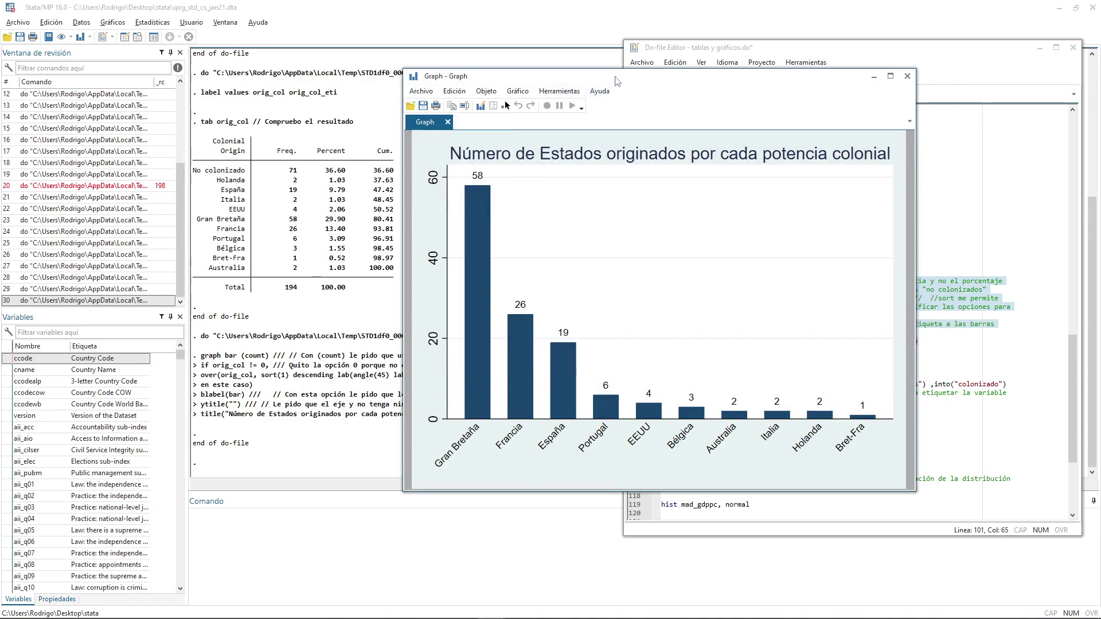
# Set the default graph scheme to Tufte in the graph preferences, keeping Arial as the font
pyautogui.moveTo(616, 80); pyautogui.dragTo(536, 84)
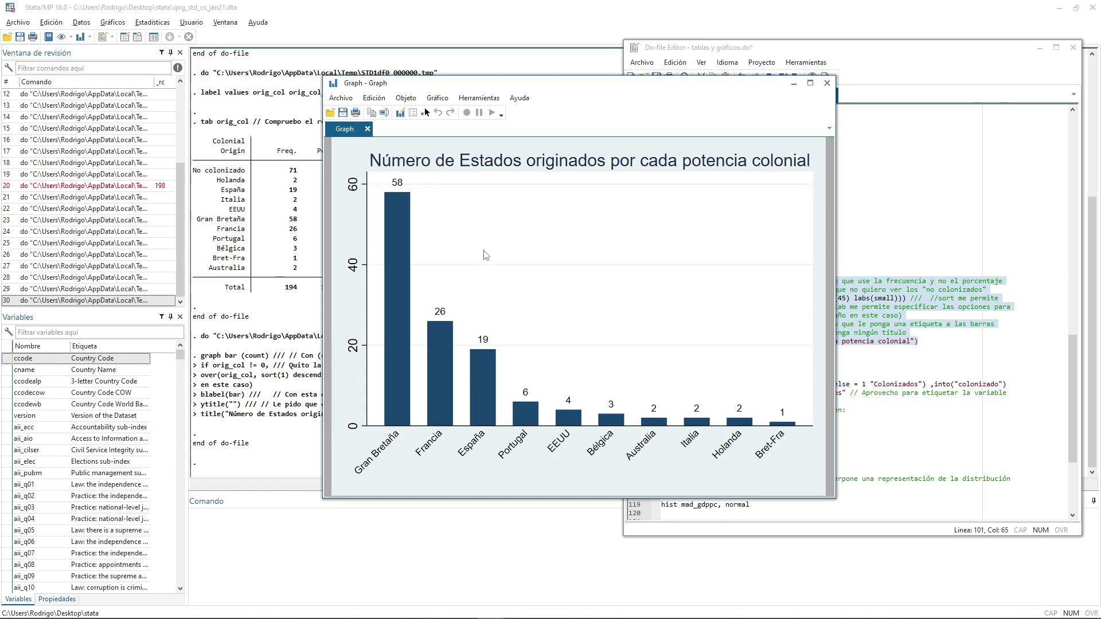
pyautogui.click(374, 98)
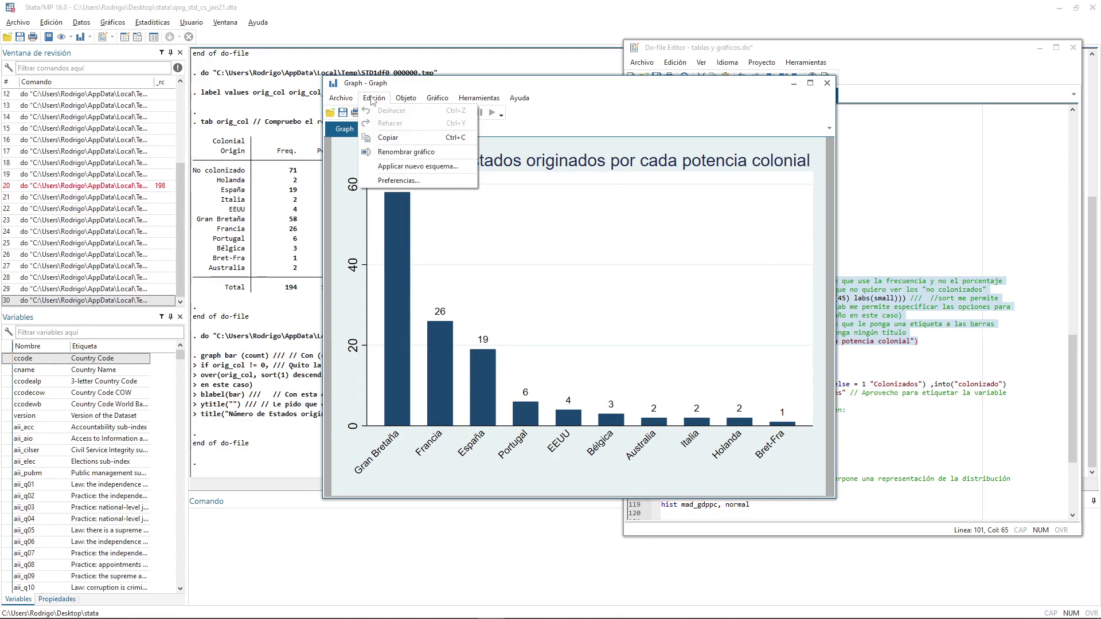
pyautogui.click(404, 181)
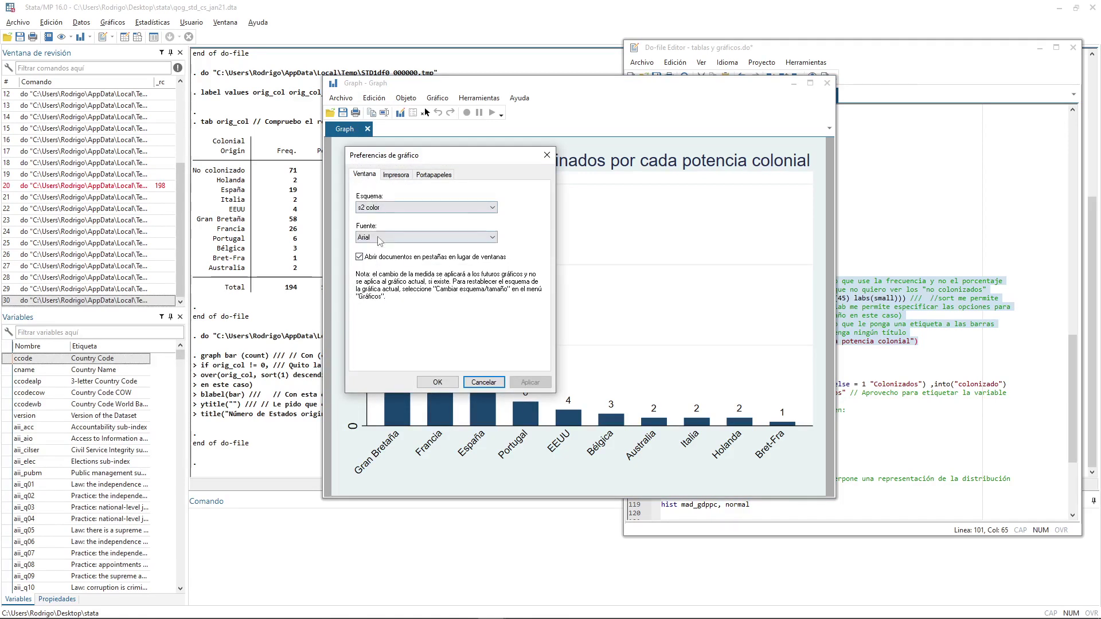
pyautogui.click(378, 206)
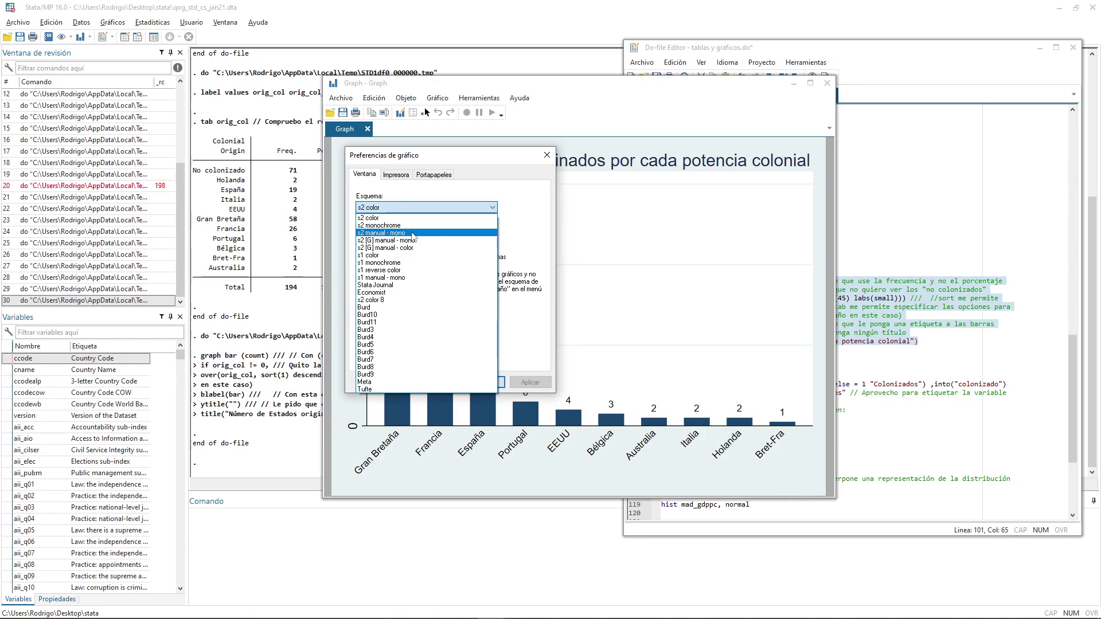
pyautogui.click(396, 390)
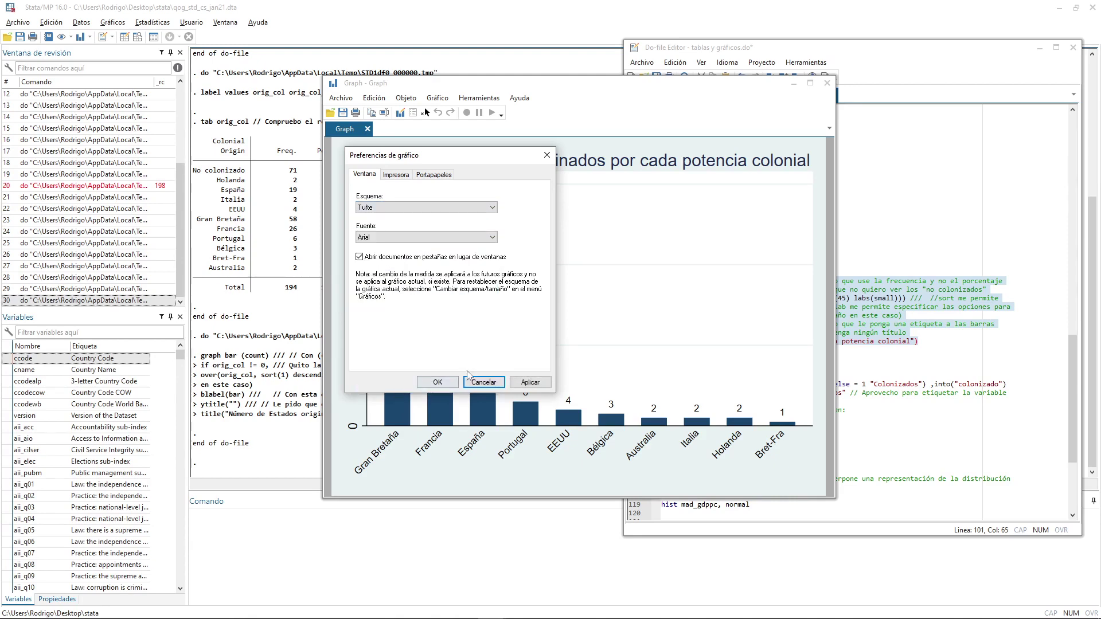
pyautogui.click(530, 382)
pyautogui.press('Return')
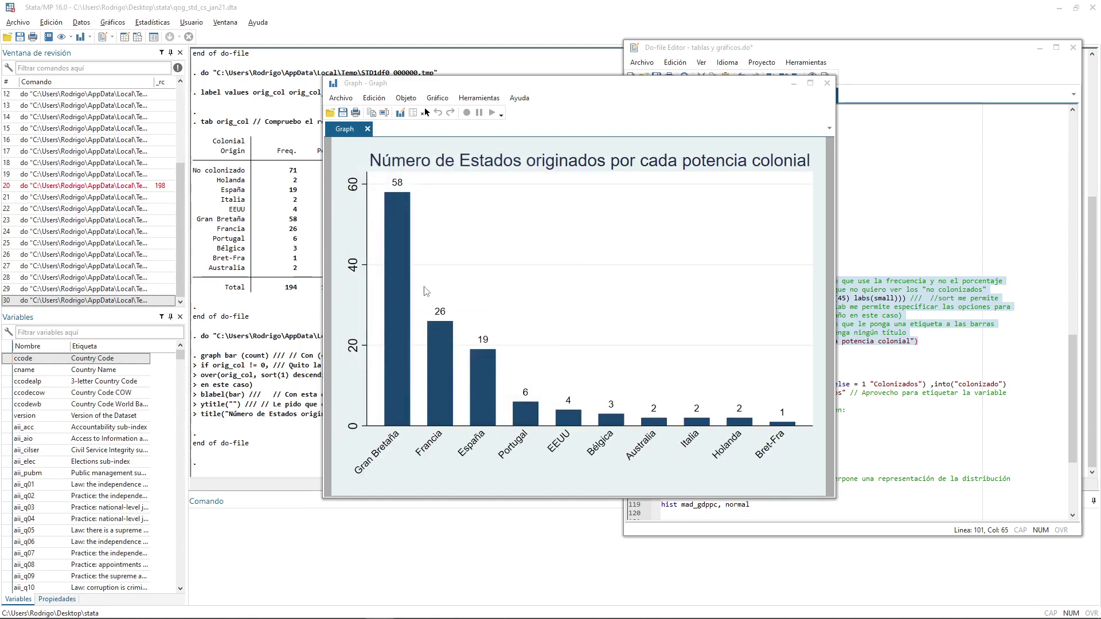
# Close the graph window of the colonial origins bar chart
pyautogui.click(370, 99)
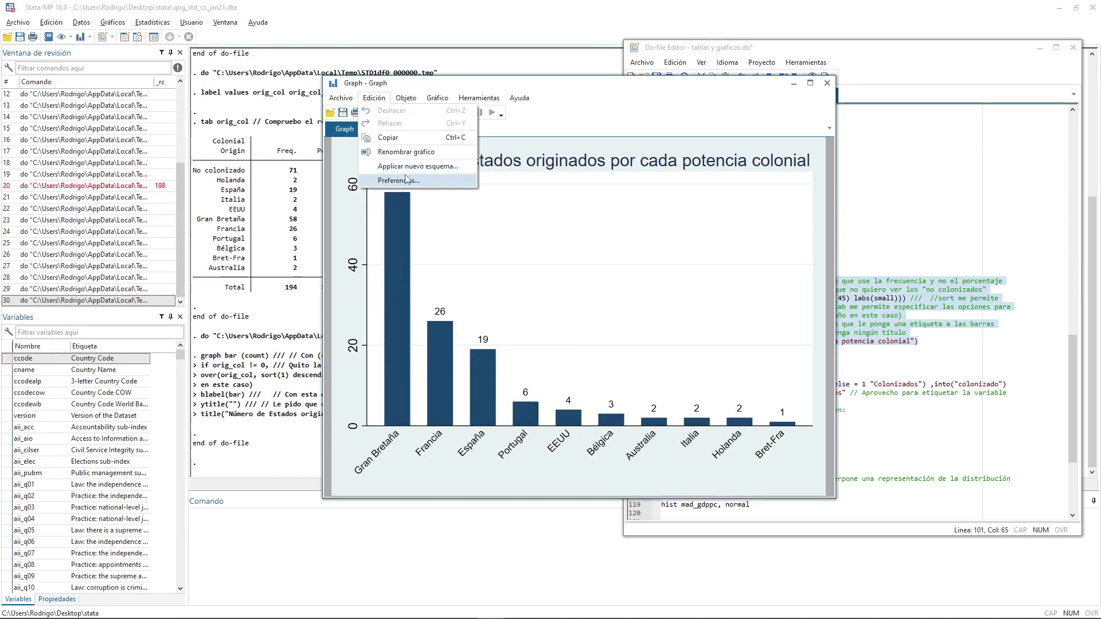
pyautogui.click(591, 131)
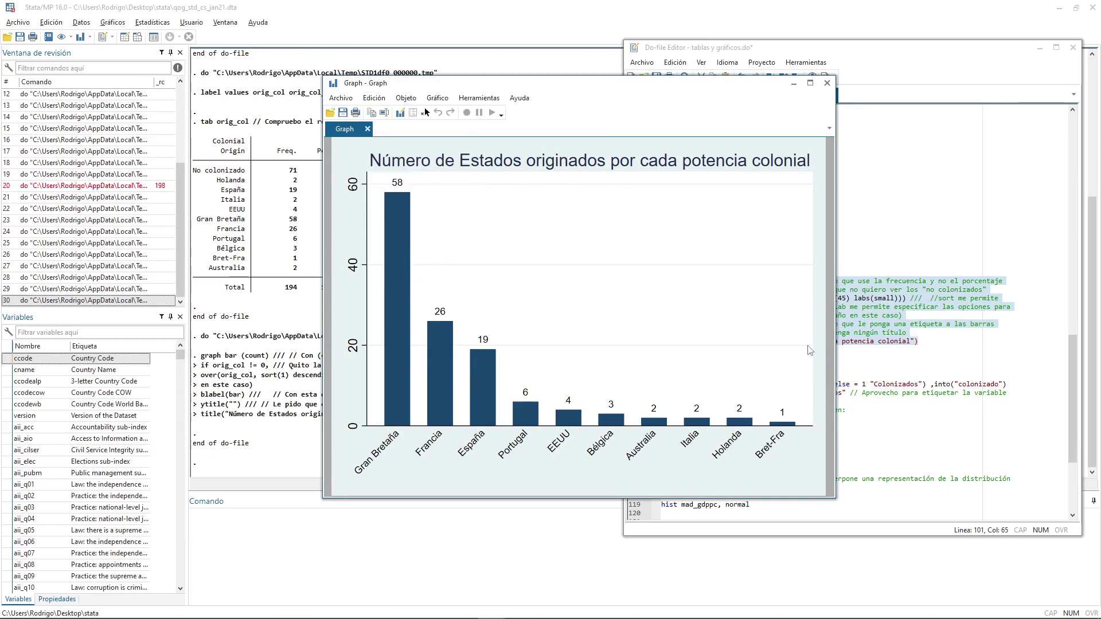
pyautogui.click(828, 83)
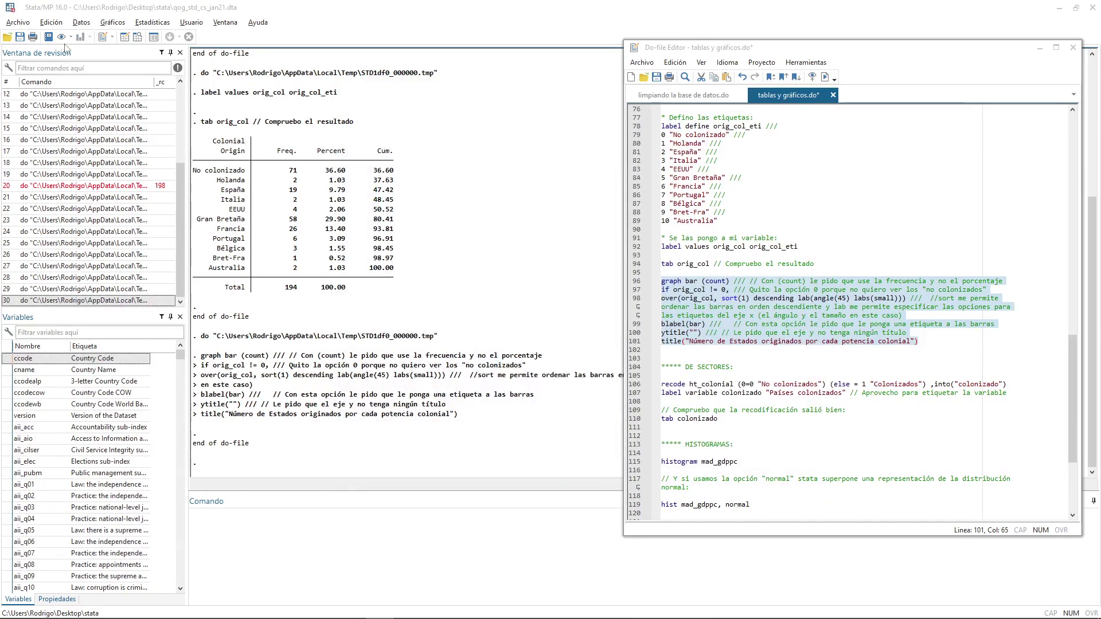
# Check which scheme is selected in the main window's graph preferences and accept the settings
pyautogui.click(68, 10)
pyautogui.click(52, 23)
pyautogui.moveTo(155, 166)
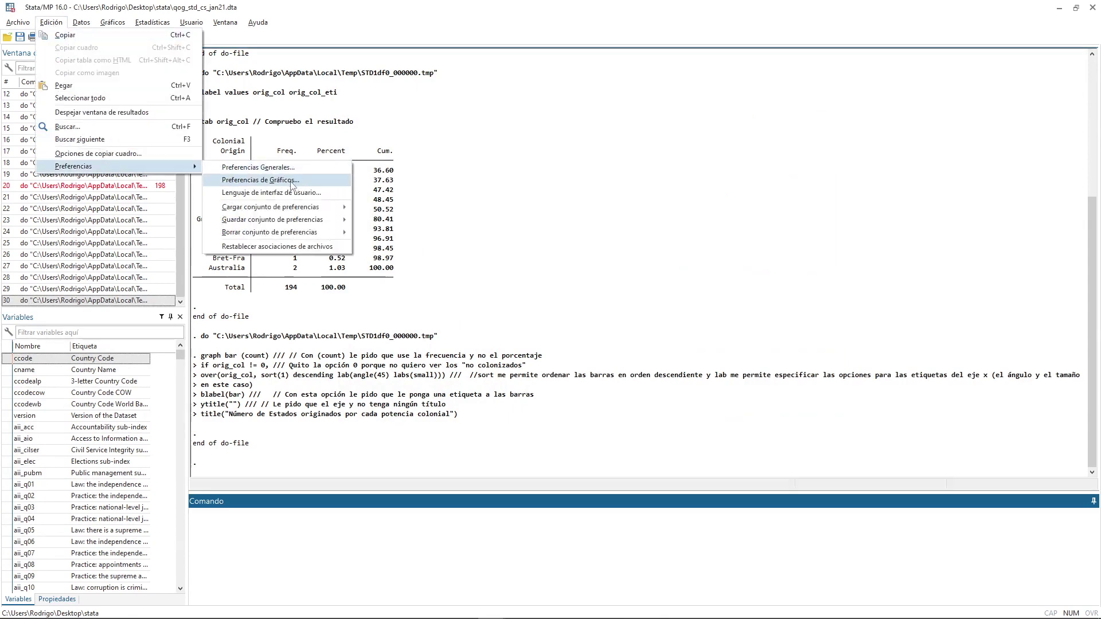
pyautogui.click(268, 181)
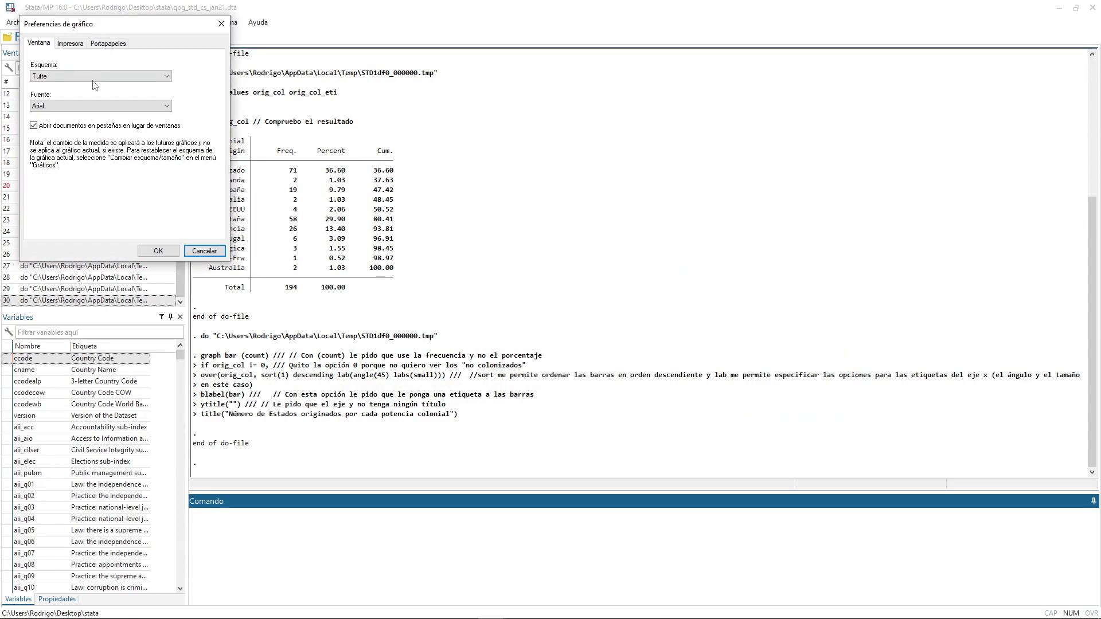
pyautogui.click(59, 77)
pyautogui.click(59, 78)
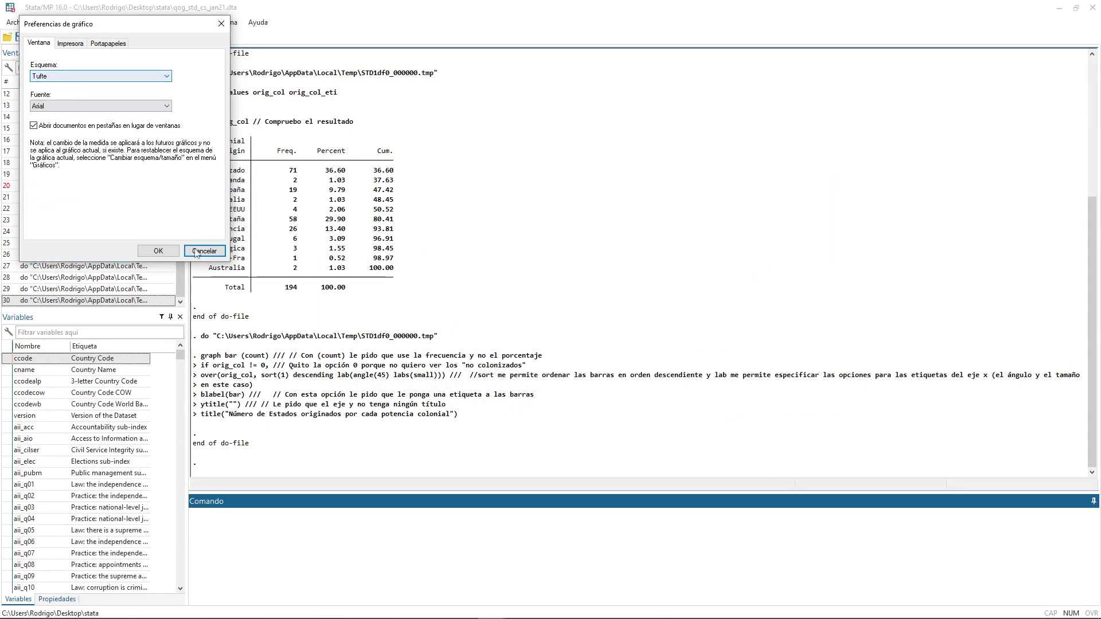
pyautogui.click(159, 251)
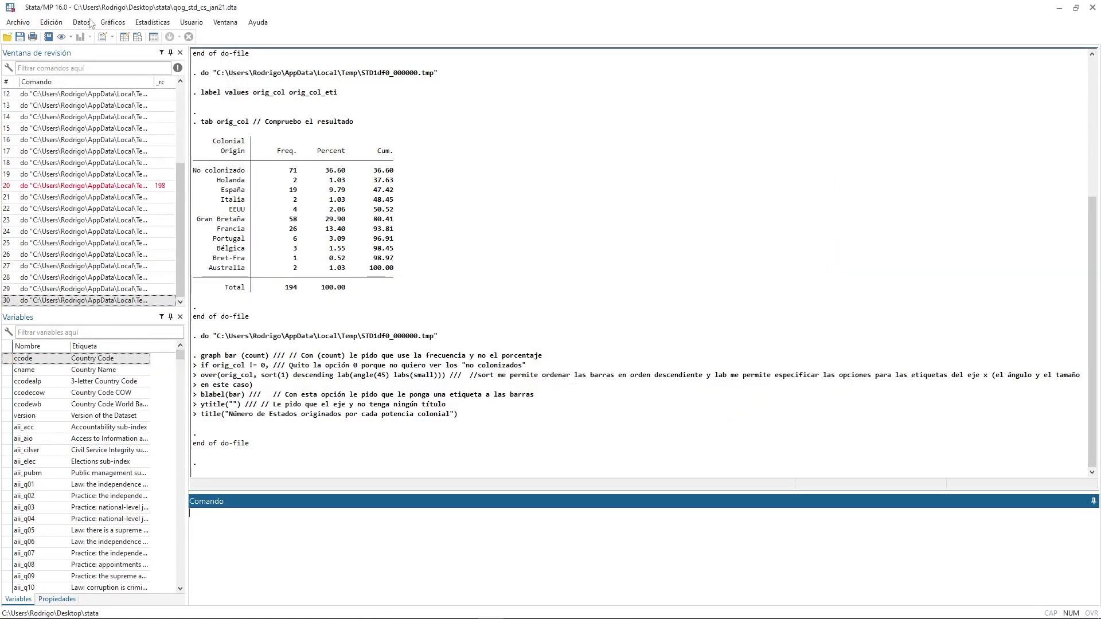
# Rerun the whole graph bar command in the do-file to redraw the chart with the new scheme, and close its window after viewing
pyautogui.hotkey('alt', 'Tab')
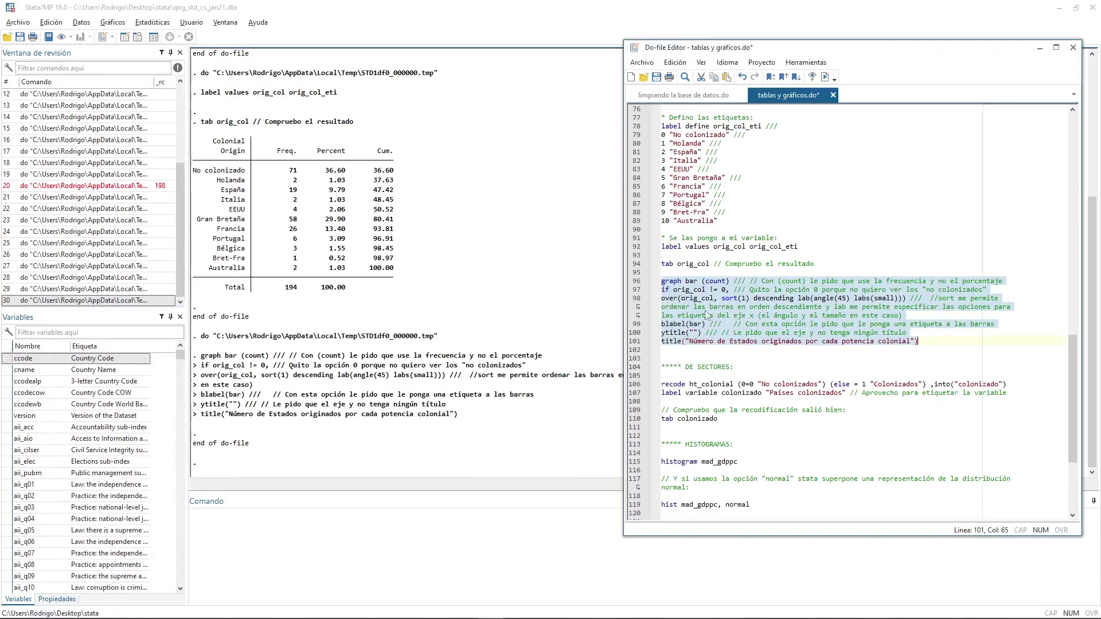
pyautogui.click(710, 304)
pyautogui.moveTo(661, 281); pyautogui.dragTo(918, 341)
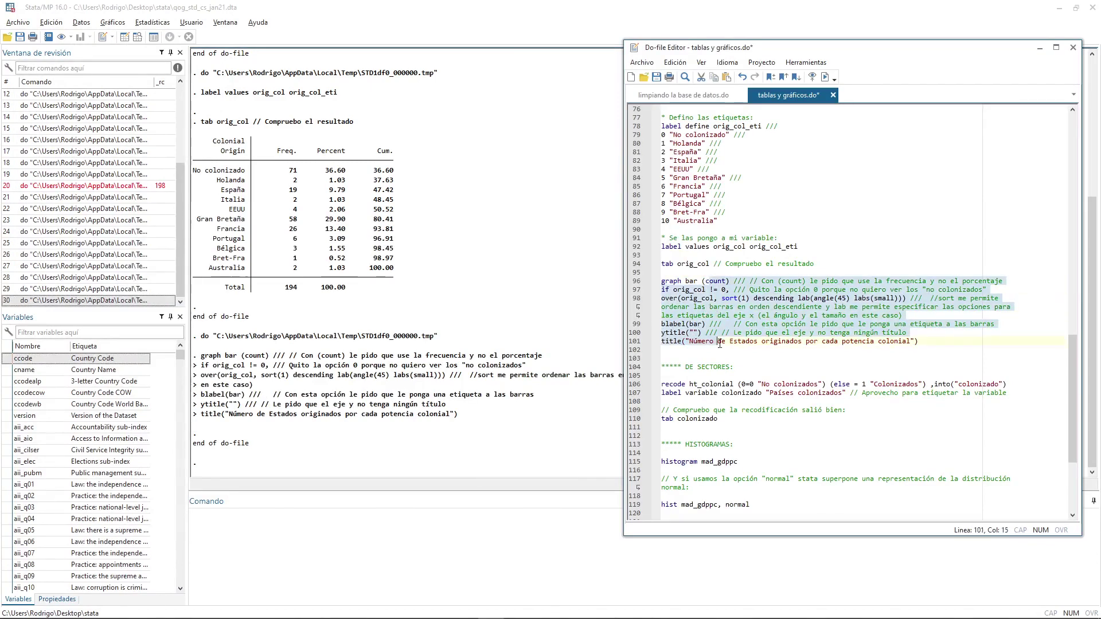
pyautogui.hotkey('ctrl', 'd')
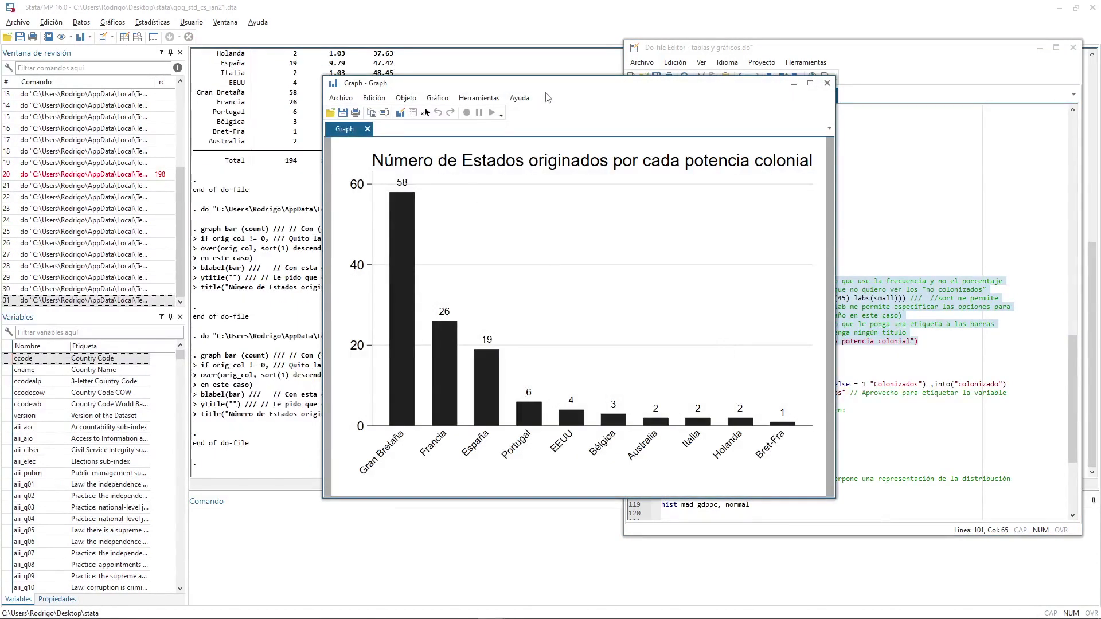
pyautogui.moveTo(547, 91); pyautogui.dragTo(524, 87)
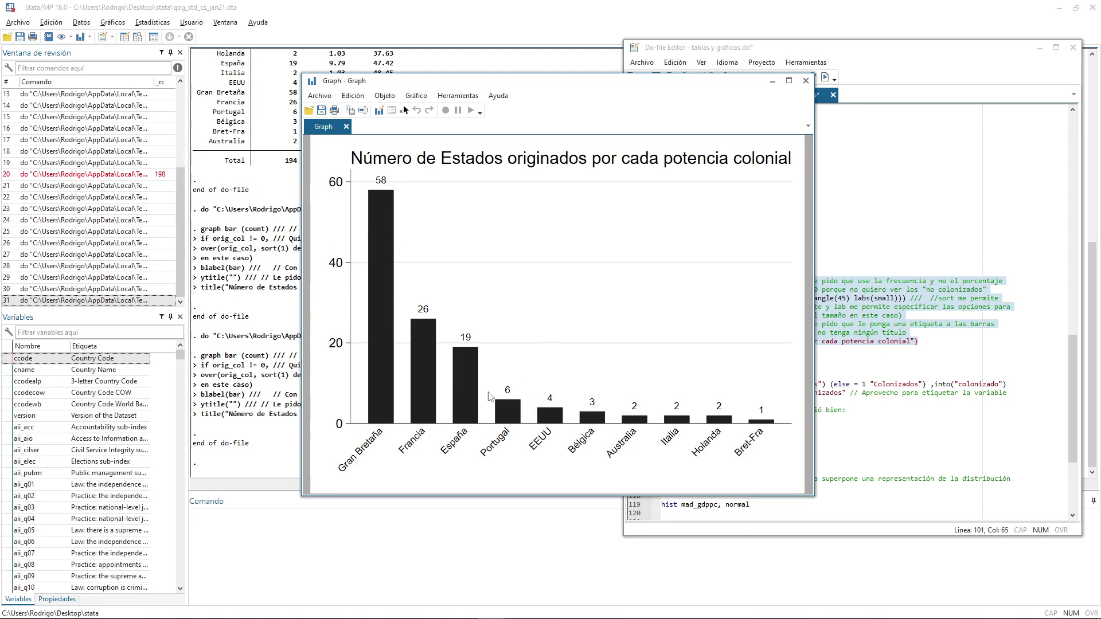
pyautogui.click(807, 80)
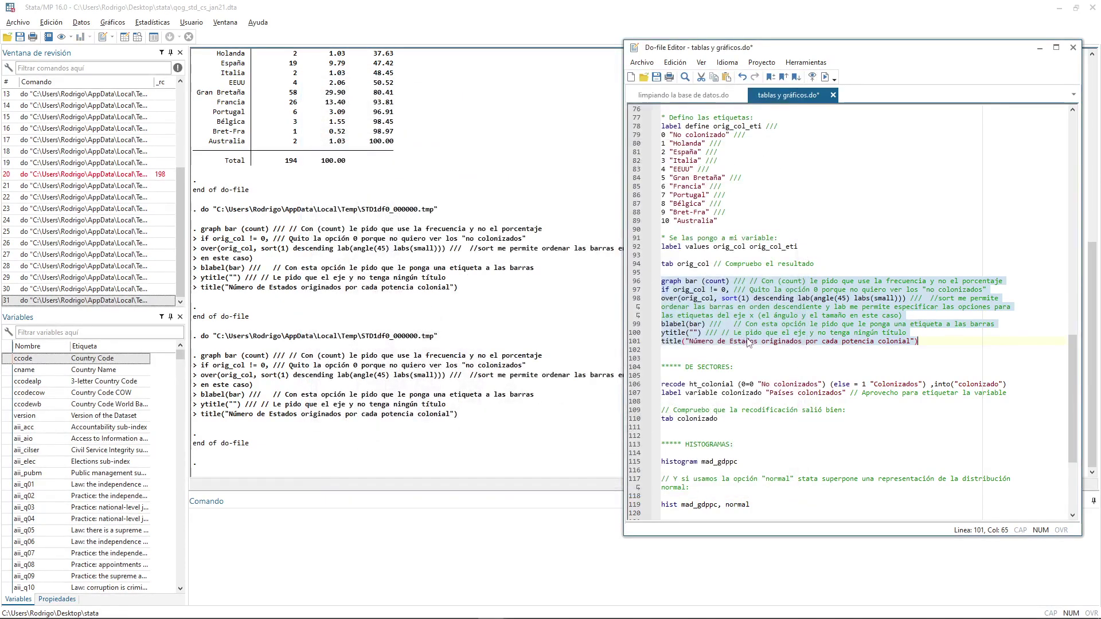
pyautogui.scroll(-1, 749, 343)
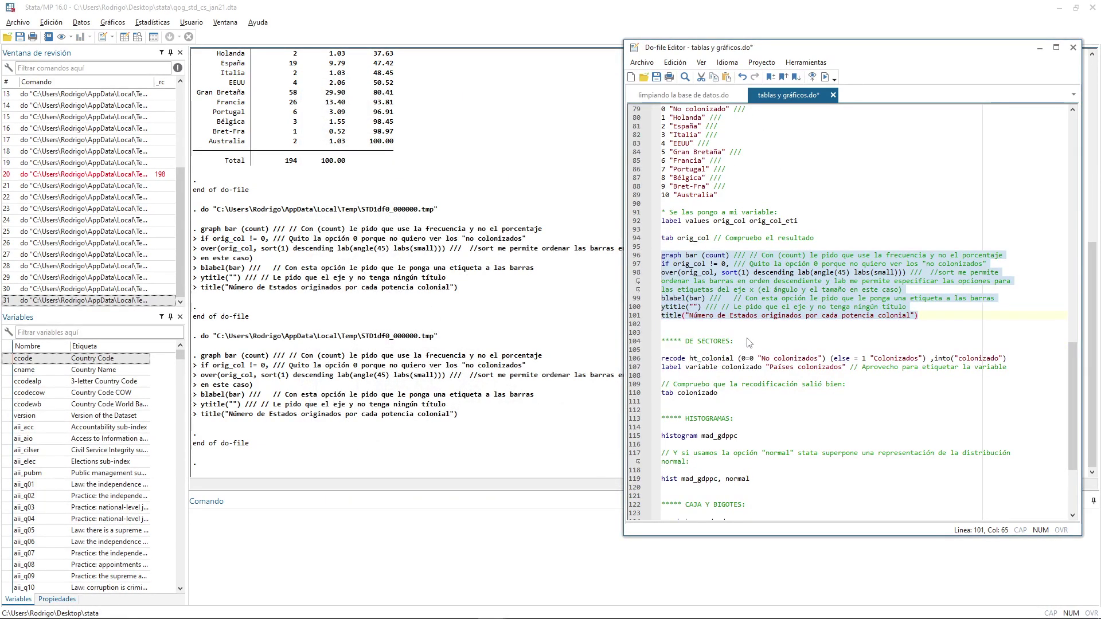
# Run the recode of ht_colonial into colonizado with its label and tabulation, then add and run graph pie colonizado
pyautogui.click(718, 317)
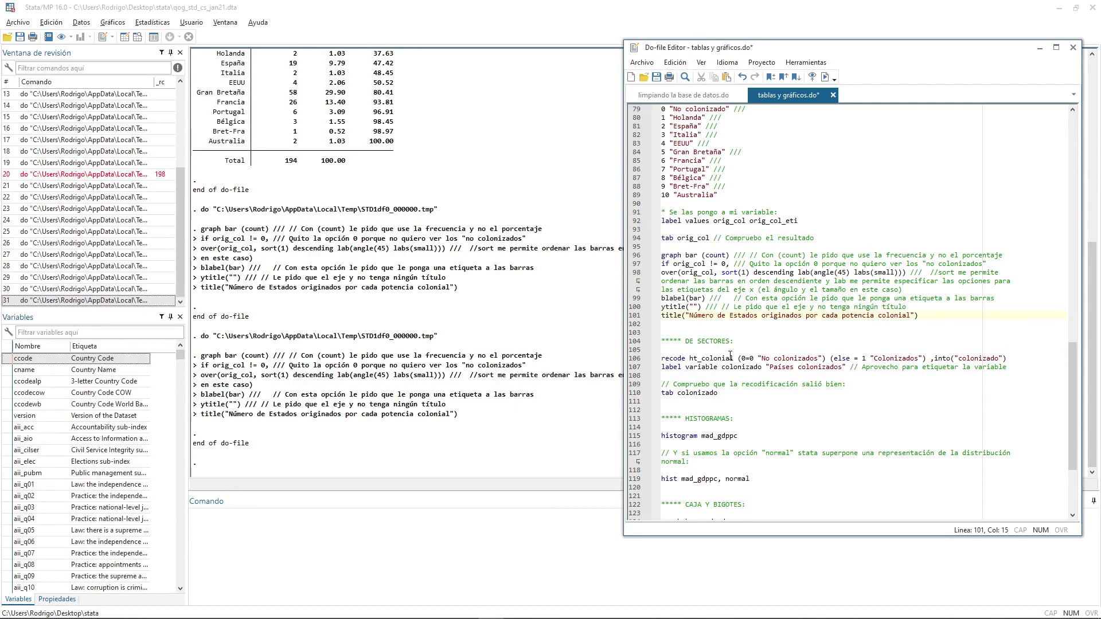
pyautogui.click(686, 349)
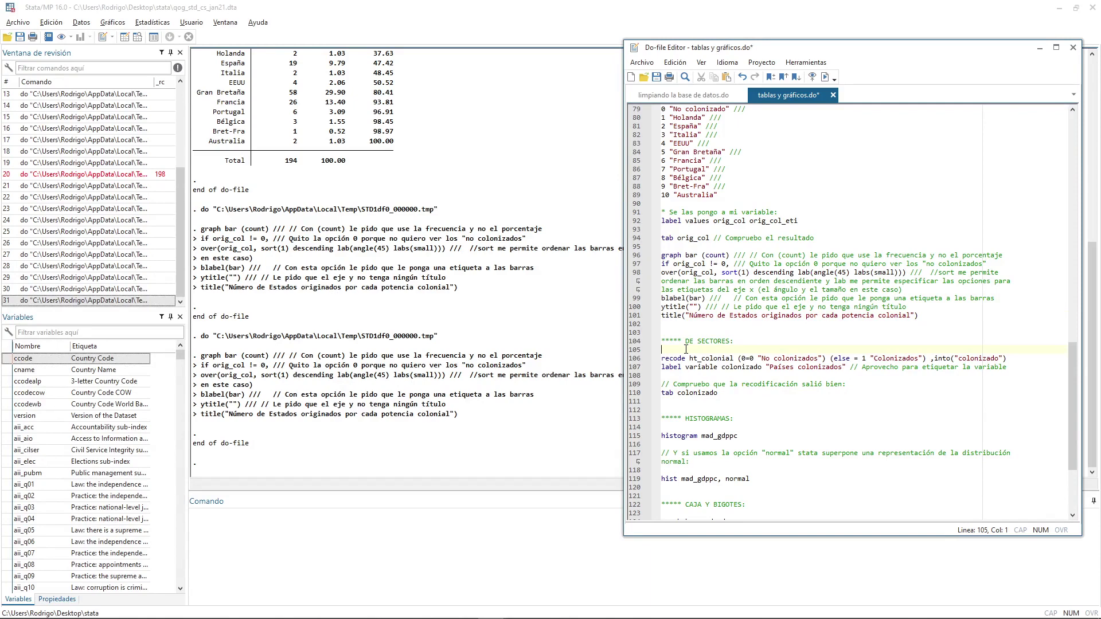
pyautogui.write('help graph')
pyautogui.hotkey('ctrl', 'd')
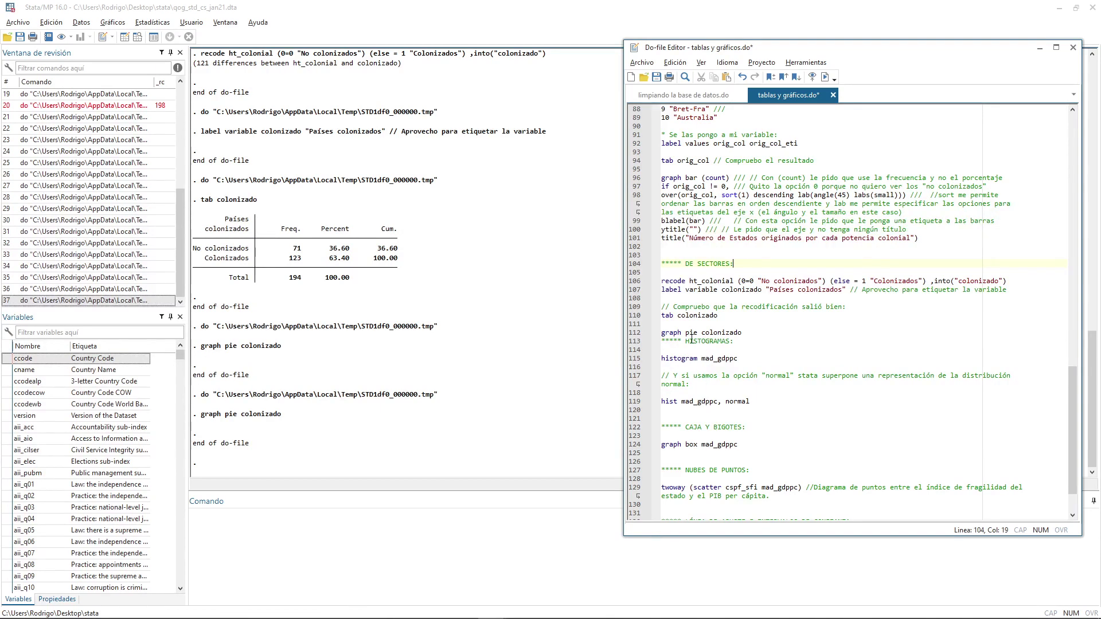
# Review the recode lines, rerun graph pie colonizado, and close its graph window after viewing
pyautogui.moveTo(663, 281); pyautogui.dragTo(716, 323)
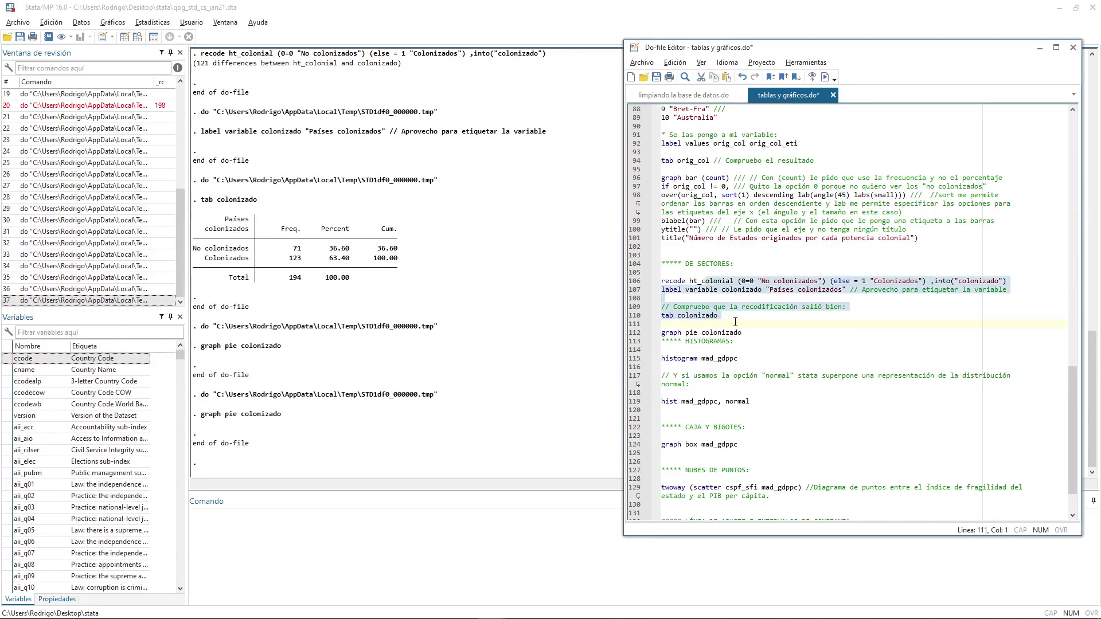
pyautogui.click(735, 321)
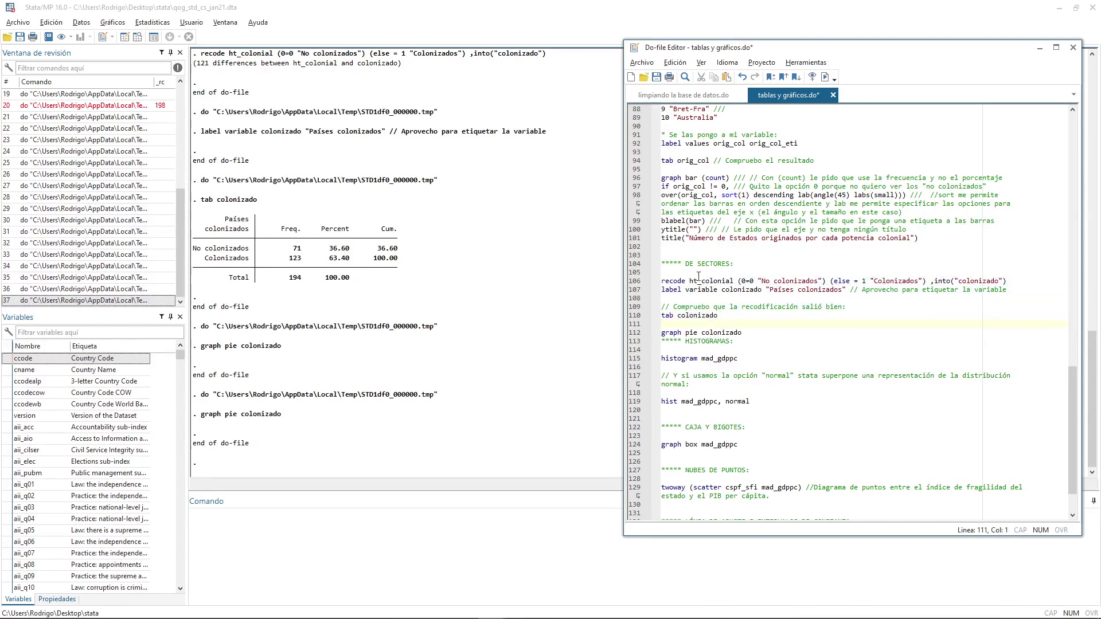
pyautogui.doubleClick(973, 281)
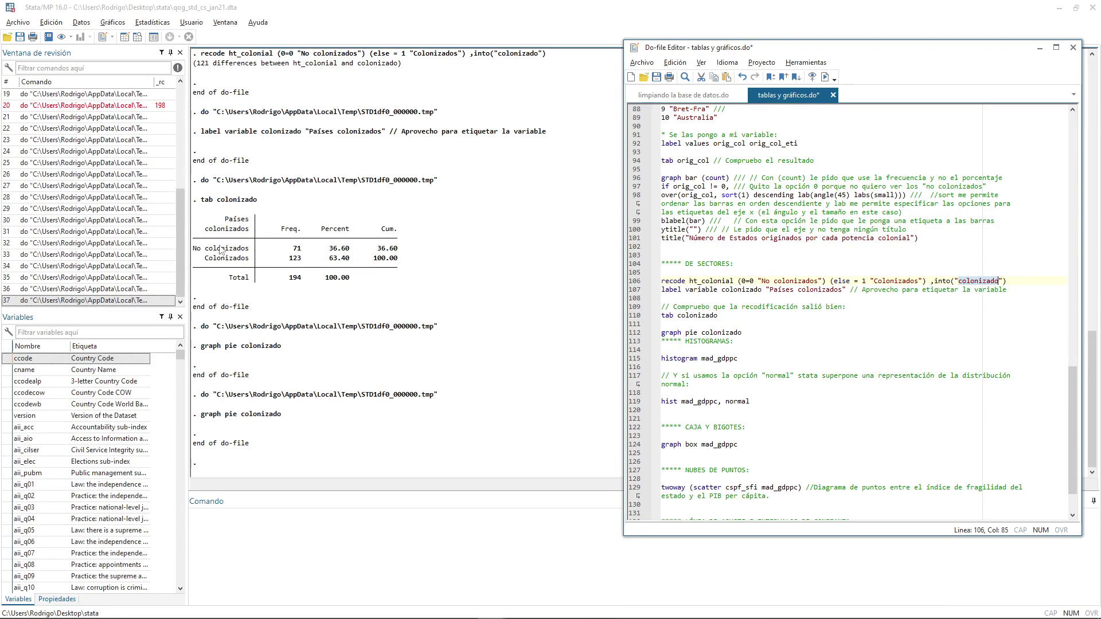
pyautogui.doubleClick(703, 334)
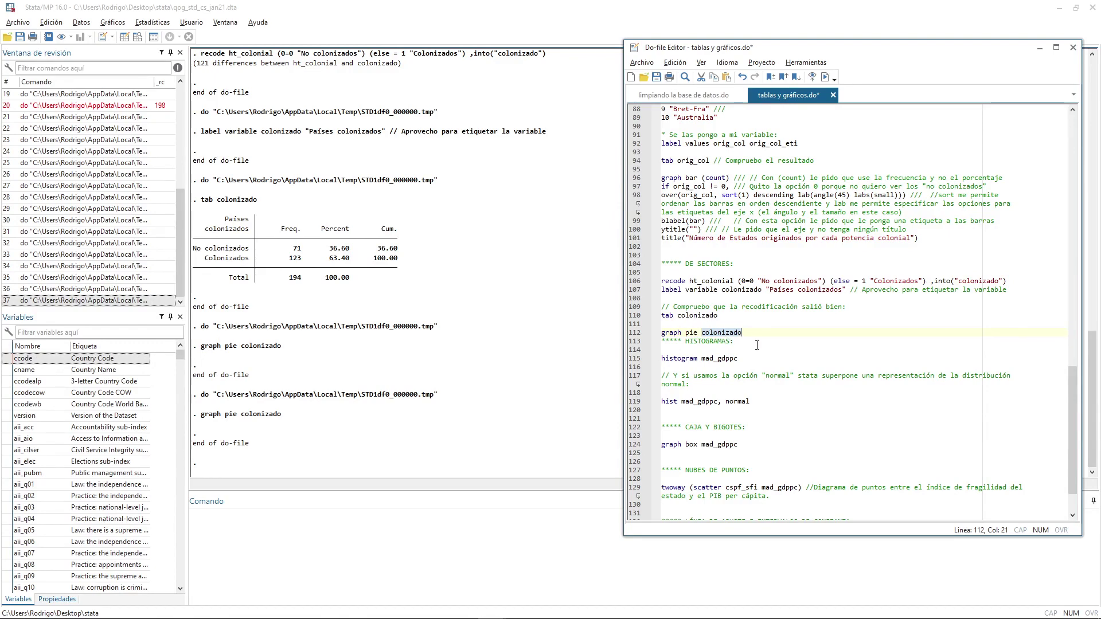
pyautogui.hotkey('ctrl', 'd')
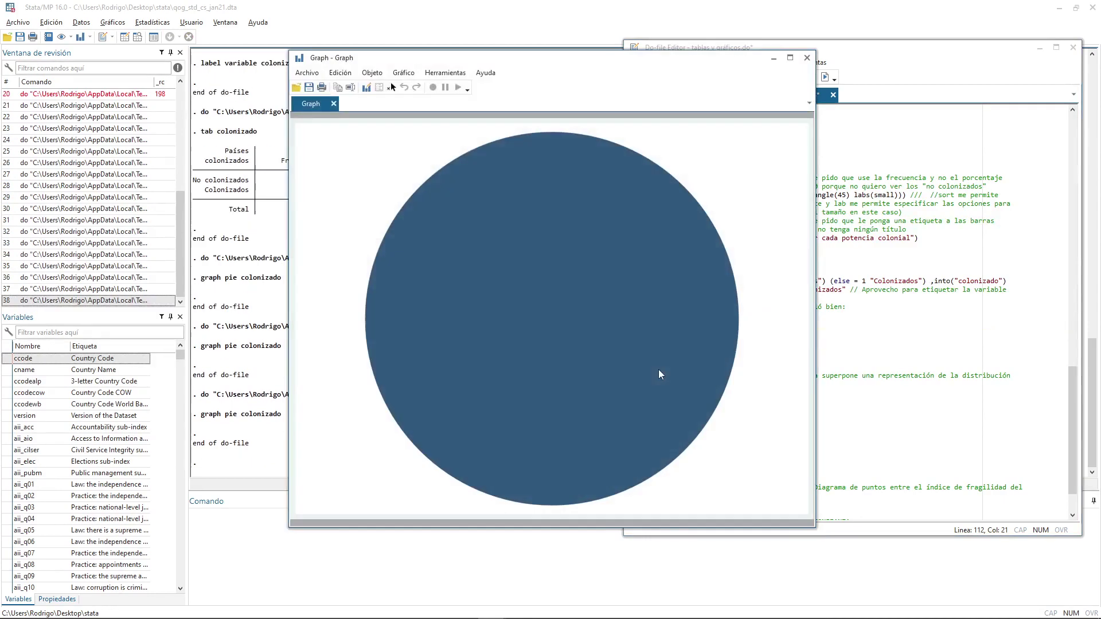
pyautogui.click(807, 58)
# Set the default graph scheme to Tufte in the graph preferences
pyautogui.click(52, 21)
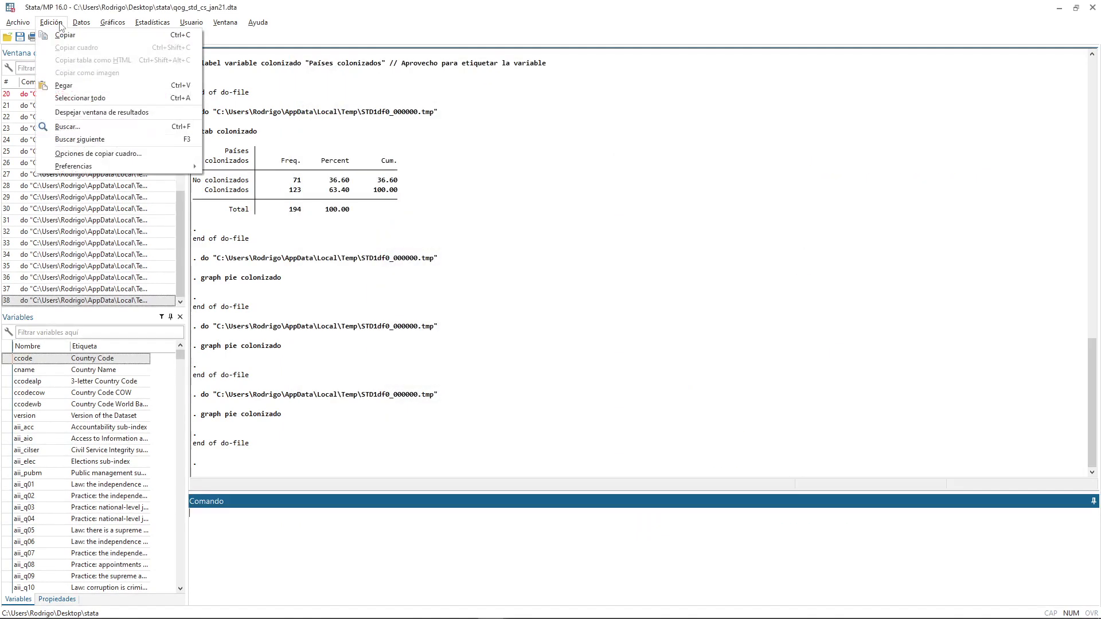
pyautogui.moveTo(77, 166)
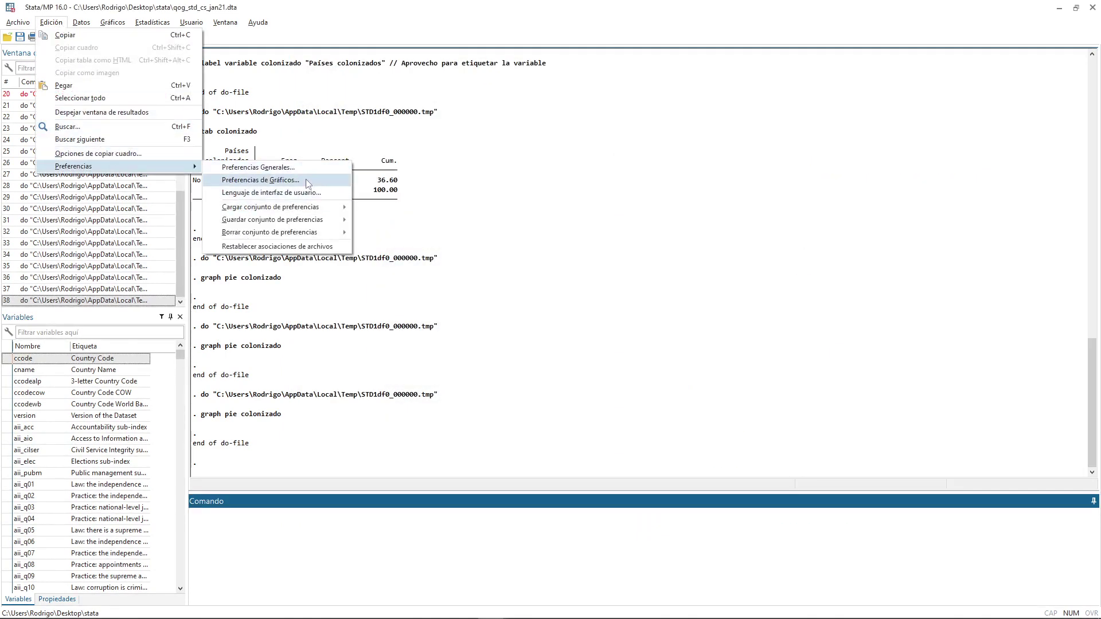
pyautogui.click(255, 179)
pyautogui.click(225, 183)
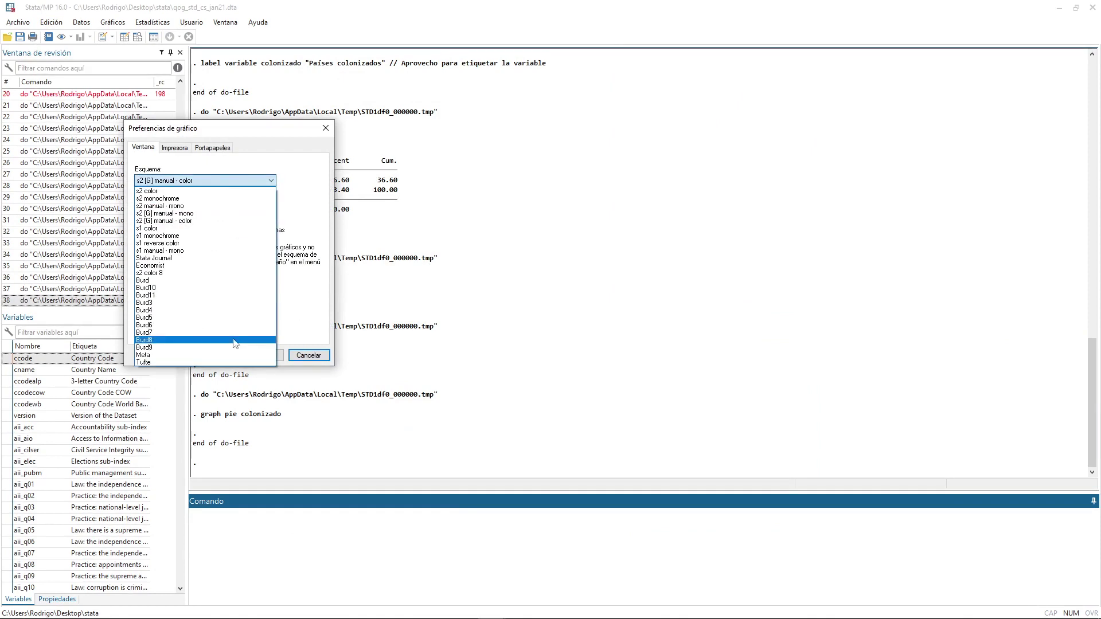
pyautogui.press('Escape')
pyautogui.click(236, 188)
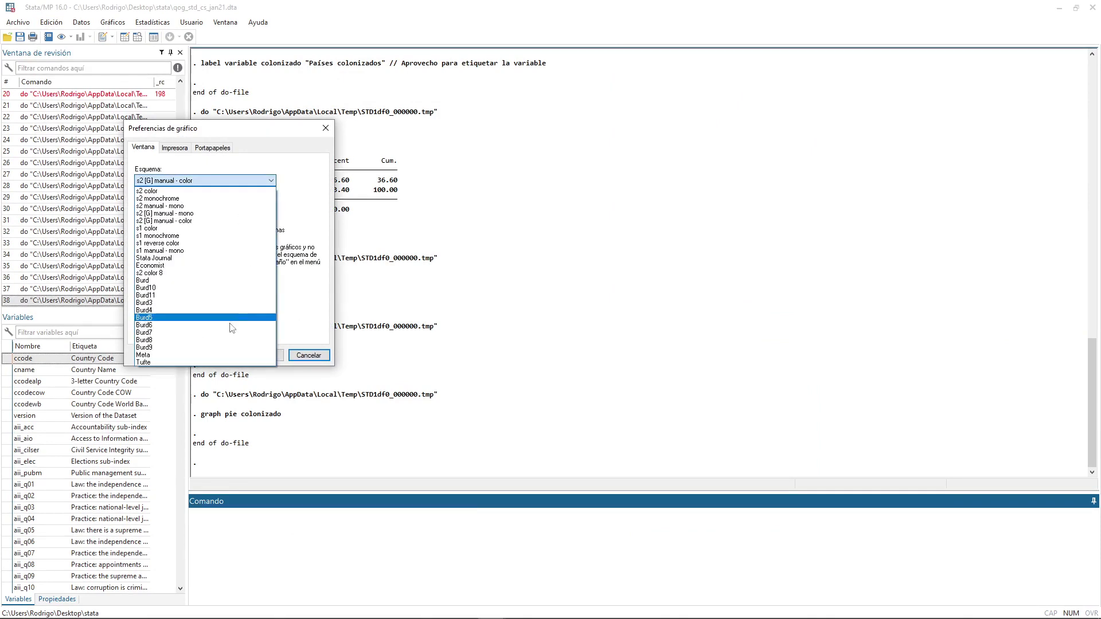
pyautogui.click(223, 362)
# Change the pie command in the do-file to graph pie, over(colonizado), run it, and close the graph window after viewing
pyautogui.hotkey('alt', 'Tab')
pyautogui.hotkey('alt', 'Tab')
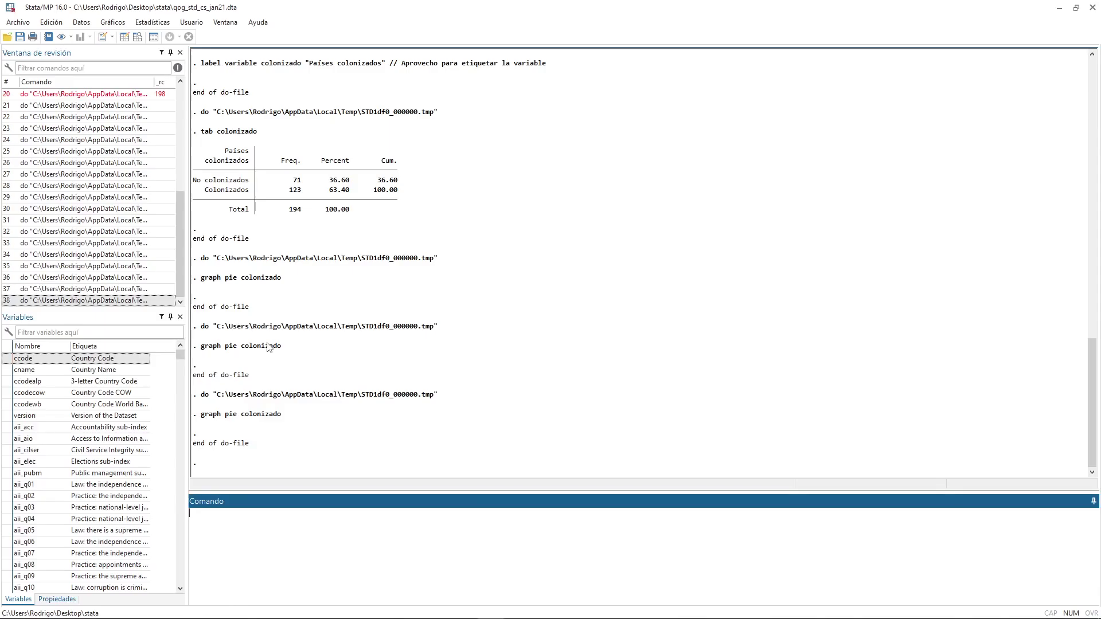
pyautogui.hotkey('alt', 'Tab')
pyautogui.hotkey('alt', 'Tab')
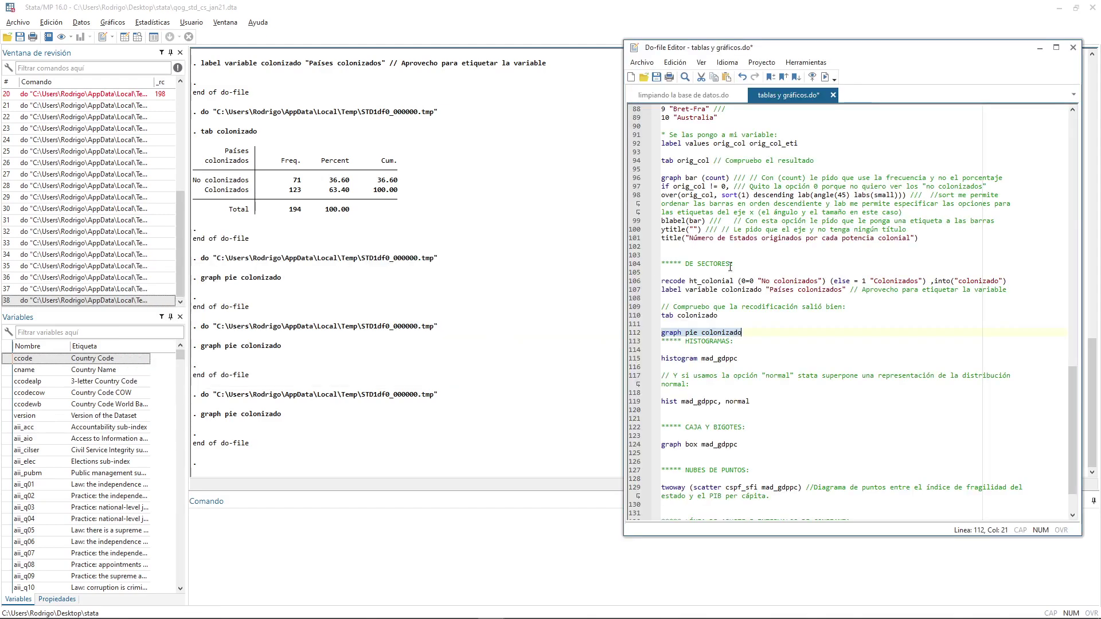
pyautogui.click(741, 334)
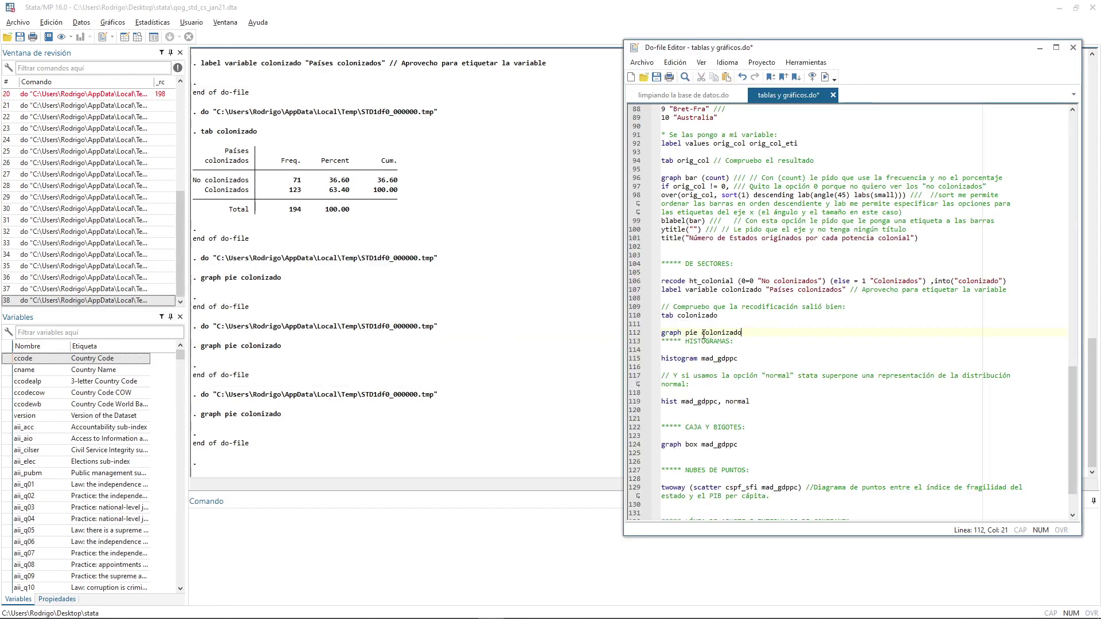
pyautogui.moveTo(701, 333); pyautogui.dragTo(744, 335)
pyautogui.press('BackSpace')
pyautogui.press('Left')
pyautogui.write('colonizado')
pyautogui.click(752, 335)
pyautogui.press('Home')
pyautogui.hotkey('shift', 'End')
pyautogui.hotkey('ctrl', 'd')
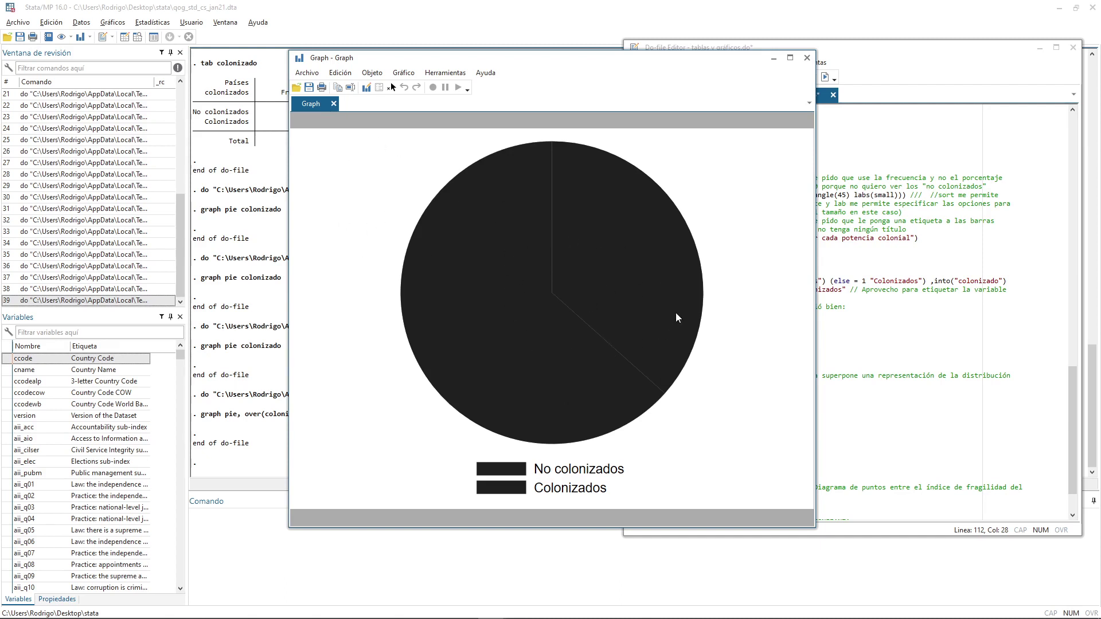
pyautogui.click(807, 57)
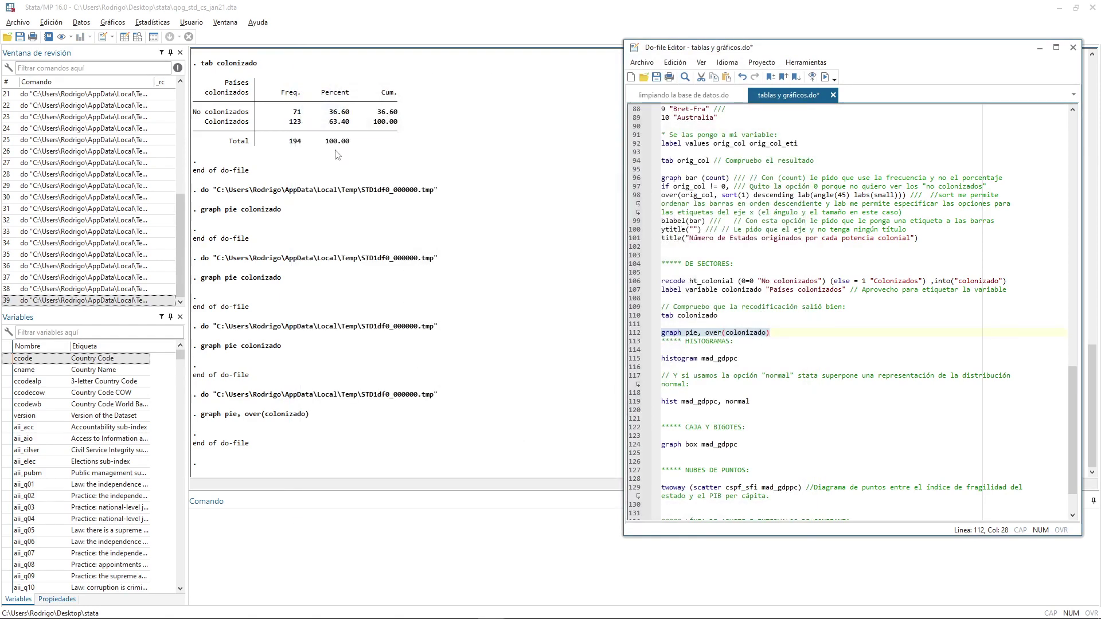
# Set the default graph scheme to s2 [G] manual - color in the graph preferences
pyautogui.click(57, 27)
pyautogui.click(51, 22)
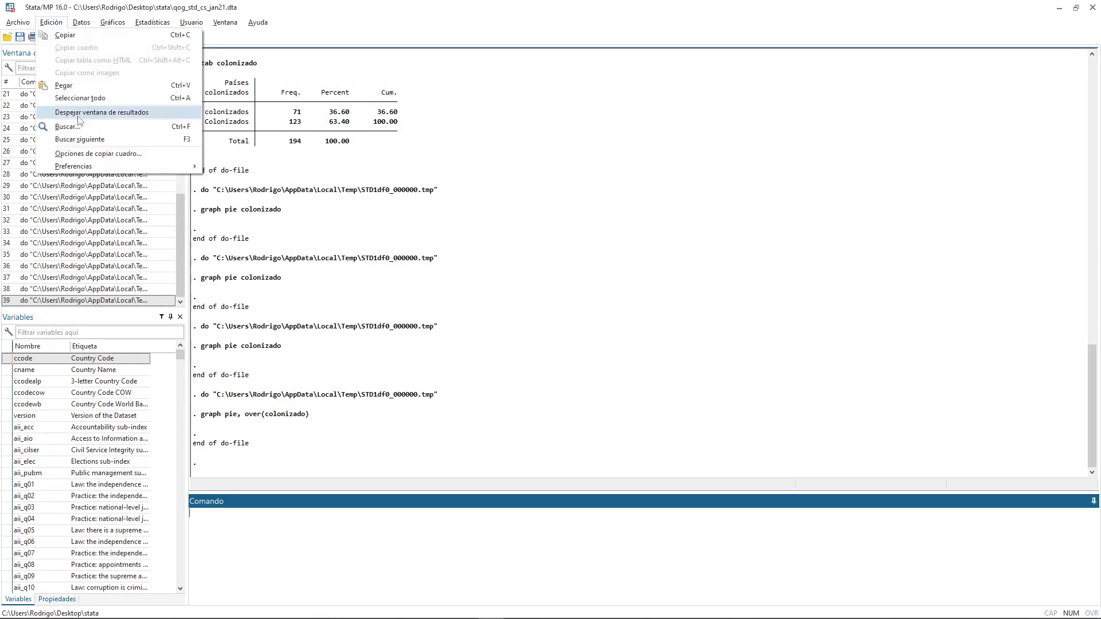
pyautogui.moveTo(88, 166)
pyautogui.click(273, 182)
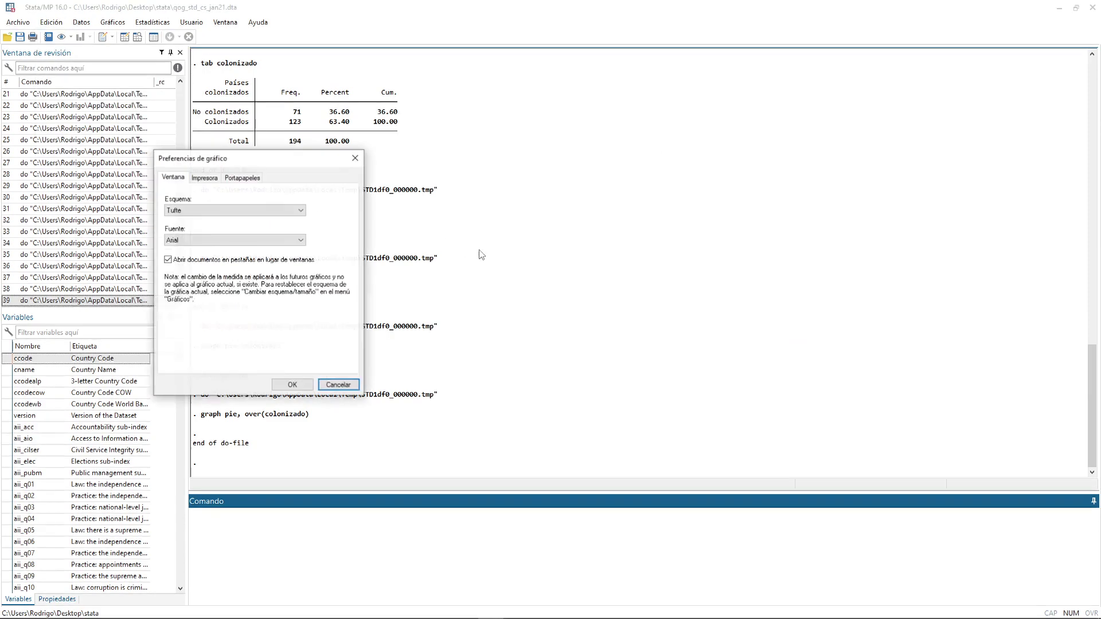
pyautogui.click(229, 211)
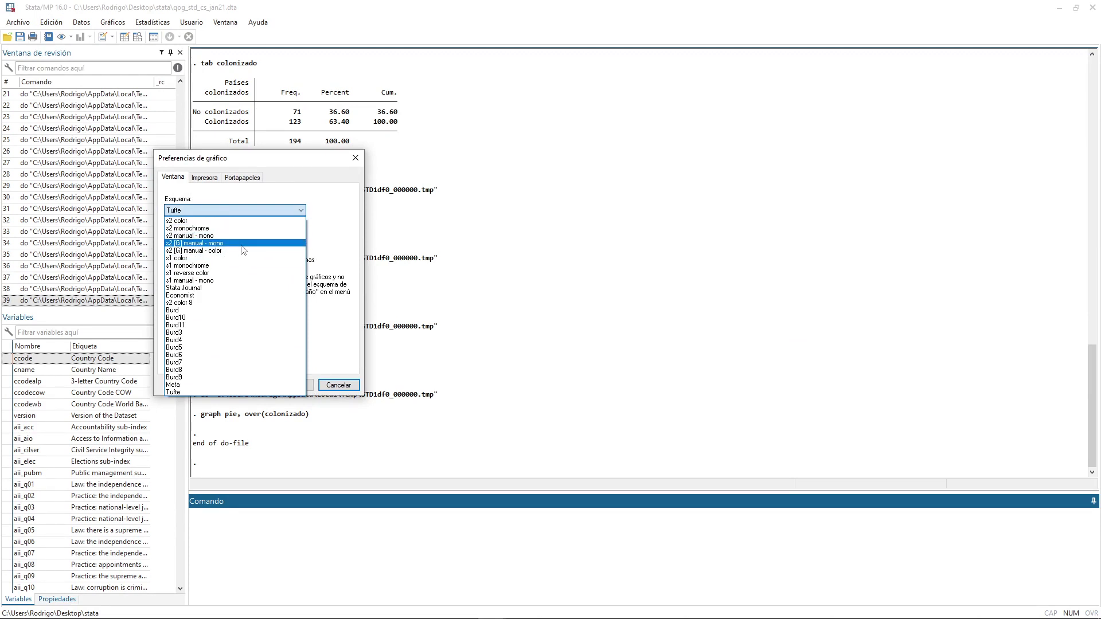
pyautogui.click(219, 252)
pyautogui.click(292, 385)
# Rerun graph pie, over(colonizado) from the do-file with the s2 [G] manual - color scheme, and close its window after viewing
pyautogui.hotkey('alt', 'Tab')
pyautogui.press('Tab')
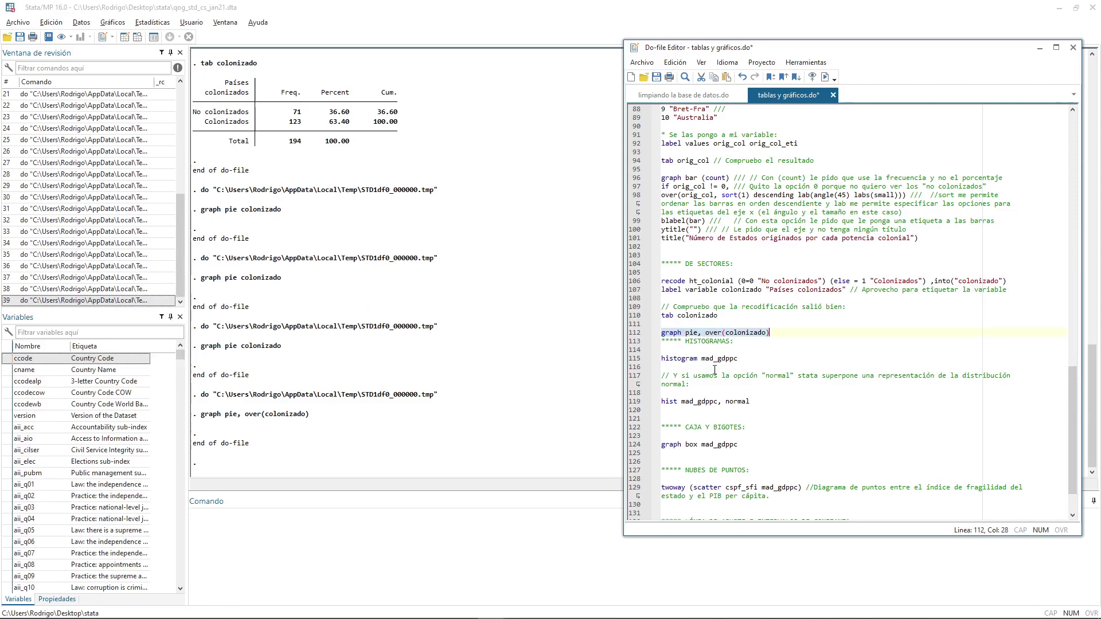
pyautogui.click(726, 348)
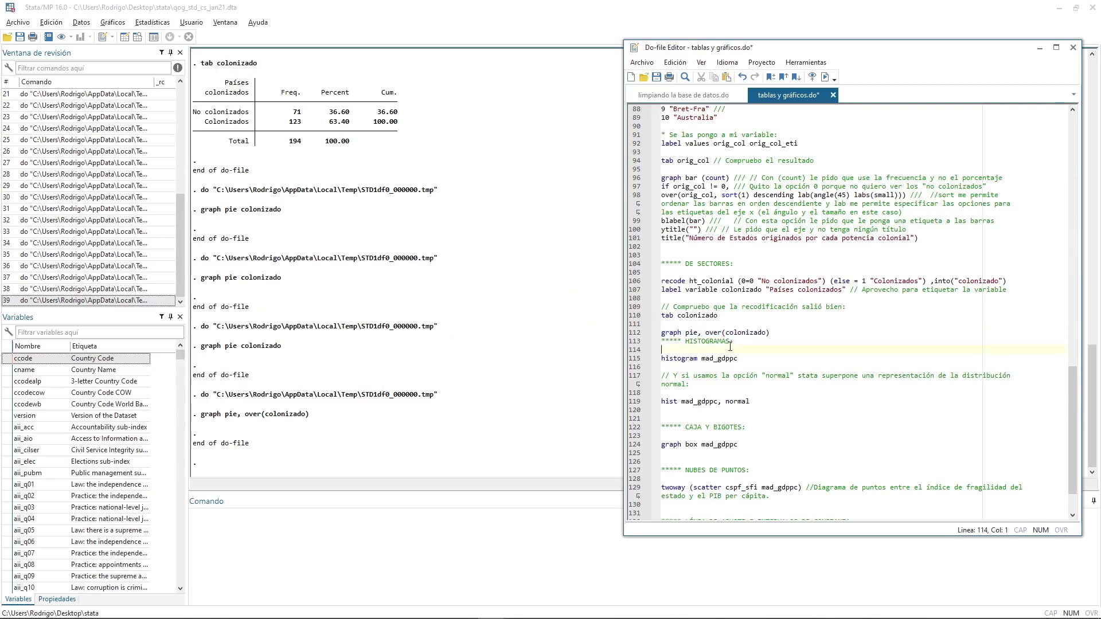
pyautogui.moveTo(723, 332); pyautogui.dragTo(745, 332)
pyautogui.hotkey('ctrl', 'd')
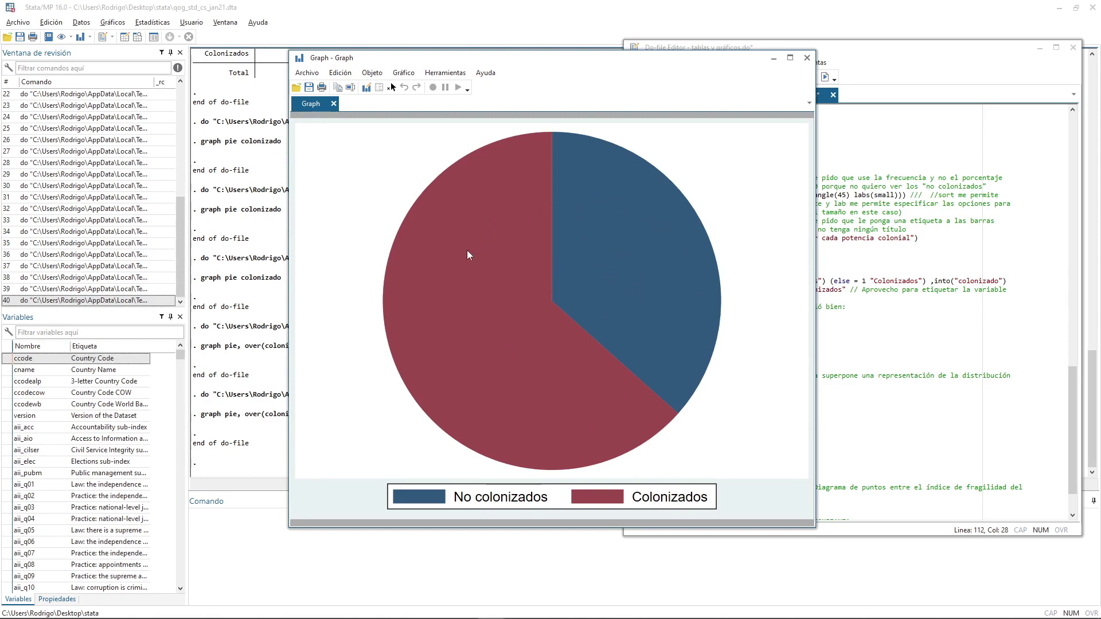
pyautogui.click(807, 58)
# Set the default graph scheme to Burd in the graph preferences
pyautogui.click(63, 23)
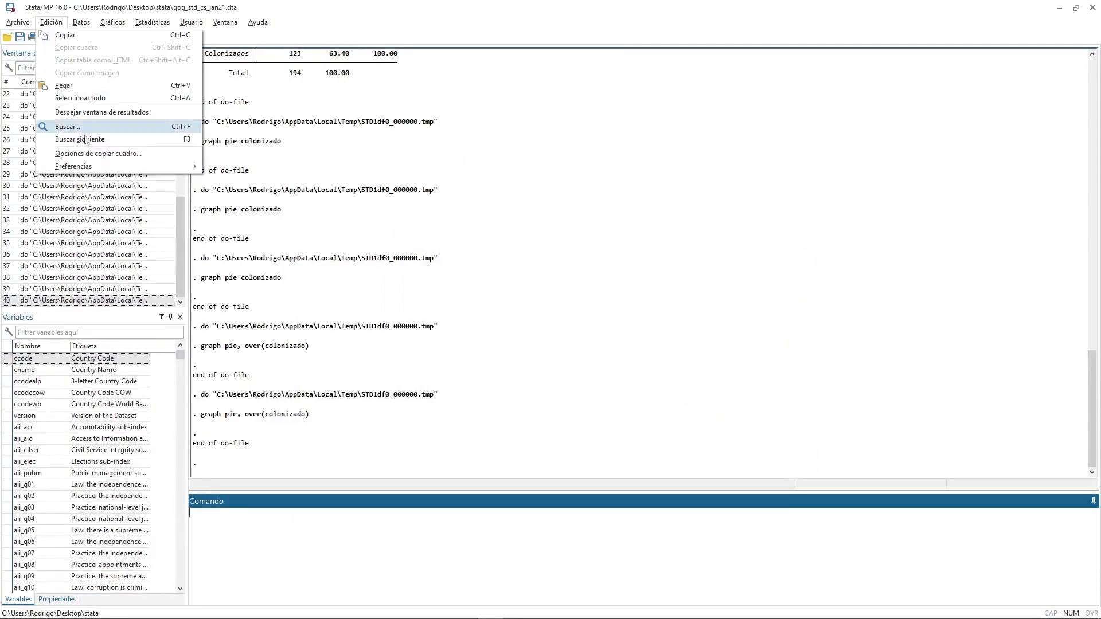
pyautogui.click(92, 154)
pyautogui.click(612, 351)
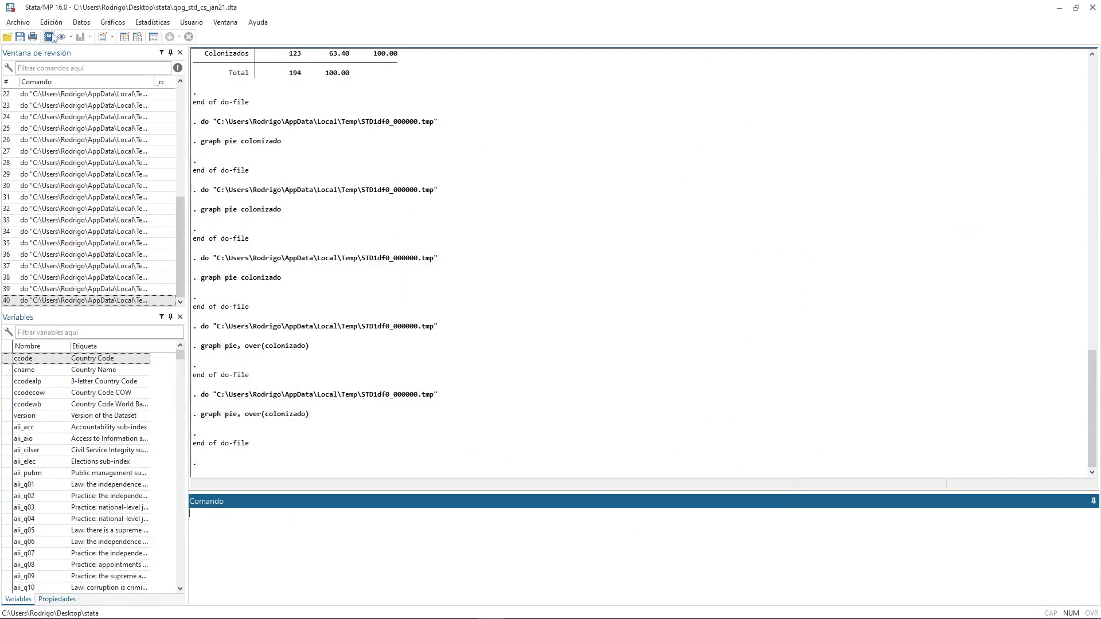
pyautogui.click(51, 22)
pyautogui.moveTo(115, 165)
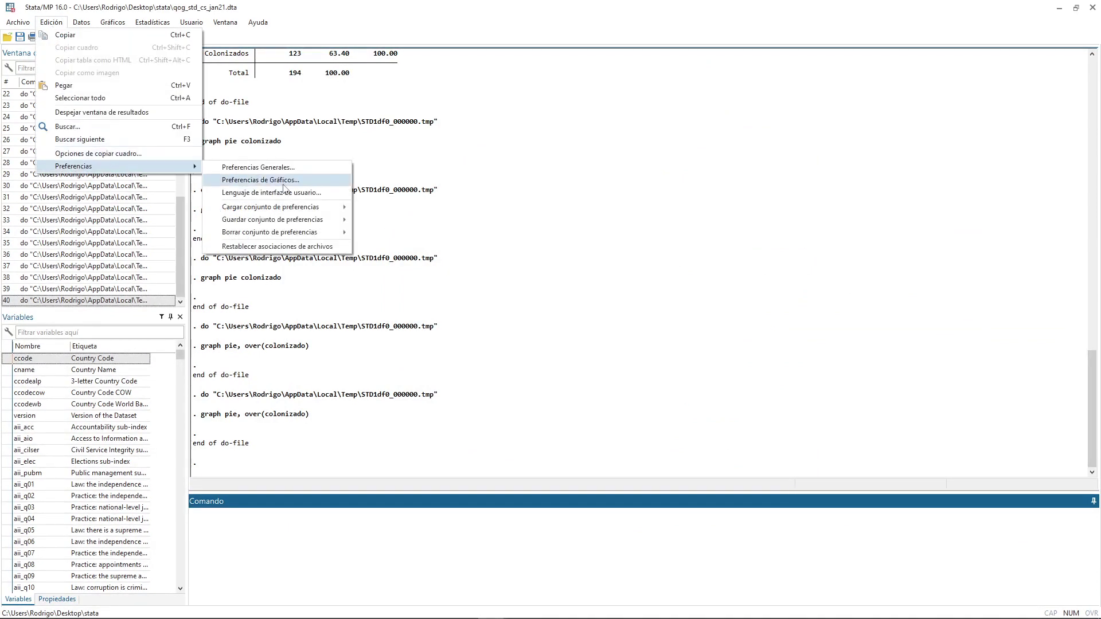
pyautogui.click(283, 183)
pyautogui.click(132, 92)
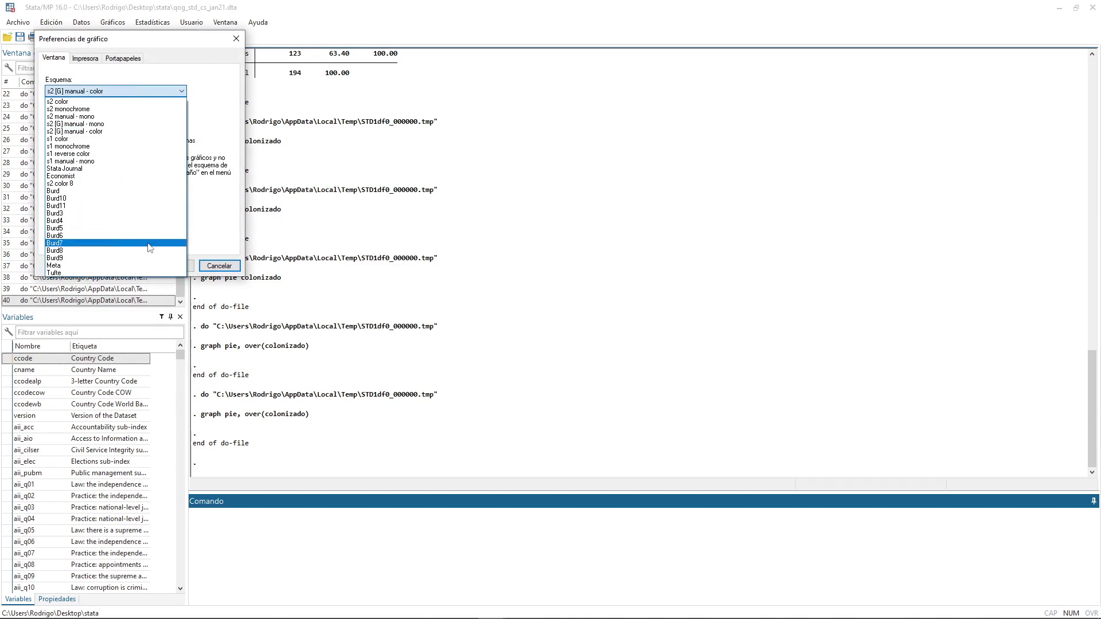
pyautogui.click(95, 191)
# Return to the do-file, rerun the pie chart over colonizado with the Burd scheme, and close its window after viewing
pyautogui.hotkey('alt', 'Tab')
pyautogui.hotkey('alt', 'Tab')
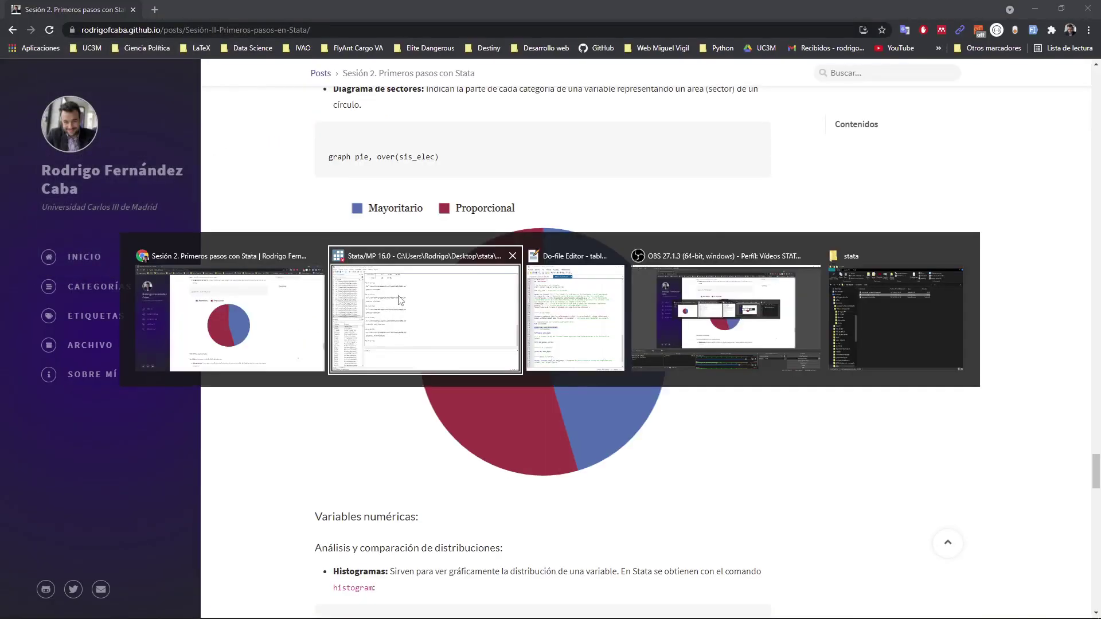
pyautogui.hotkey('alt', 'Tab')
pyautogui.hotkey('alt', 'Tab')
pyautogui.hotkey('ctrl', 'd')
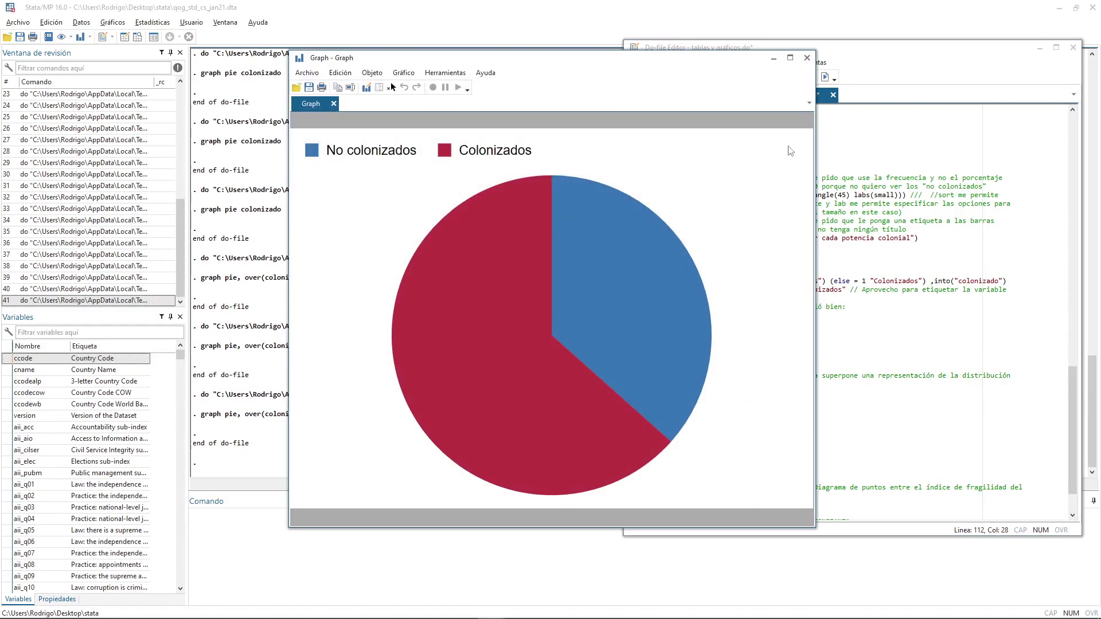
pyautogui.click(807, 58)
# Set the default graph scheme to Burd5 and redraw the pie chart over colonizado
pyautogui.click(51, 22)
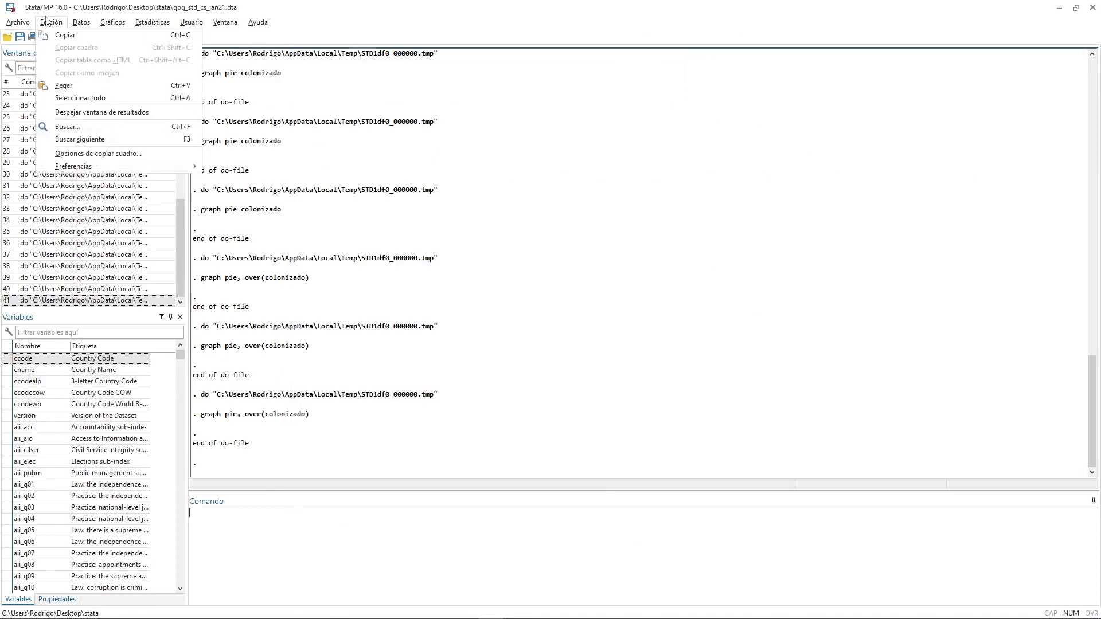
pyautogui.moveTo(77, 168)
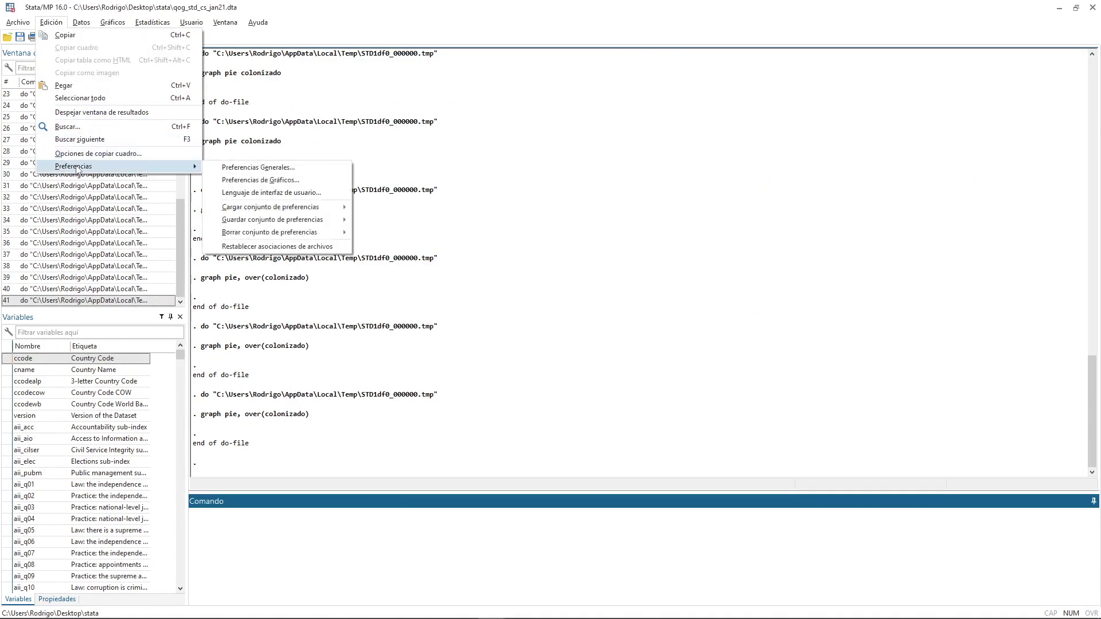
pyautogui.click(281, 180)
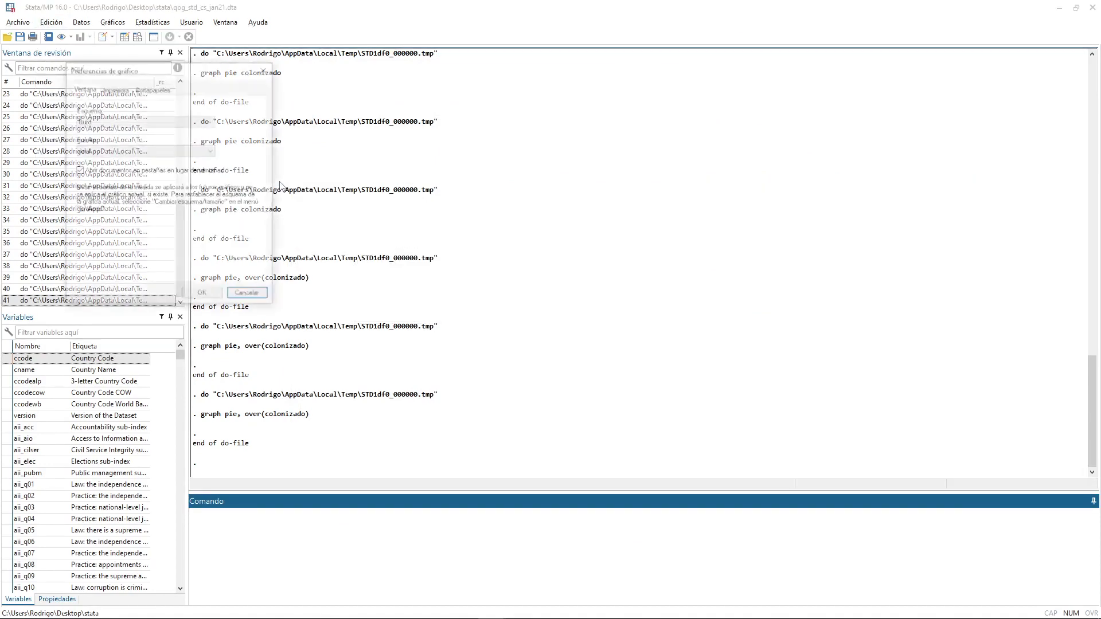
pyautogui.click(152, 121)
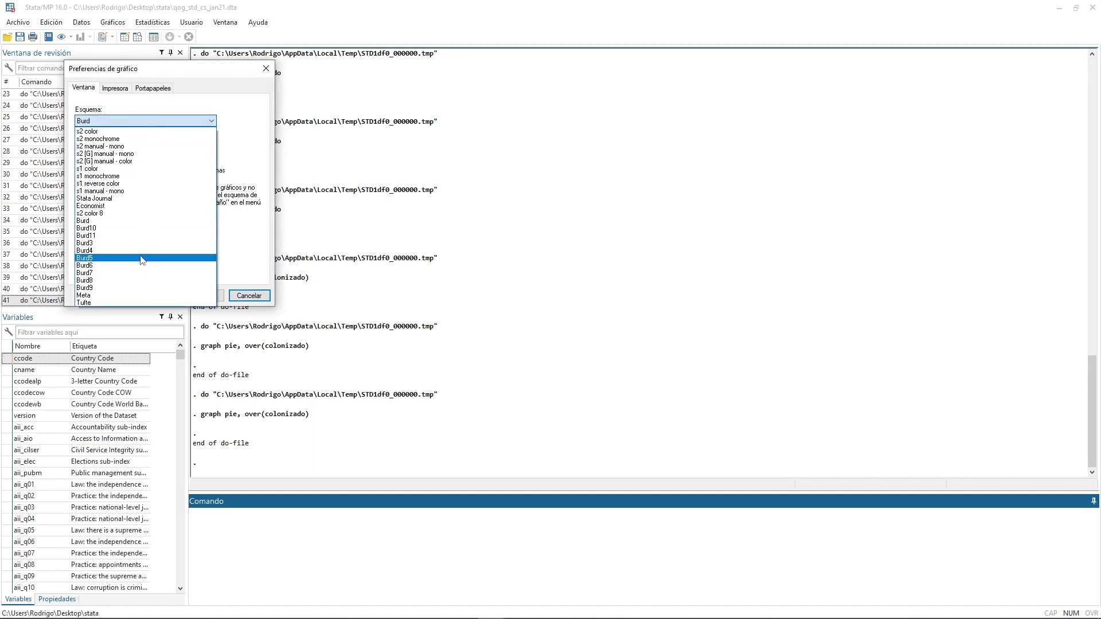
pyautogui.click(143, 259)
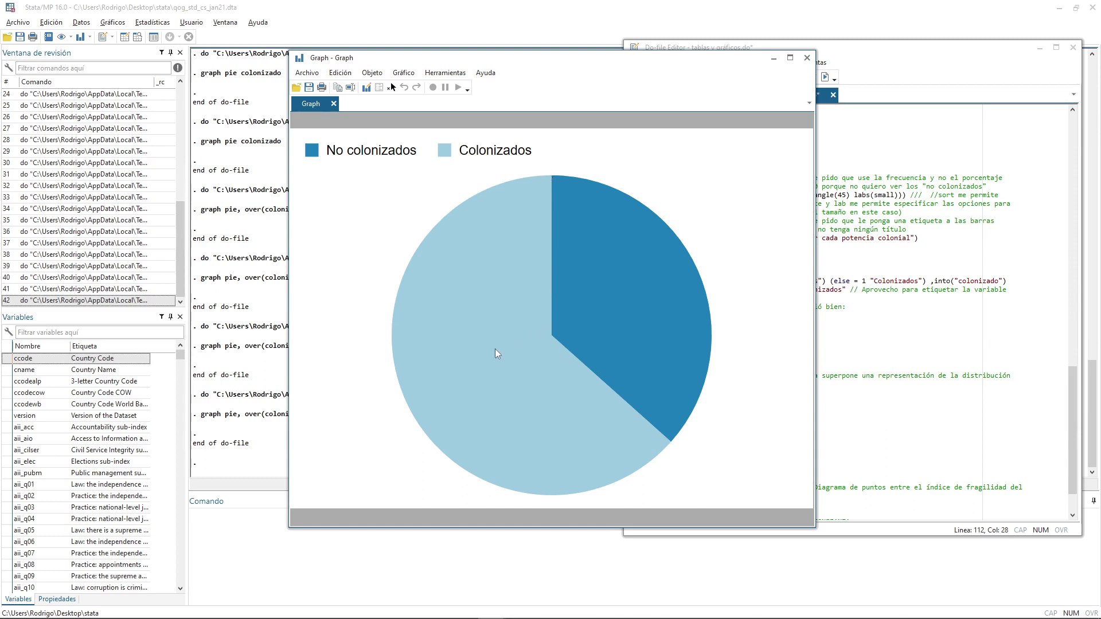
# Close the pie chart window and insert a blank line between the graph pie command and the HISTOGRAMAS heading
pyautogui.click(807, 57)
pyautogui.click(706, 336)
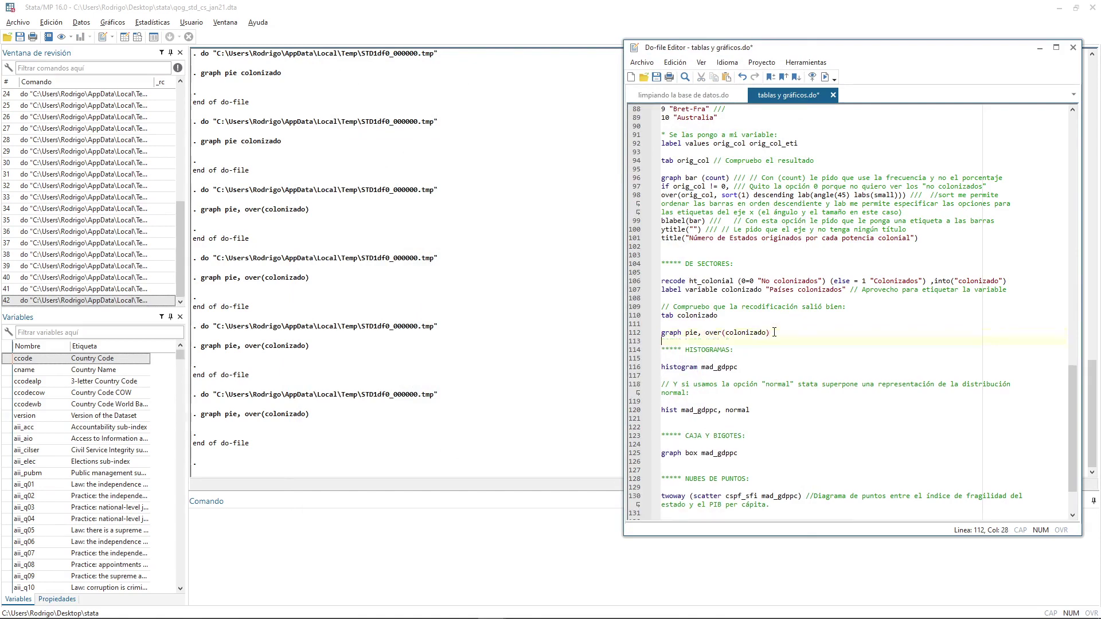
# Run the histogram command for mad_gdppc, enlarge the graph to view it, and close its window
pyautogui.press('Return')
pyautogui.scroll(-2, 743, 312)
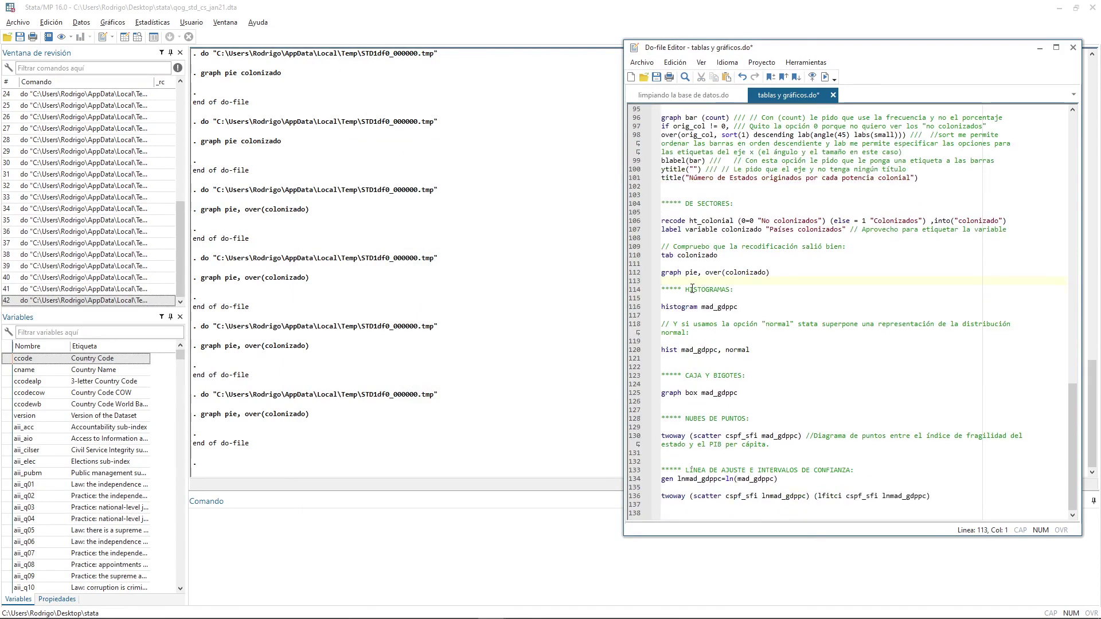
pyautogui.moveTo(692, 288); pyautogui.dragTo(740, 307)
pyautogui.click(746, 307)
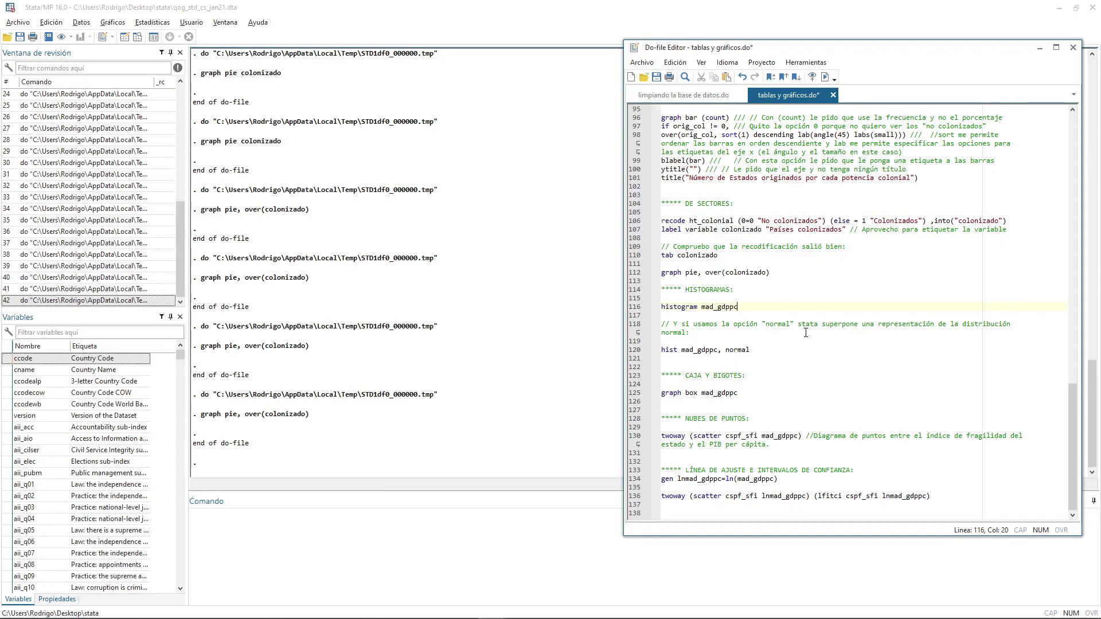
pyautogui.doubleClick(712, 308)
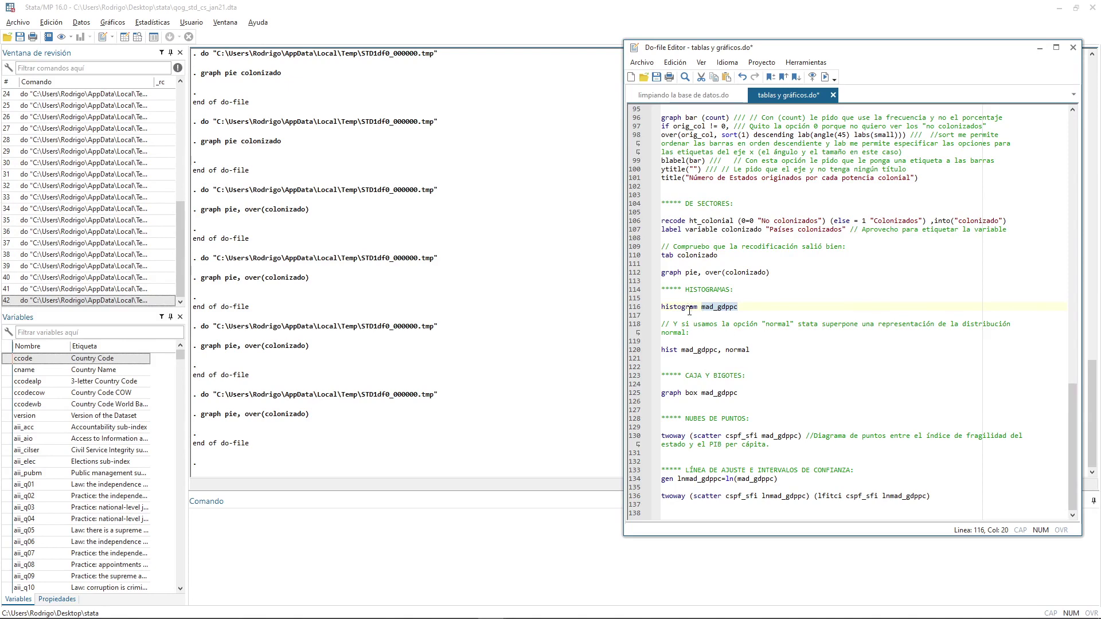
pyautogui.tripleClick(668, 308)
pyautogui.hotkey('ctrl', 'd')
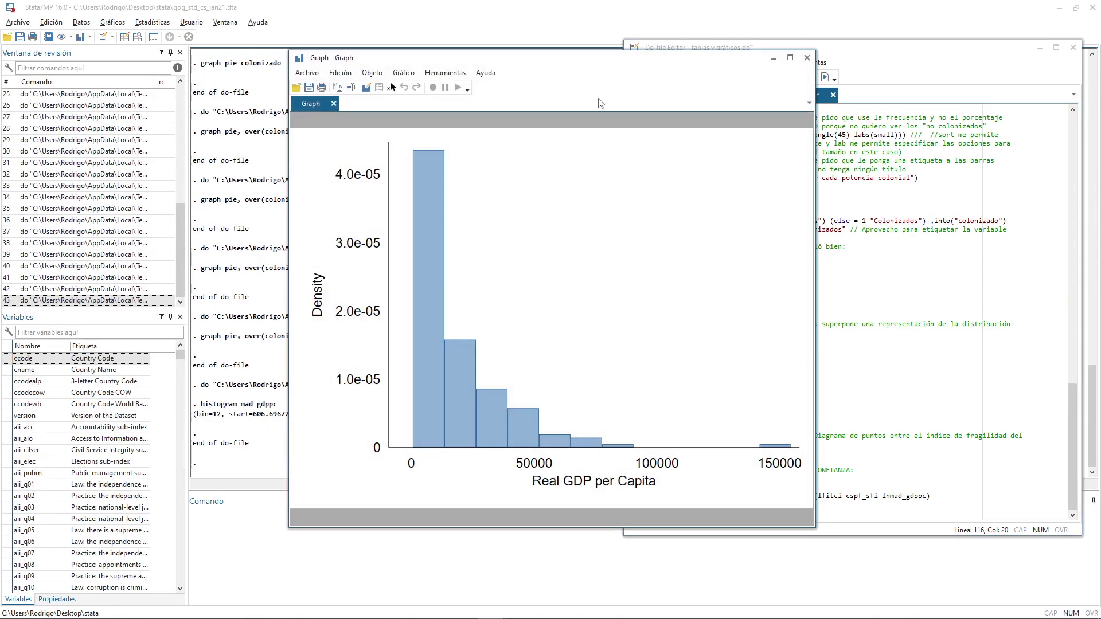
pyautogui.doubleClick(587, 57)
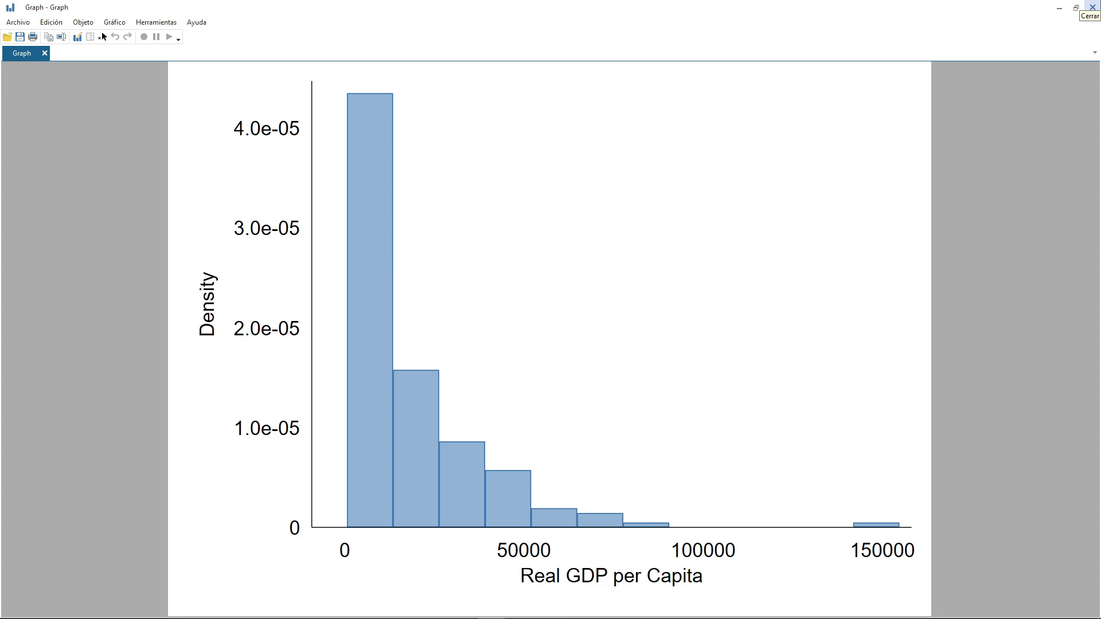
pyautogui.click(1092, 7)
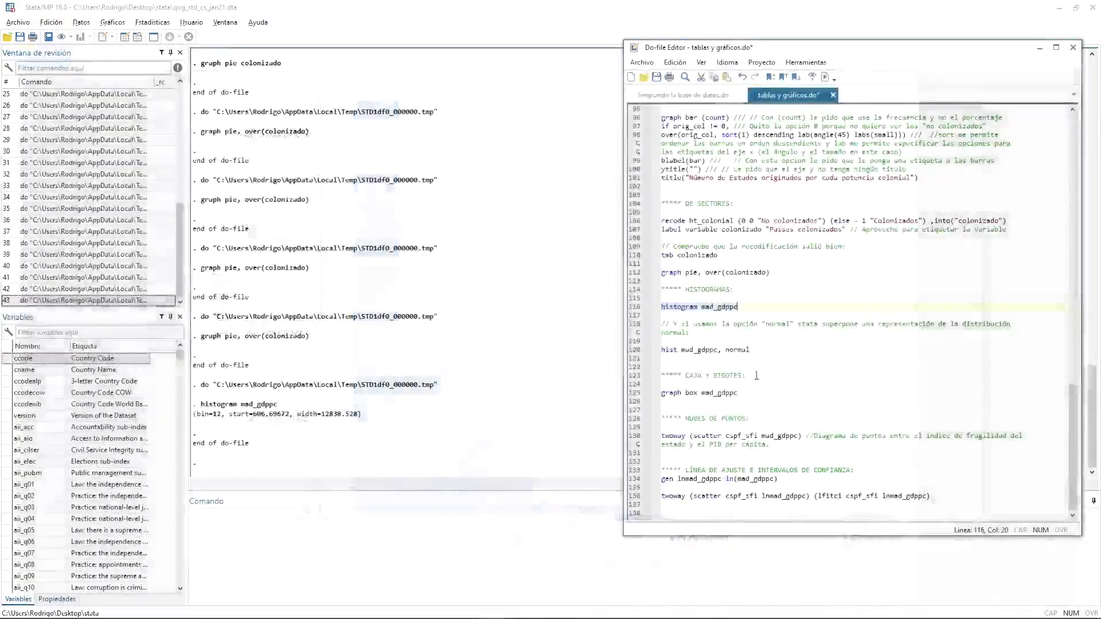
# Run the mad_gdppc histogram command with the normal option and close the graph window after viewing
pyautogui.click(719, 350)
pyautogui.write(',')
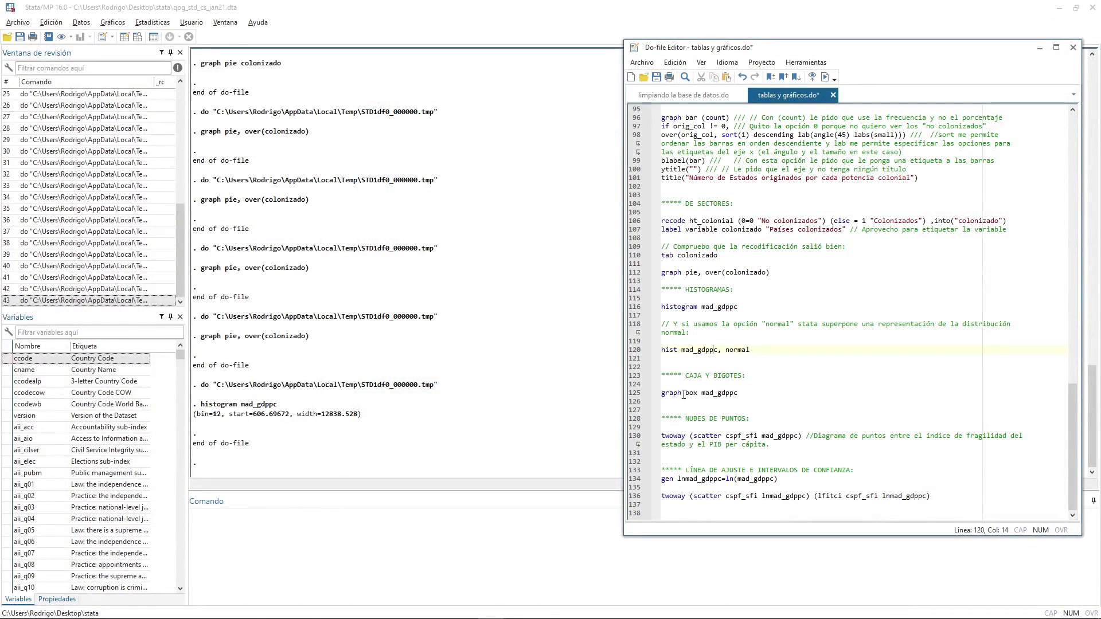
pyautogui.doubleClick(688, 394)
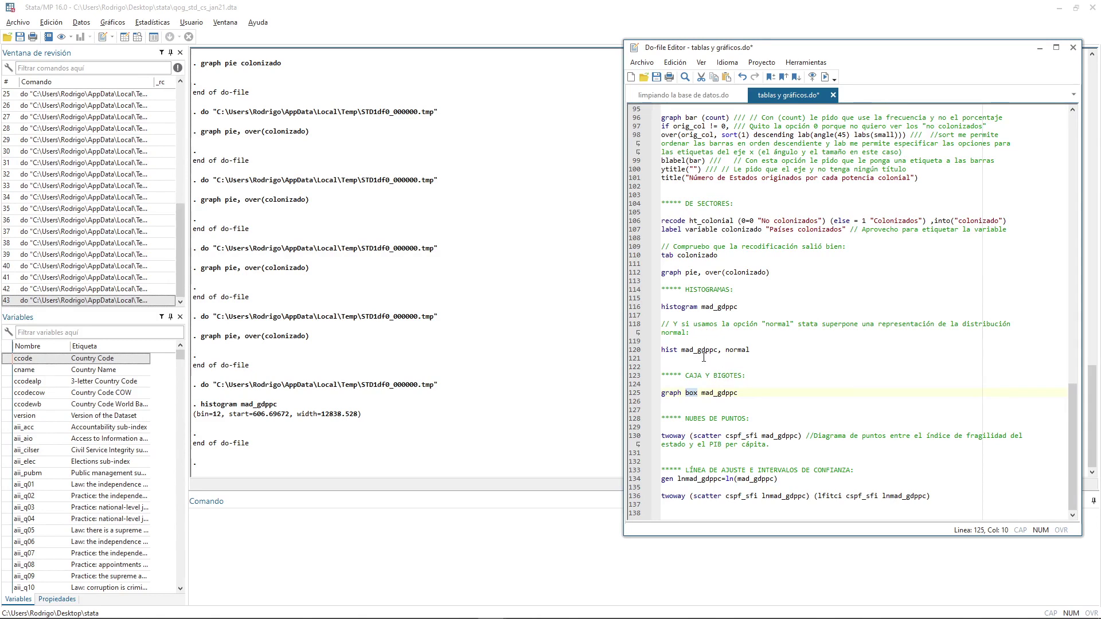
pyautogui.moveTo(697, 351); pyautogui.dragTo(722, 351)
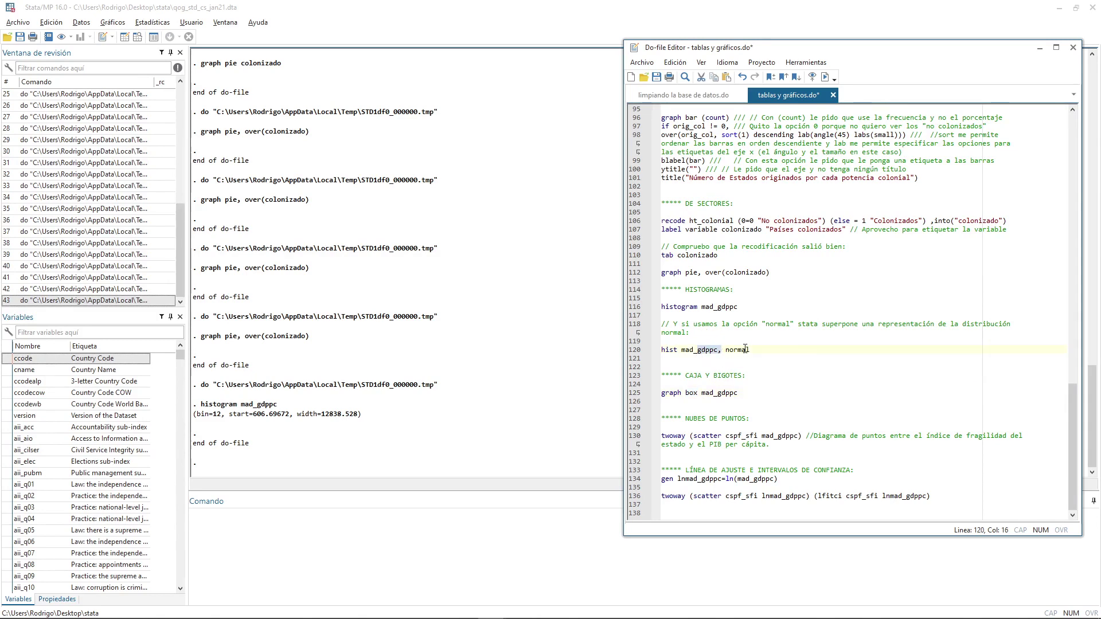
pyautogui.hotkey('ctrl', 'd')
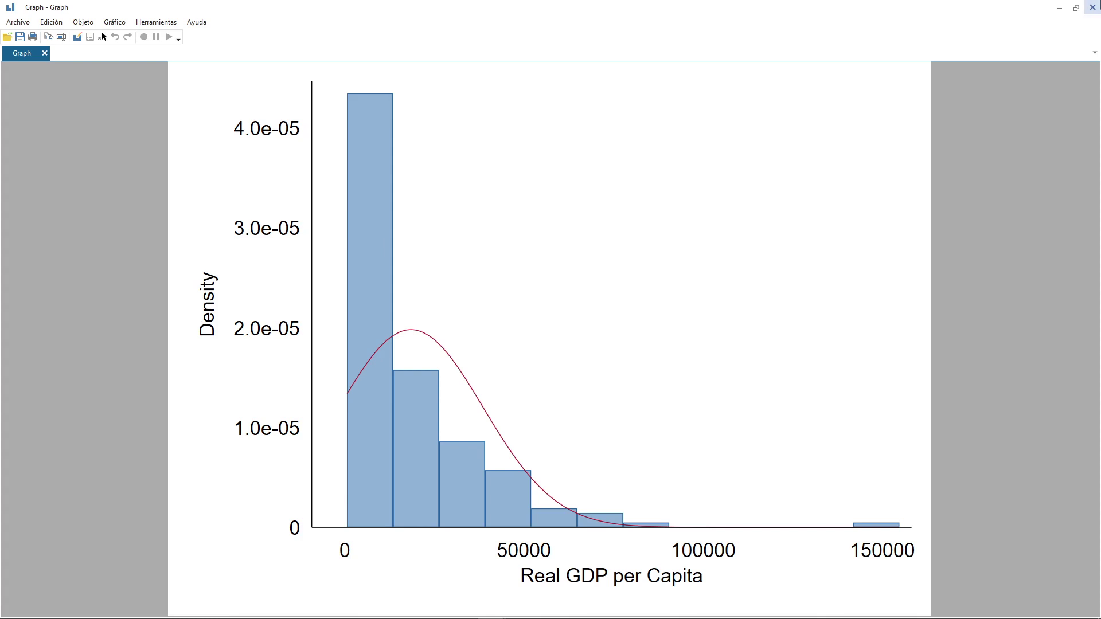
pyautogui.click(1093, 8)
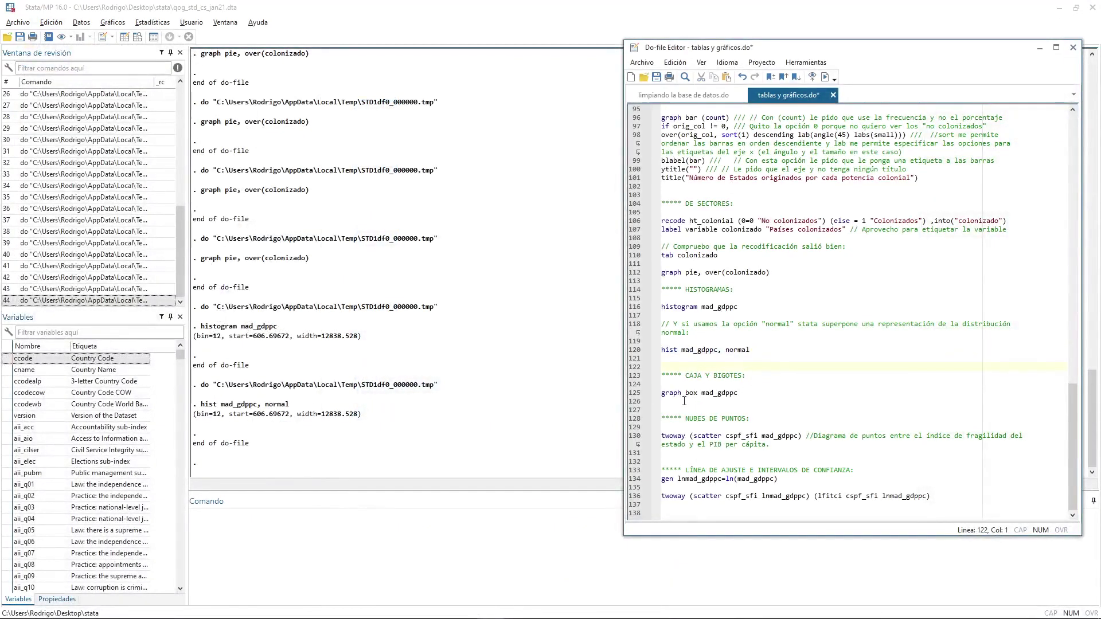
# Draw the box plot of mad_gdppc from the CAJA Y BIGOTES section and return to the do-file
pyautogui.moveTo(682, 394); pyautogui.dragTo(698, 394)
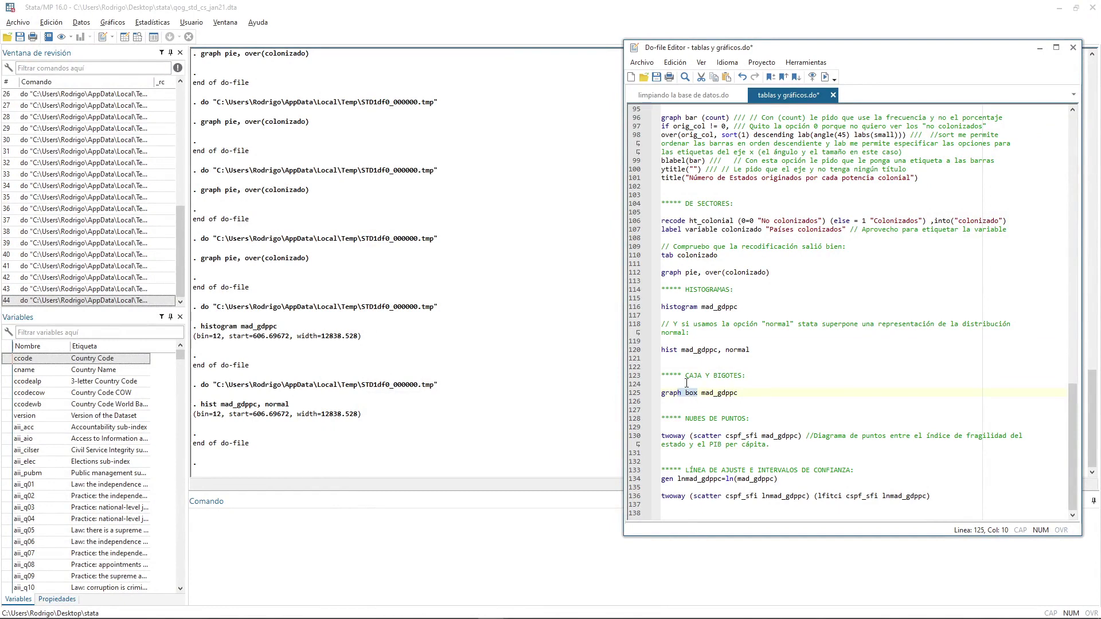
pyautogui.hotkey('ctrl', 'd')
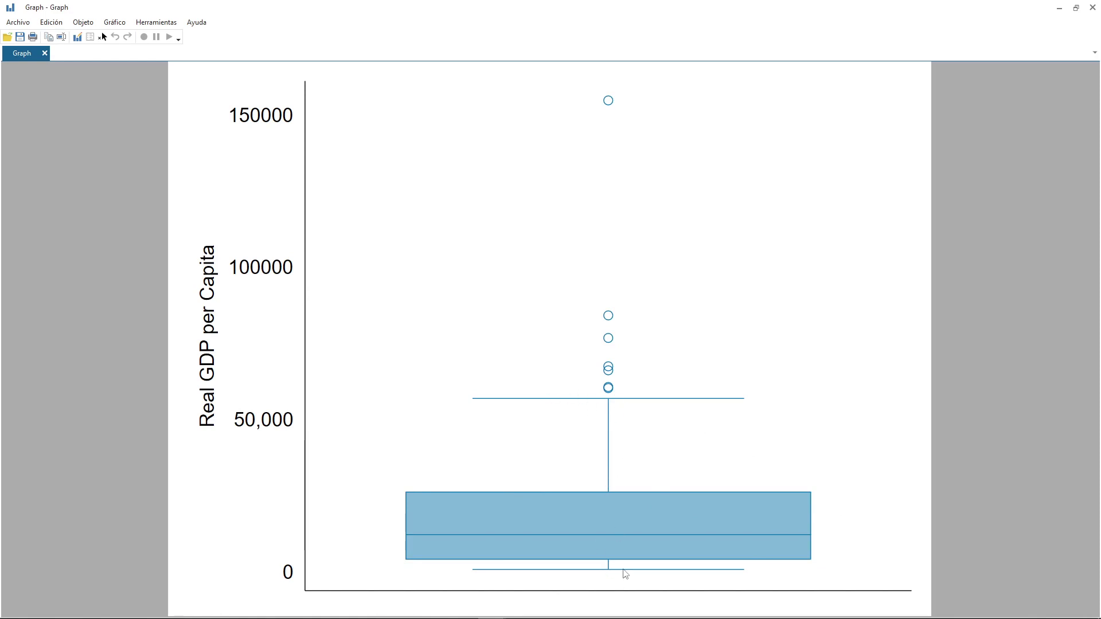
pyautogui.hotkey('alt', 'Tab')
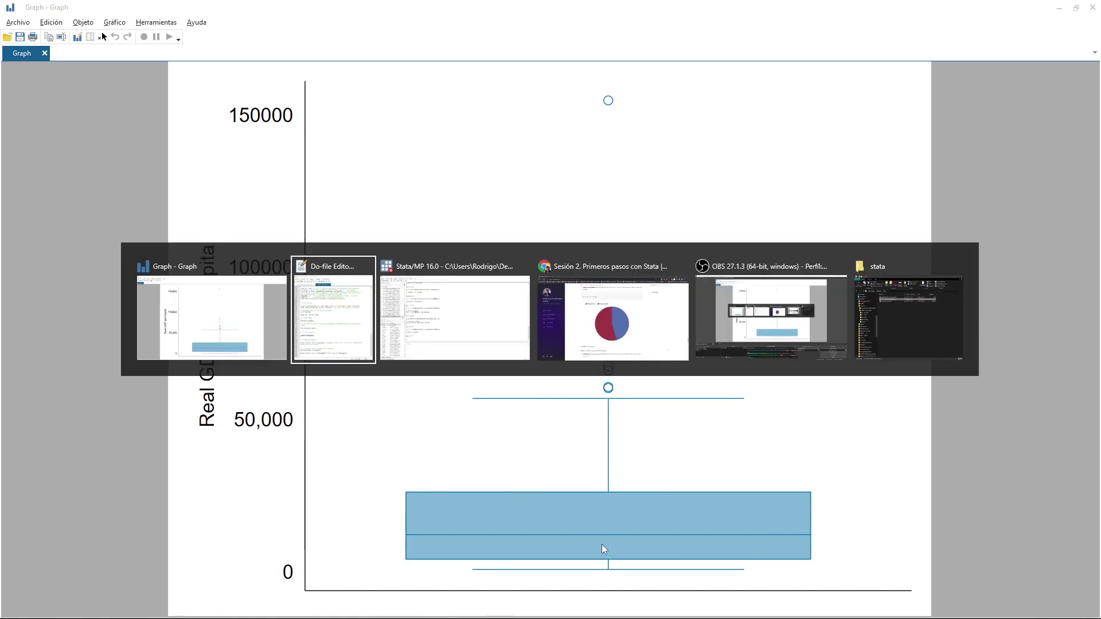
# Change box to hbox in the mad_gdppc box plot command
pyautogui.click(707, 386)
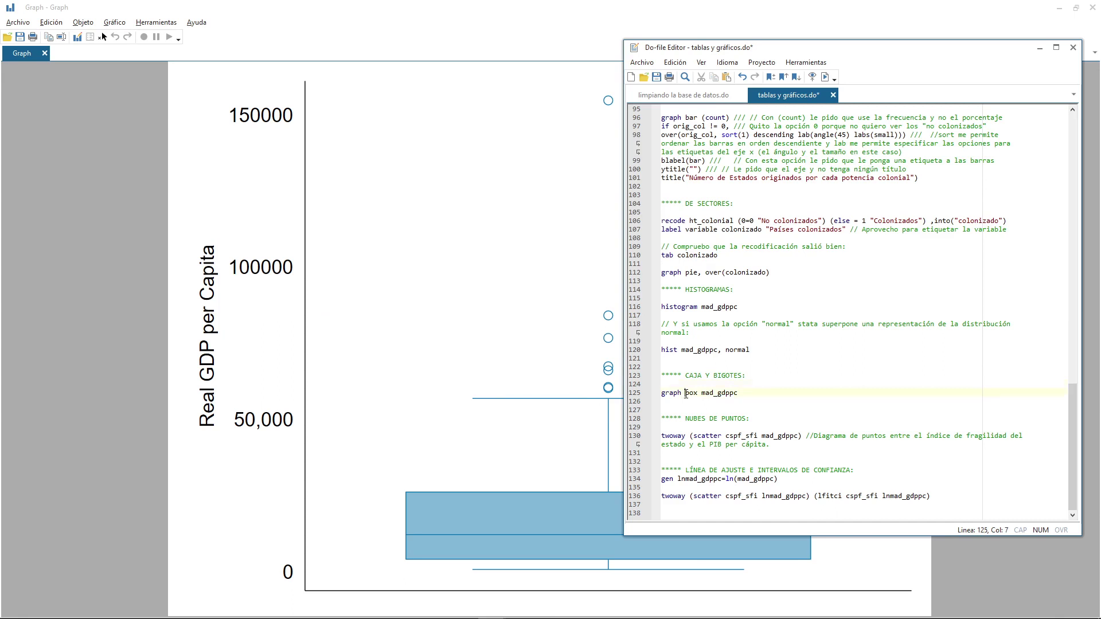
pyautogui.write('h')
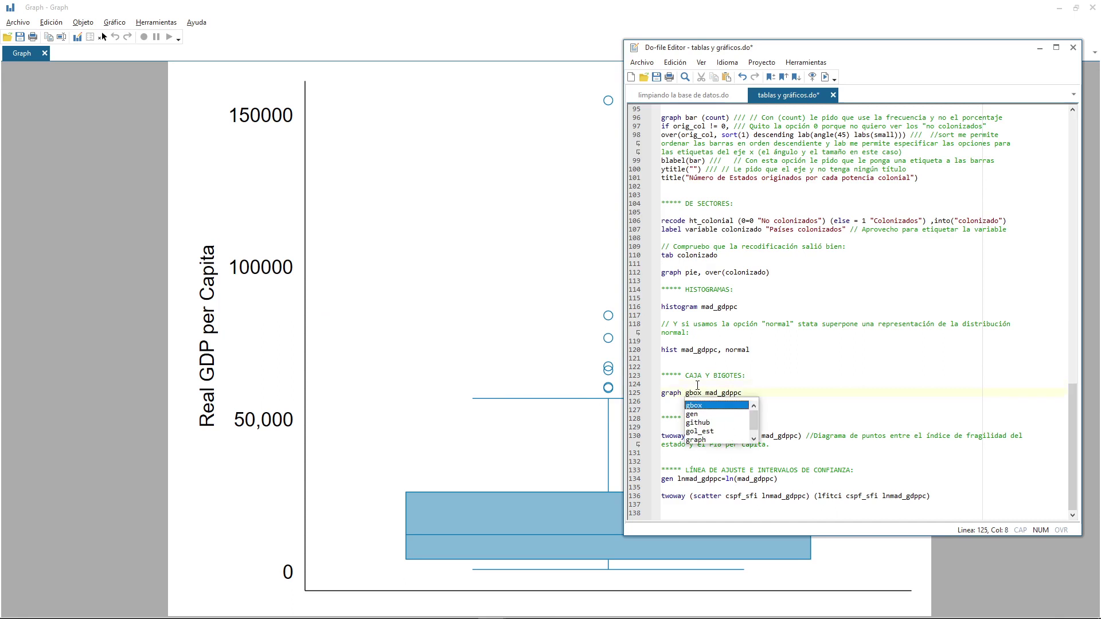
pyautogui.press('BackSpace')
pyautogui.write('h')
pyautogui.press('Return')
pyautogui.doubleClick(693, 395)
# Run graph hbox mad_gdppc to draw the horizontal box plot and close its window after viewing
pyautogui.scroll(2, 709, 227)
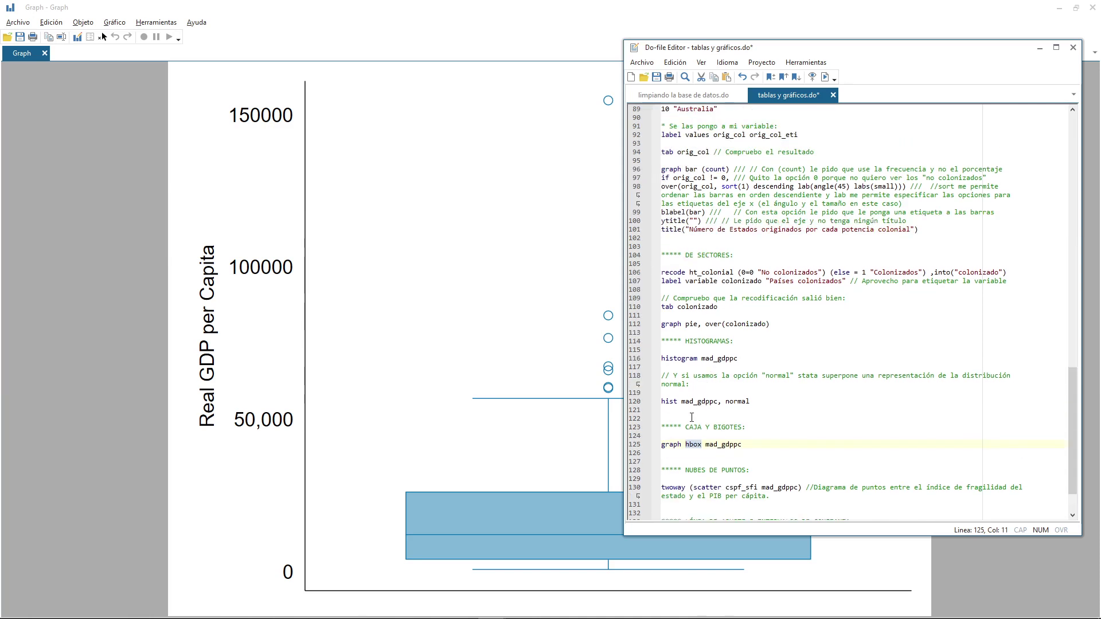
pyautogui.scroll(-1, 692, 417)
pyautogui.press('Down')
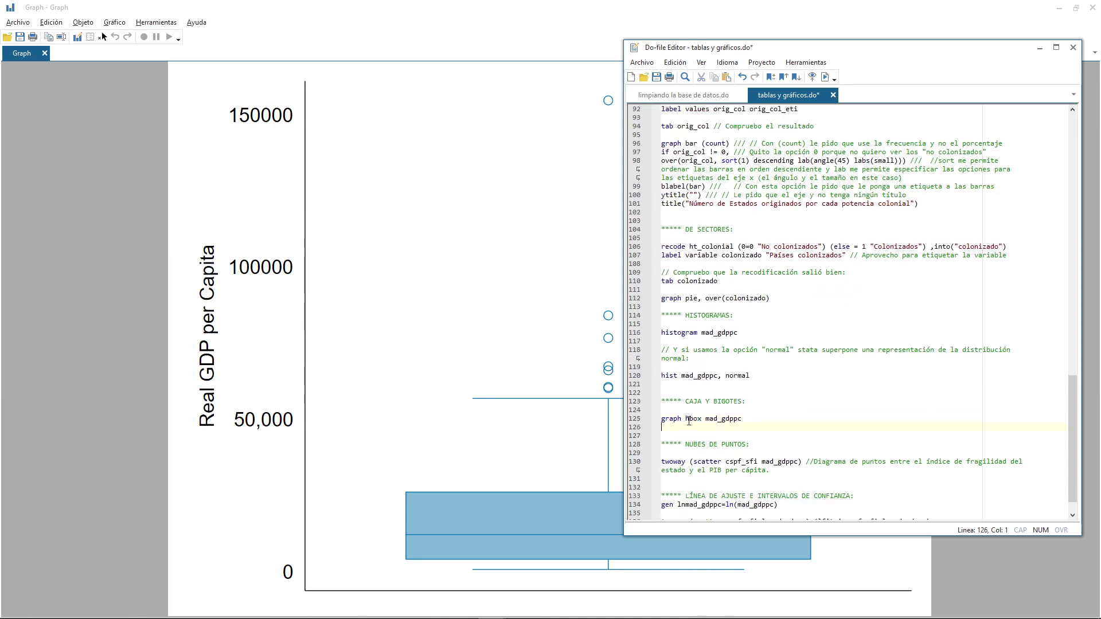
pyautogui.moveTo(689, 421); pyautogui.dragTo(698, 420)
pyautogui.hotkey('ctrl', 'd')
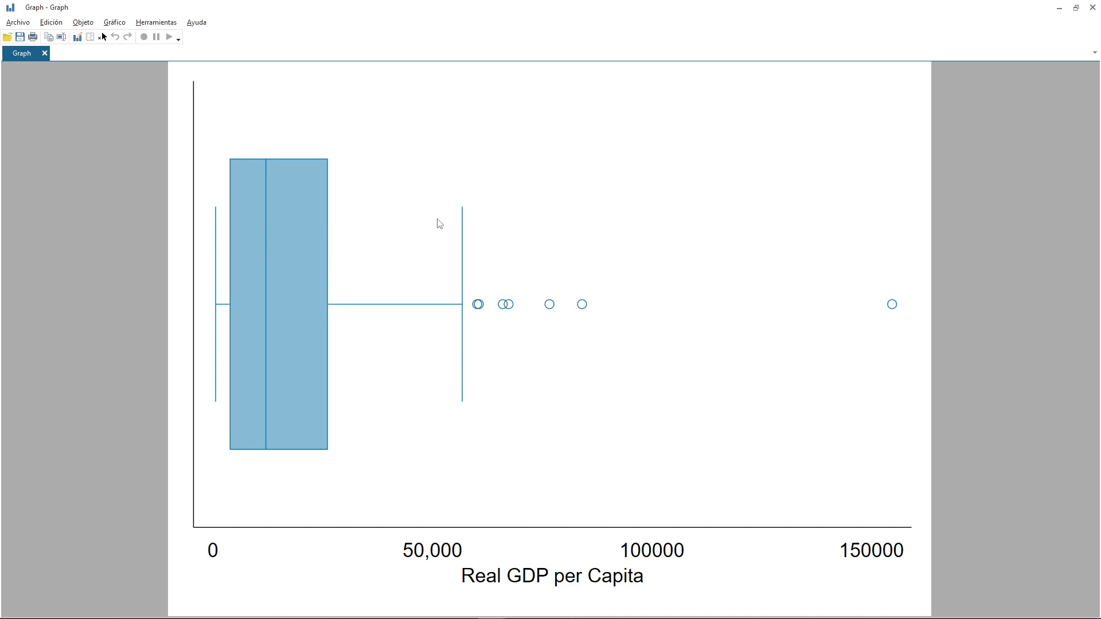
pyautogui.click(1092, 7)
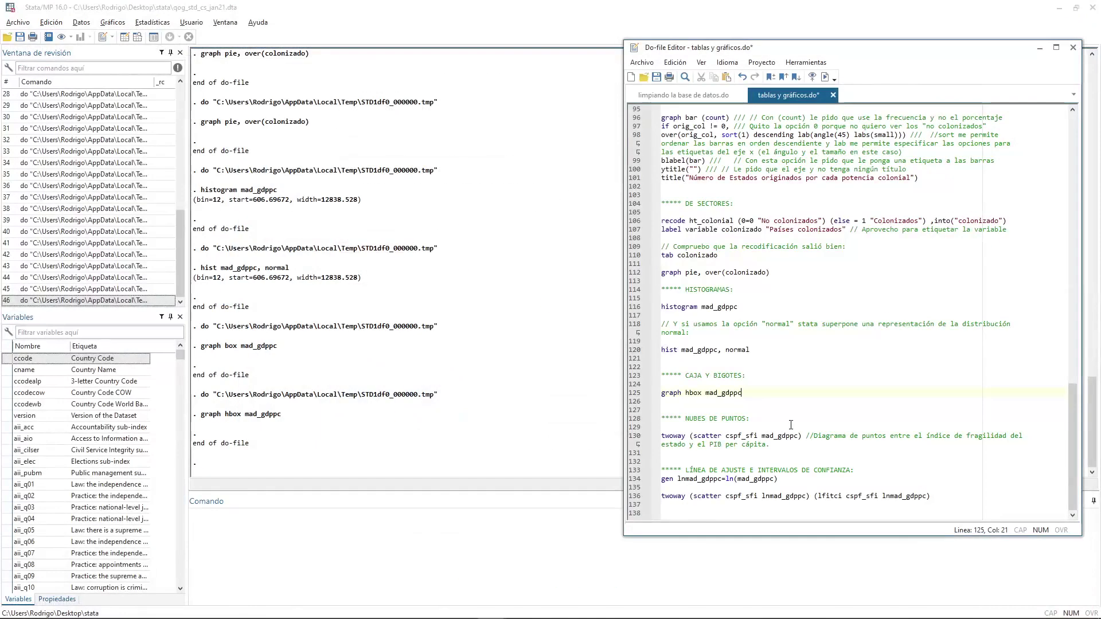
# Try prefixing the twoway scatter command under NUBES DE PUNTOS with graph, and remove the prefix again
pyautogui.tripleClick(734, 436)
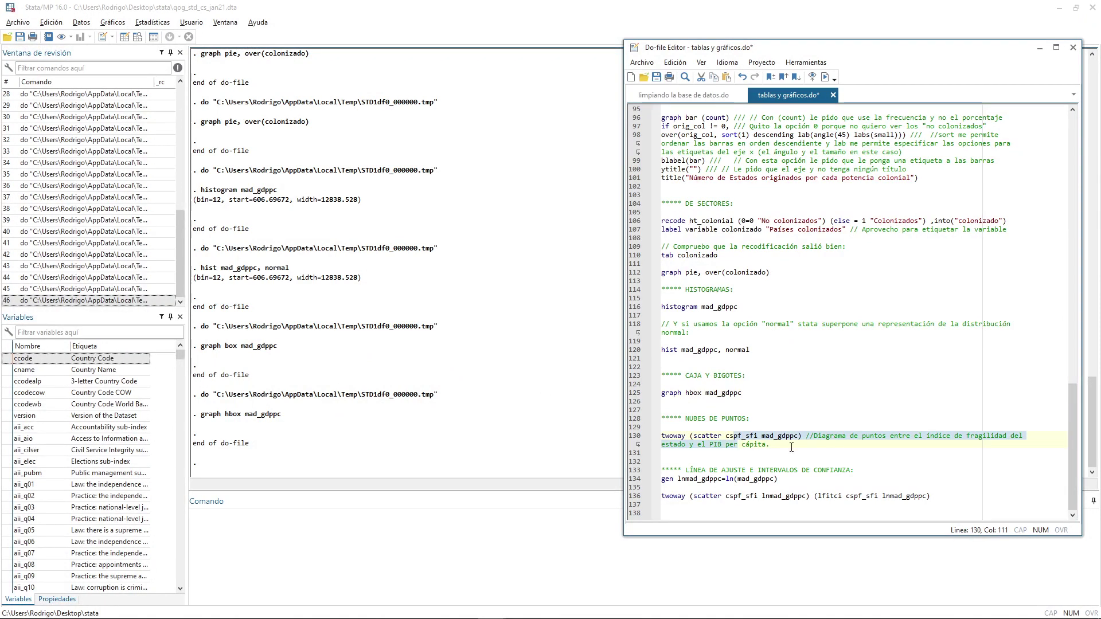
pyautogui.click(789, 445)
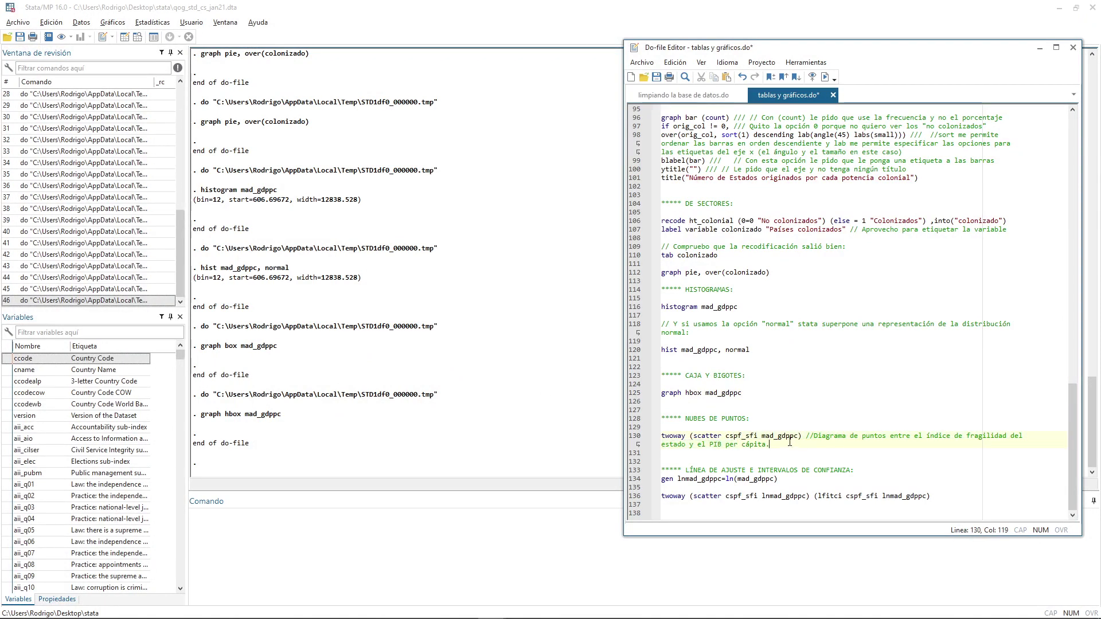
pyautogui.doubleClick(718, 437)
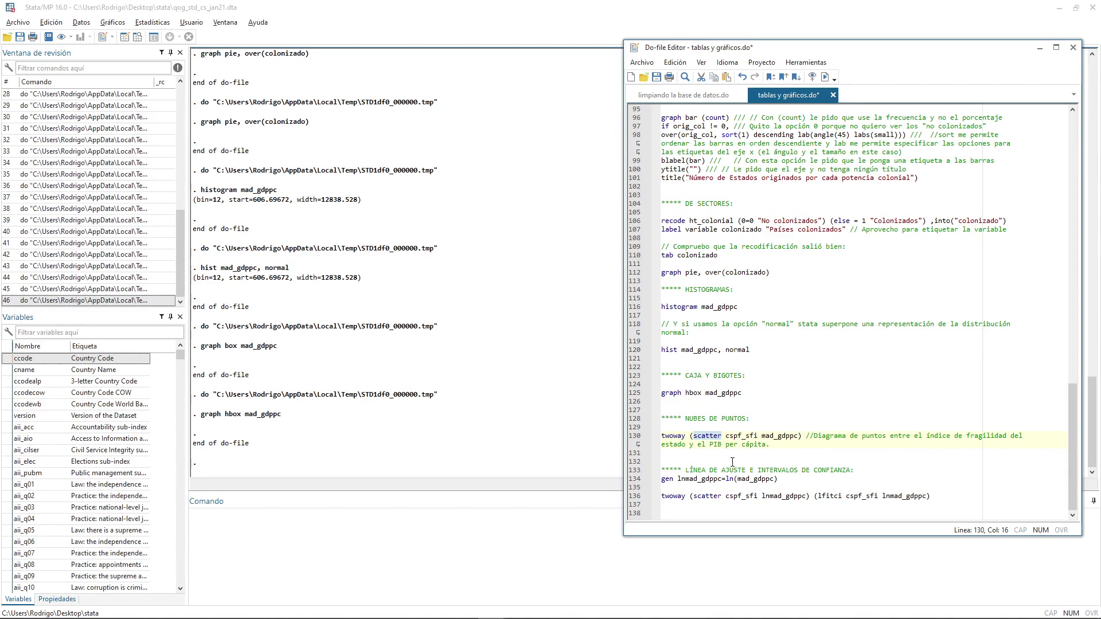
pyautogui.doubleClick(673, 437)
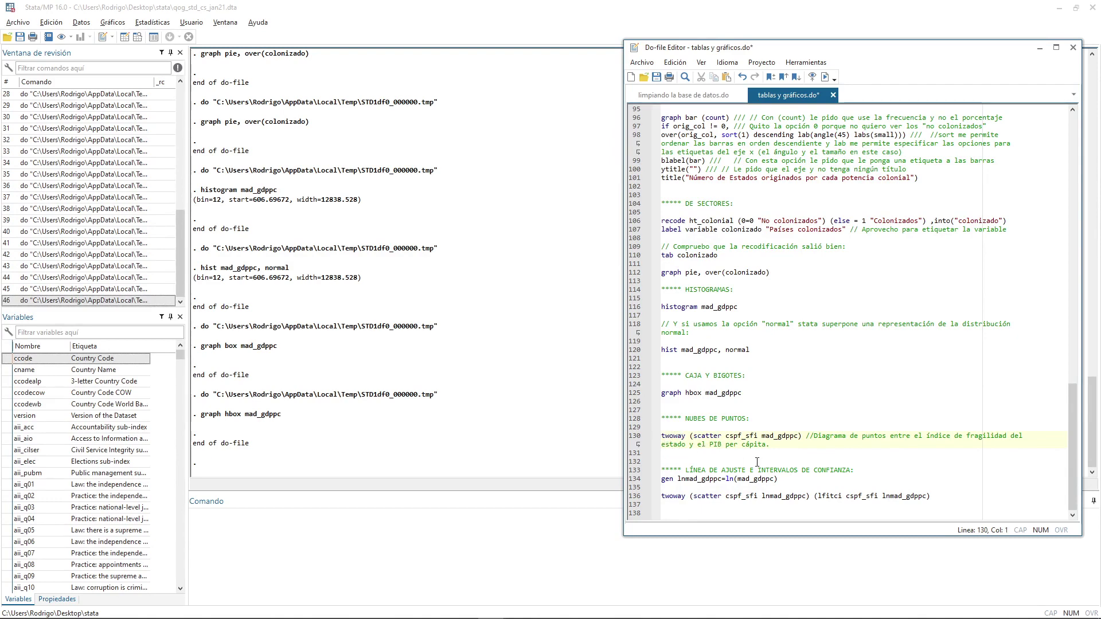
pyautogui.write('graph')
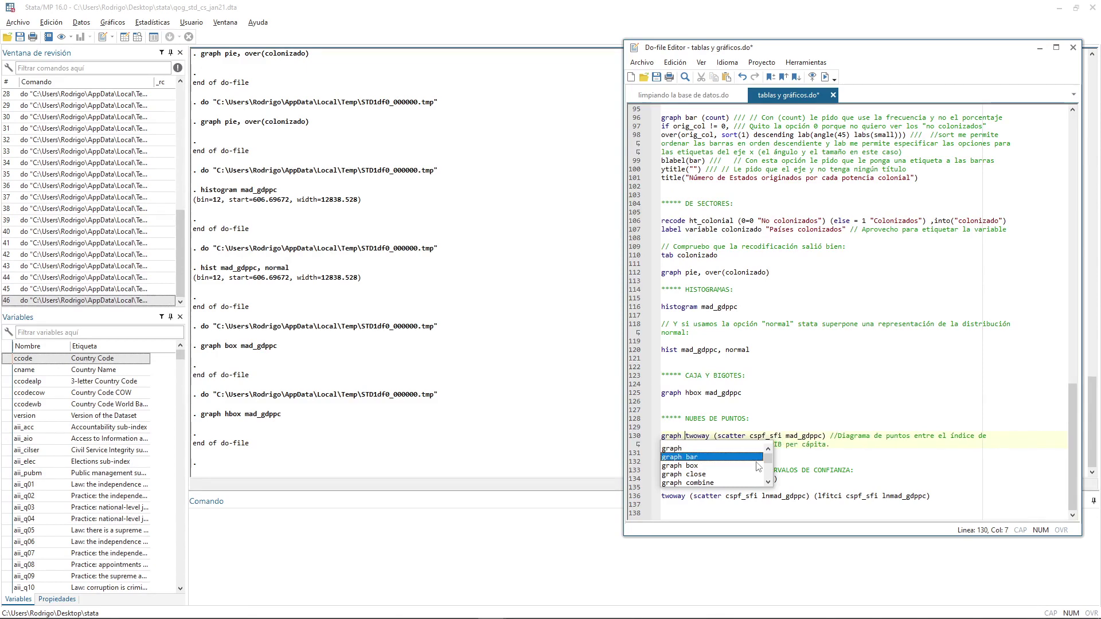
pyautogui.press('Escape')
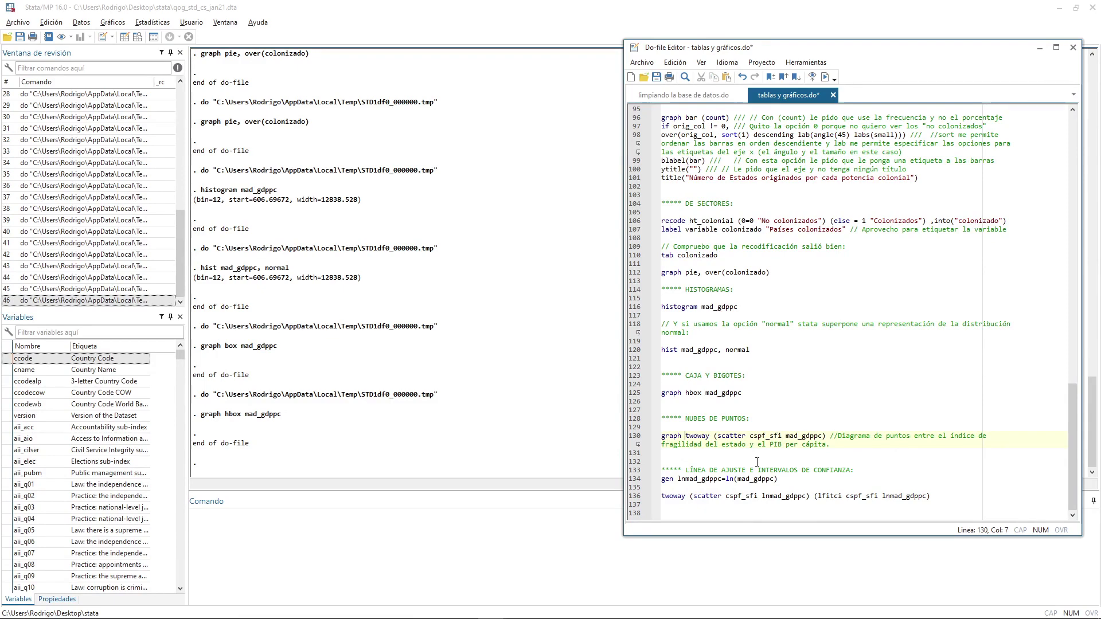
pyautogui.press('BackSpace')
pyautogui.press('BackSpace')
pyautogui.press('BackSpace')
pyautogui.press('BackSpace')
pyautogui.press('BackSpace')
pyautogui.press('BackSpace')
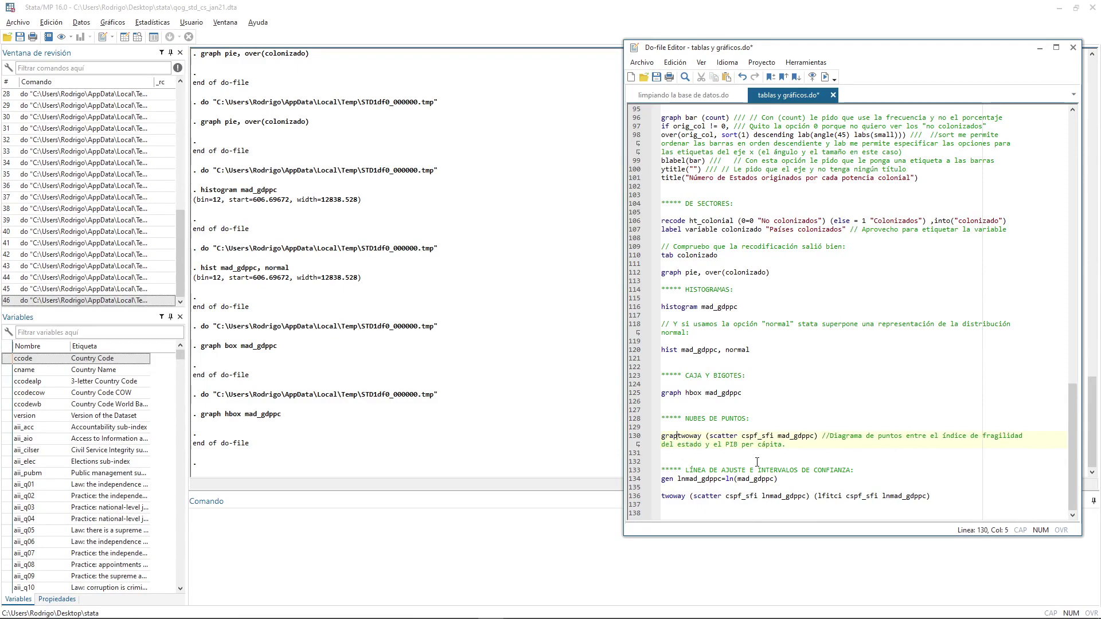
# Shorten twoway to tw in the scatter command under NUBES DE PUNTOS
pyautogui.press('Right')
pyautogui.press('Right')
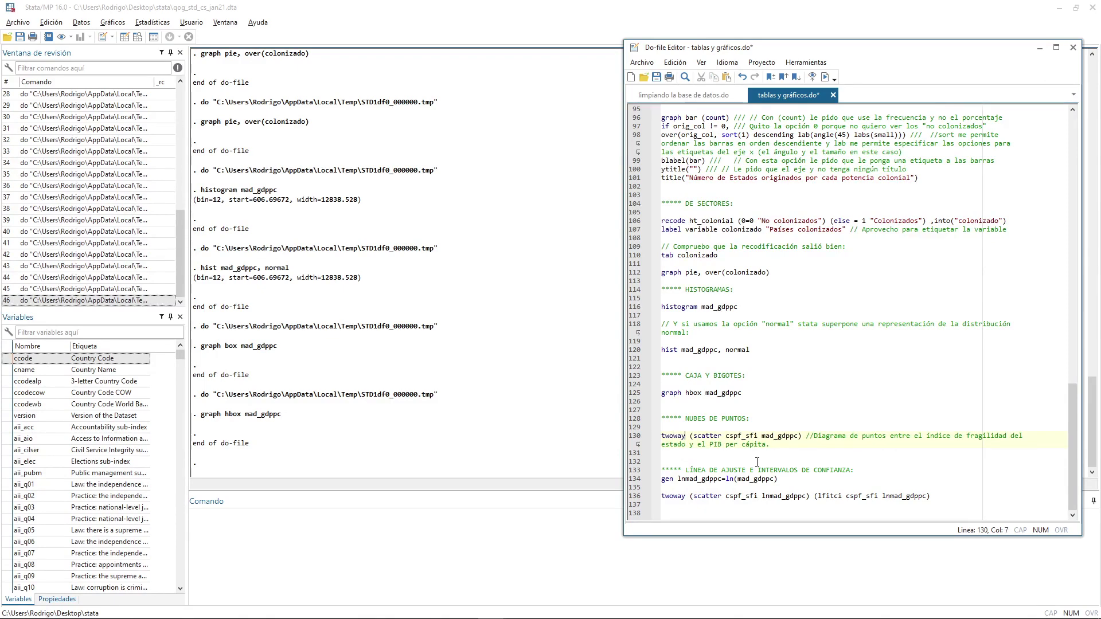
pyautogui.press('Delete')
pyautogui.press('Delete')
pyautogui.press('Delete')
pyautogui.press('Delete')
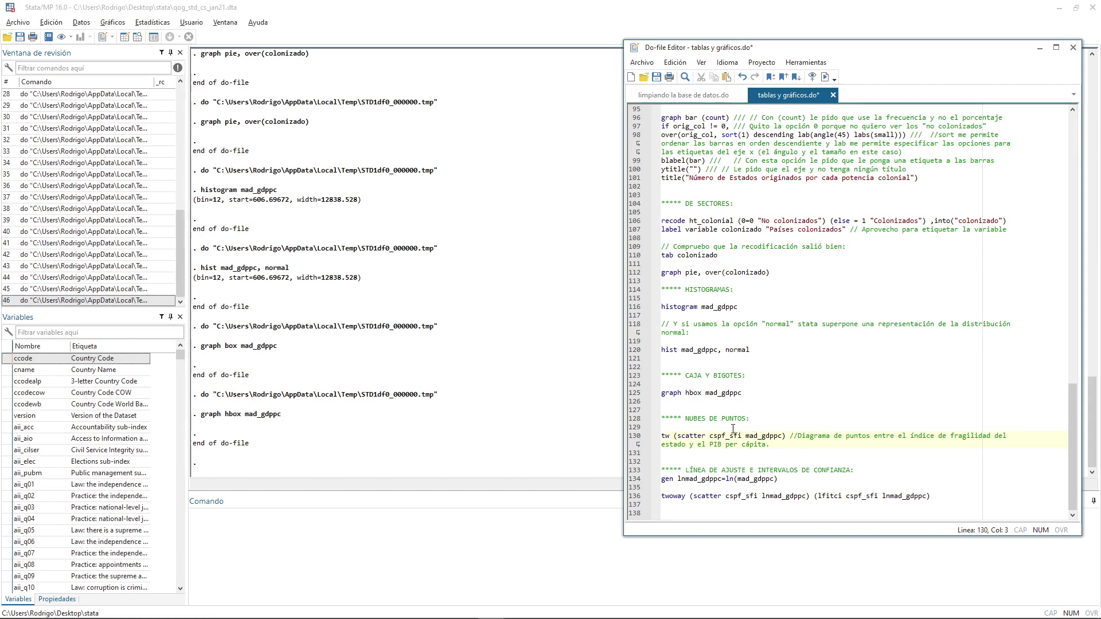
# Review the tw scatter command's parts and run it to plot cspf_sfi against mad_gdppc
pyautogui.doubleClick(694, 436)
pyautogui.click(678, 435)
pyautogui.moveTo(677, 436); pyautogui.dragTo(655, 435)
pyautogui.click(665, 437)
pyautogui.moveTo(709, 440); pyautogui.dragTo(782, 441)
pyautogui.doubleClick(726, 437)
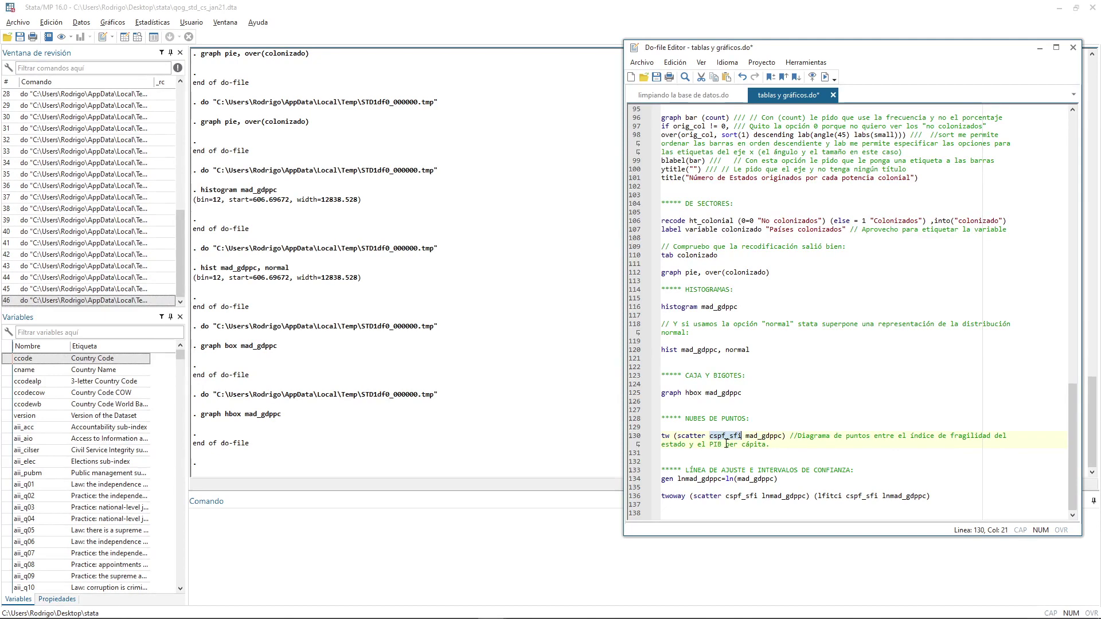
pyautogui.doubleClick(764, 437)
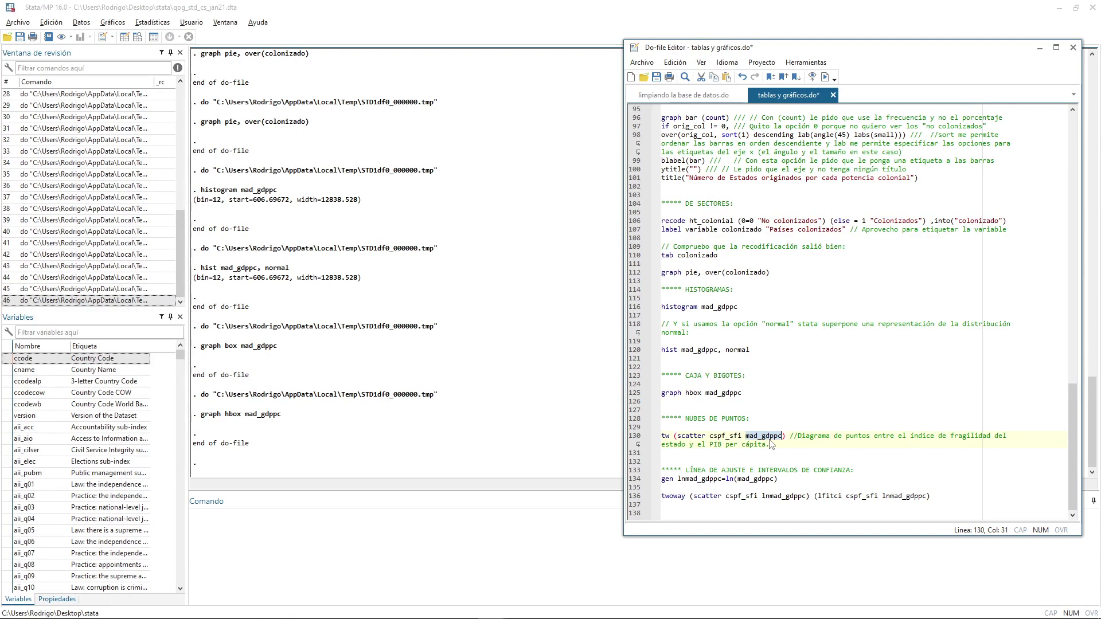
pyautogui.moveTo(719, 437); pyautogui.dragTo(729, 437)
pyautogui.hotkey('ctrl', 'd')
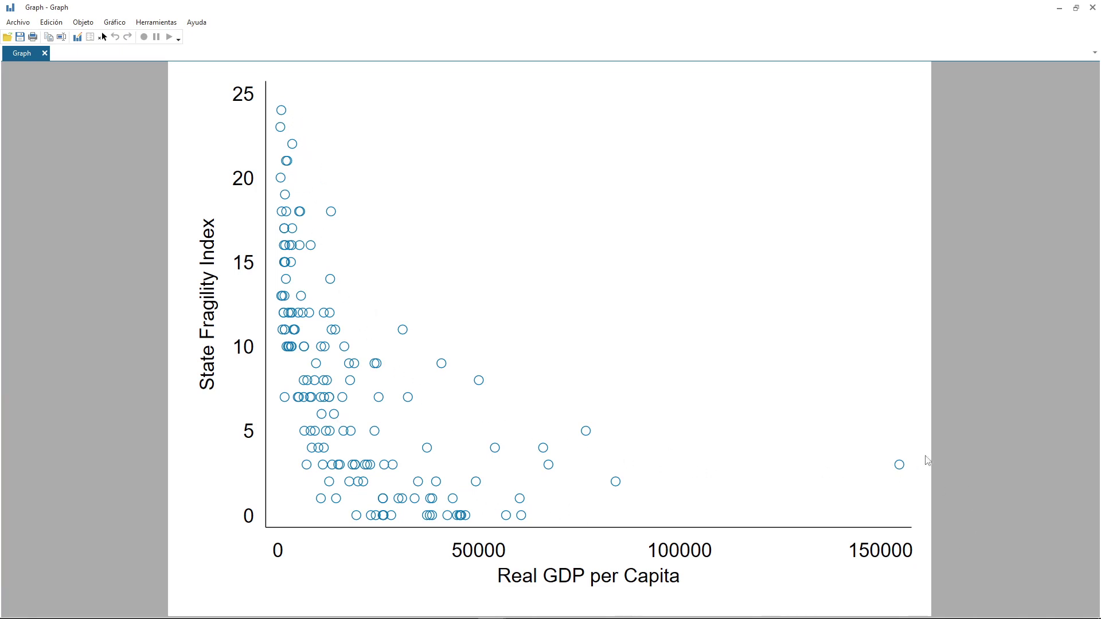
# Examine the parts of the gen lnmad_gdppc=ln(mad_gdppc) command in the do-file and close the scatter plot window
pyautogui.hotkey('alt', 'Tab')
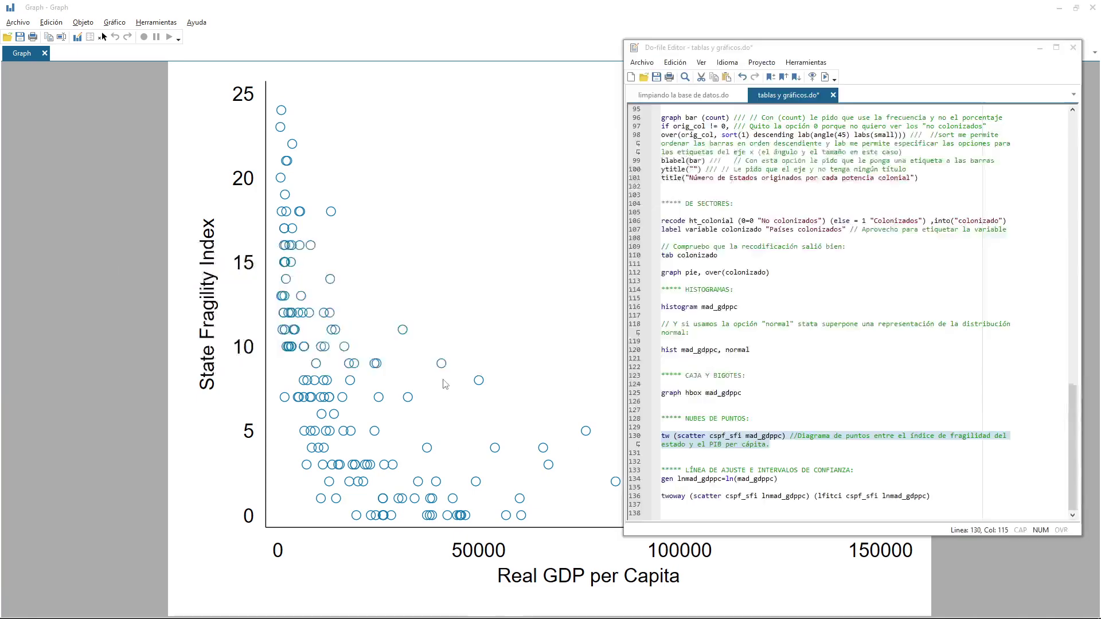
pyautogui.click(717, 456)
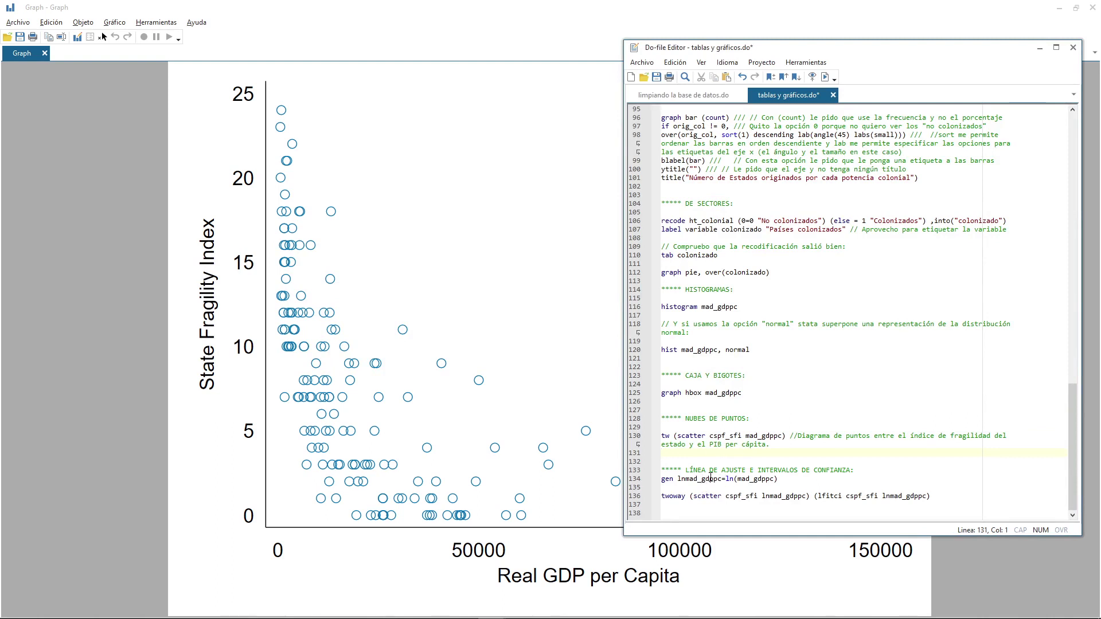
pyautogui.moveTo(711, 478); pyautogui.dragTo(718, 479)
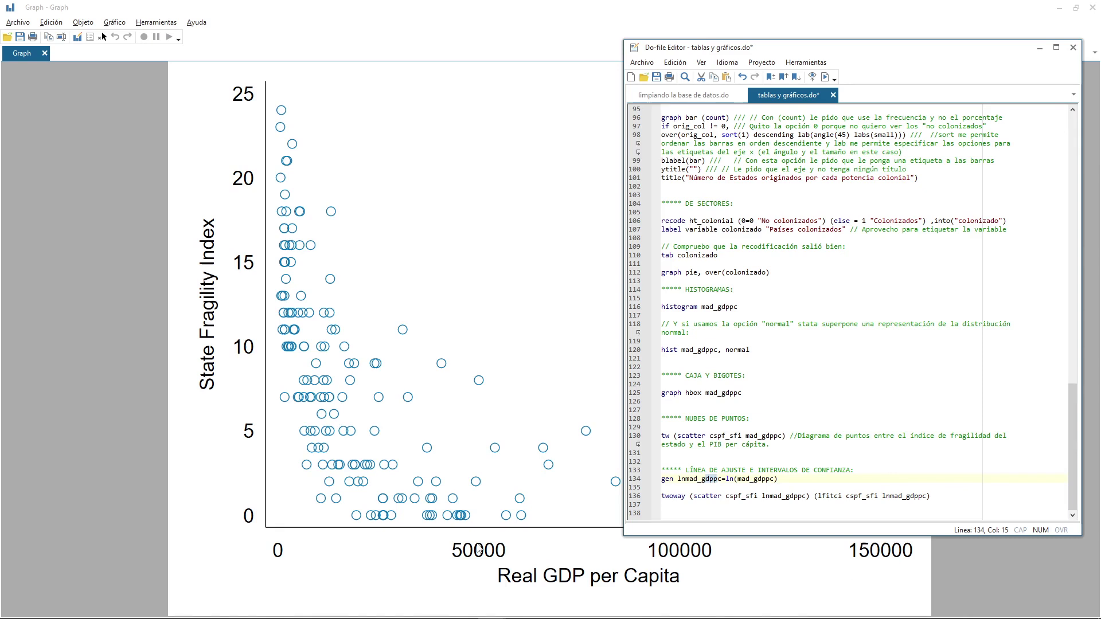
pyautogui.click(707, 479)
pyautogui.doubleClick(667, 478)
pyautogui.doubleClick(702, 480)
pyautogui.click(738, 480)
pyautogui.doubleClick(739, 480)
pyautogui.click(781, 481)
pyautogui.moveTo(724, 479); pyautogui.dragTo(738, 479)
pyautogui.click(1094, 8)
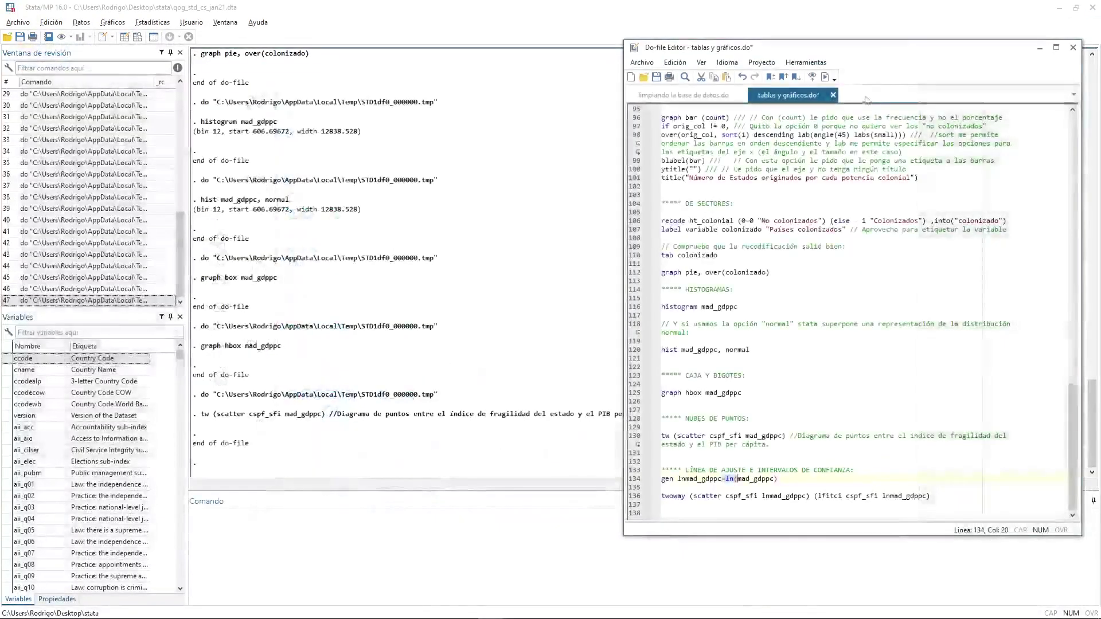
# Run gen lnmad_gdppc=ln(mad_gdppc) to create the natural logarithm of GDP per capita
pyautogui.moveTo(878, 50); pyautogui.dragTo(881, 44)
pyautogui.tripleClick(738, 477)
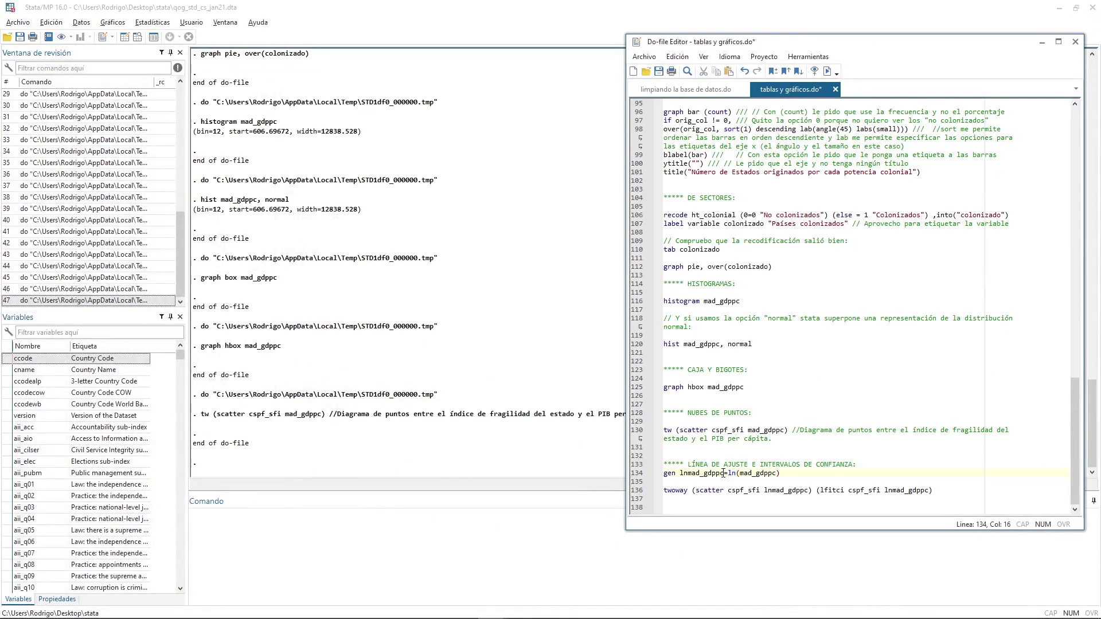
pyautogui.hotkey('ctrl', 'd')
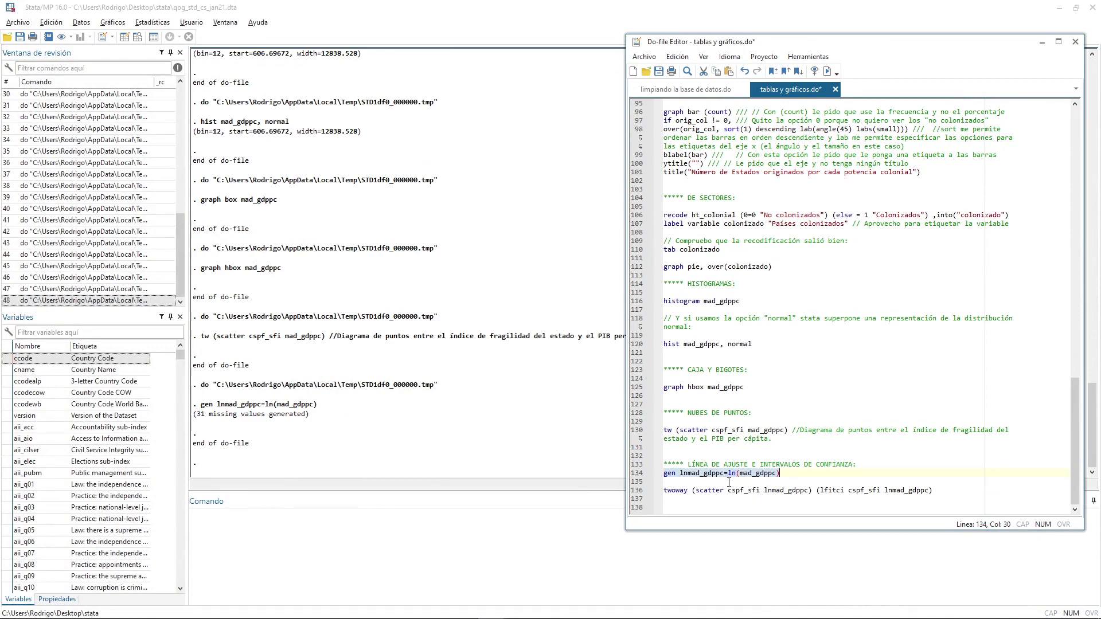
# Change the histogram command's variable to lnmad_gdppc, run it, and close the graph after viewing
pyautogui.doubleClick(701, 479)
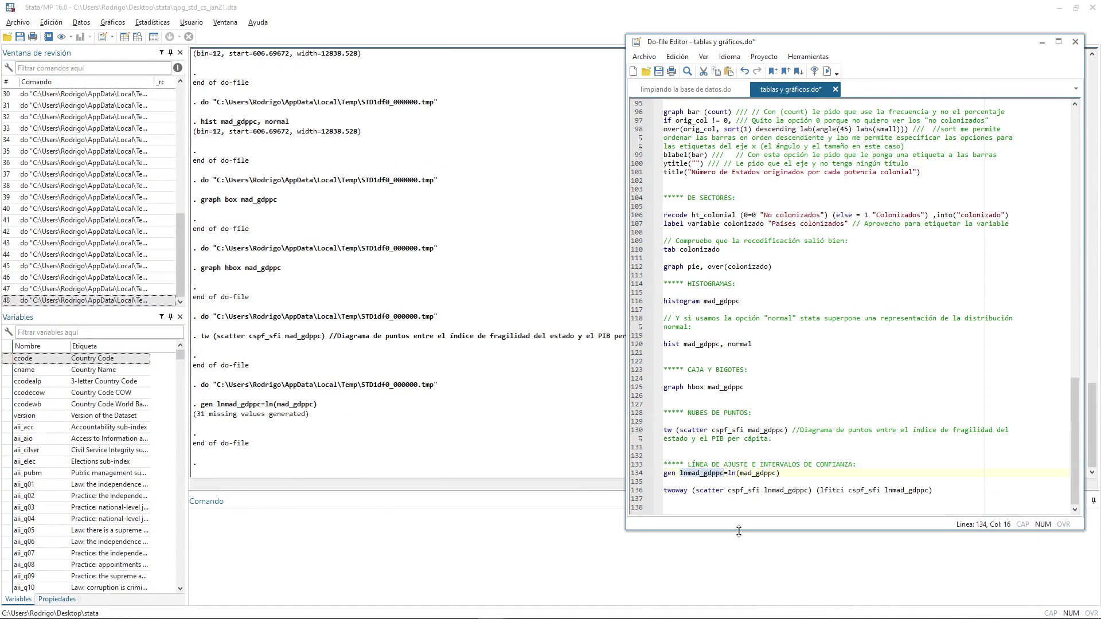
pyautogui.click(702, 301)
pyautogui.write('ln')
pyautogui.hotkey('ctrl', 'd')
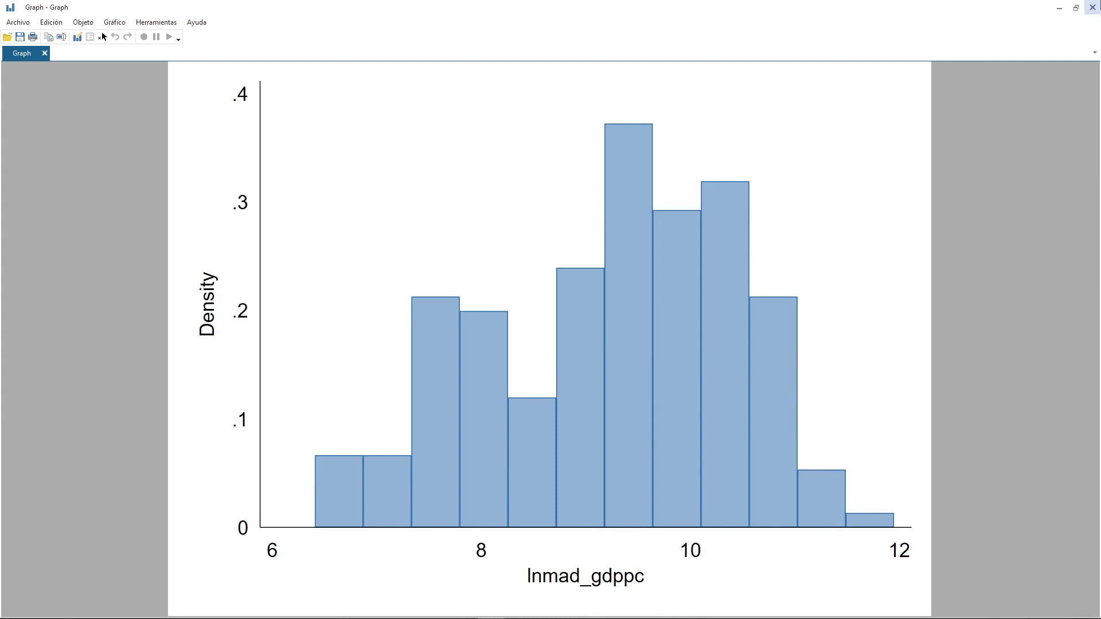
pyautogui.click(1093, 7)
pyautogui.click(722, 328)
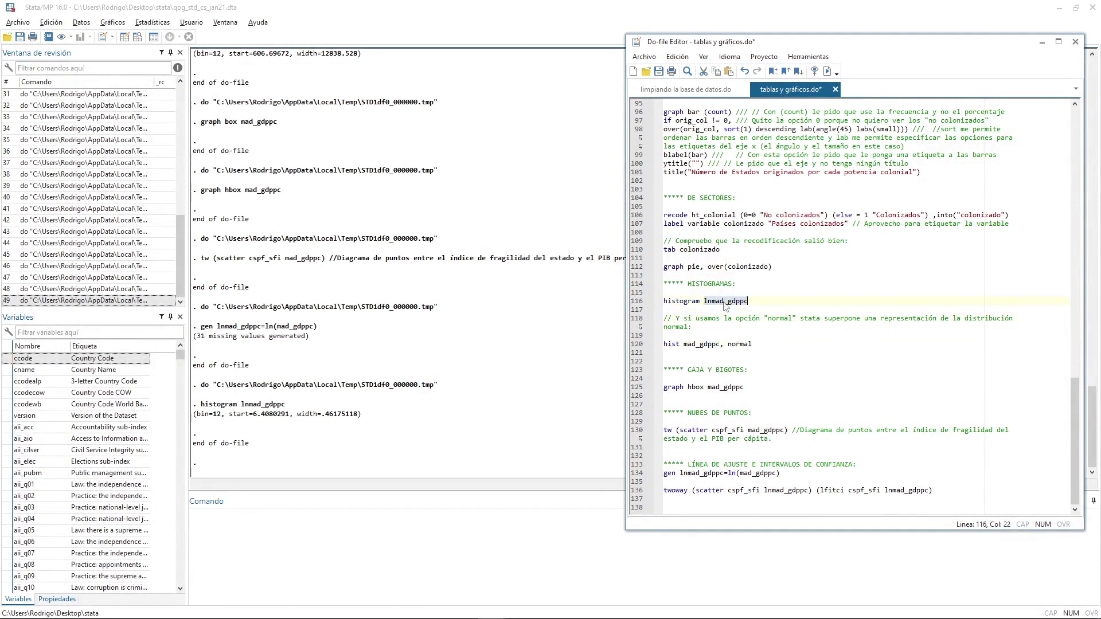
# Replace the variable in the hist command with the normal option by lnmad_gdppc, run it, and close the graph after viewing
pyautogui.doubleClick(693, 345)
pyautogui.hotkey('ctrl', 'v')
pyautogui.moveTo(716, 346); pyautogui.dragTo(740, 347)
pyautogui.click(756, 345)
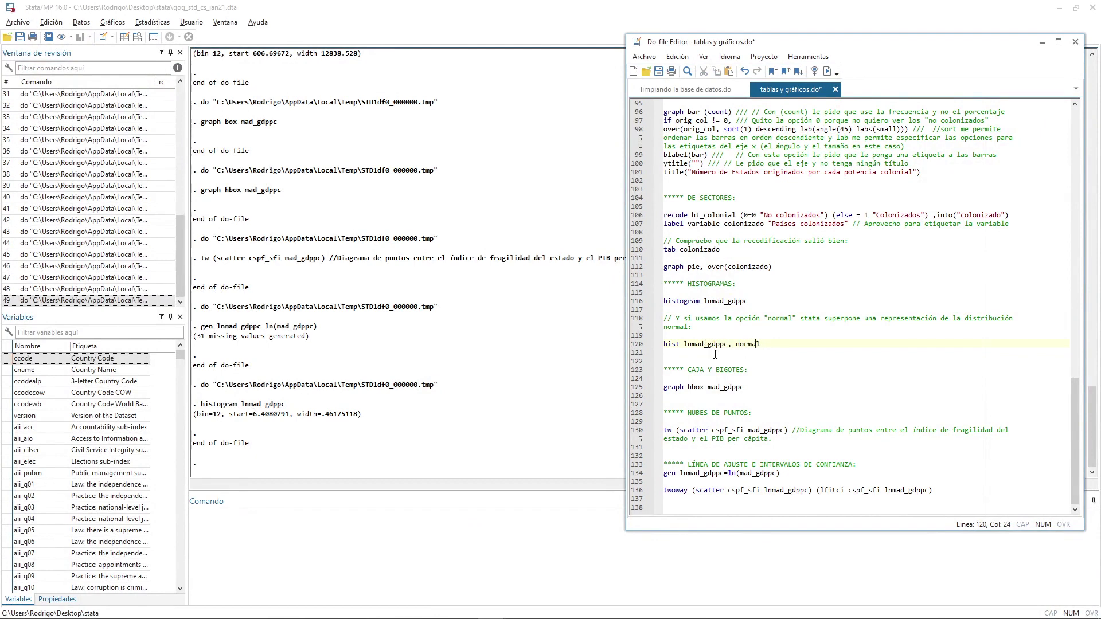
pyautogui.moveTo(707, 347); pyautogui.dragTo(726, 348)
pyautogui.hotkey('ctrl', 'd')
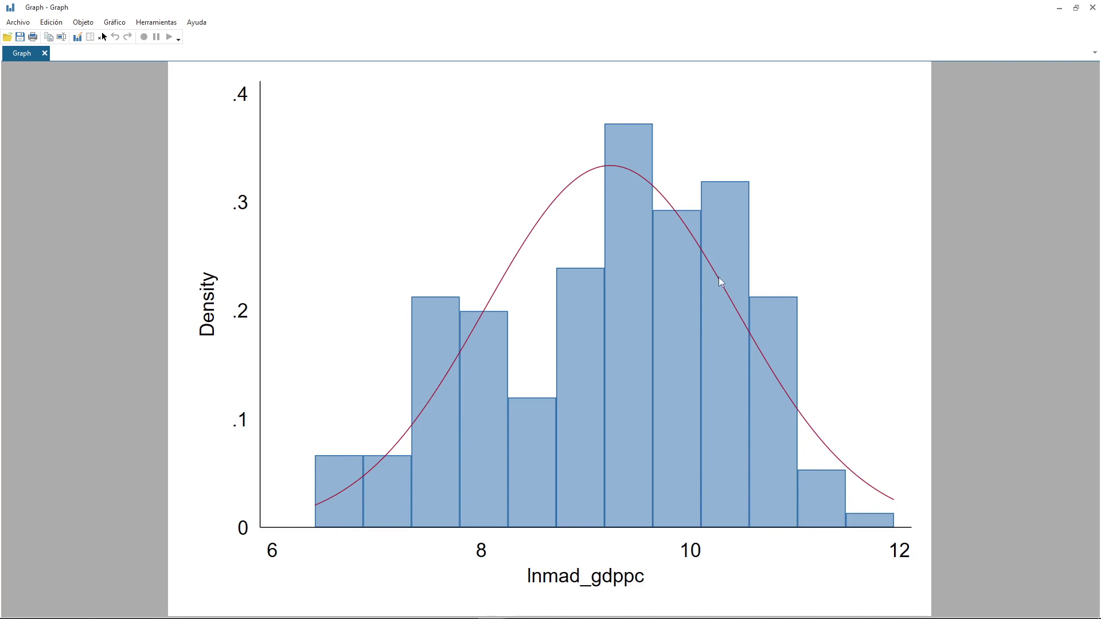
pyautogui.click(1093, 7)
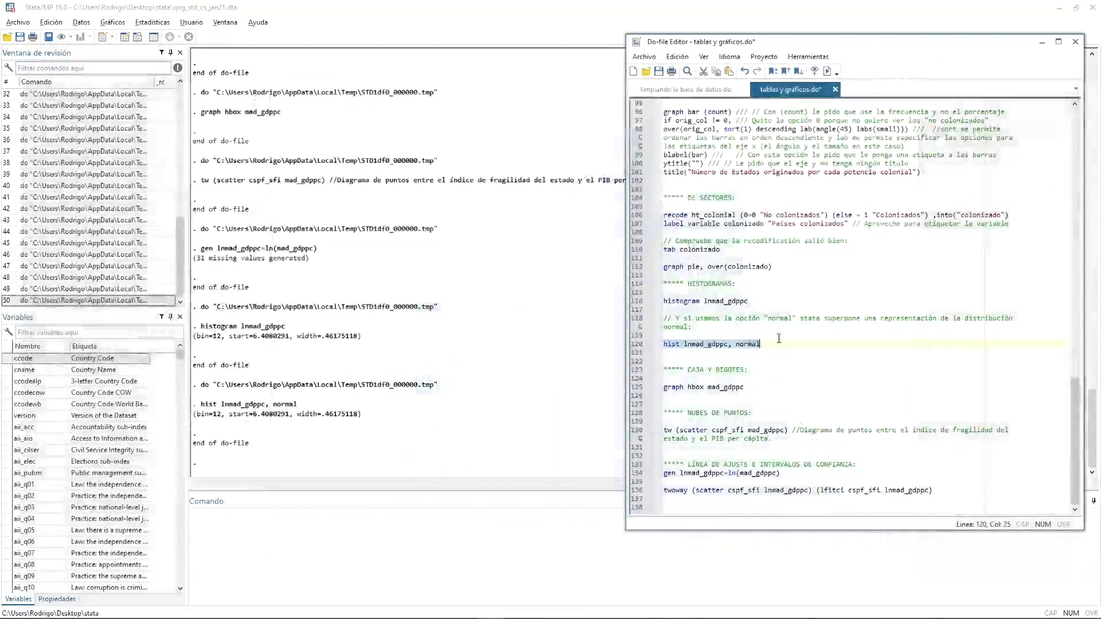
pyautogui.click(811, 353)
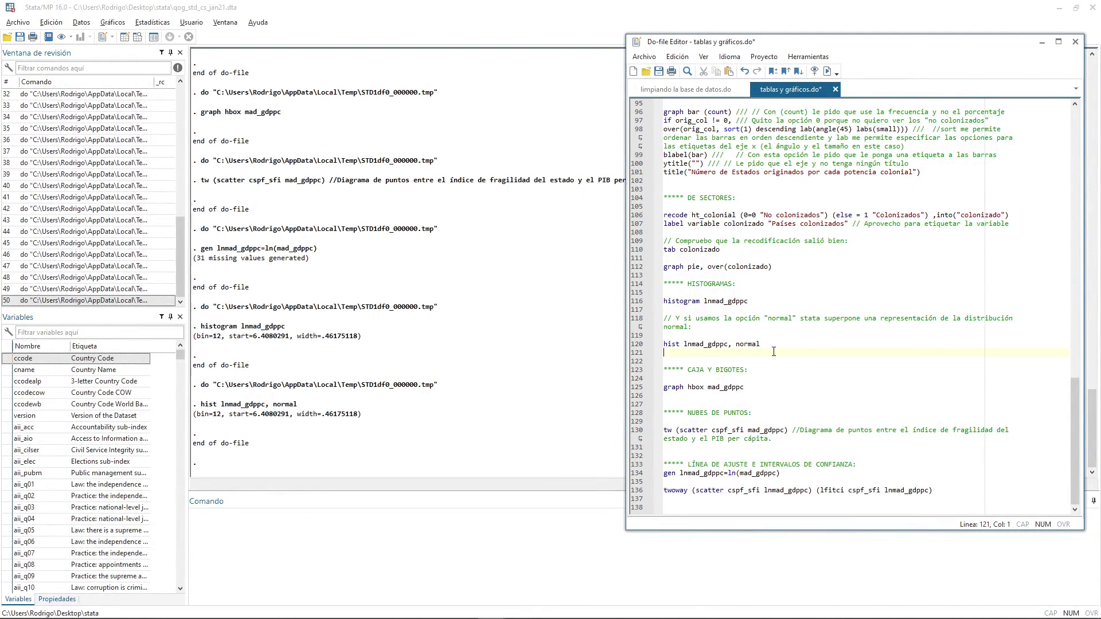
# Run hist mad_gdppc, normal again to compare the unlogged distribution with the normal curve
pyautogui.tripleClick(710, 344)
pyautogui.hotkey('ctrl', 'd')
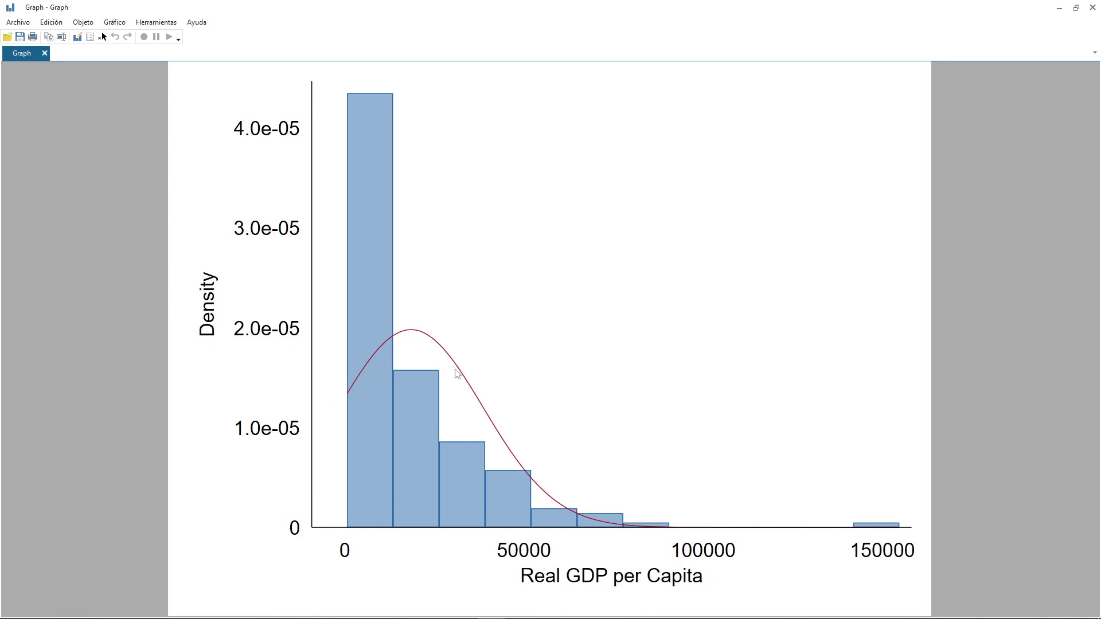
pyautogui.hotkey('alt', 'Tab')
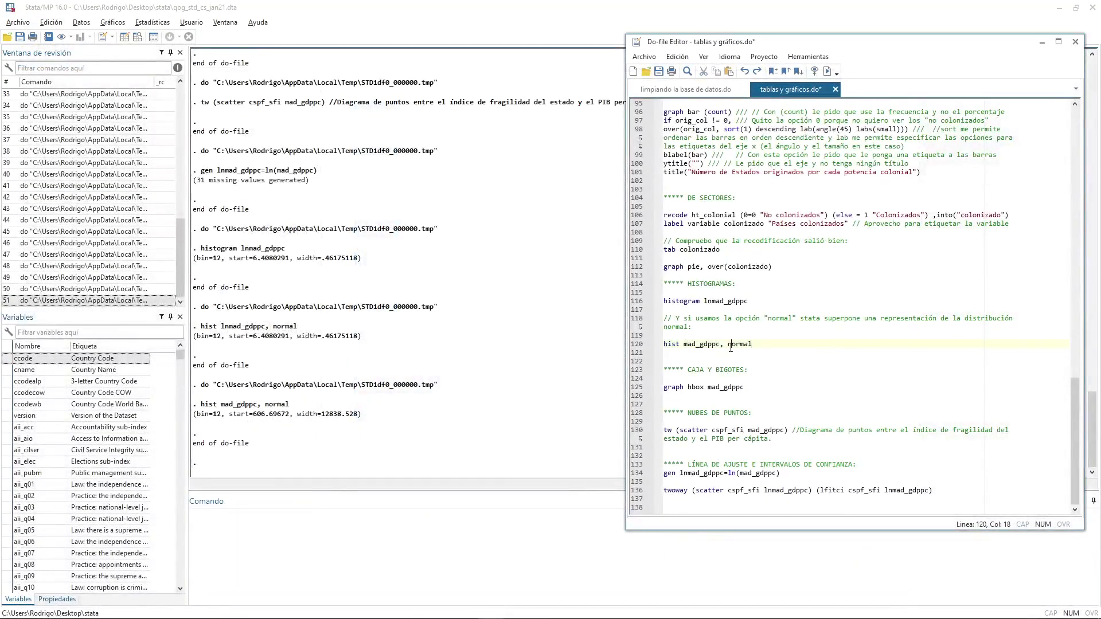
# Put lnmad_gdppc back into the hist command with the normal option, run it, and close the graph after viewing
pyautogui.doubleClick(699, 344)
pyautogui.hotkey('ctrl', 'v')
pyautogui.moveTo(705, 344); pyautogui.dragTo(717, 344)
pyautogui.hotkey('ctrl', 'd')
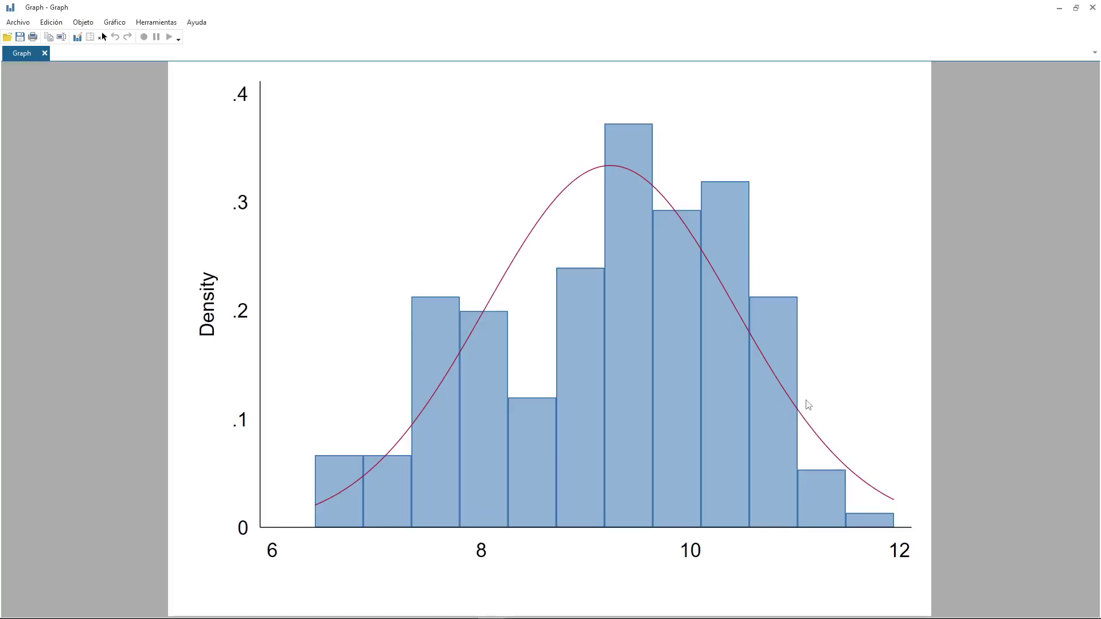
pyautogui.click(1092, 8)
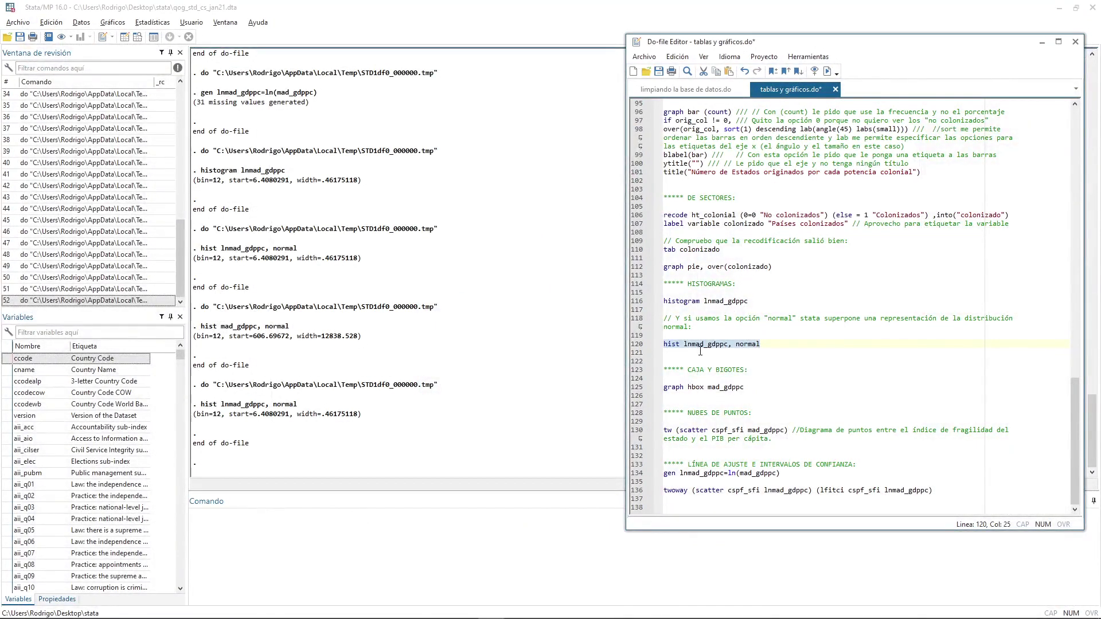
# Replace mad_gdppc with lnmad_gdppc in the tw scatter command under NUBES DE PUNTOS and run it against cspf_sfi
pyautogui.click(687, 490)
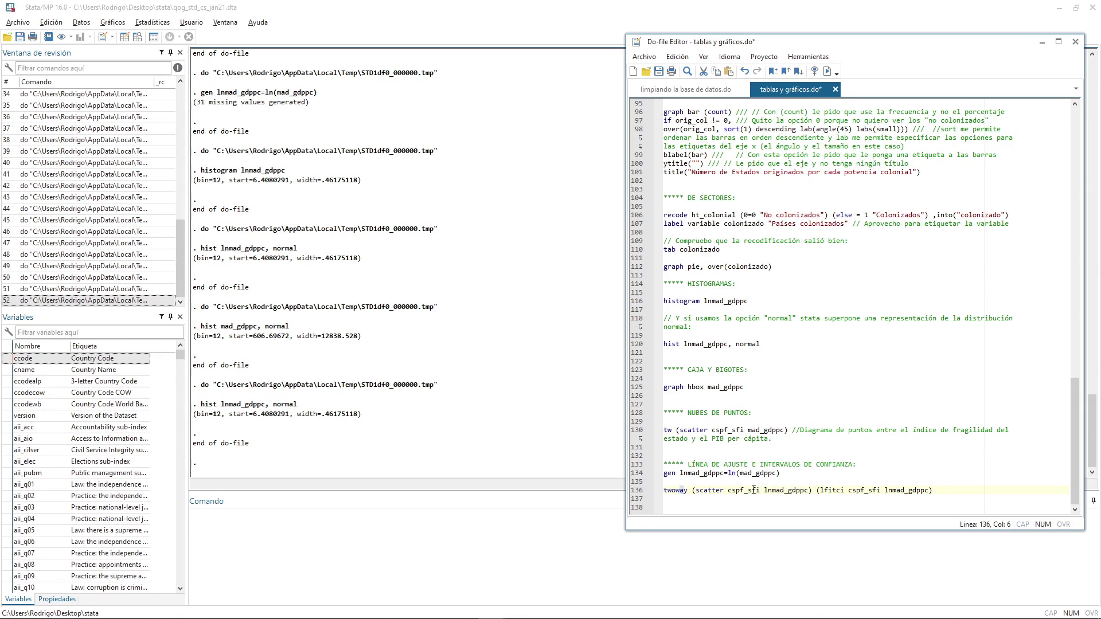
pyautogui.moveTo(754, 491); pyautogui.dragTo(777, 499)
pyautogui.doubleClick(785, 491)
pyautogui.doubleClick(768, 431)
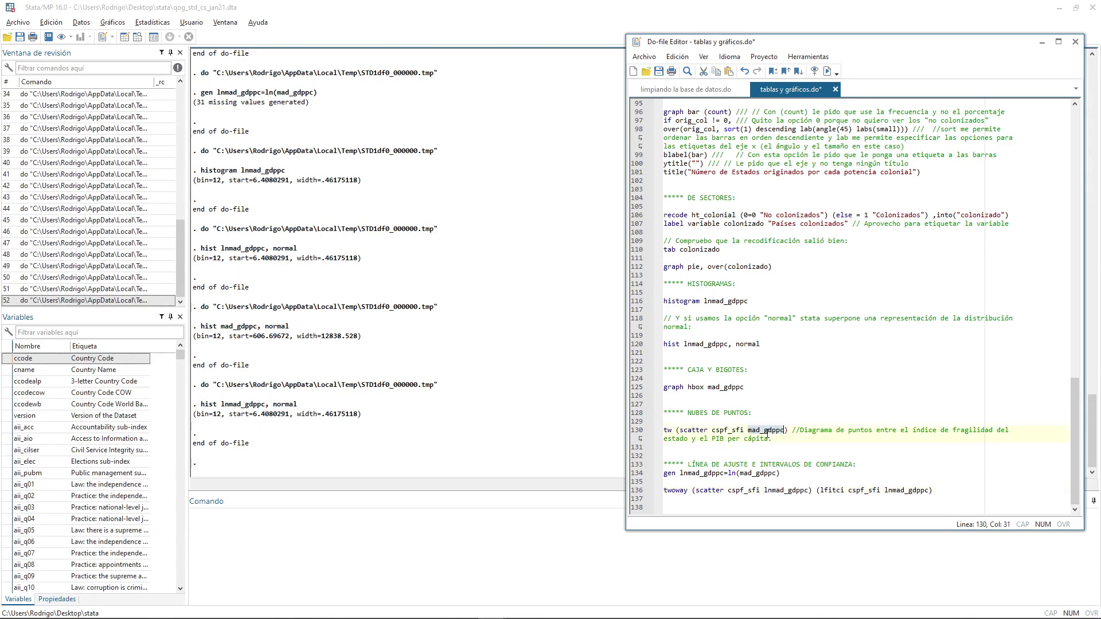
pyautogui.hotkey('ctrl', 'v')
pyautogui.moveTo(747, 433); pyautogui.dragTo(765, 435)
pyautogui.hotkey('ctrl', 'd')
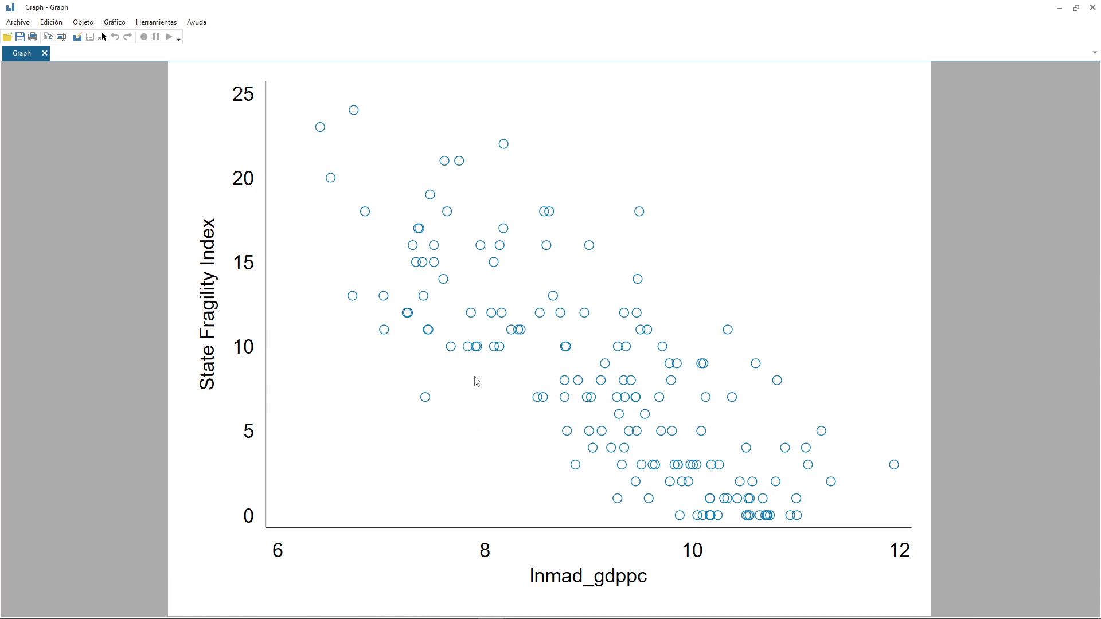
pyautogui.hotkey('alt', 'Tab')
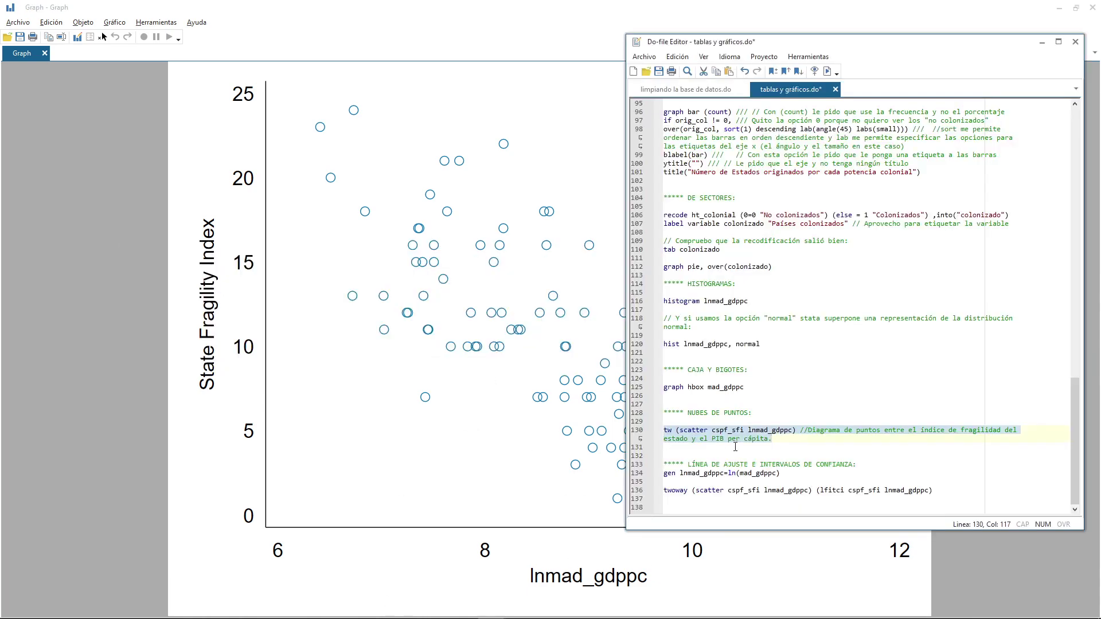
# Examine the twoway command under LÍNEA DE AJUSTE, reading its scatter part and its lfitci part
pyautogui.doubleClick(681, 493)
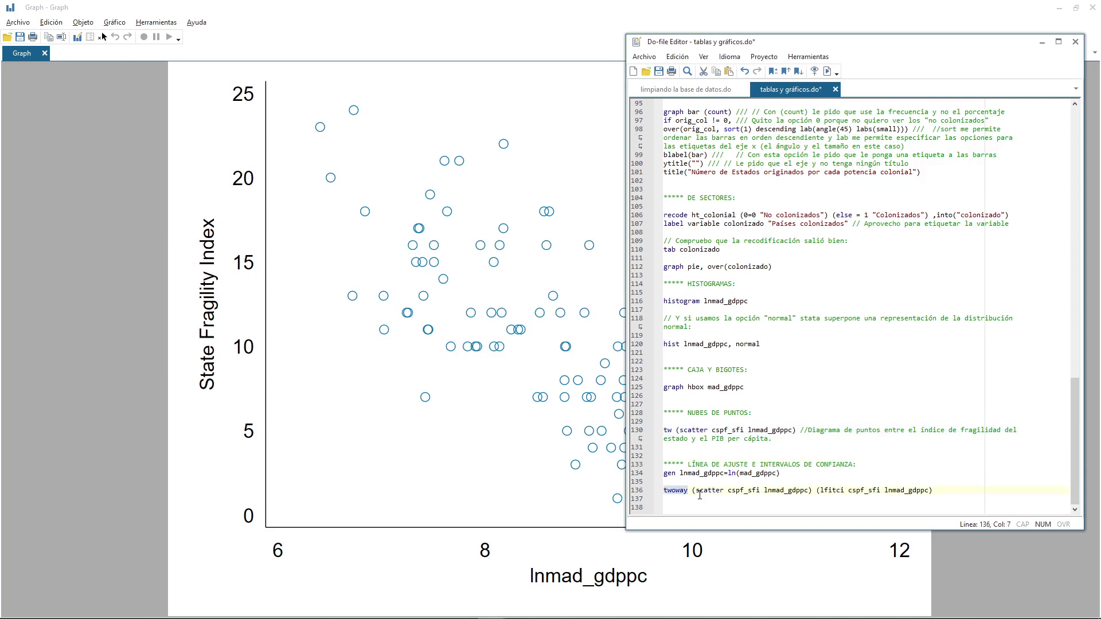
pyautogui.moveTo(693, 491); pyautogui.dragTo(814, 490)
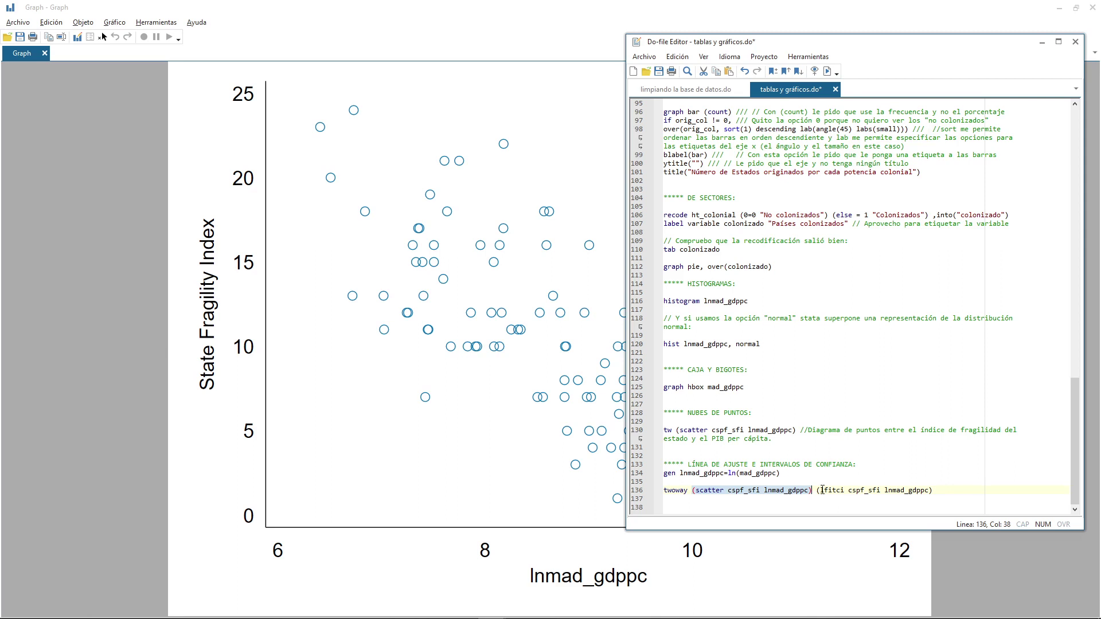
pyautogui.doubleClick(826, 491)
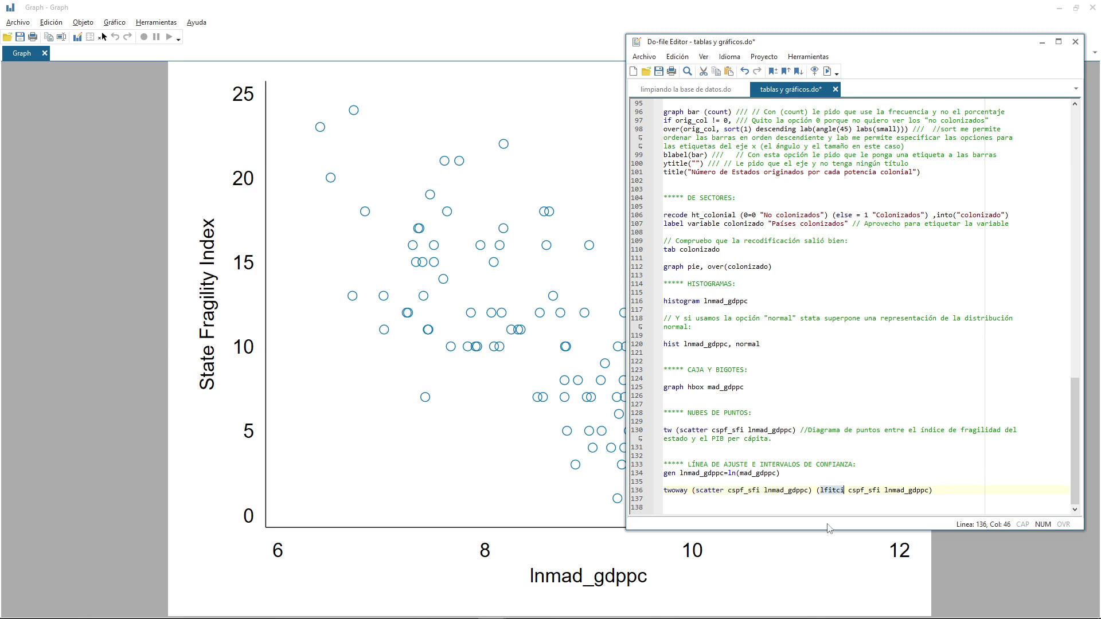
pyautogui.click(837, 495)
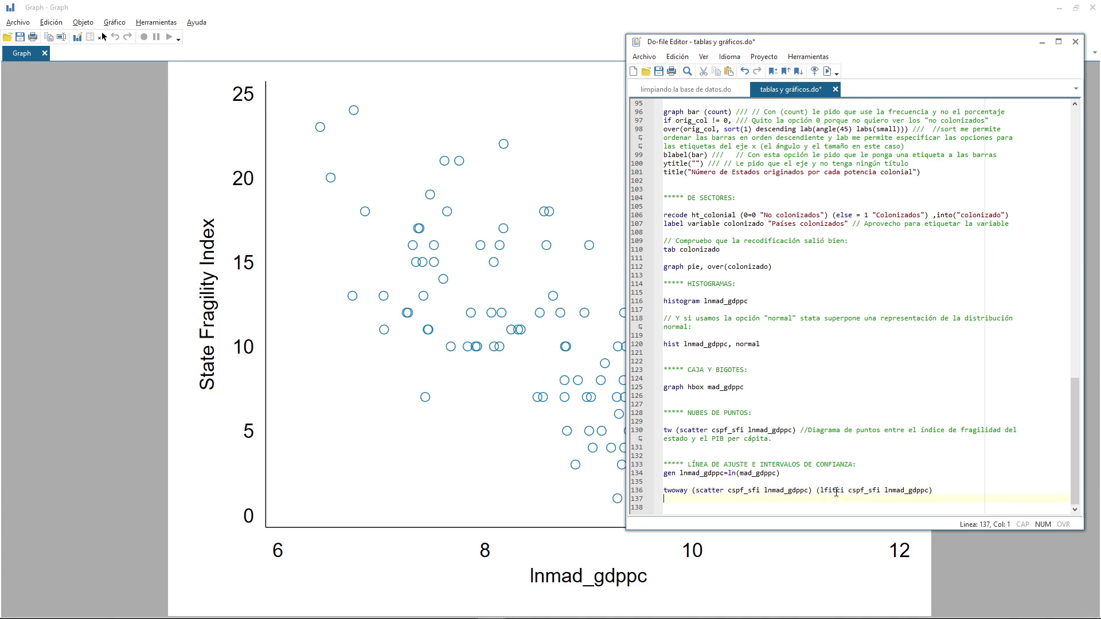
# Separate lfit from ci with a space in the twoway command, and rejoin them as lfitci
pyautogui.moveTo(838, 492); pyautogui.dragTo(822, 492)
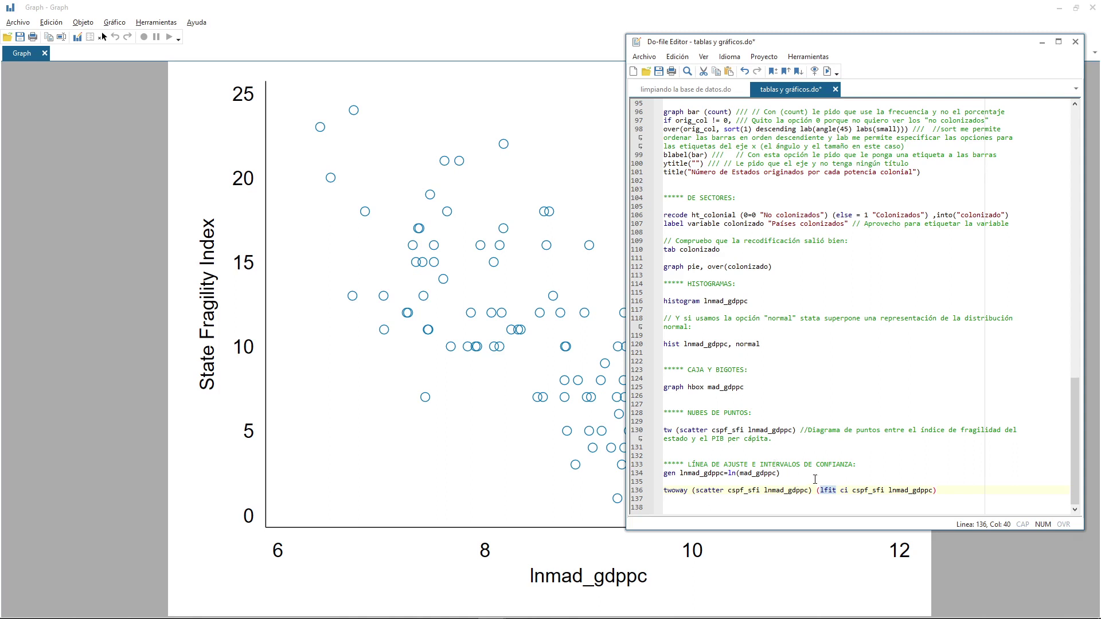
pyautogui.click(841, 490)
pyautogui.press('BackSpace')
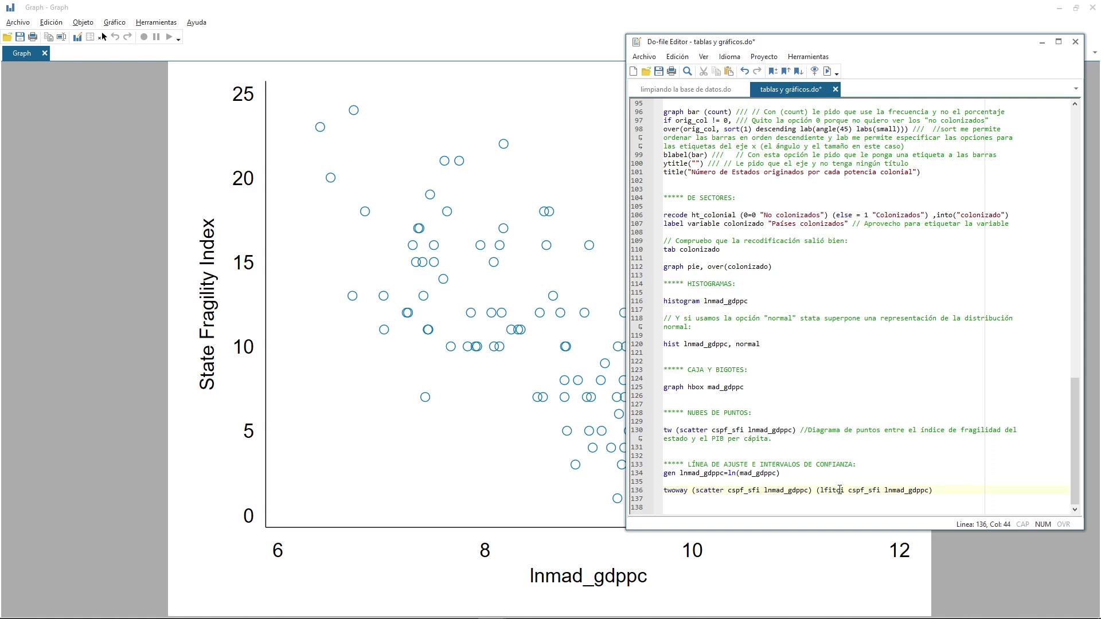
pyautogui.click(841, 490)
pyautogui.hotkey('shift', 'Right')
# Move (lfitci cspf_sfi lnmad_gdppc) in front of the scatter part of the twoway command
pyautogui.moveTo(818, 490); pyautogui.dragTo(946, 490)
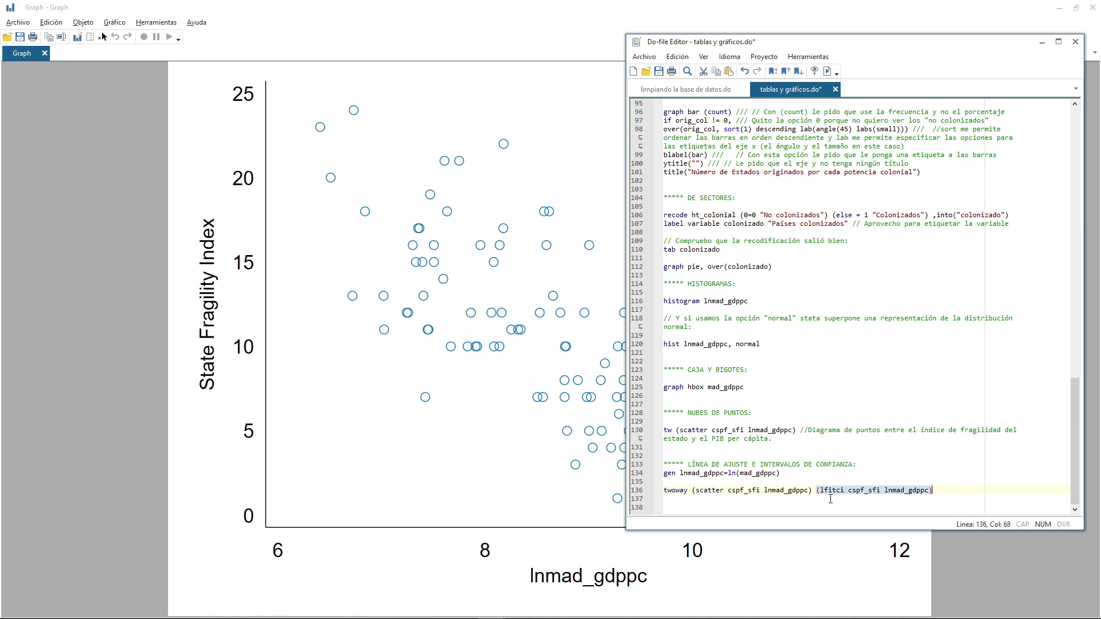
pyautogui.hotkey('ctrl', 'x')
pyautogui.click(692, 491)
pyautogui.hotkey('ctrl', 'v')
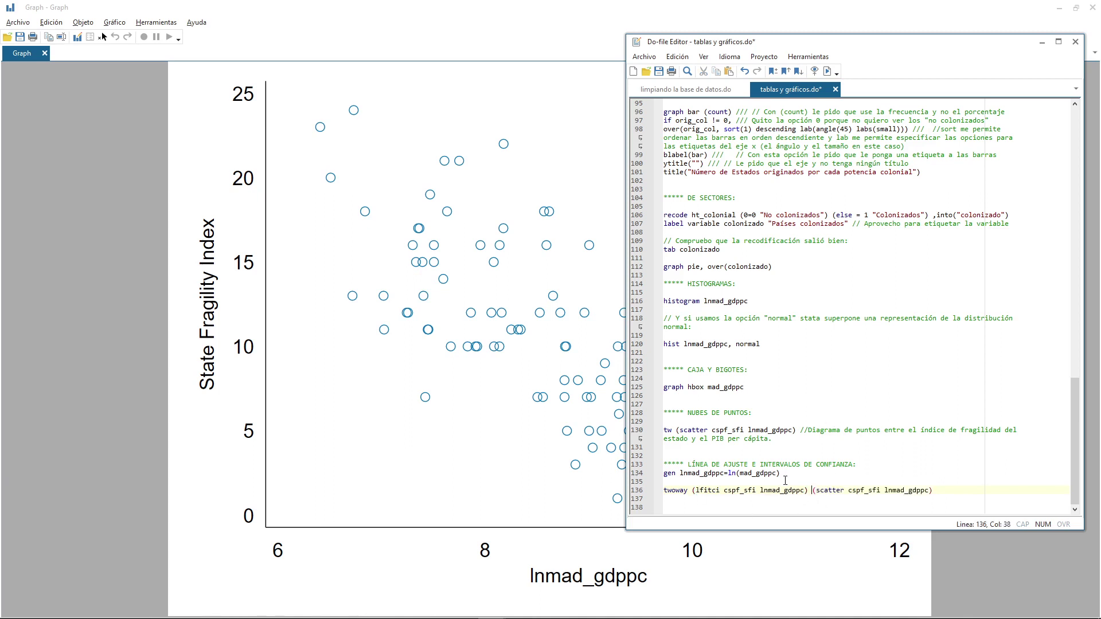
pyautogui.click(814, 490)
# Close the old scatter plot and run the reordered twoway command to draw the fit line with confidence interval
pyautogui.click(1092, 8)
pyautogui.tripleClick(794, 492)
pyautogui.hotkey('ctrl', 'd')
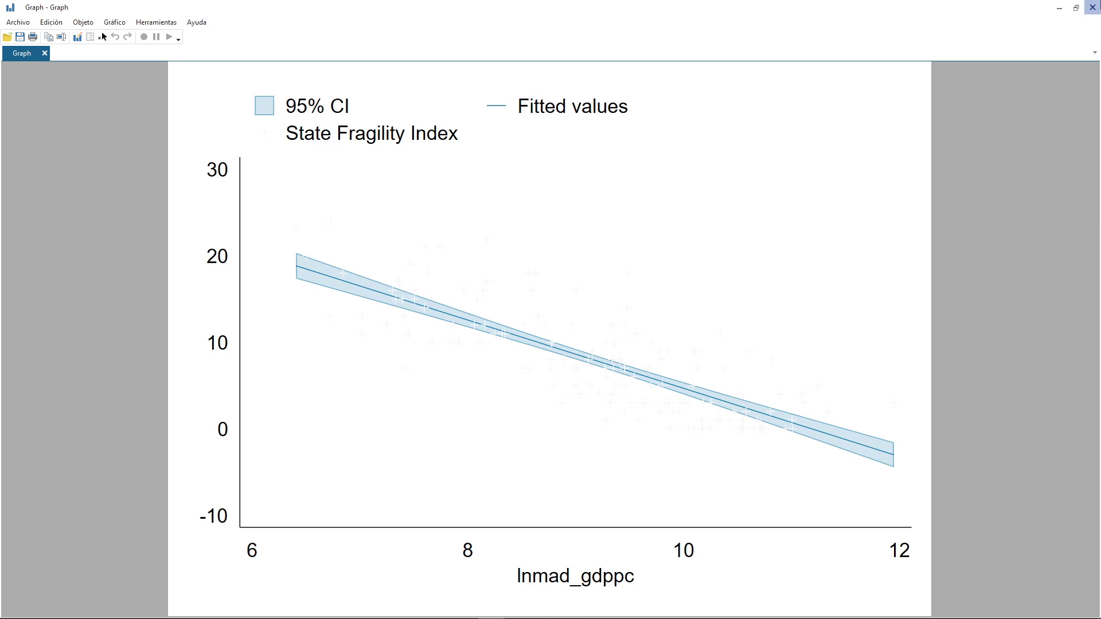
# Choose a different scheme in place of Burd5 in Stata's graph preferences
pyautogui.hotkey('alt', 'Tab')
pyautogui.click(60, 28)
pyautogui.click(58, 25)
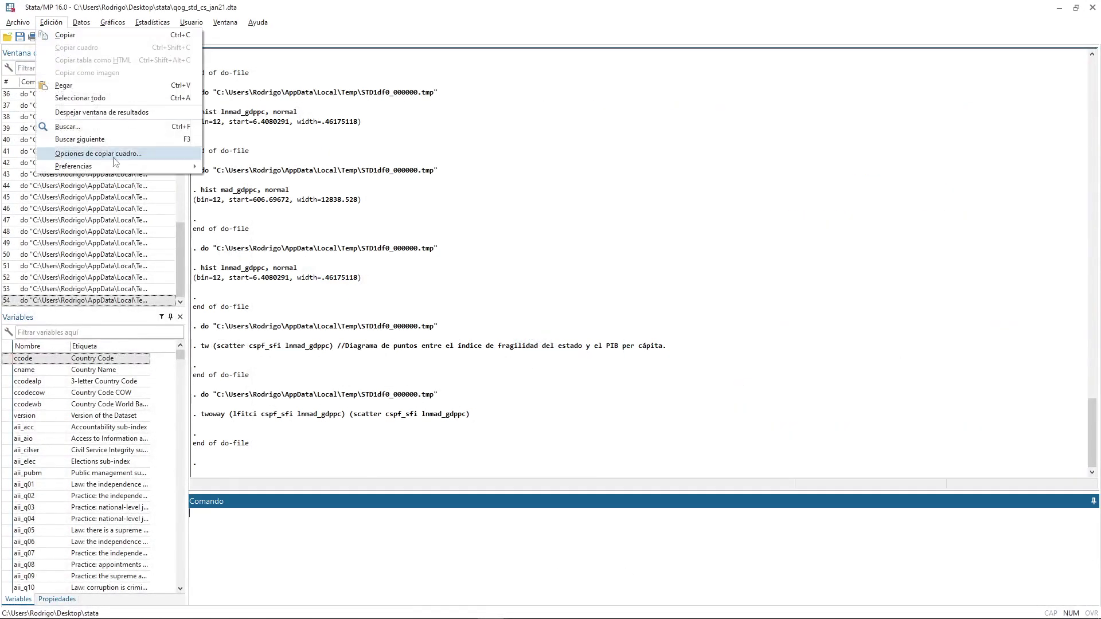
pyautogui.moveTo(184, 164)
pyautogui.click(273, 185)
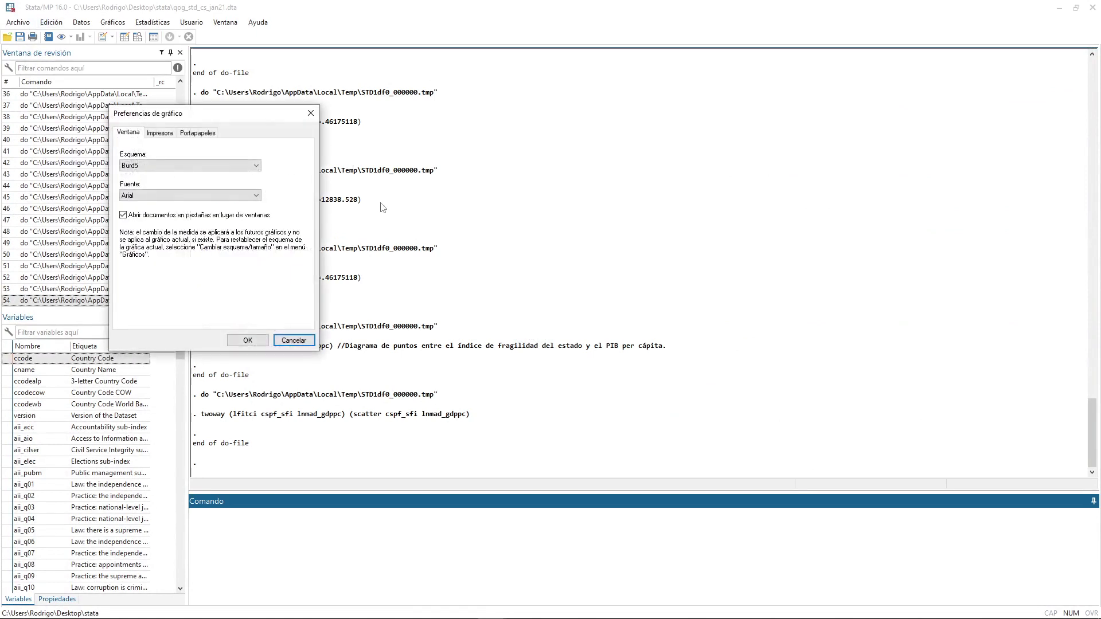
pyautogui.click(178, 167)
pyautogui.click(188, 348)
# Return to the do-file and rerun twoway (lfitci cspf_sfi lnmad_gdppc) (scatter cspf_sfi lnmad_gdppc) with the new scheme
pyautogui.hotkey('alt', 'Tab')
pyautogui.hotkey('alt', 'Tab')
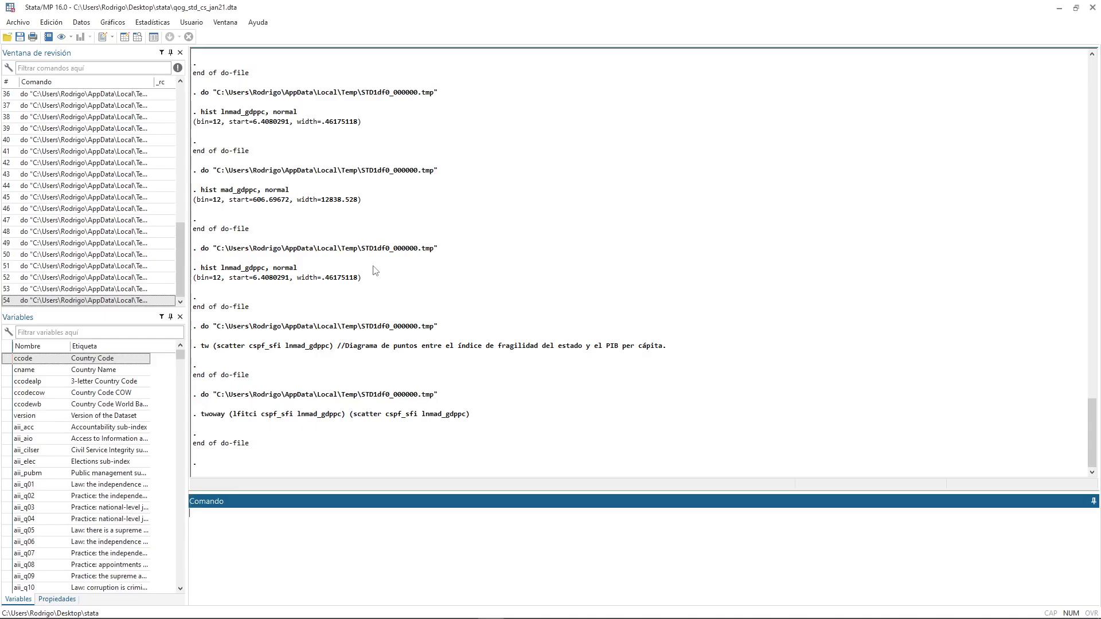
pyautogui.hotkey('alt', 'Tab')
pyautogui.hotkey('alt', 'Tab')
pyautogui.click(754, 494)
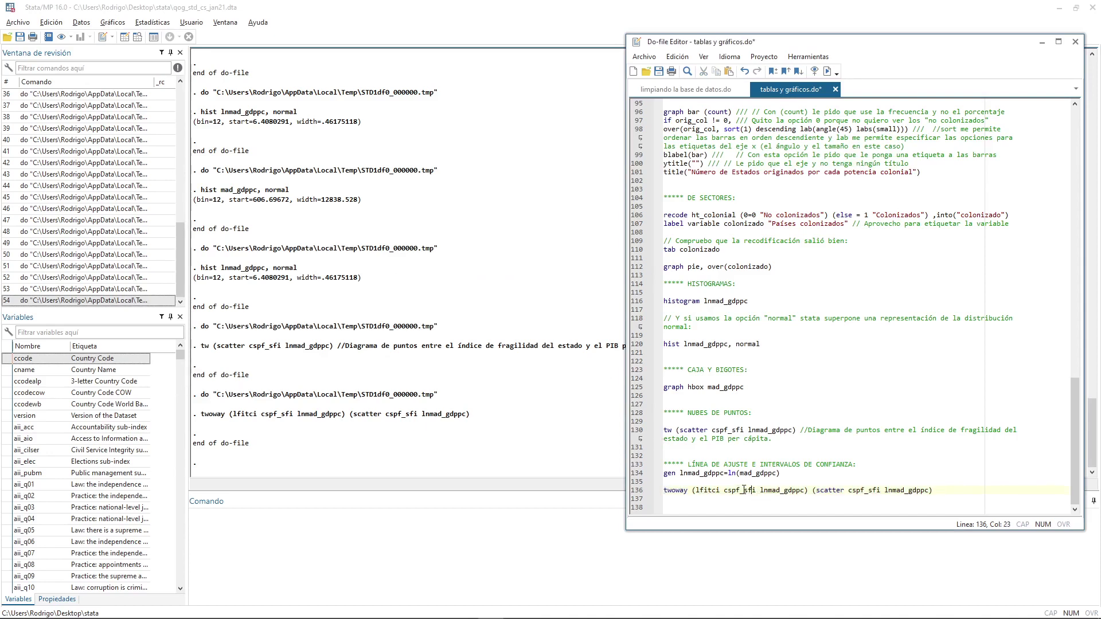
pyautogui.hotkey('ctrl', 'd')
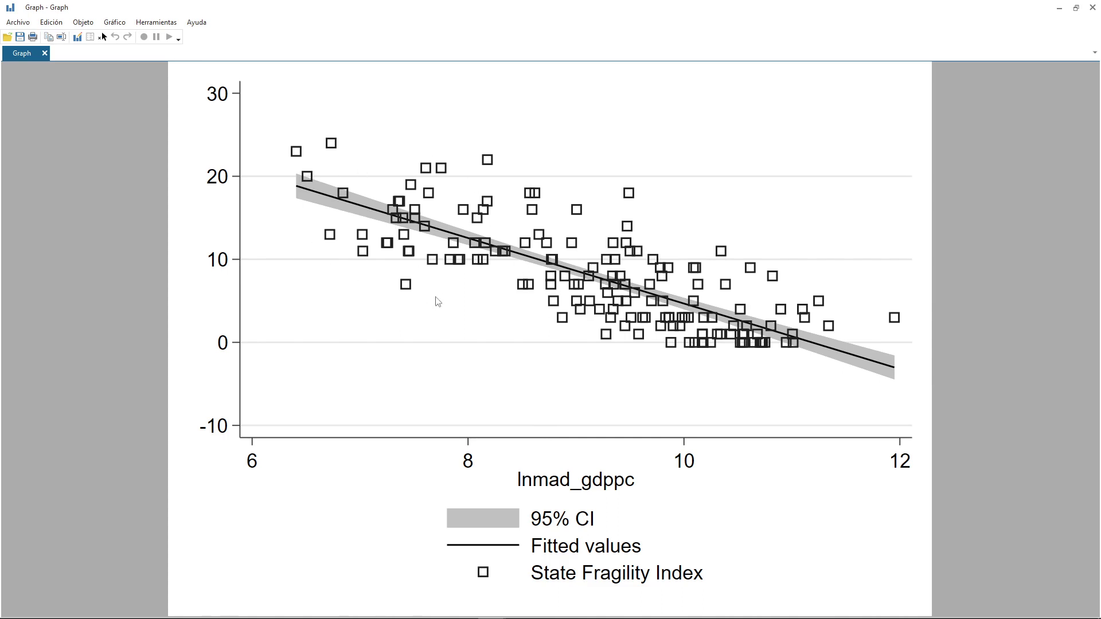
# Close the fit line graph and review the do-file's contingency table, statistics table and advanced statistics table sections
pyautogui.click(1093, 8)
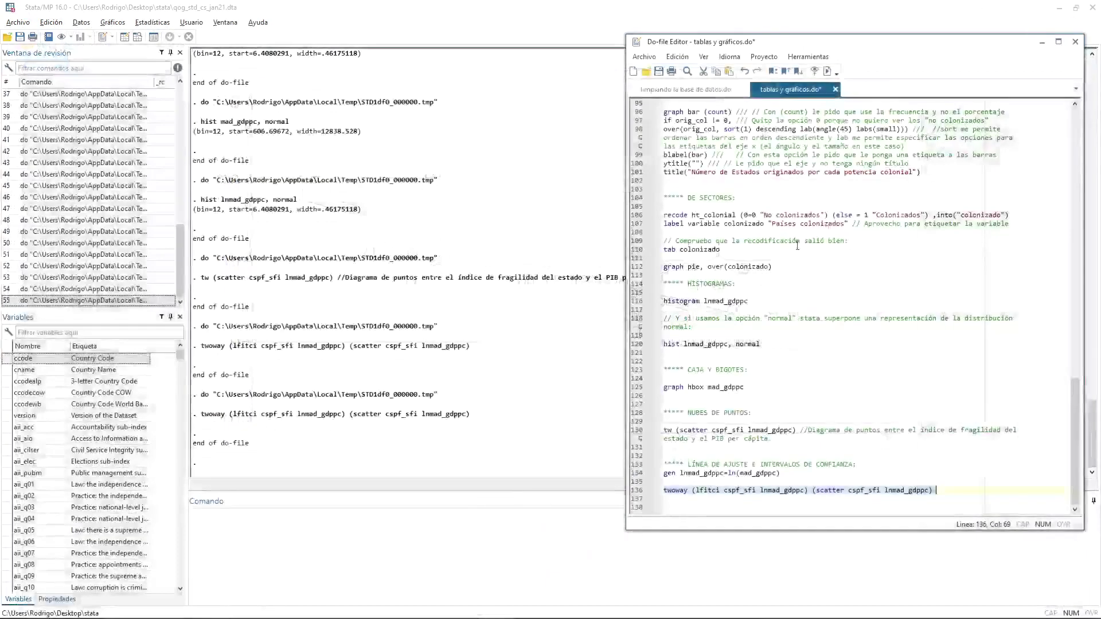
pyautogui.scroll(10, 792, 372)
pyautogui.scroll(15, 793, 372)
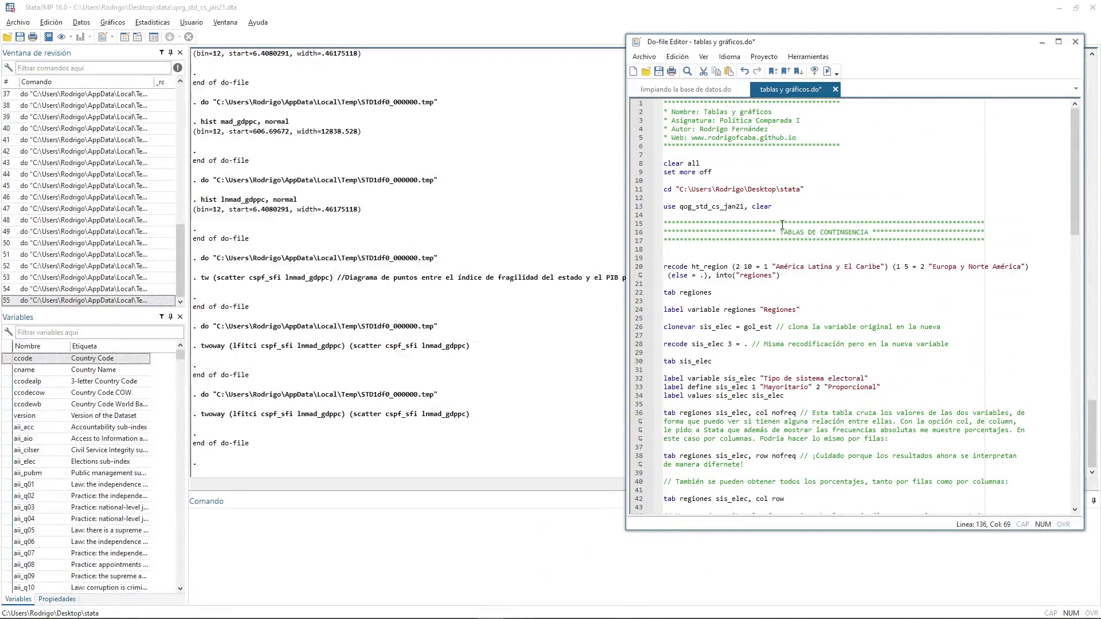
pyautogui.moveTo(781, 232); pyautogui.dragTo(801, 419)
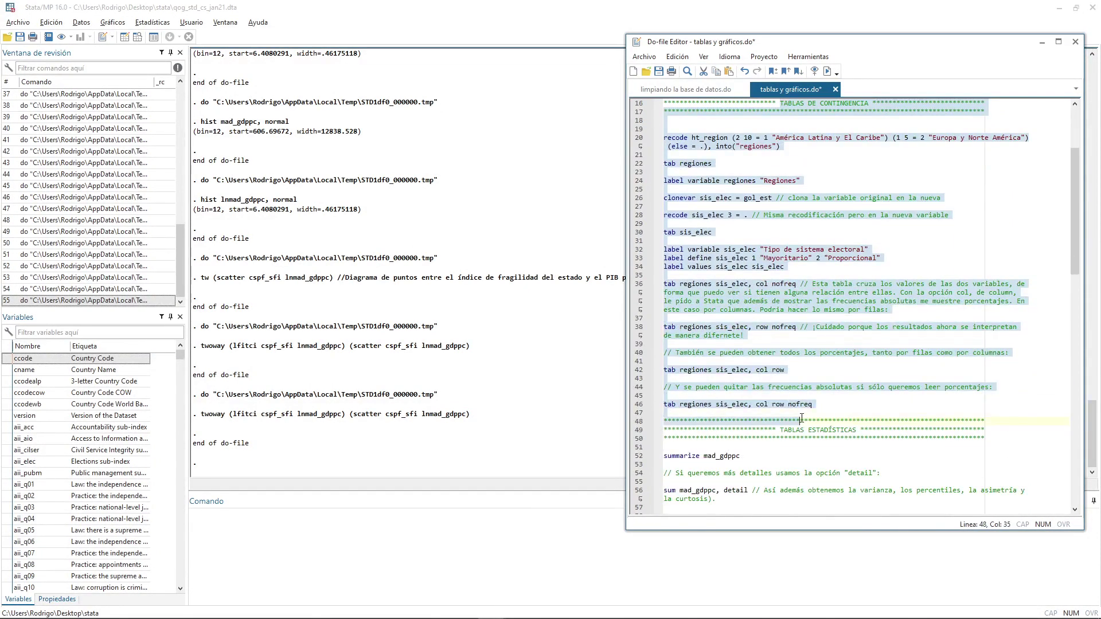
pyautogui.click(843, 378)
pyautogui.scroll(-1, 784, 329)
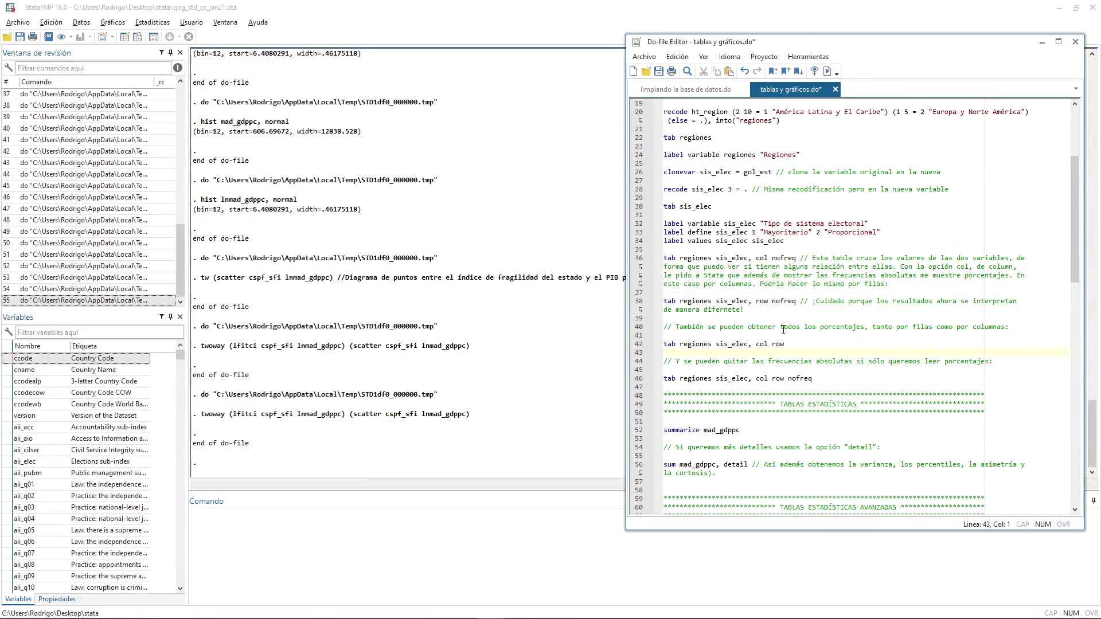
pyautogui.scroll(-6, 784, 330)
pyautogui.moveTo(782, 250); pyautogui.dragTo(791, 318)
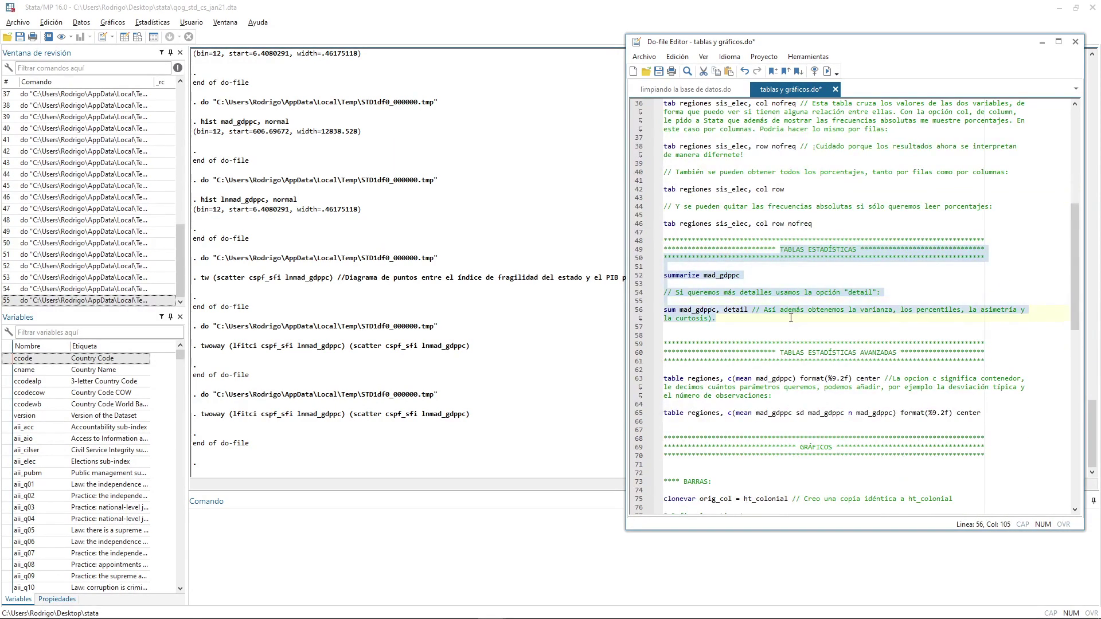
pyautogui.scroll(-4, 791, 332)
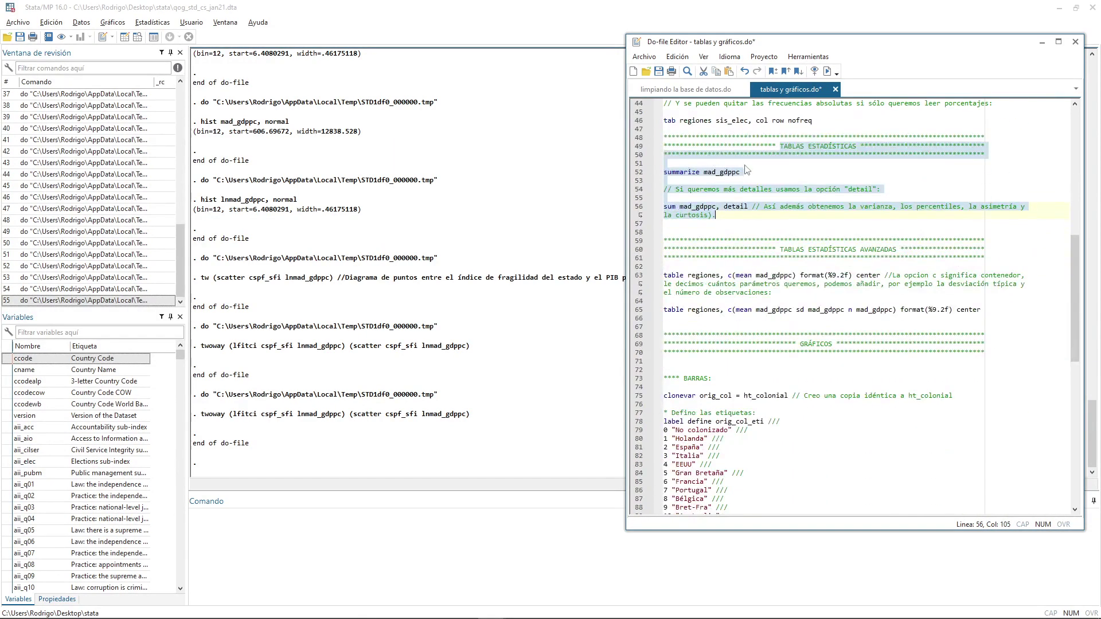
pyautogui.moveTo(765, 249); pyautogui.dragTo(778, 312)
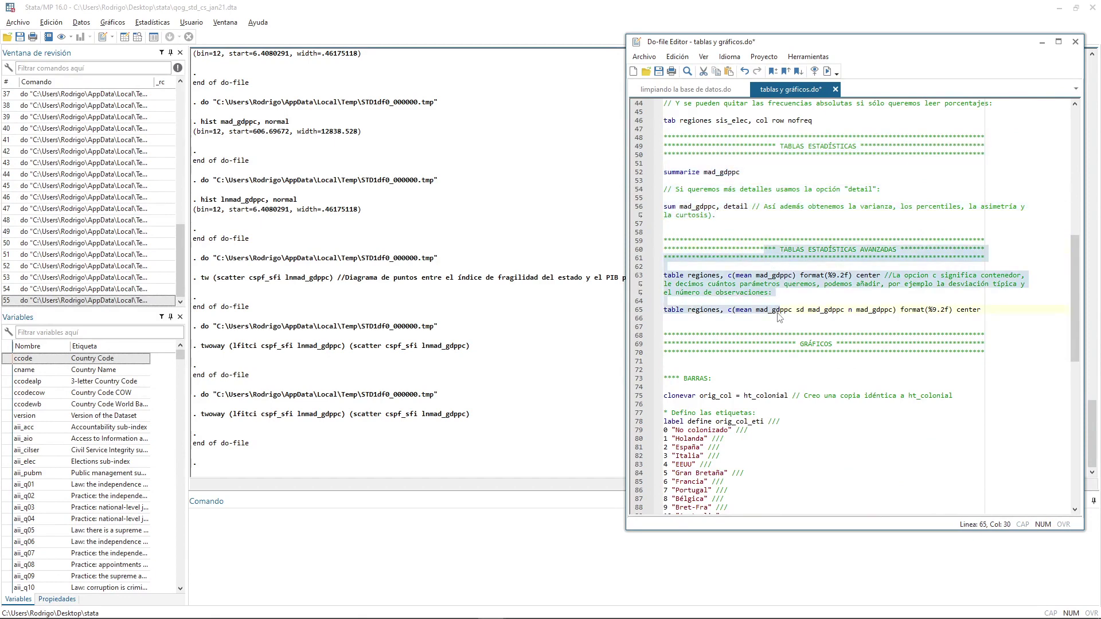
pyautogui.scroll(-4, 779, 317)
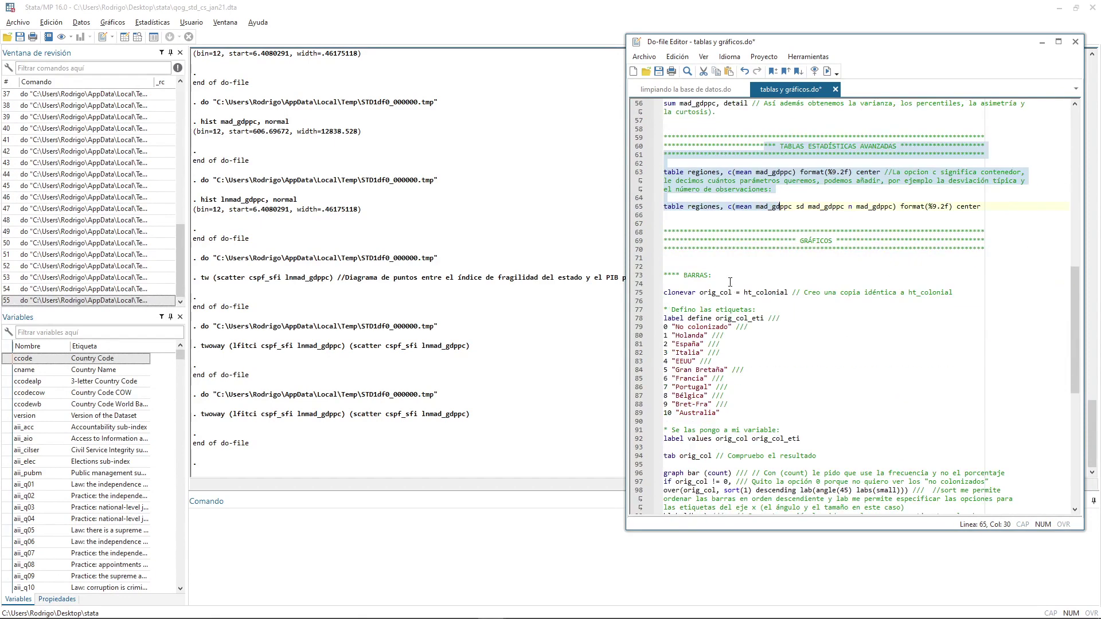
# Review the do-file's graph commands from the bar chart section through the gen lnmad_gdppc=ln(mad_gdppc) line
pyautogui.scroll(-1, 735, 270)
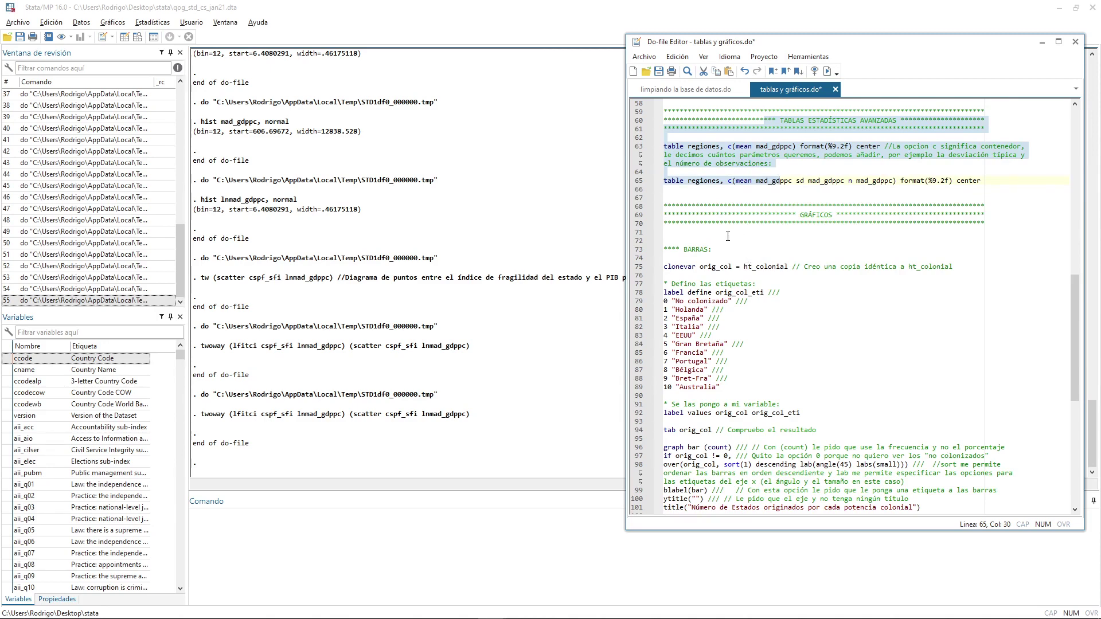
pyautogui.moveTo(706, 250); pyautogui.dragTo(768, 481)
pyautogui.scroll(-2, 740, 402)
pyautogui.scroll(-11, 714, 270)
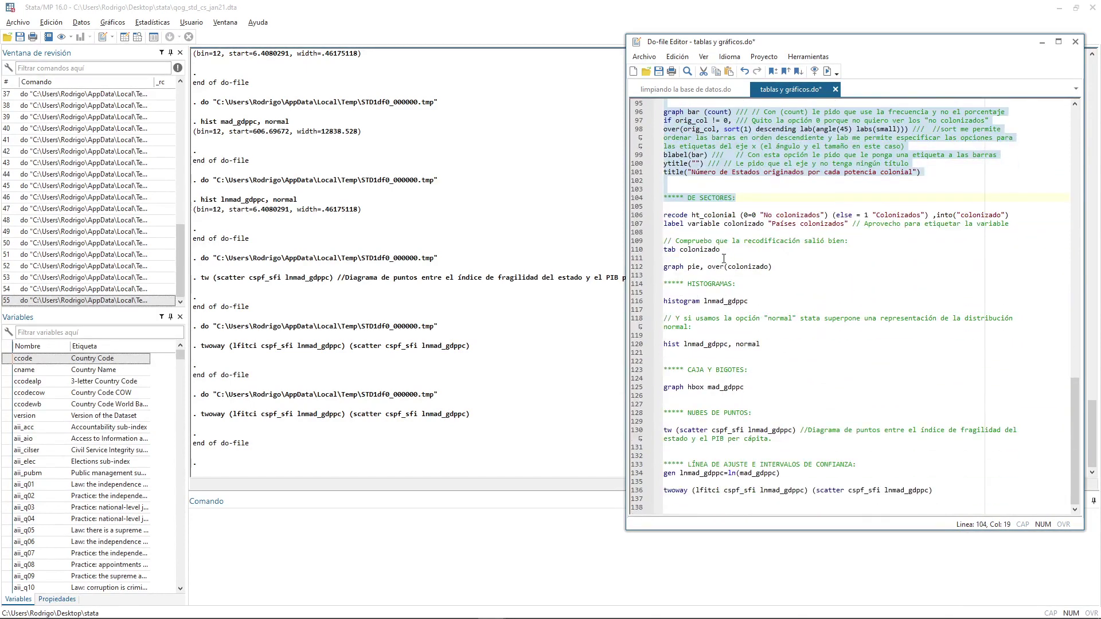
pyautogui.moveTo(714, 271); pyautogui.dragTo(861, 502)
pyautogui.click(865, 372)
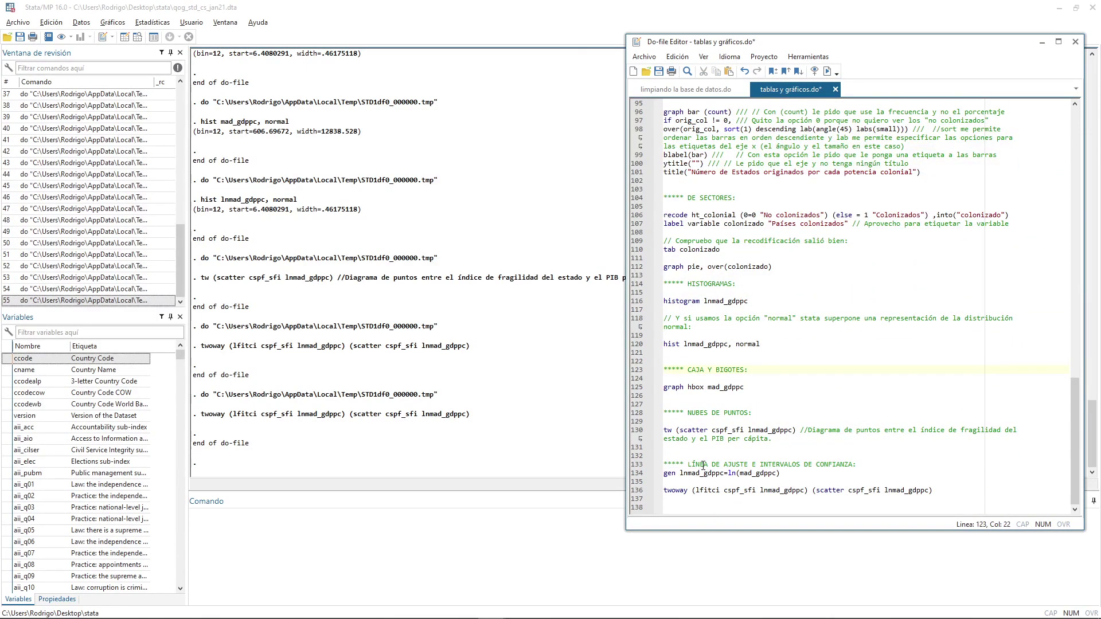
pyautogui.moveTo(660, 475); pyautogui.dragTo(680, 482)
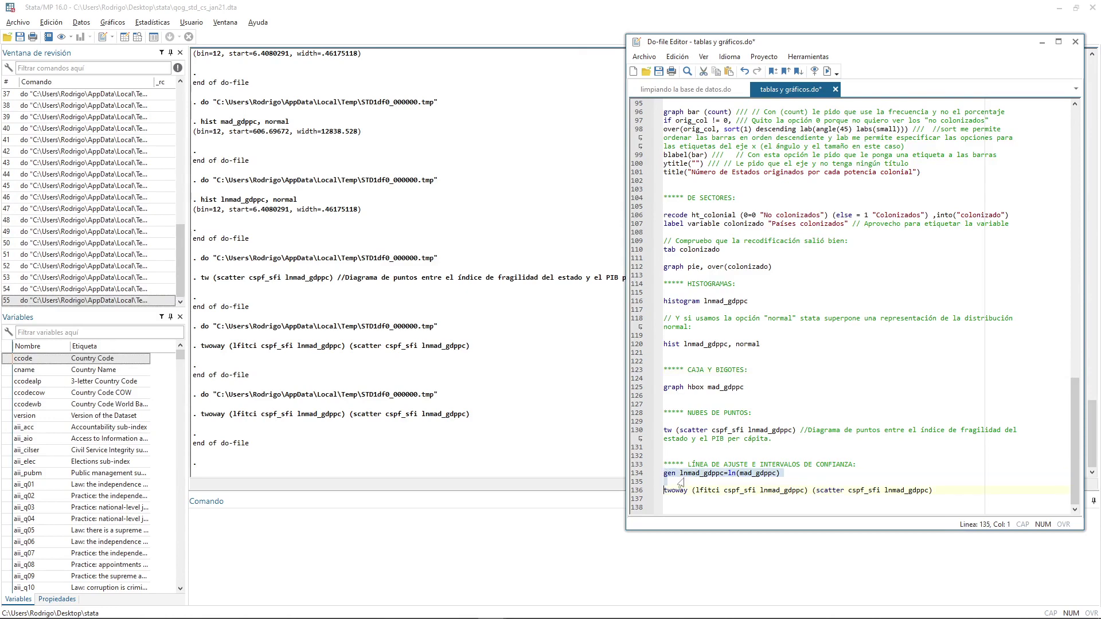
pyautogui.click(736, 473)
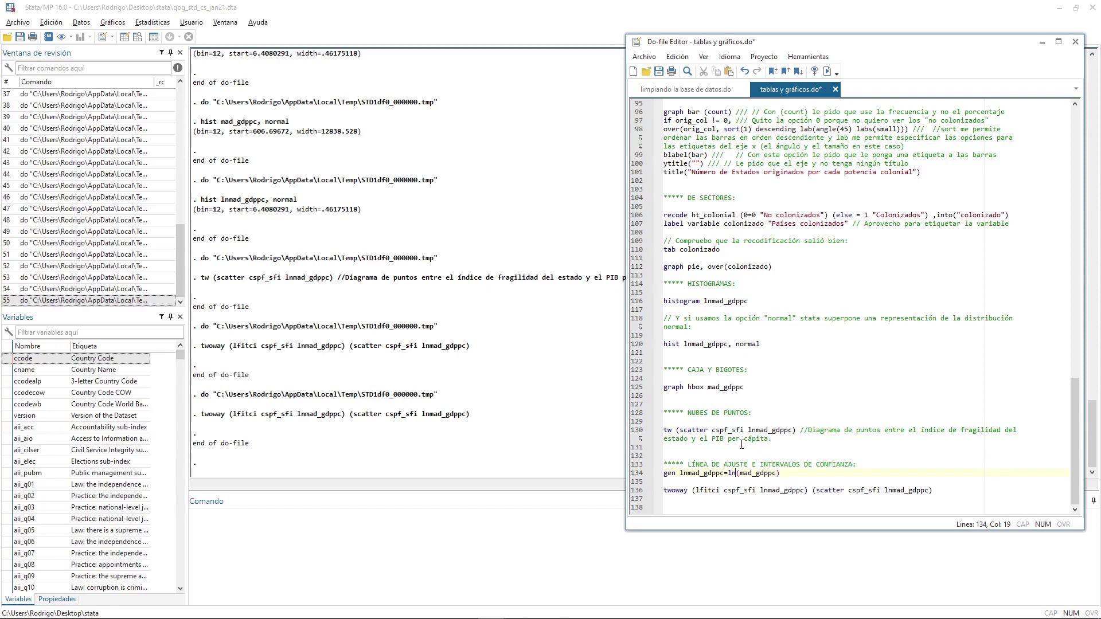
pyautogui.scroll(20, 749, 436)
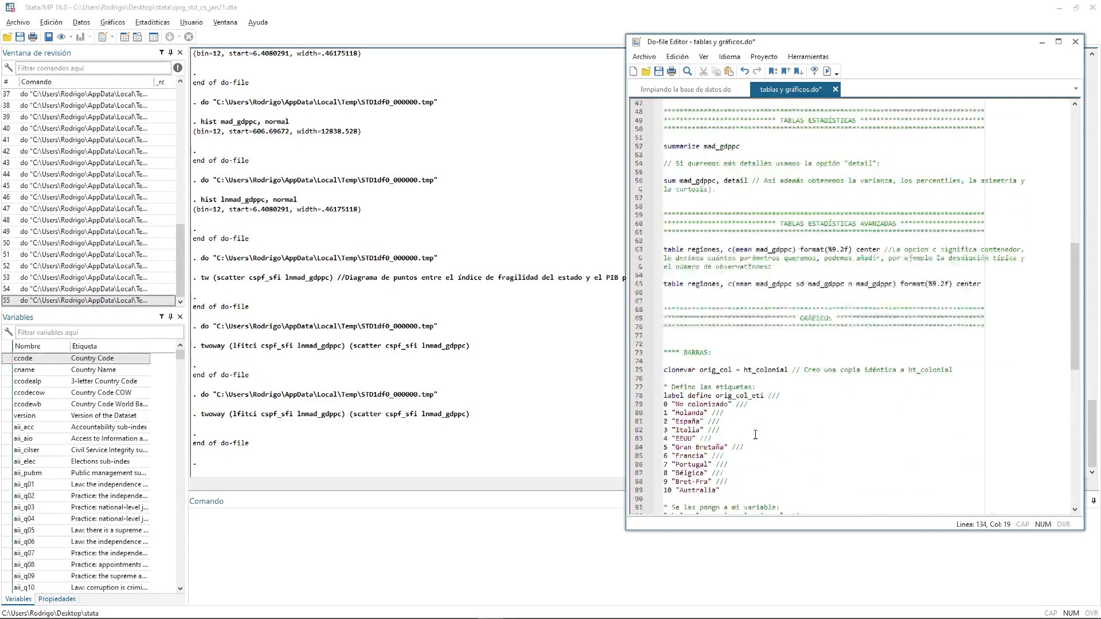
pyautogui.scroll(6, 755, 434)
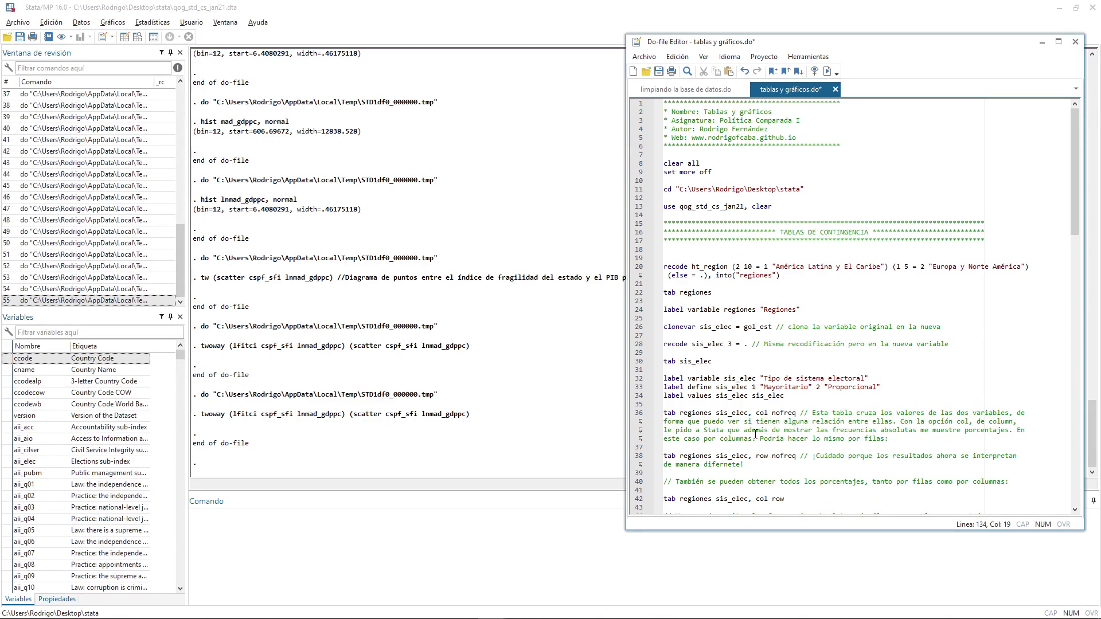
pyautogui.scroll(-20, 756, 435)
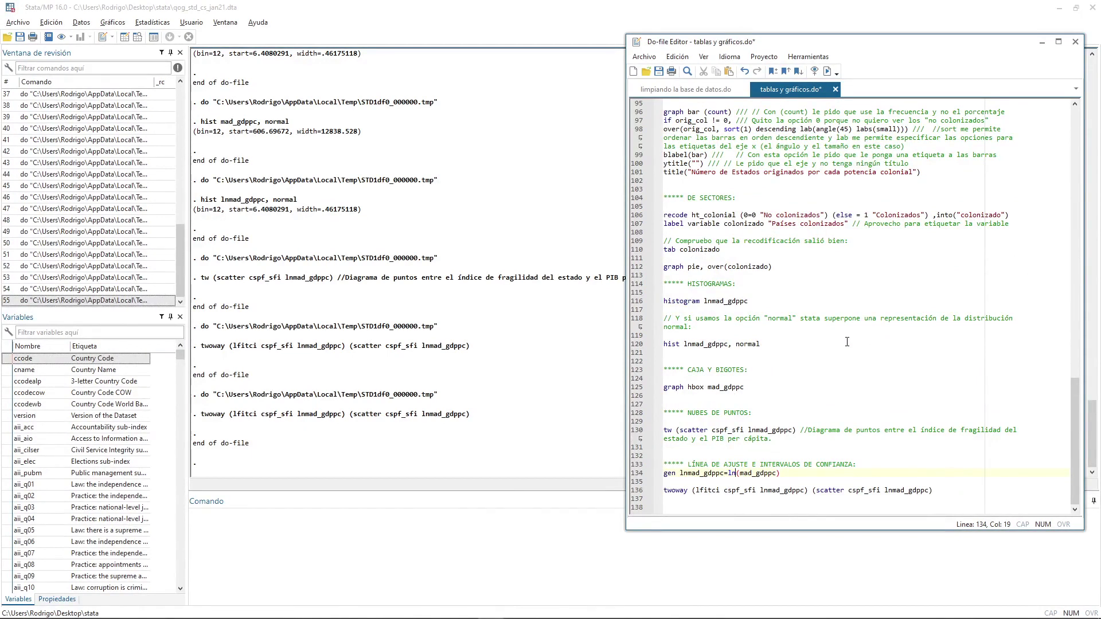
pyautogui.click(702, 482)
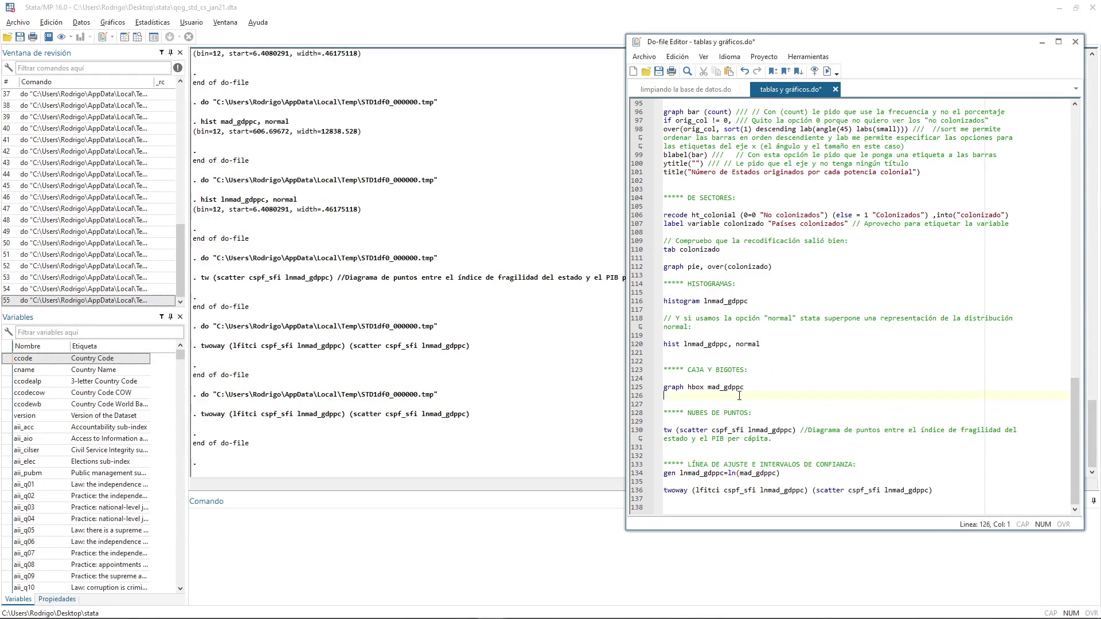
pyautogui.scroll(4, 760, 160)
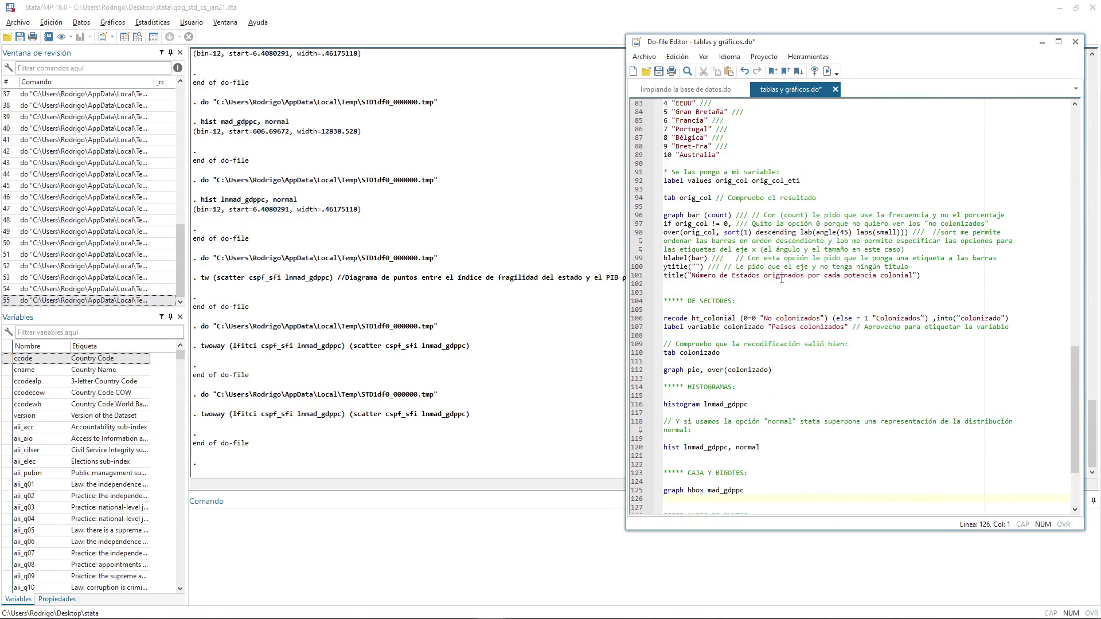
pyautogui.scroll(14, 781, 279)
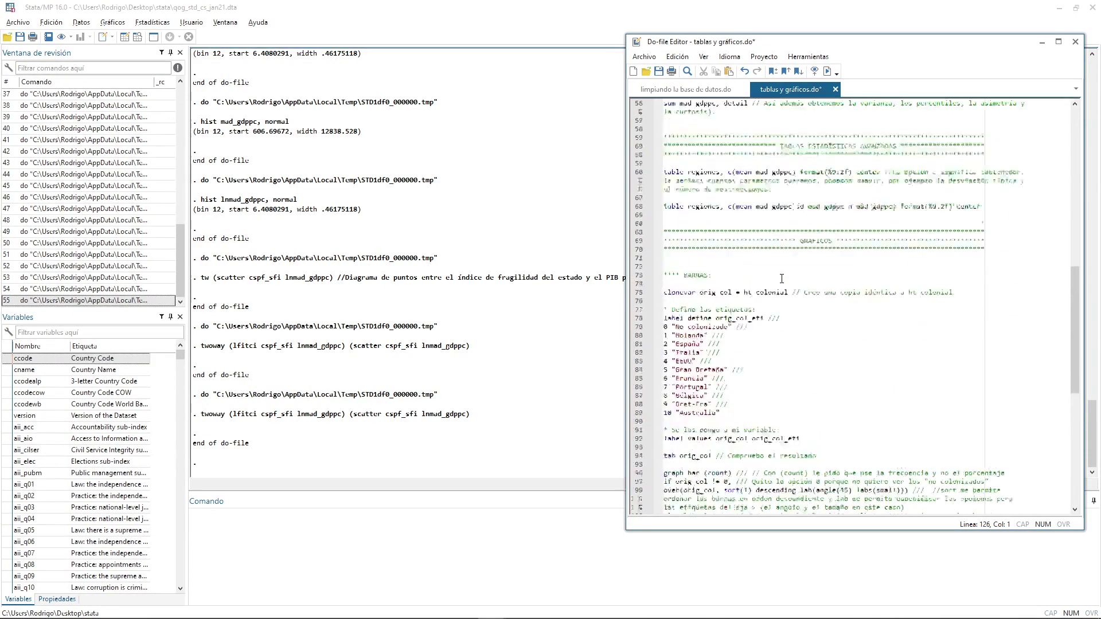
pyautogui.scroll(3, 781, 279)
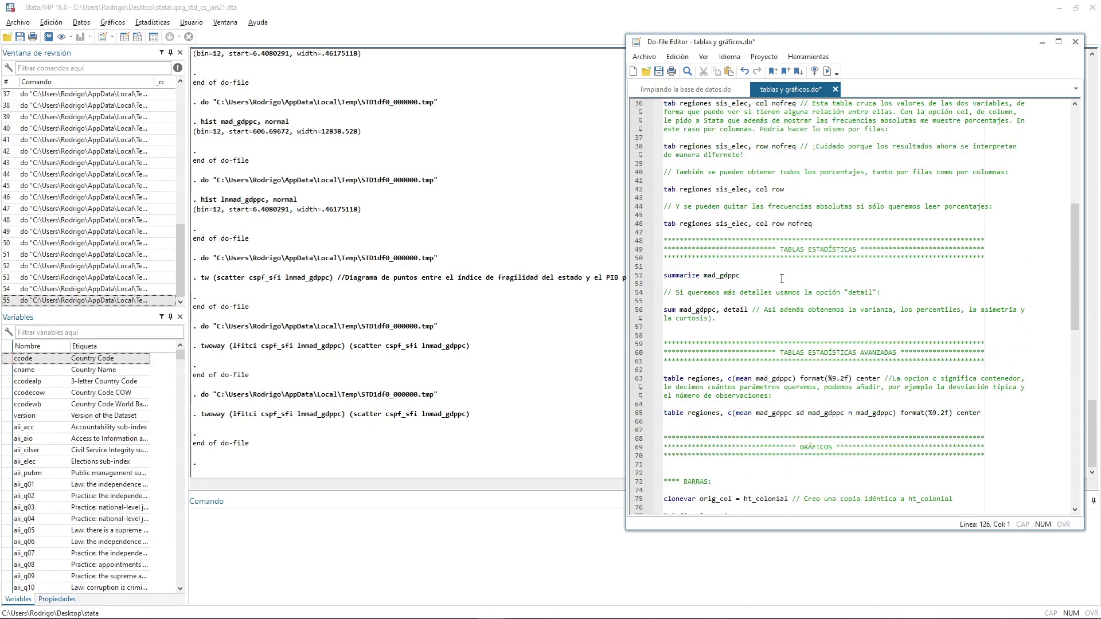
pyautogui.scroll(6, 781, 278)
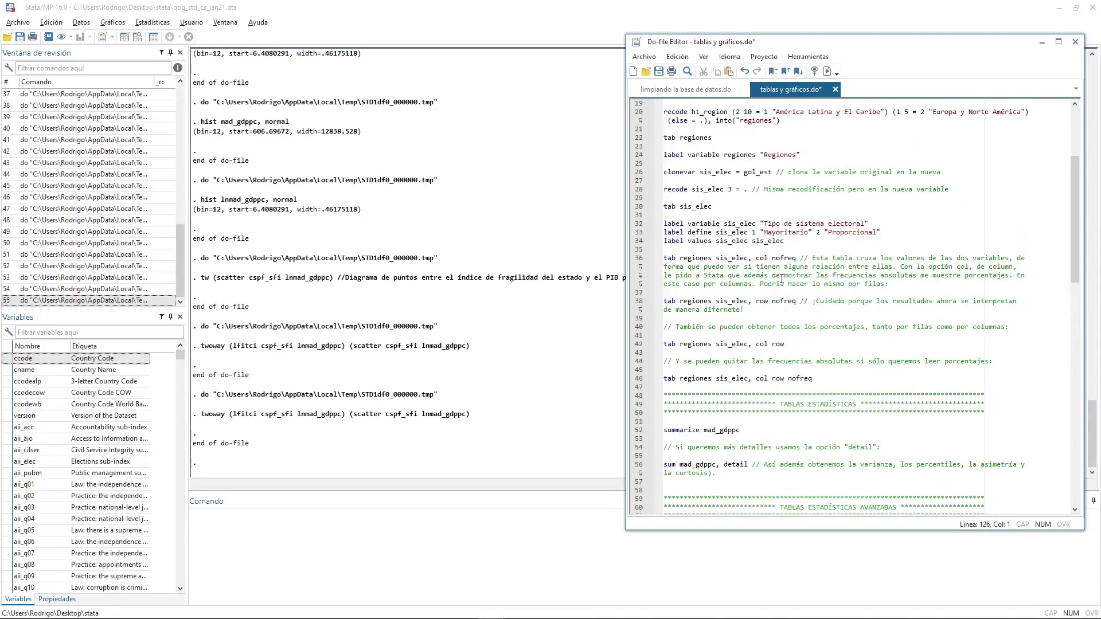
pyautogui.scroll(5, 782, 279)
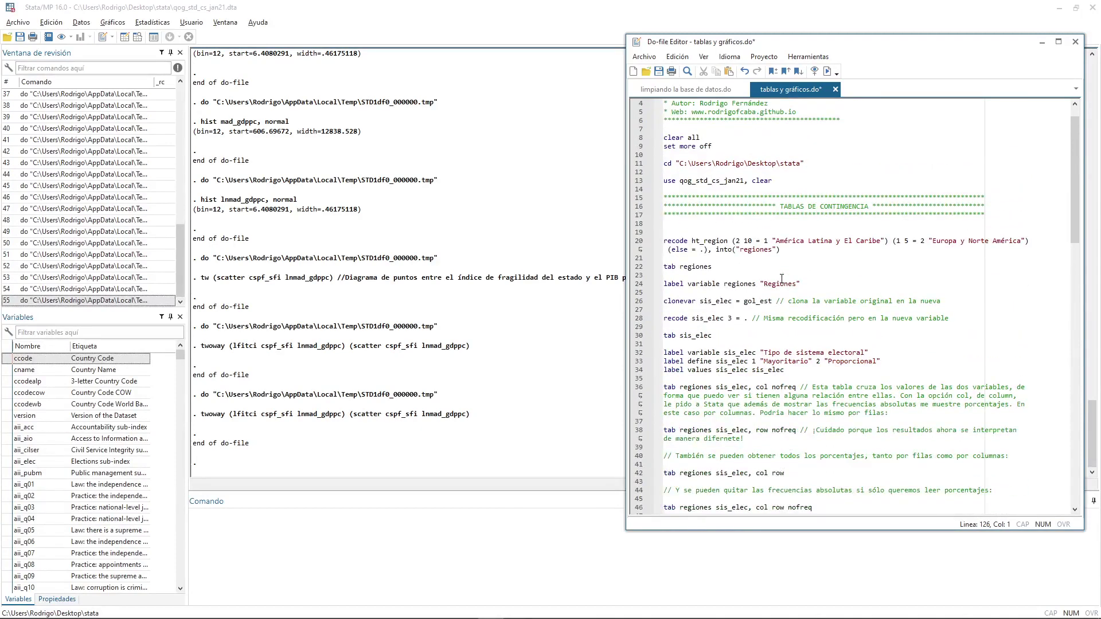
pyautogui.scroll(-3, 781, 279)
pyautogui.scroll(4, 781, 278)
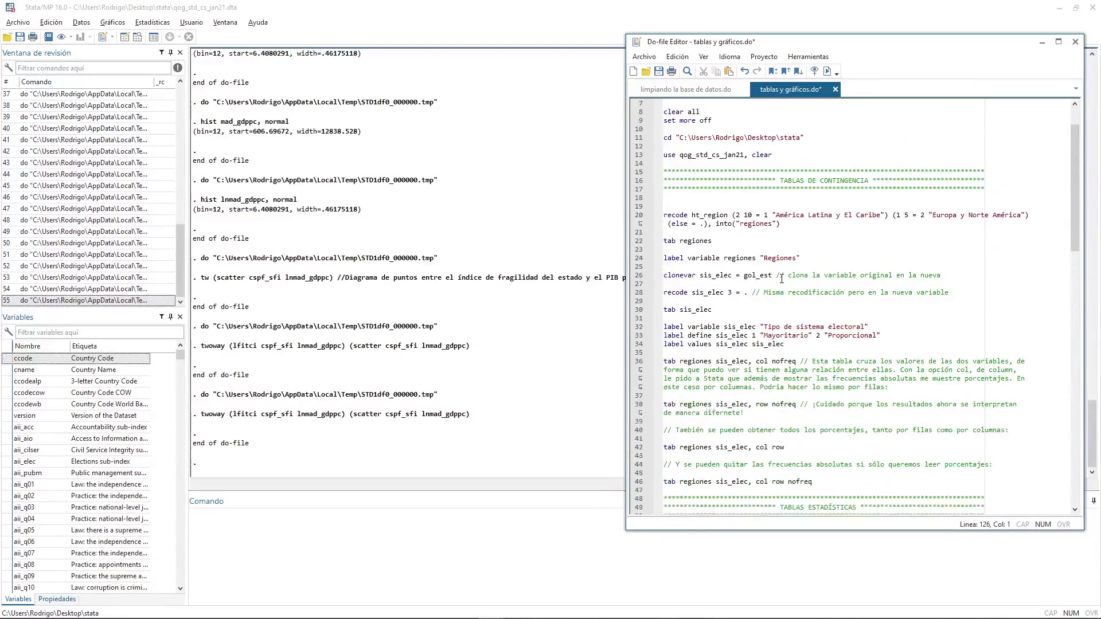